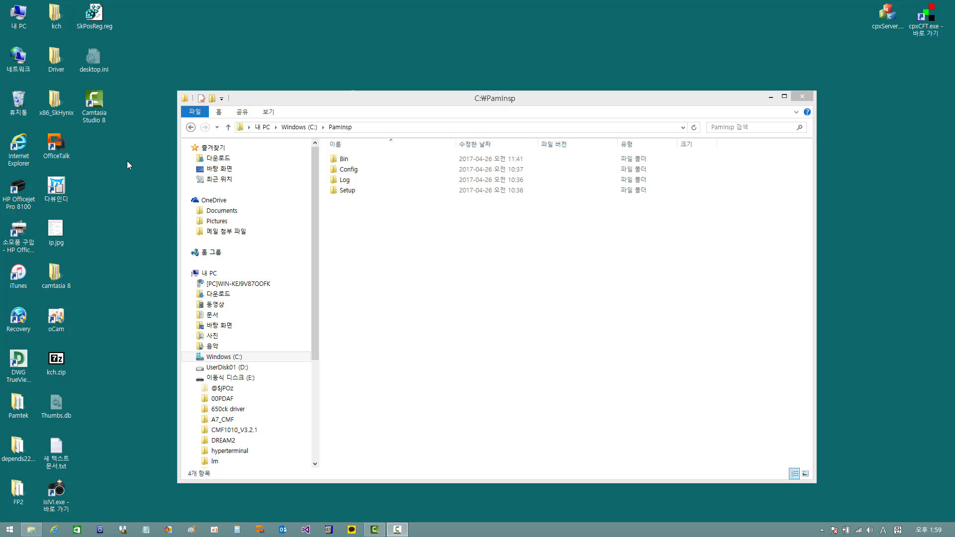
Open Device Manager in Computer Management, expand the universal serial bus controllers and select the LaonPeople device.
right_click(23, 25)
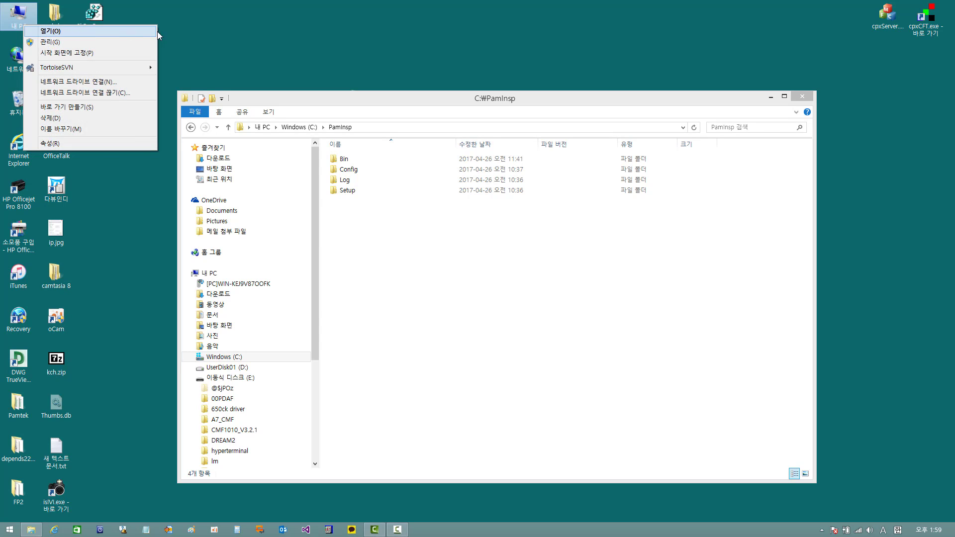
click(81, 43)
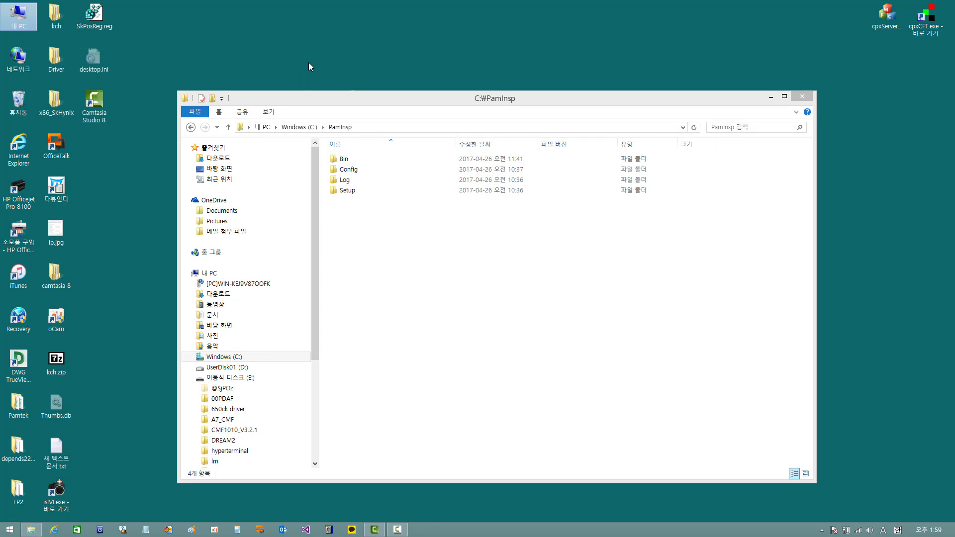
click(58, 108)
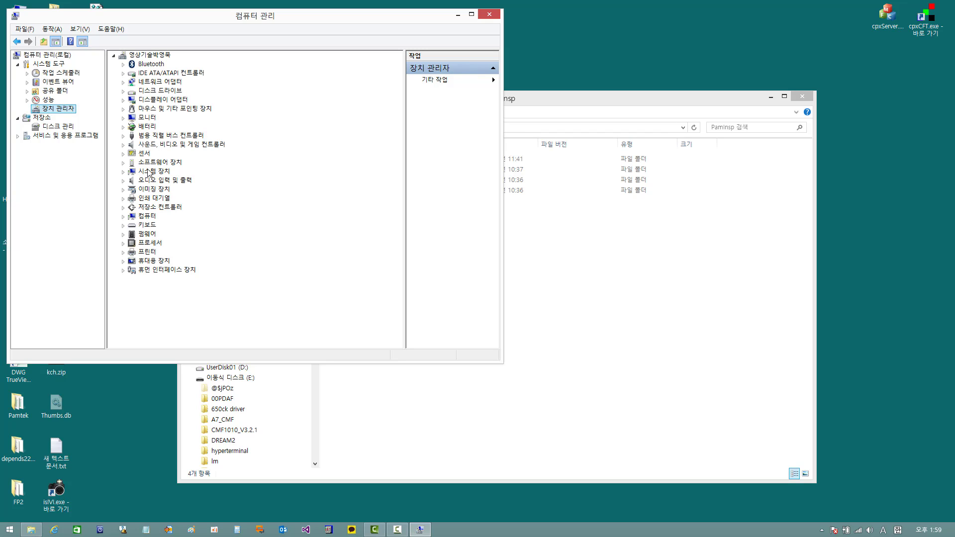
double_click(149, 136)
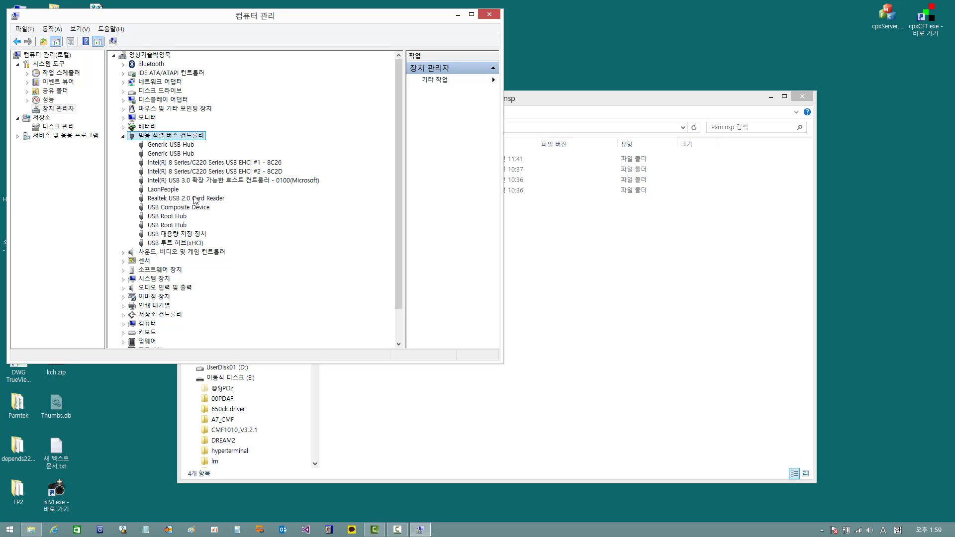
click(163, 190)
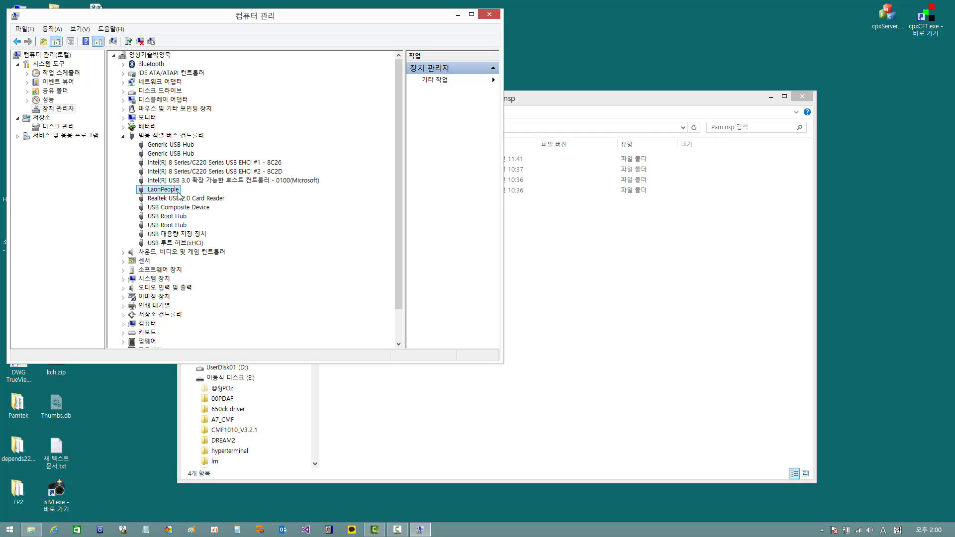
Switch to File Explorer and go to the C:\PamInsp\Setup\Driver folder.
click(561, 256)
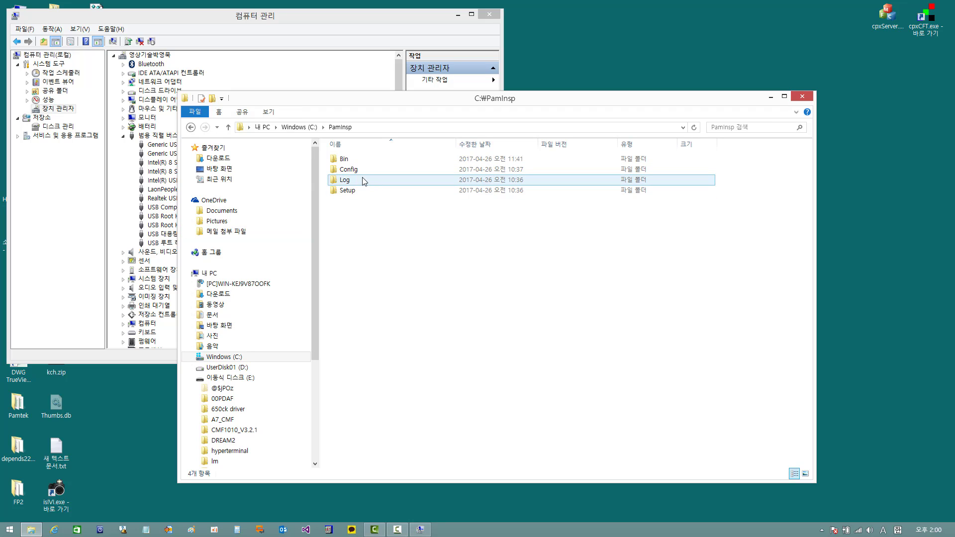
click(366, 190)
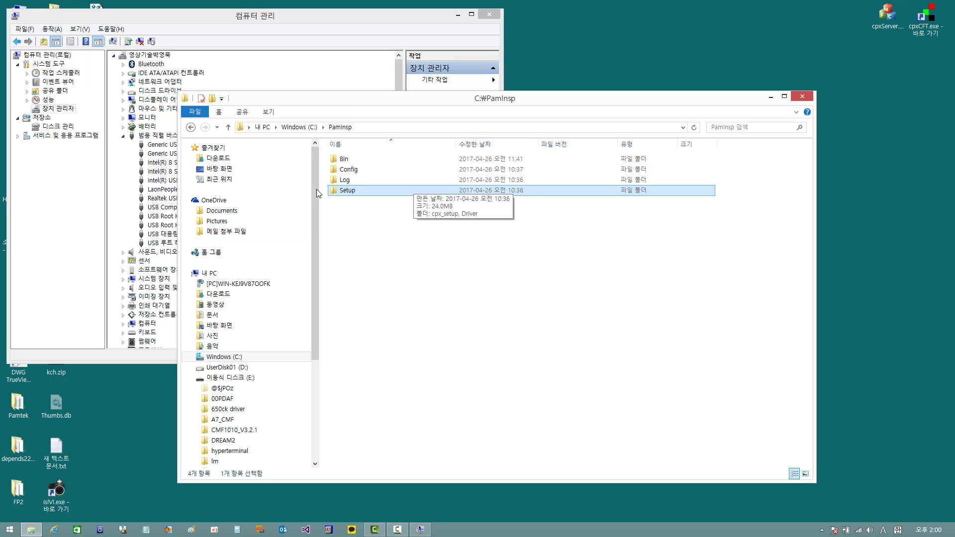
click(448, 260)
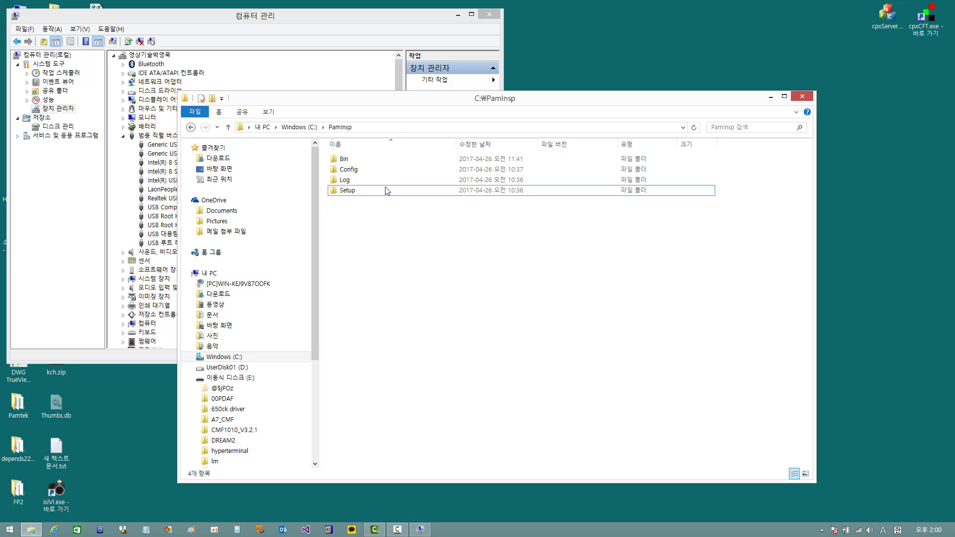
click(388, 159)
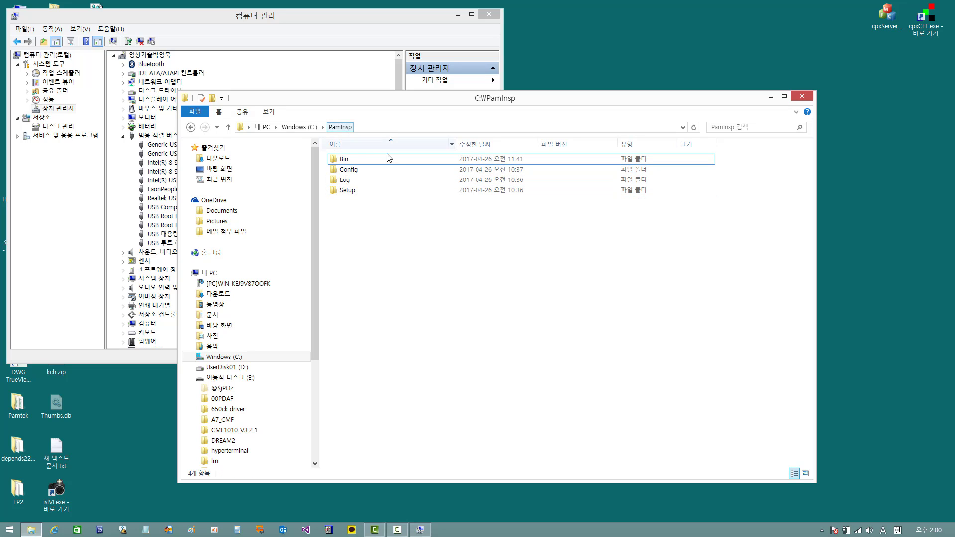
click(299, 127)
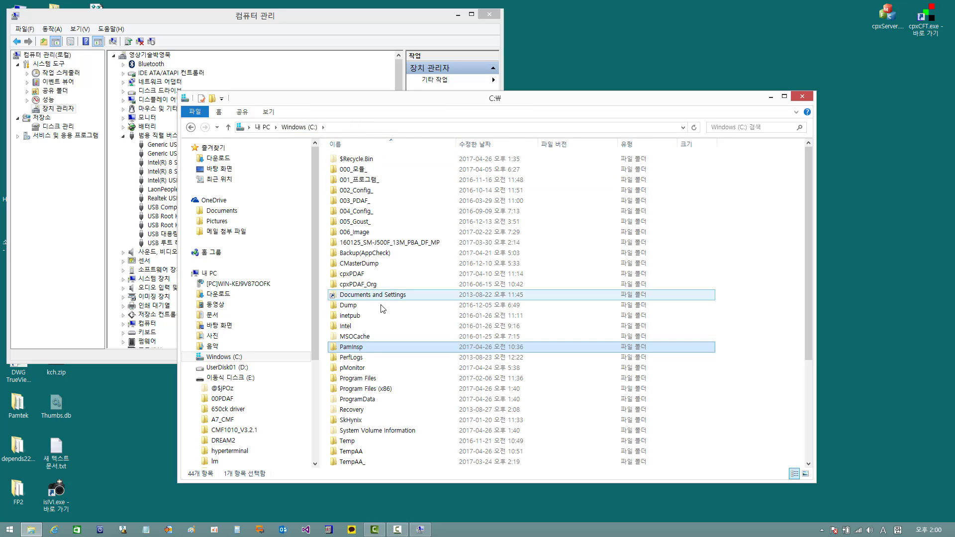
double_click(361, 350)
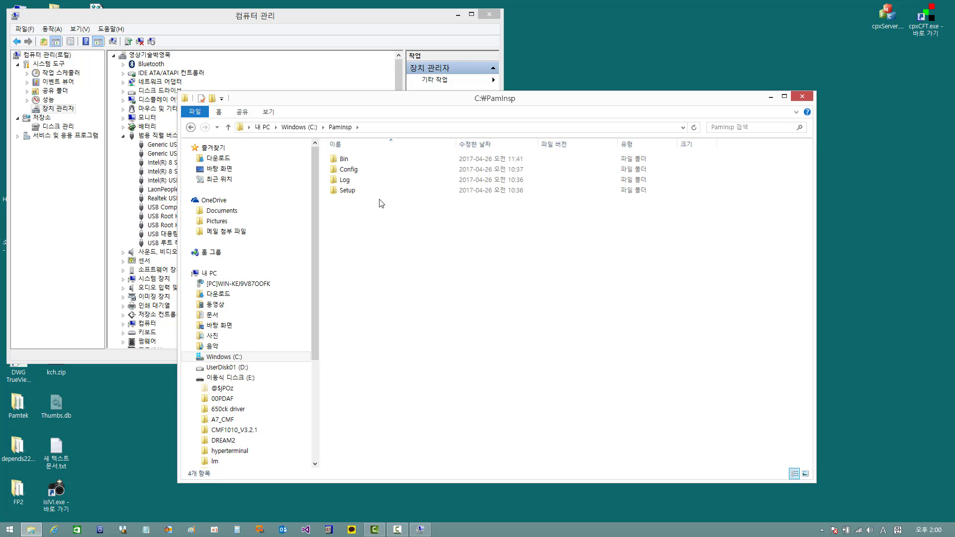
double_click(349, 191)
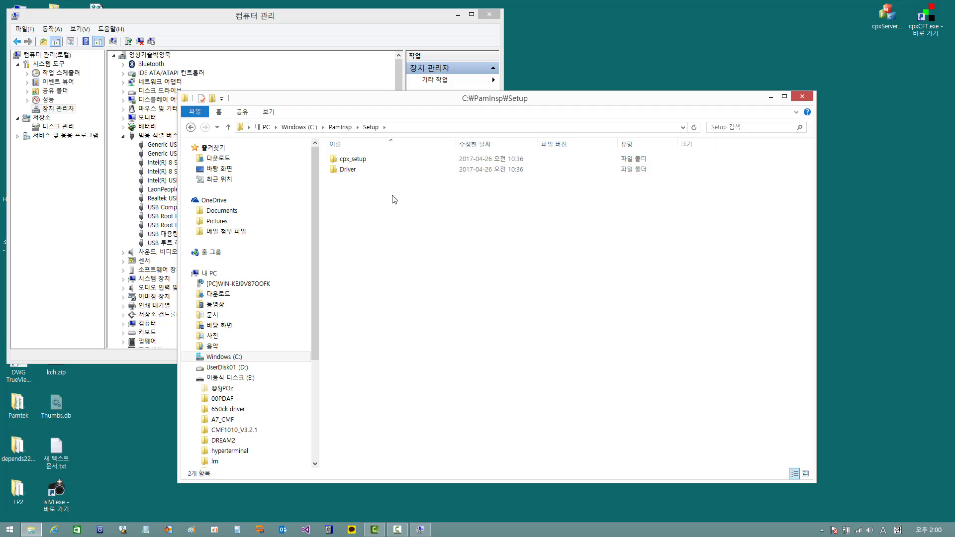
click(357, 174)
double_click(358, 174)
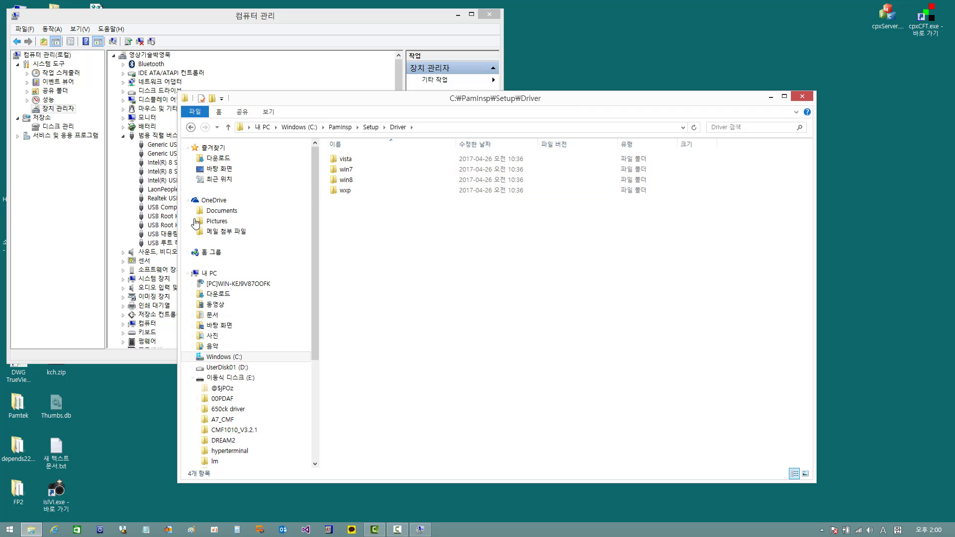
Open the x64 folder inside the win8 driver folder.
double_click(352, 184)
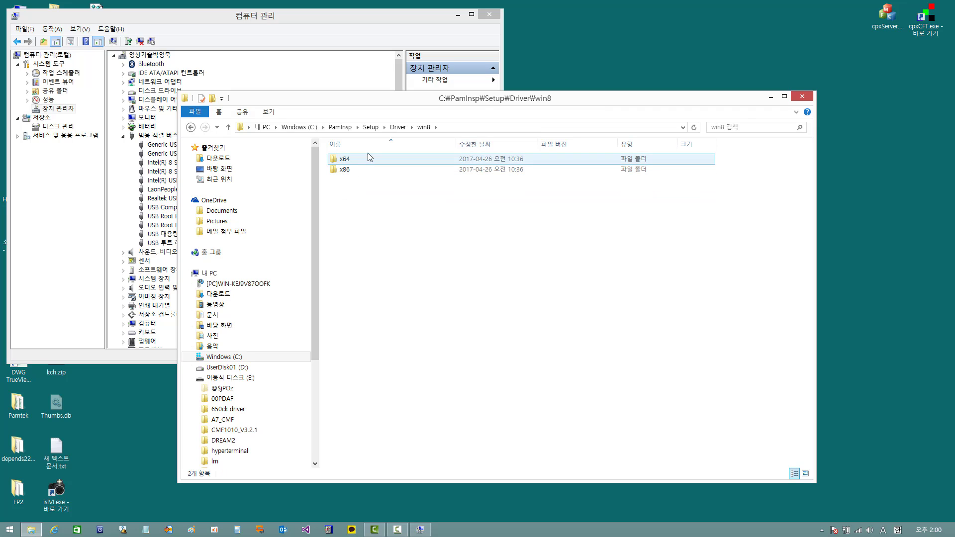
click(398, 127)
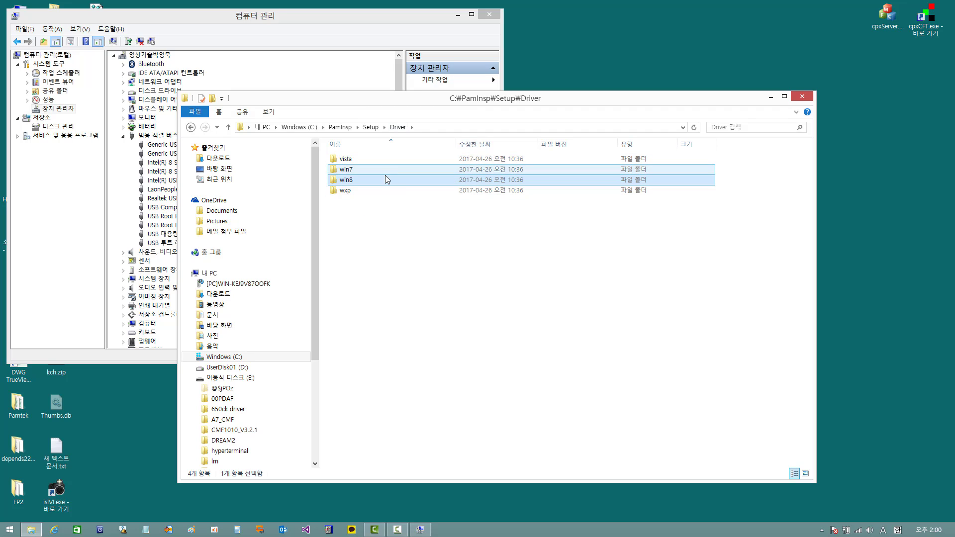
double_click(356, 183)
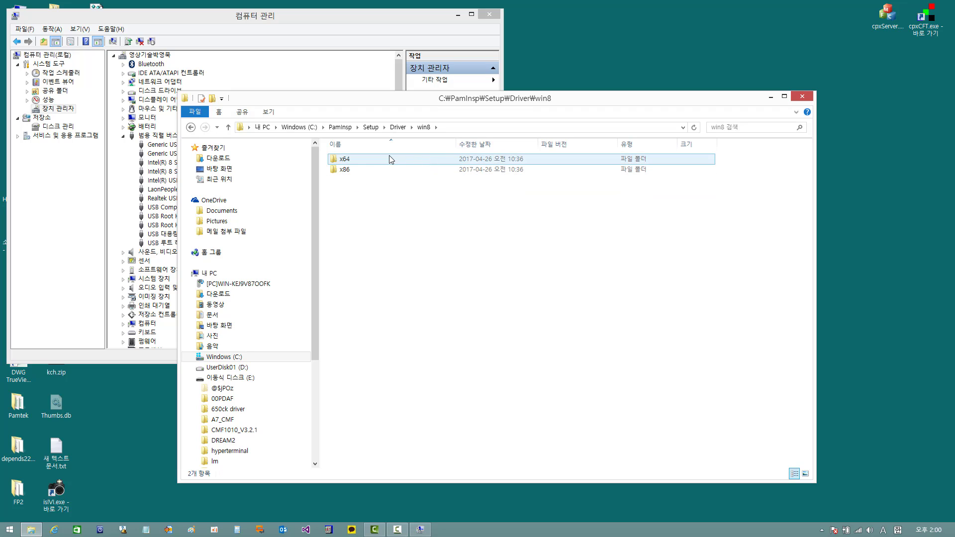
click(359, 159)
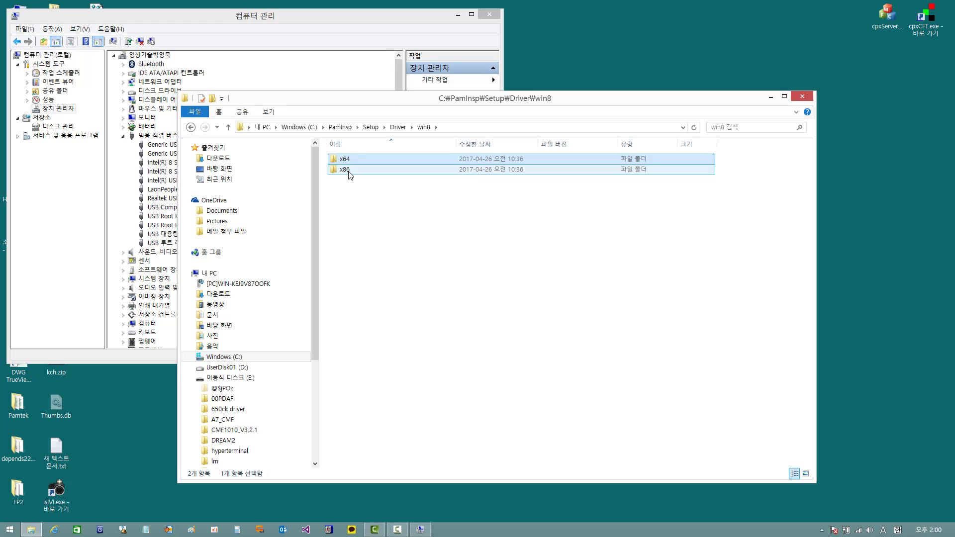
click(350, 170)
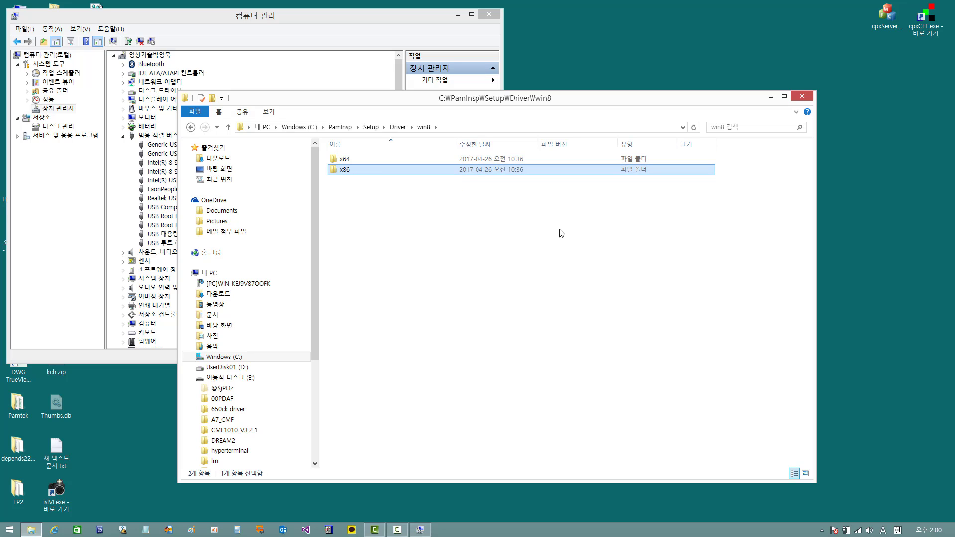
click(359, 161)
double_click(358, 162)
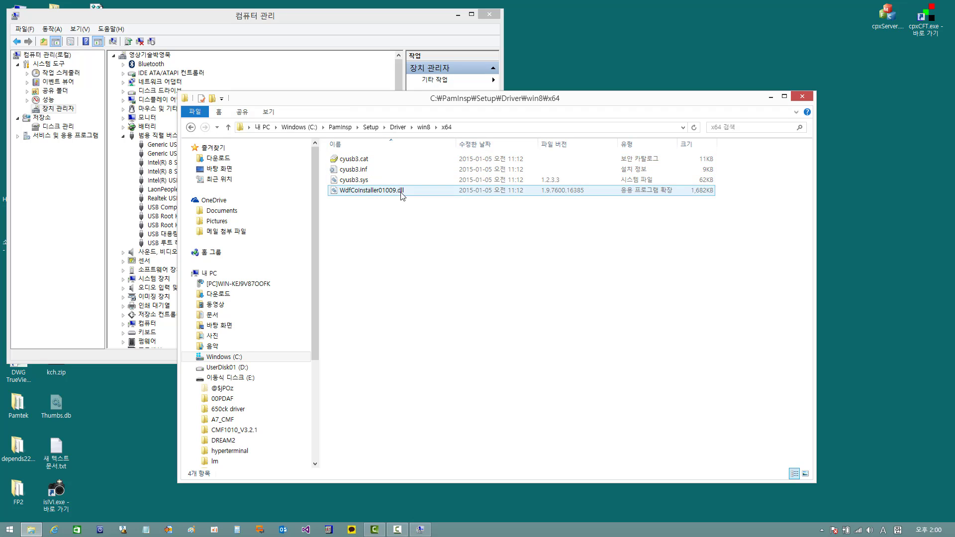
Switch to Computer Management and start a manual driver update for the LaonPeople device, opening the browser for the driver folder.
click(115, 212)
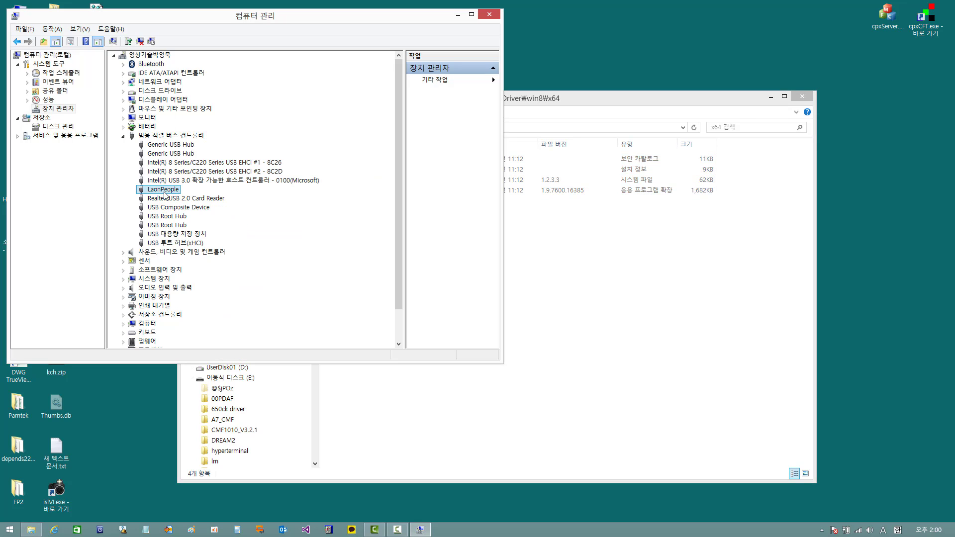
right_click(164, 192)
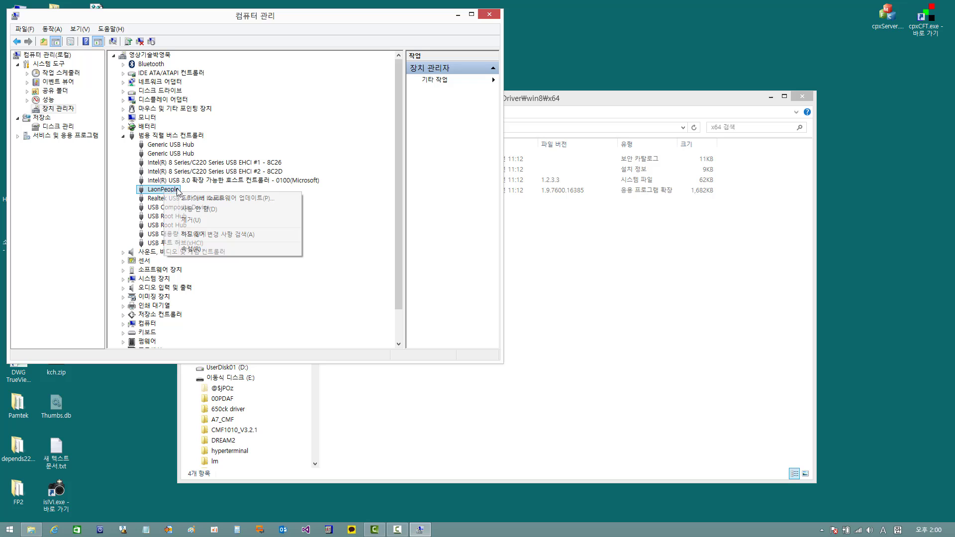
click(209, 198)
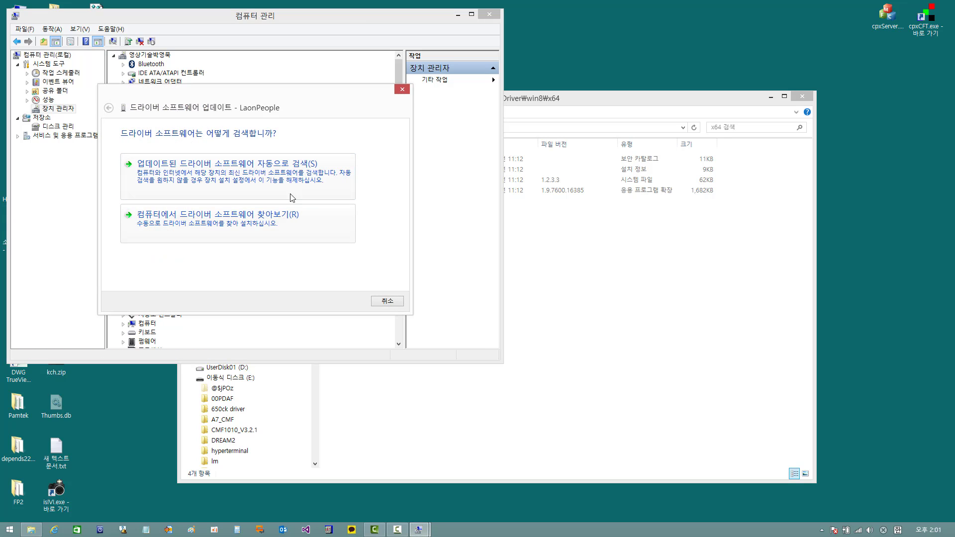
click(222, 229)
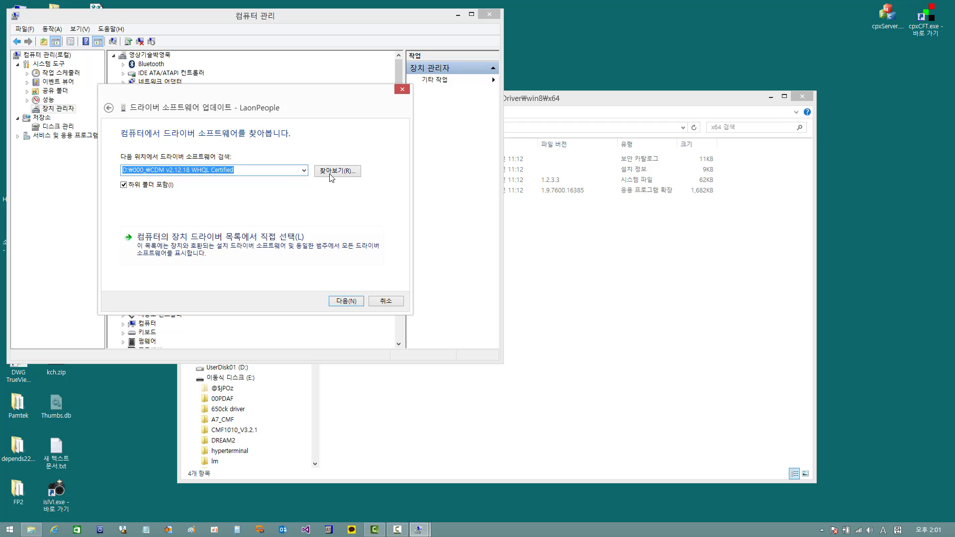
click(342, 171)
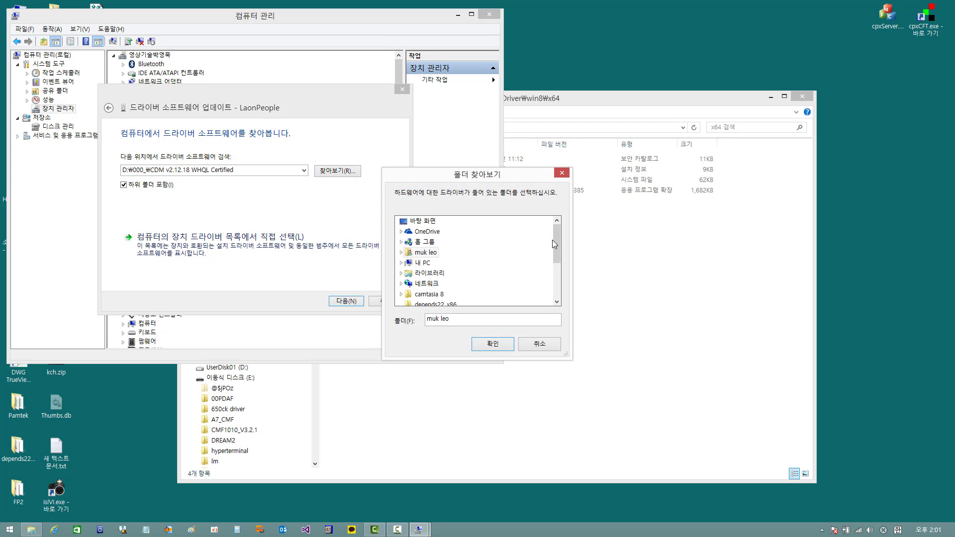
Expand My PC and Windows (C:) in the folder browser and locate the PamInsp folder.
mouse_move(554, 240)
mouse_down()
mouse_move(556, 282)
mouse_move(551, 241)
mouse_up()
click(420, 252)
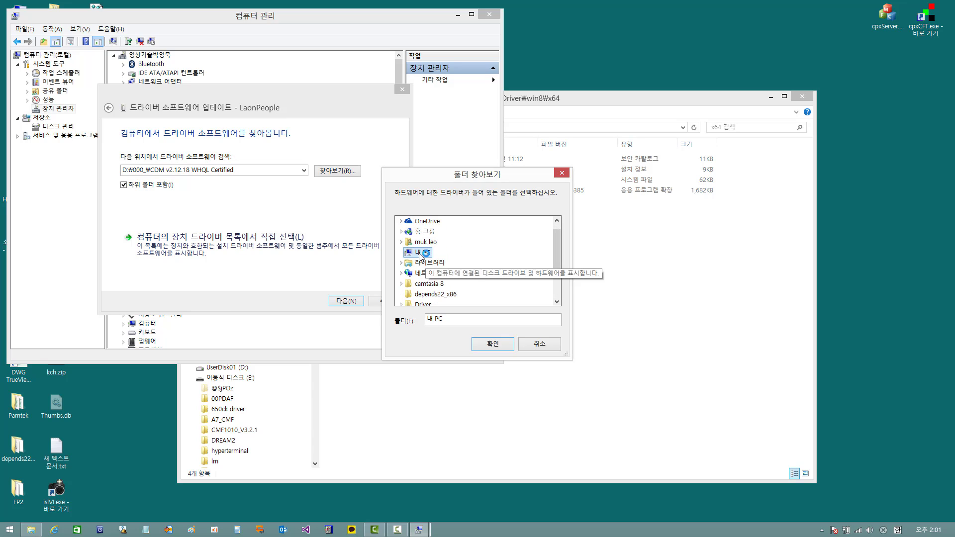
double_click(420, 253)
scroll(485, 267, down, 3)
scroll(467, 269, up, 2)
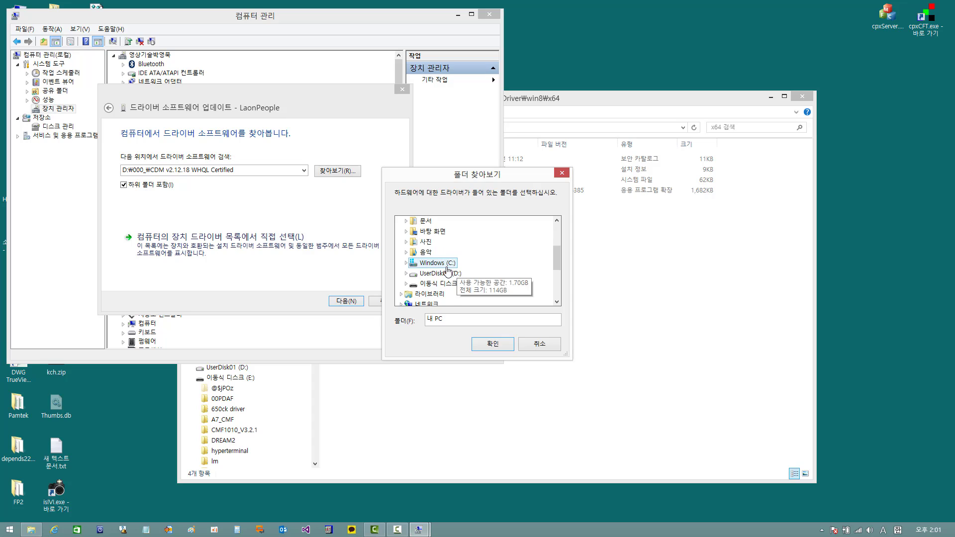
double_click(446, 263)
scroll(467, 275, down, 2)
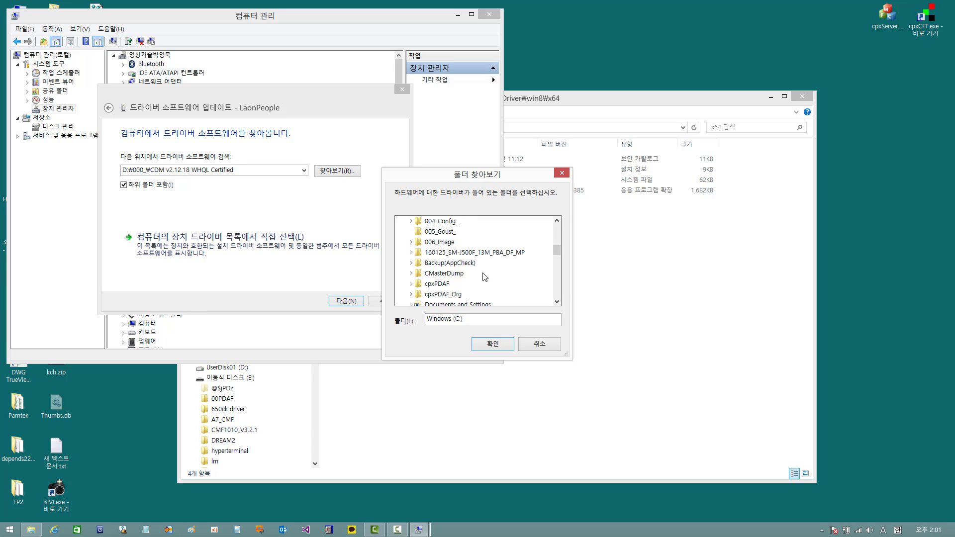
scroll(460, 248, up, 3)
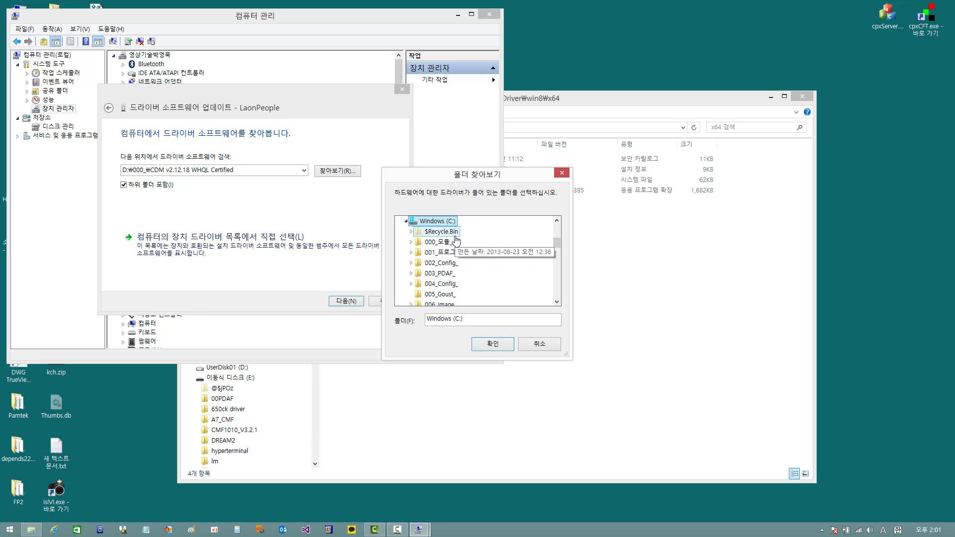
scroll(462, 259, down, 3)
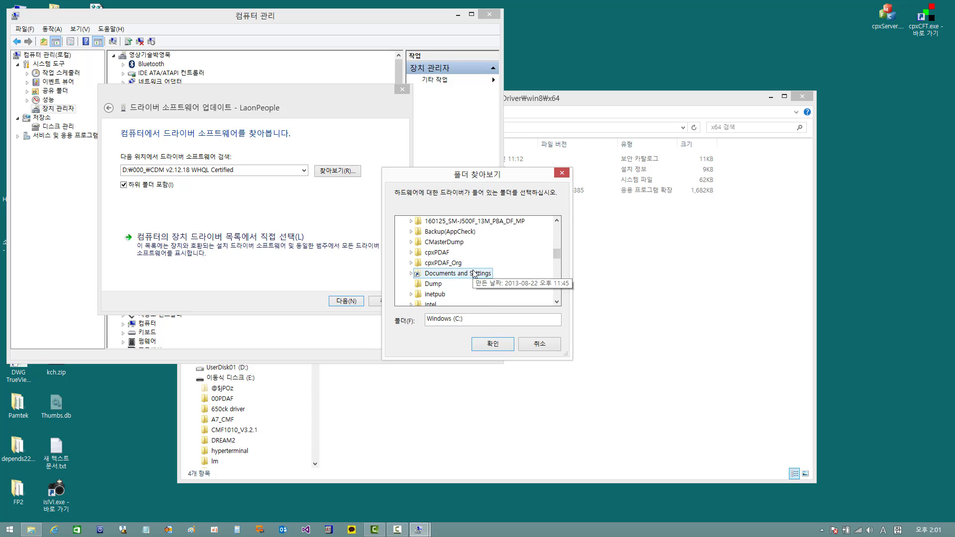
scroll(473, 273, down, 1)
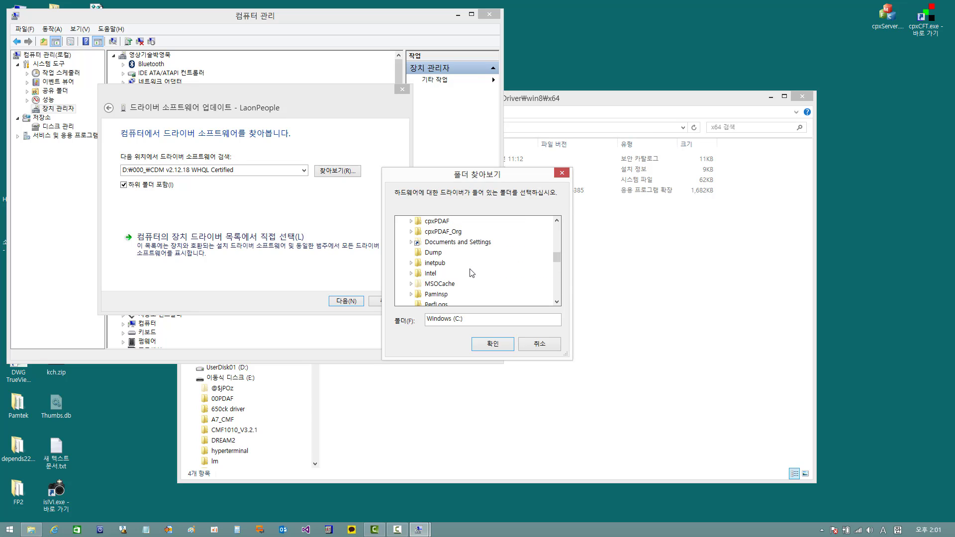
Check the path of the x64 driver folder in File Explorer and return to the driver folder browser.
click(457, 284)
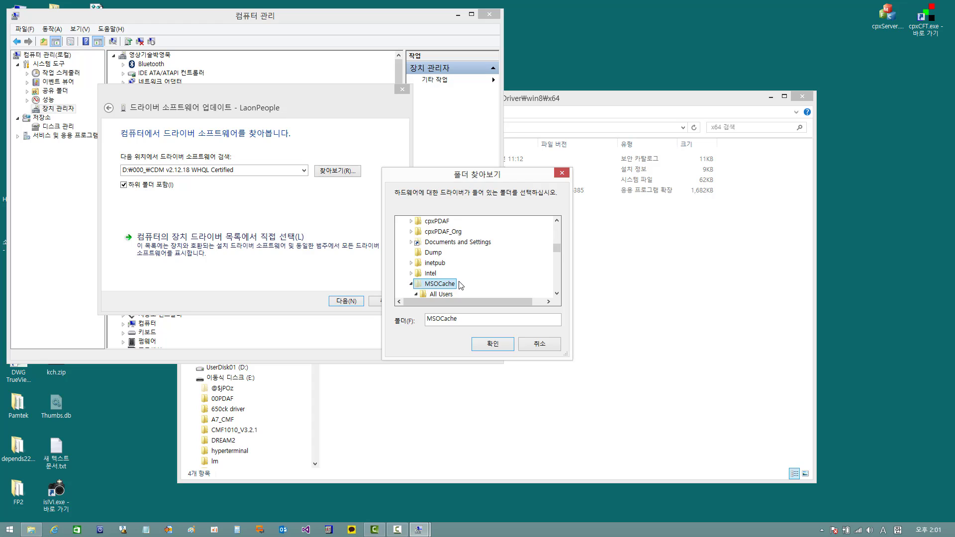
scroll(460, 285, up, 2)
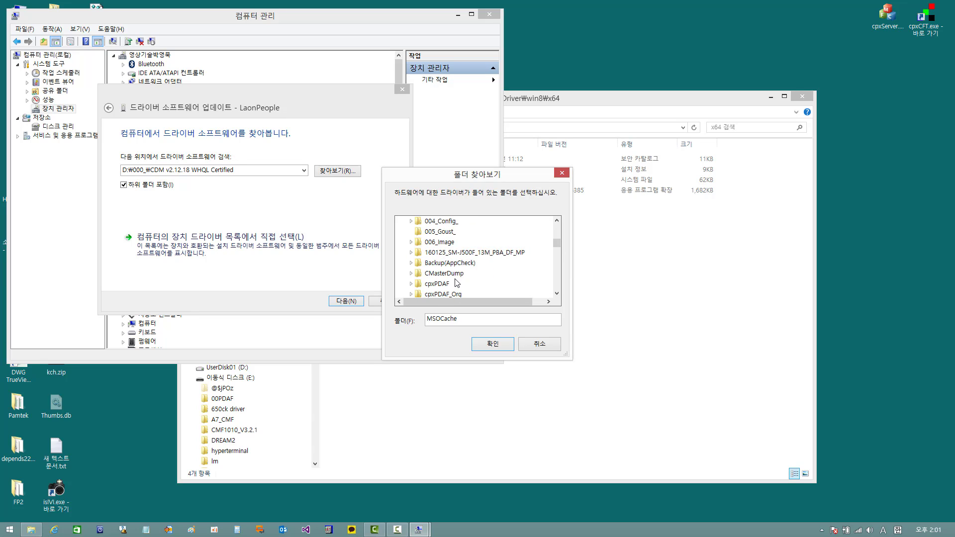
scroll(458, 286, down, 1)
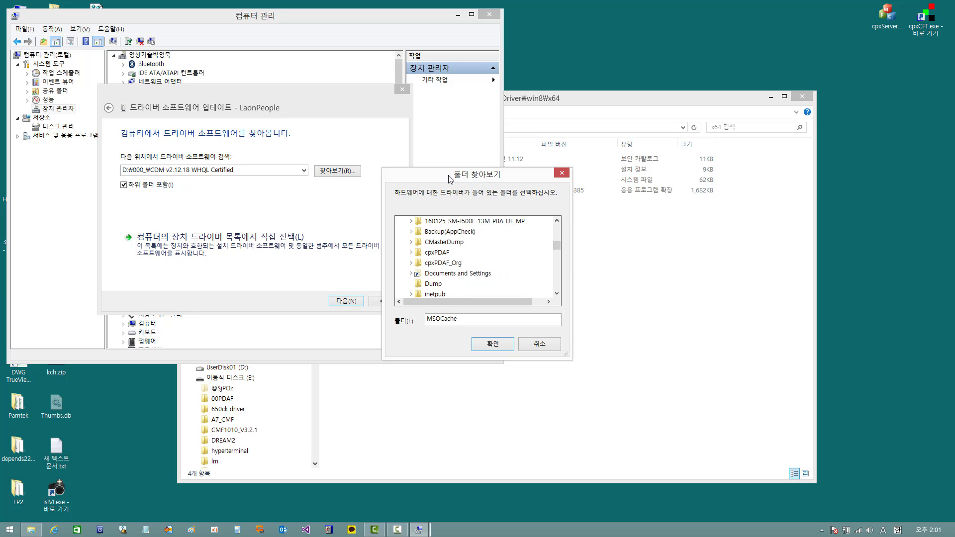
click(563, 118)
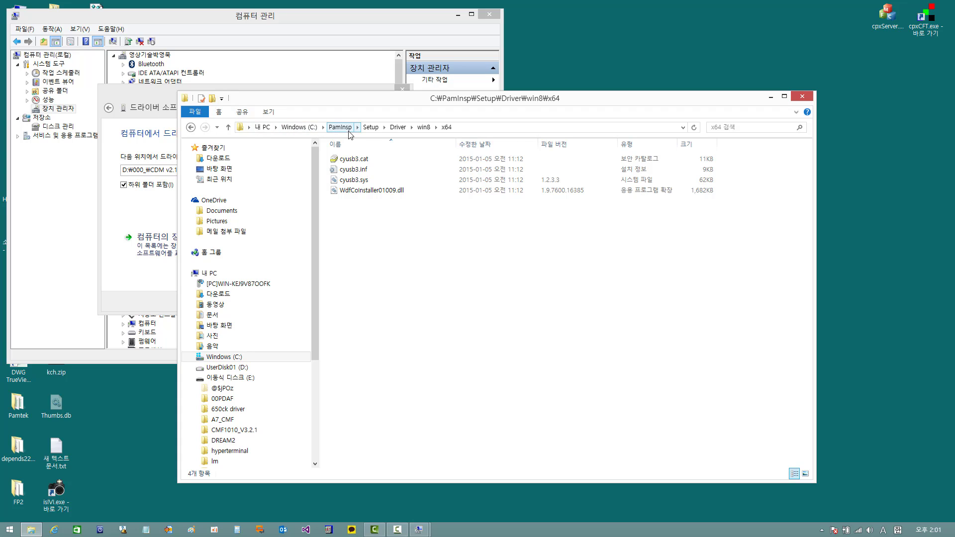
click(176, 104)
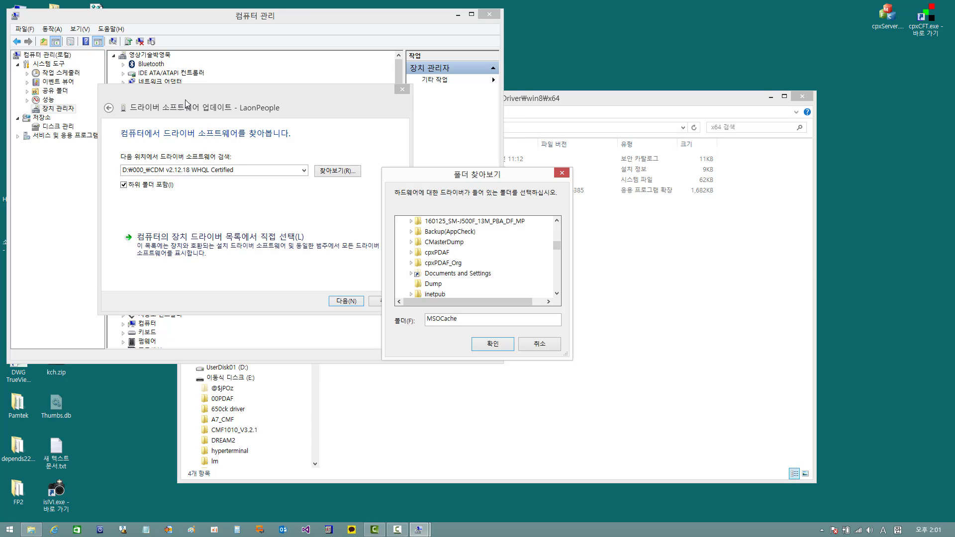
Choose the folder PamInsp\Setup\Driver\win8\x64 on Windows (C:) as the location to search for the driver.
double_click(467, 263)
key(p)
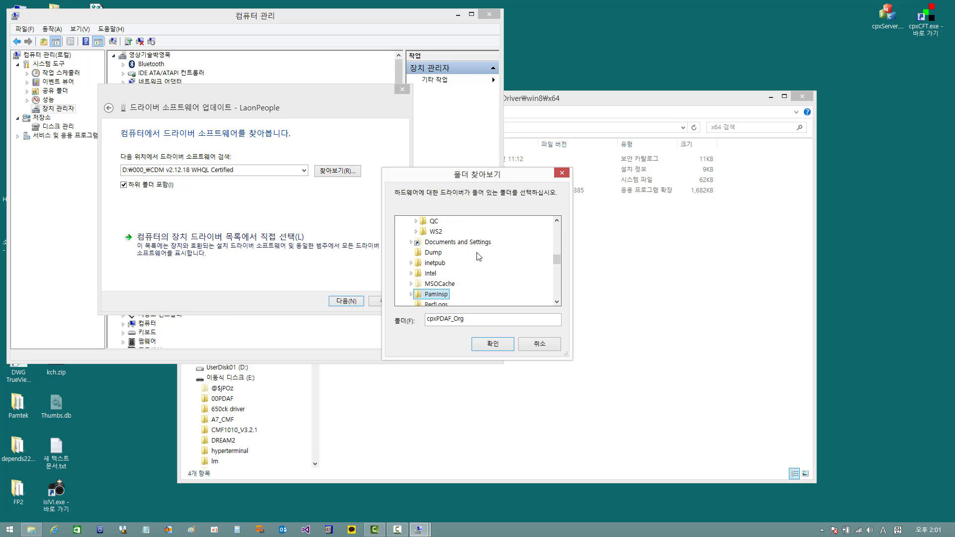
double_click(437, 294)
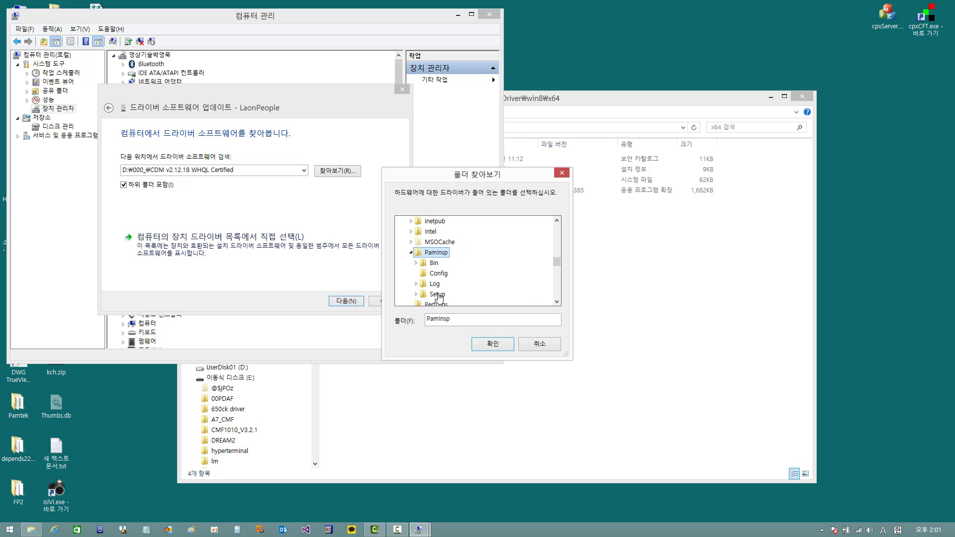
double_click(437, 295)
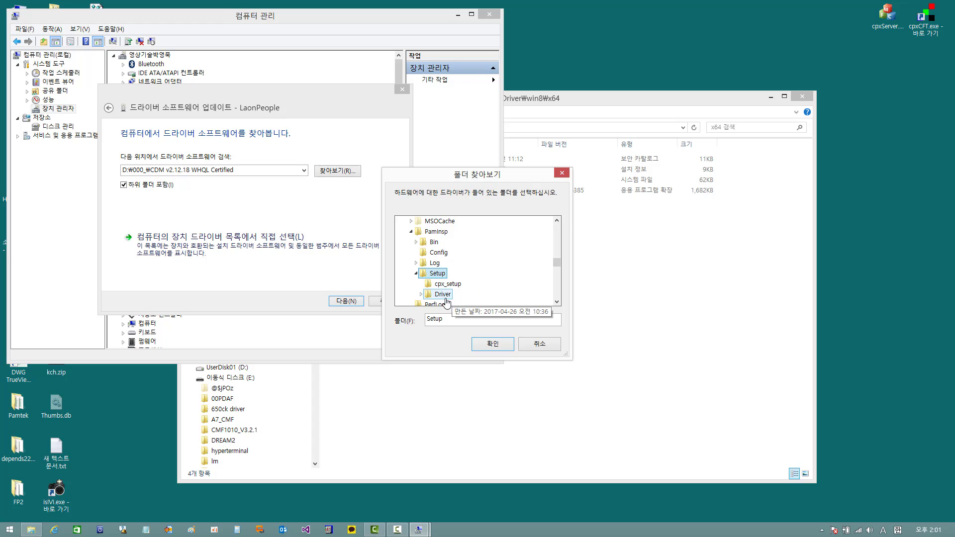
double_click(441, 298)
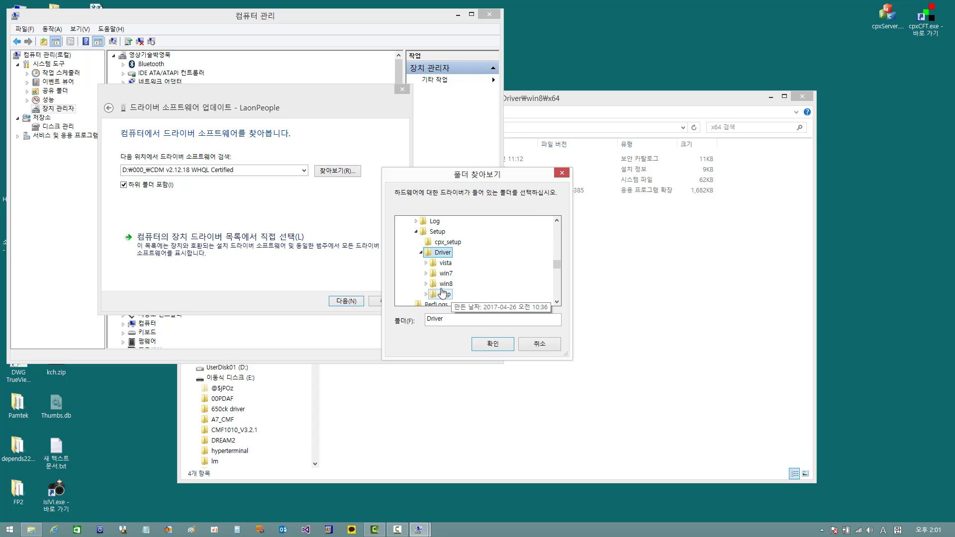
double_click(482, 284)
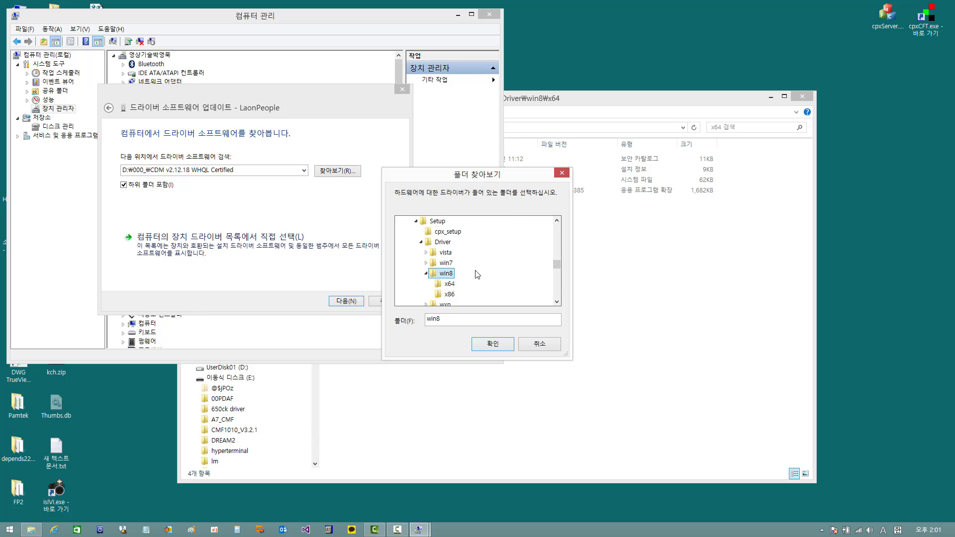
click(450, 286)
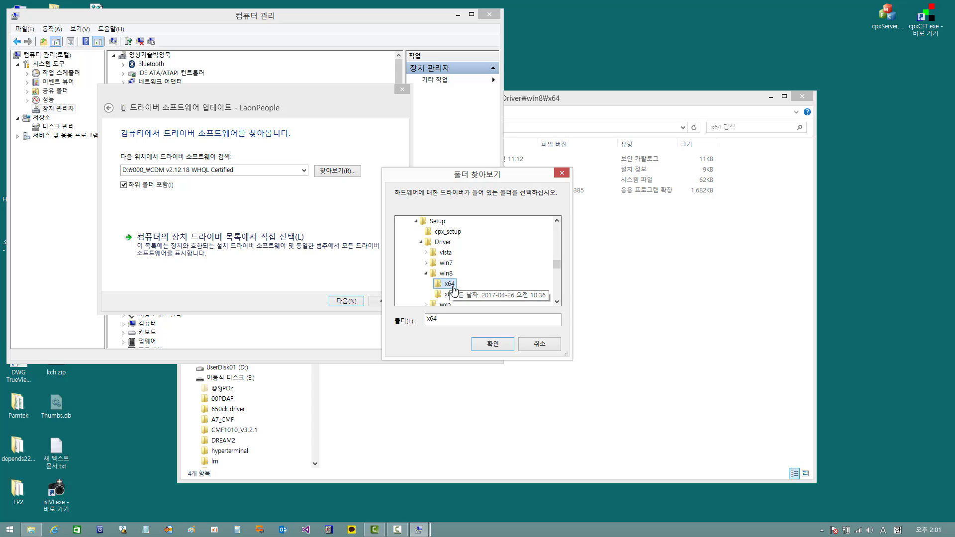
click(486, 344)
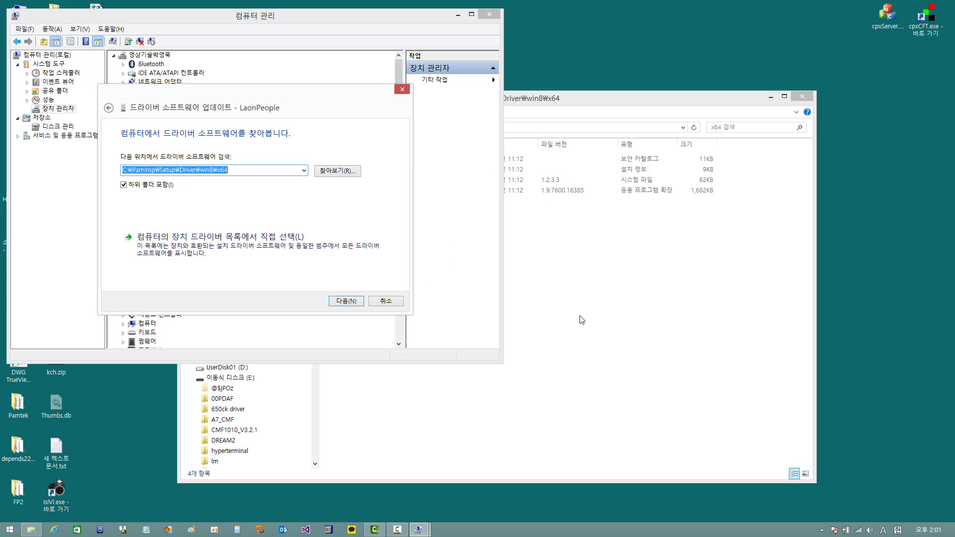
Run the LaonPeople driver update from the chosen folder, and close the wizard and Computer Management.
click(347, 301)
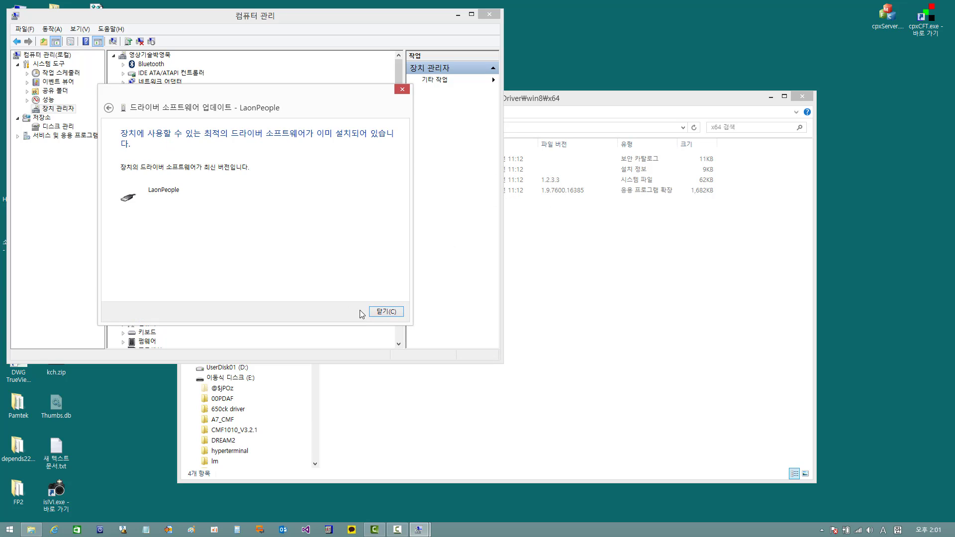
click(397, 312)
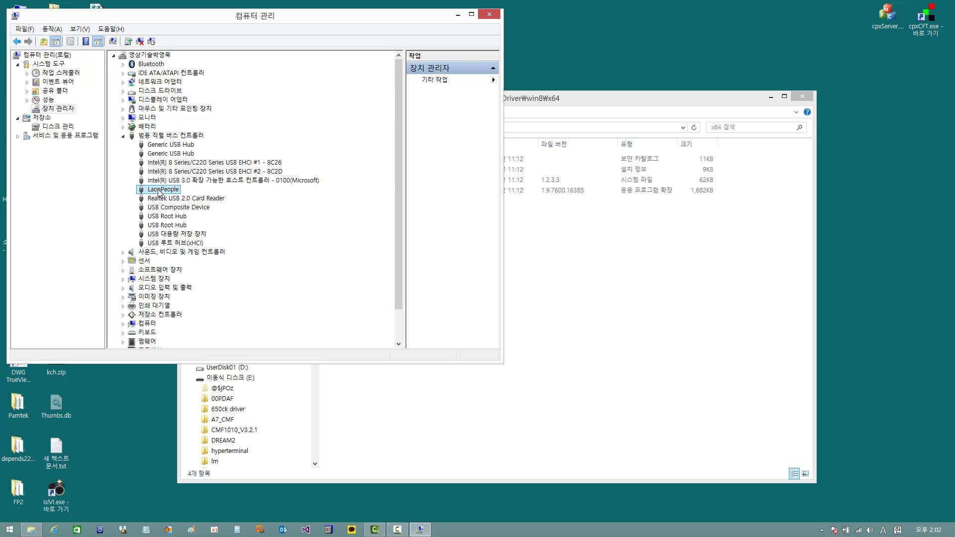
click(498, 14)
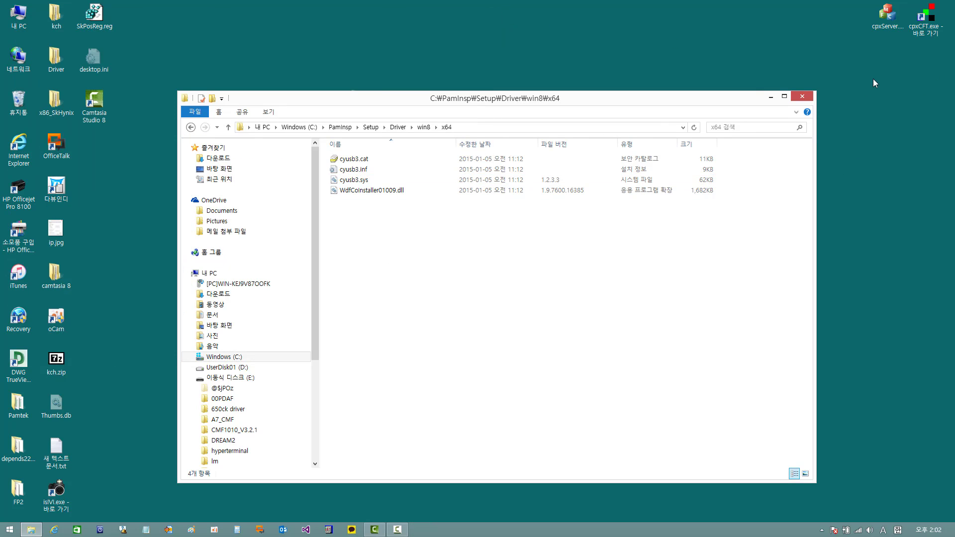
Return to the Setup folder of PamInsp and open its cpx_setup folder.
click(190, 127)
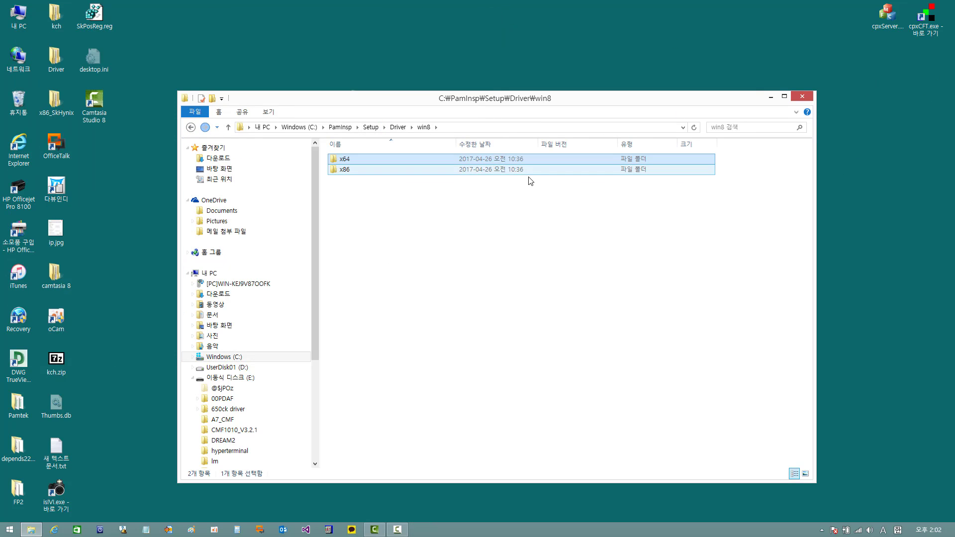
click(370, 127)
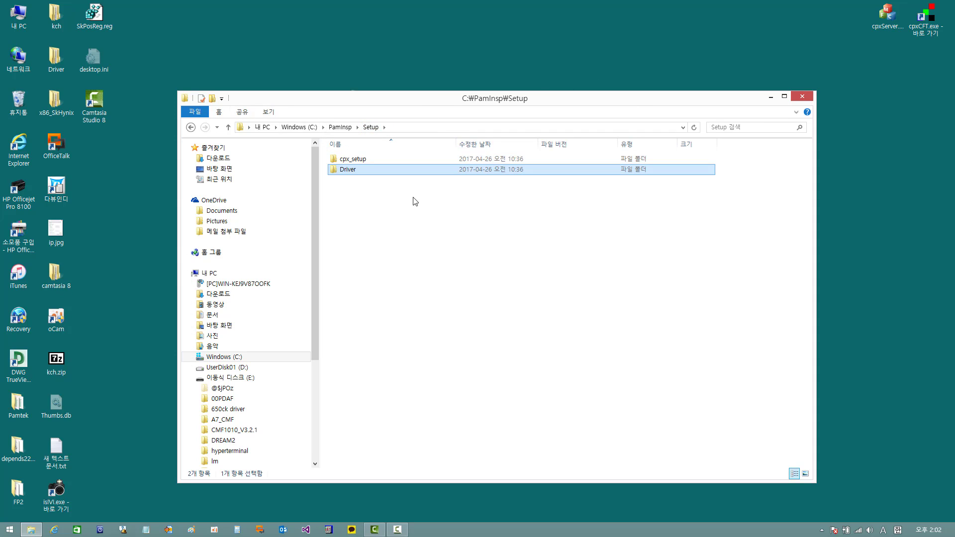
double_click(353, 162)
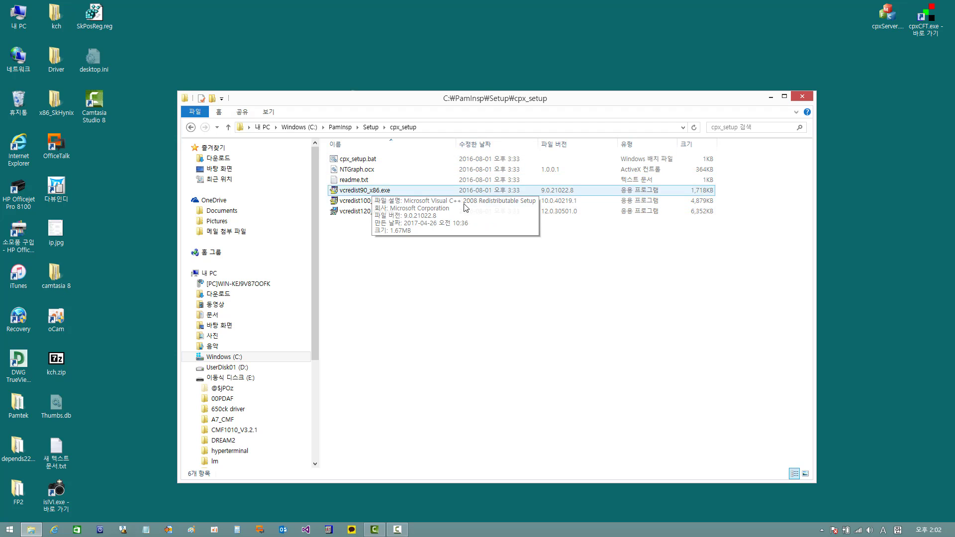
click(437, 179)
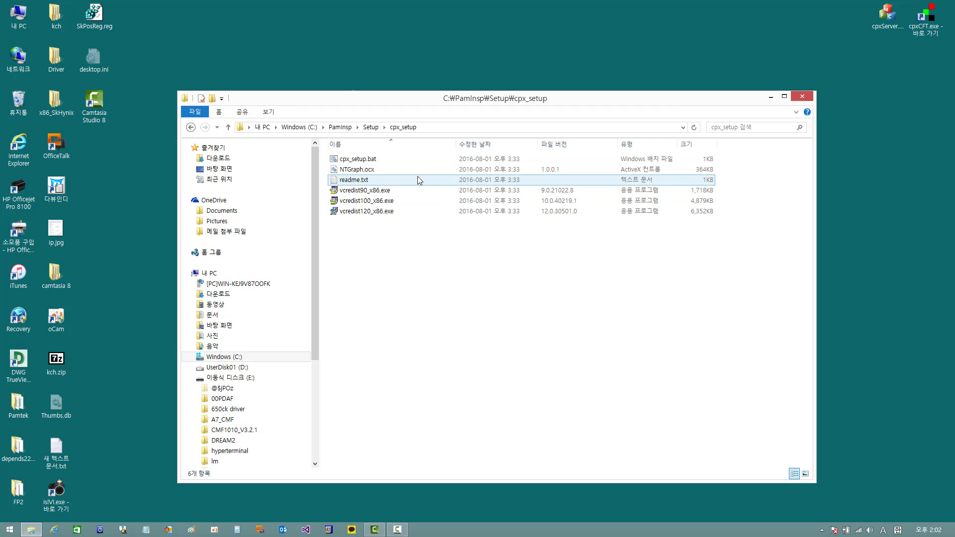
Run cpx_setup.bat and cancel the Microsoft Visual C++ 2008 Redistributable setup it starts.
double_click(366, 159)
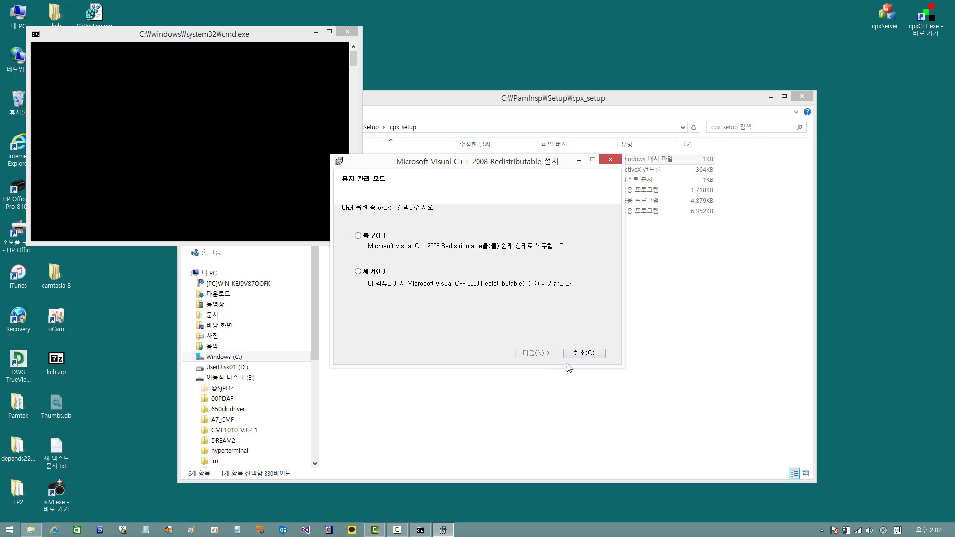
click(583, 354)
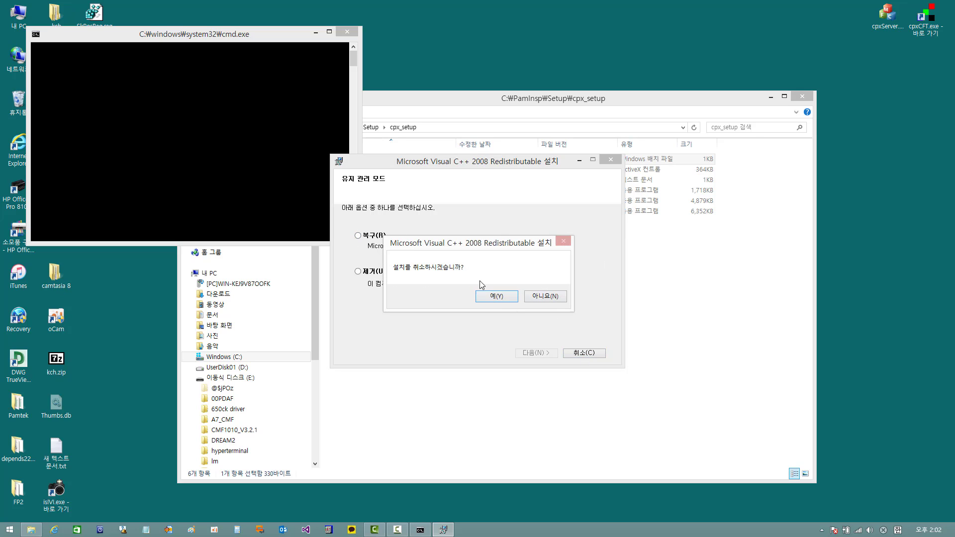
click(498, 296)
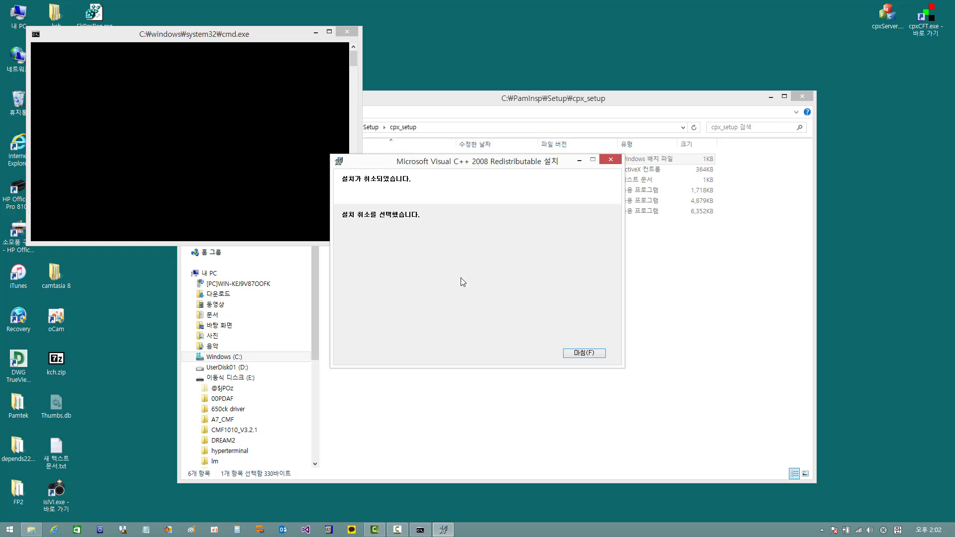
click(578, 351)
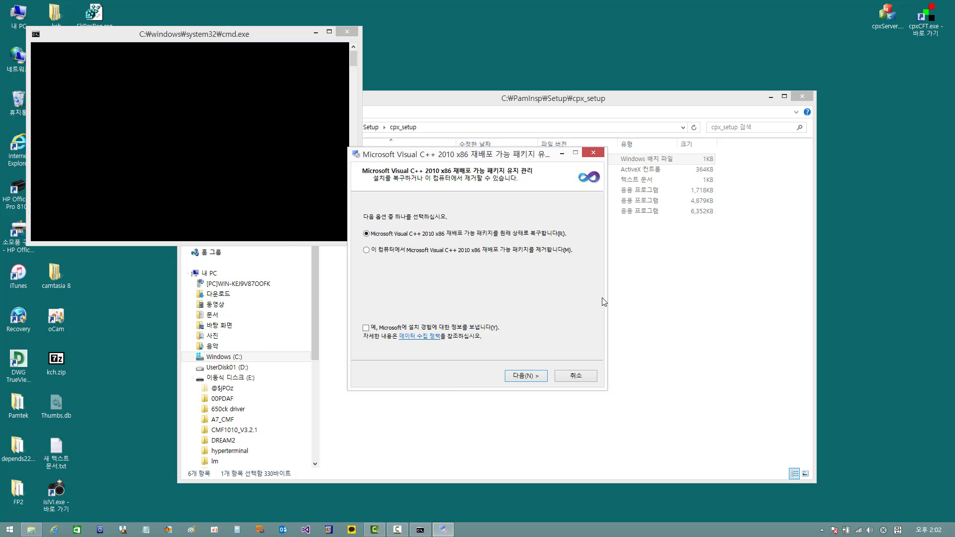
Cancel the Visual C++ 2010 and 2013 Redistributable setups and dismiss the RegSvr32 message.
click(577, 375)
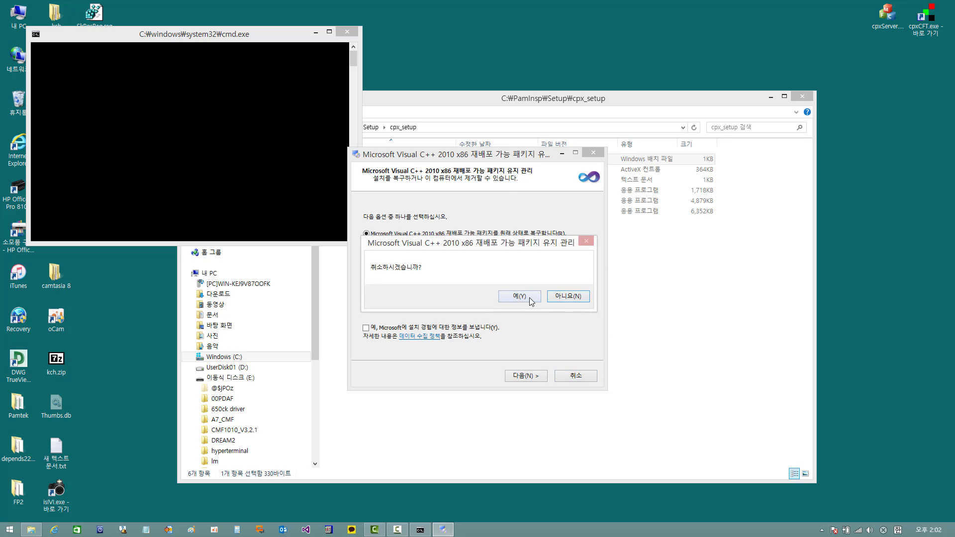
click(529, 298)
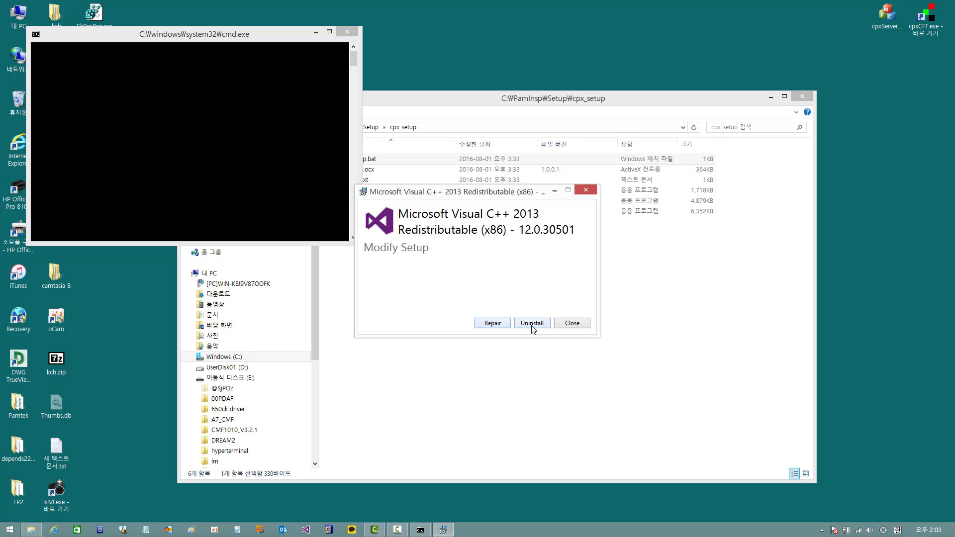
click(573, 323)
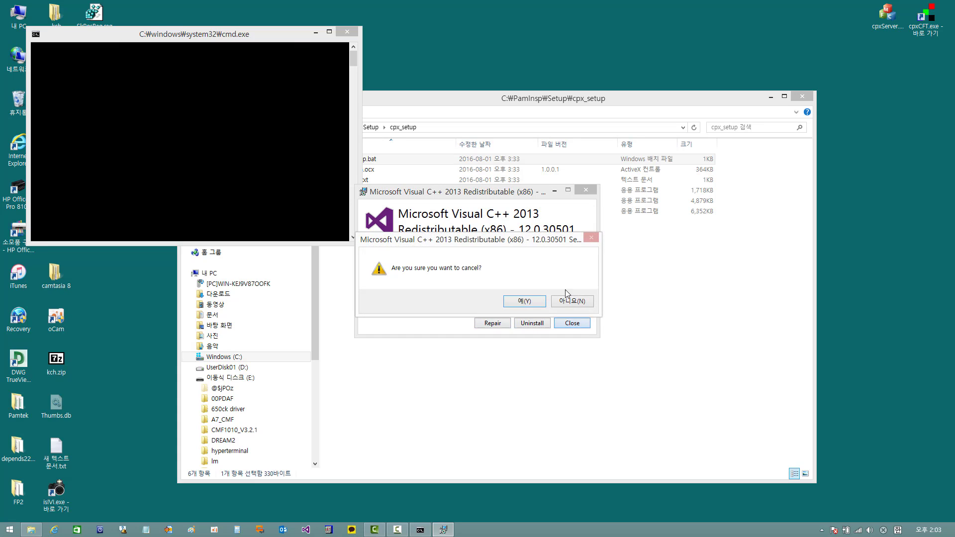
click(533, 300)
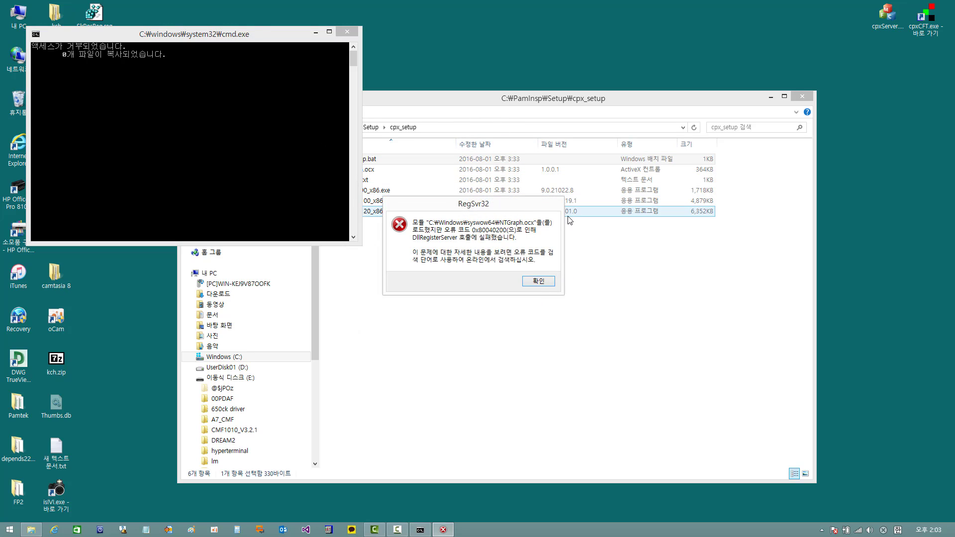
click(537, 282)
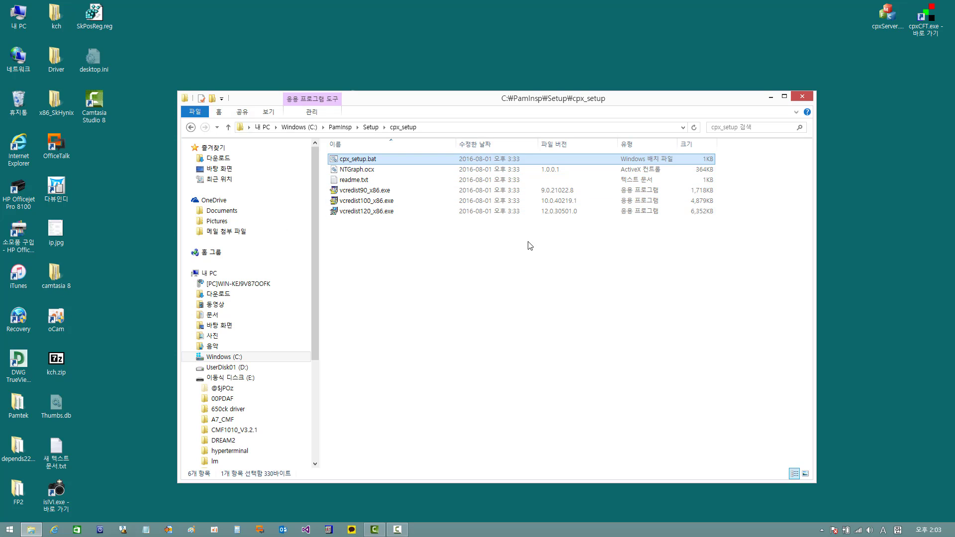
Close the cpx_setup folder window and open C:\PamInsp\Bin from My PC.
click(427, 253)
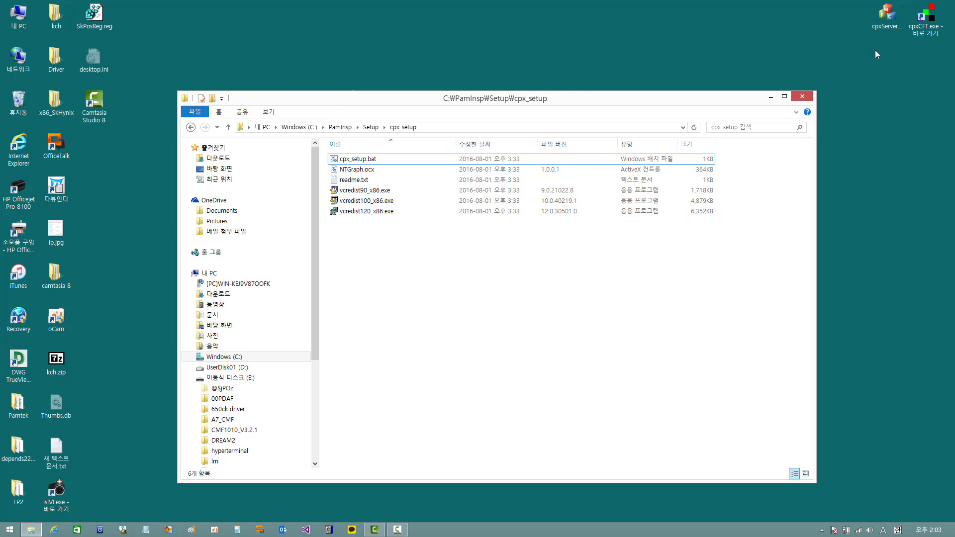
click(802, 96)
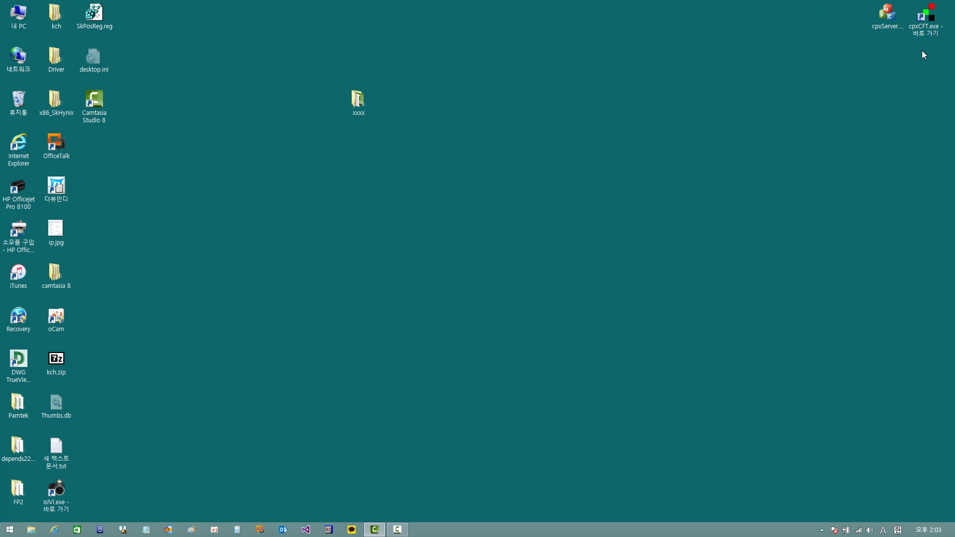
click(923, 20)
click(24, 19)
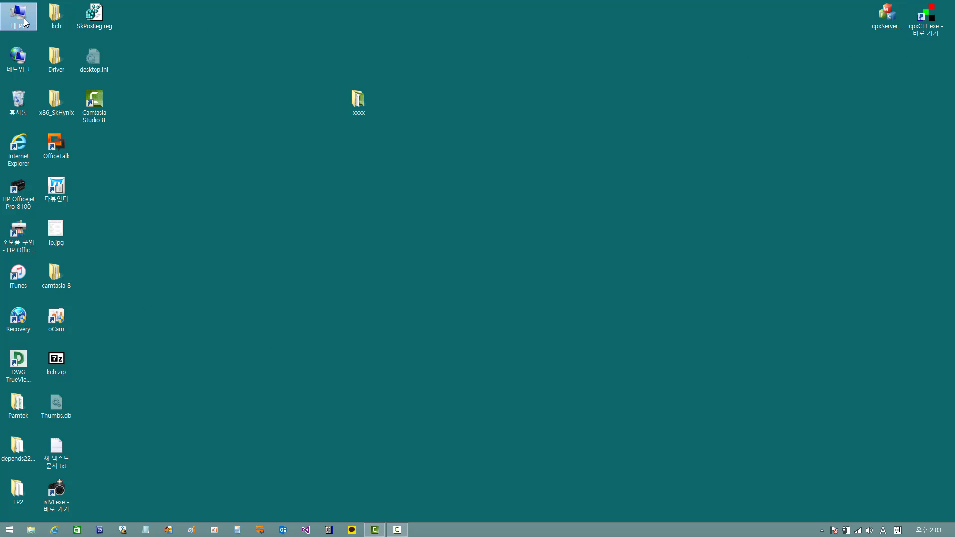
double_click(24, 19)
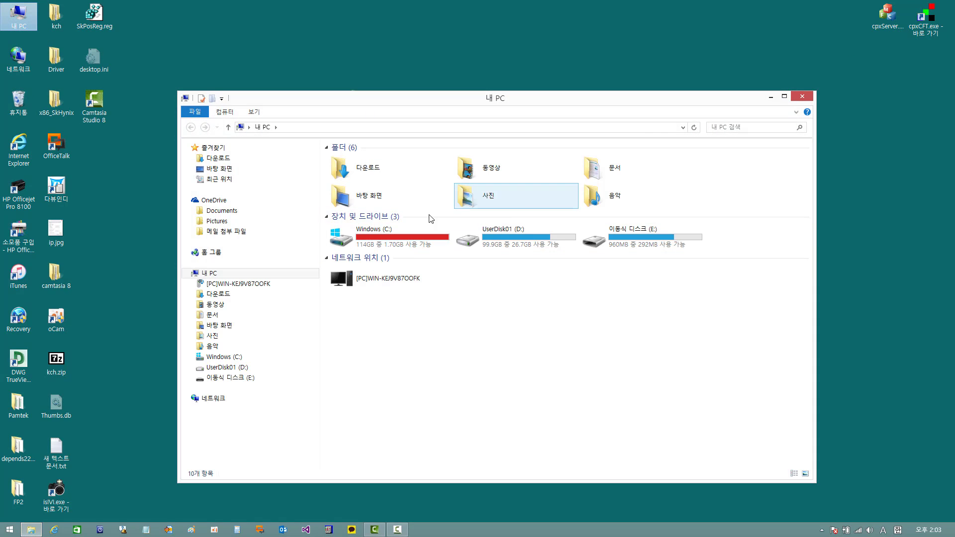
double_click(392, 234)
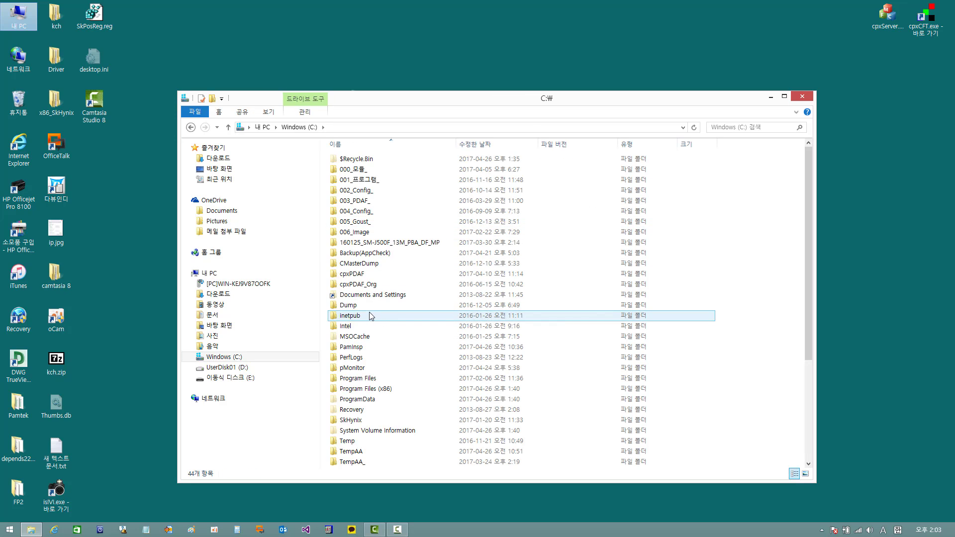
double_click(354, 347)
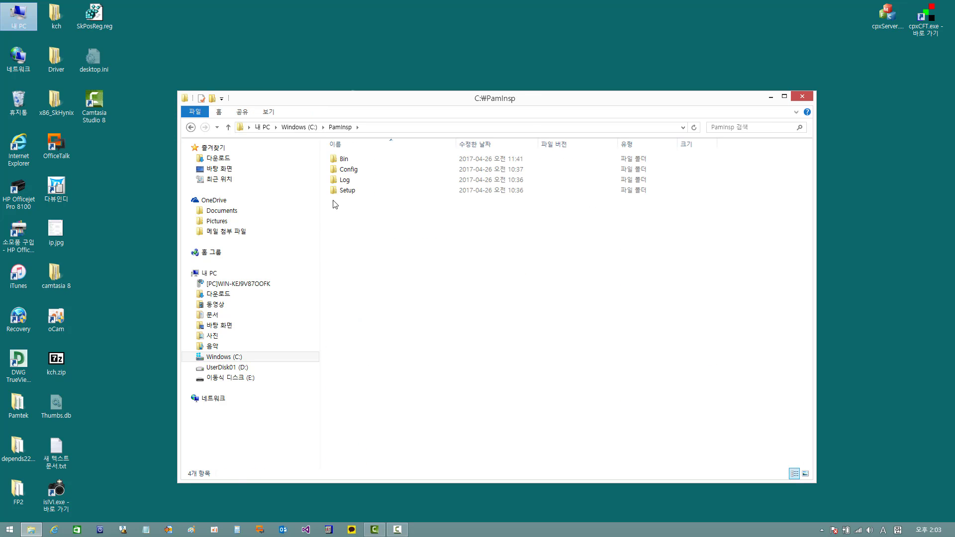
double_click(346, 162)
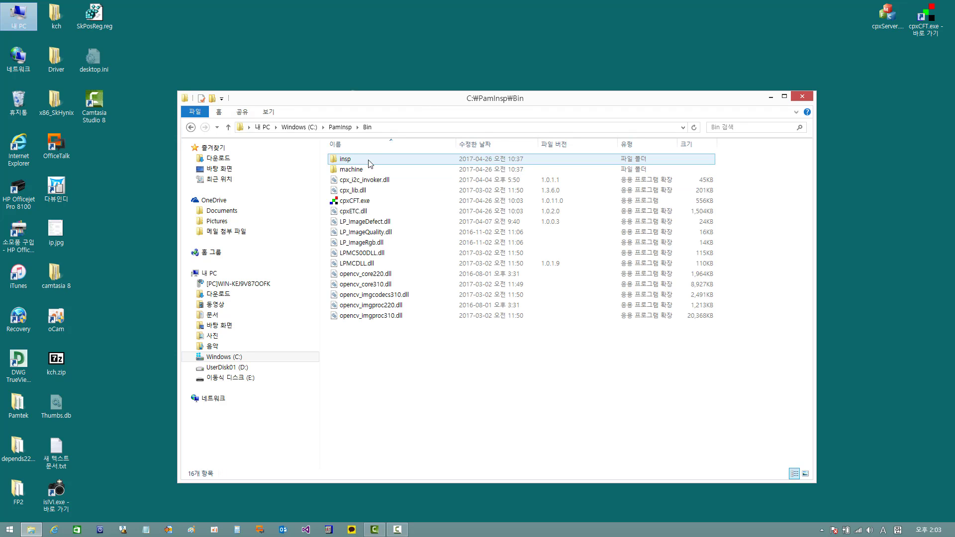
Start cpxCFT.exe from the Bin folder and open its File menu.
click(344, 202)
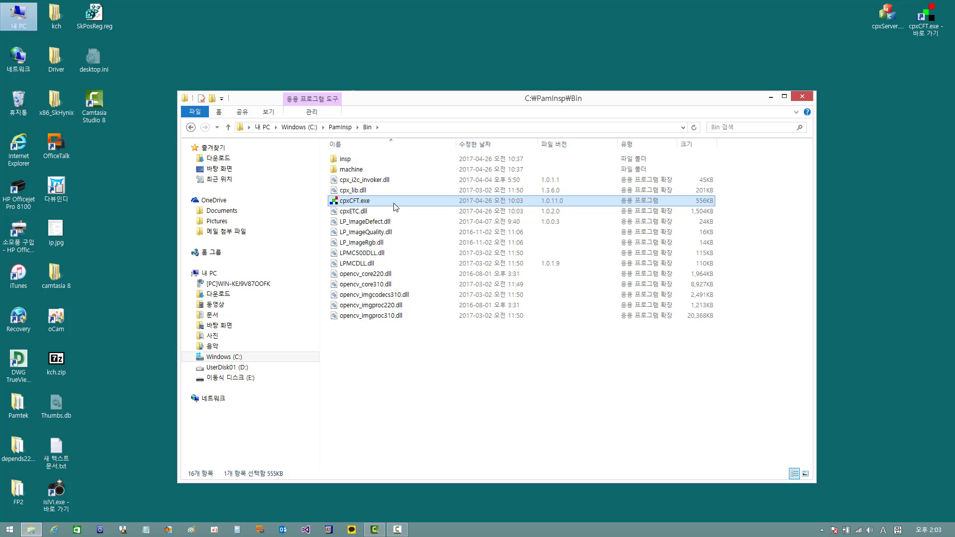
double_click(352, 200)
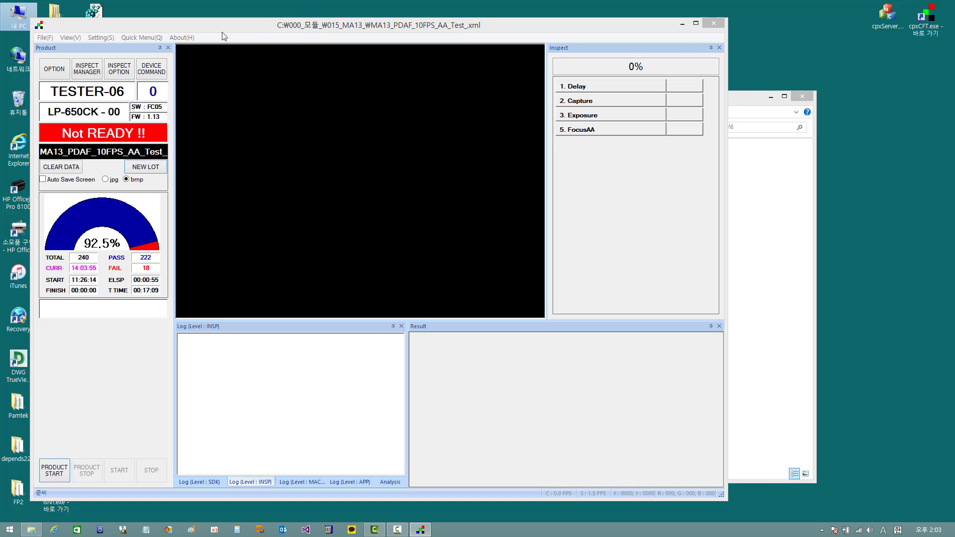
click(52, 38)
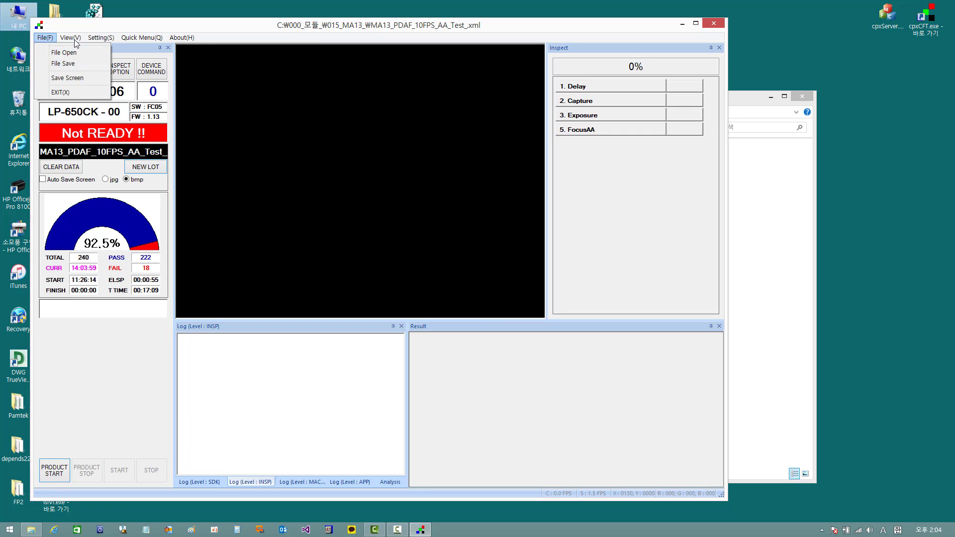
Open the Windows personalization settings and review the available desktop themes, including the default, installed and high-contrast ones.
right_click(806, 59)
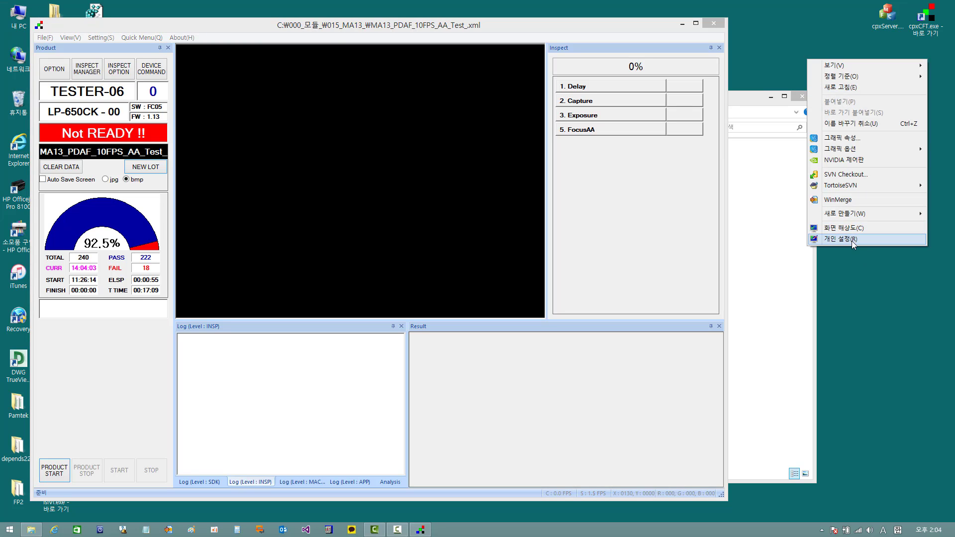
click(839, 239)
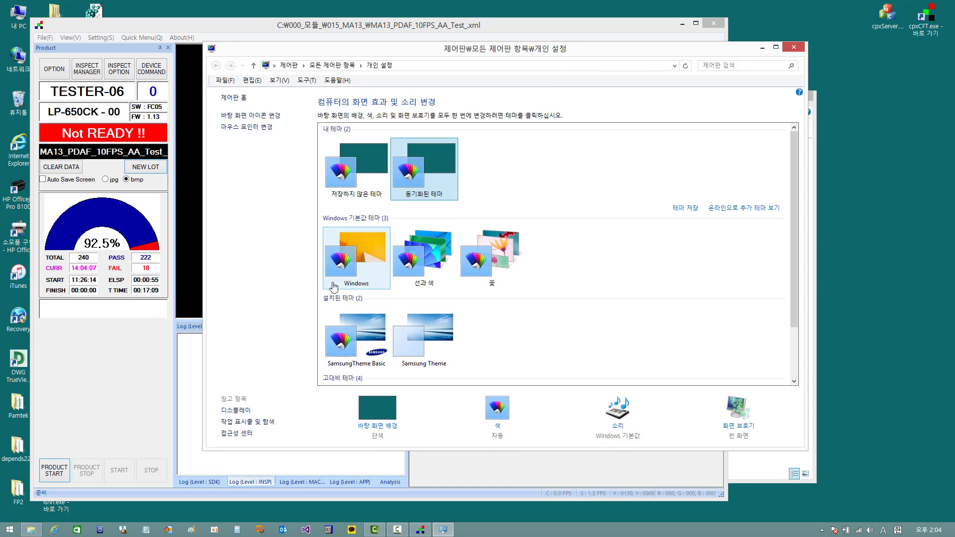
scroll(450, 272, down, 3)
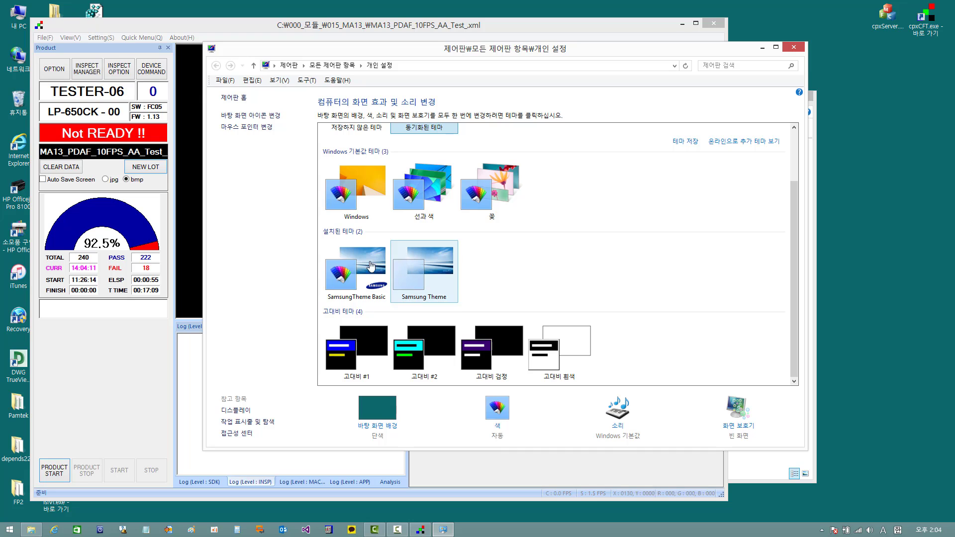
scroll(412, 246, up, 1)
scroll(409, 246, up, 2)
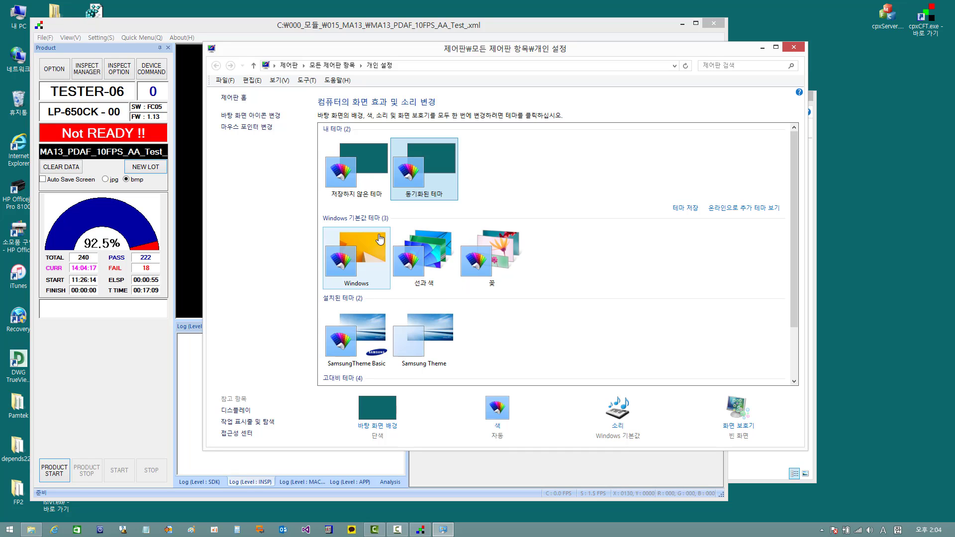
scroll(456, 226, down, 1)
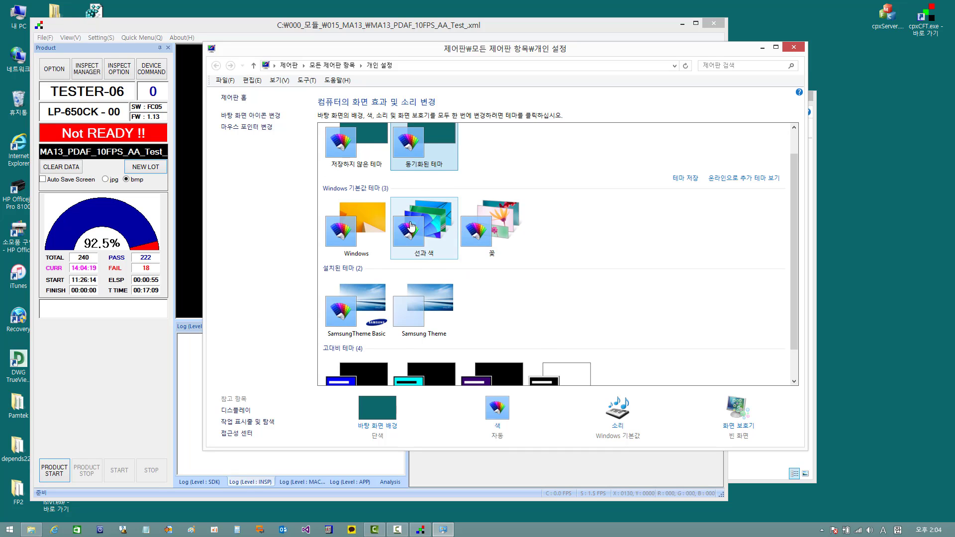
scroll(462, 238, down, 1)
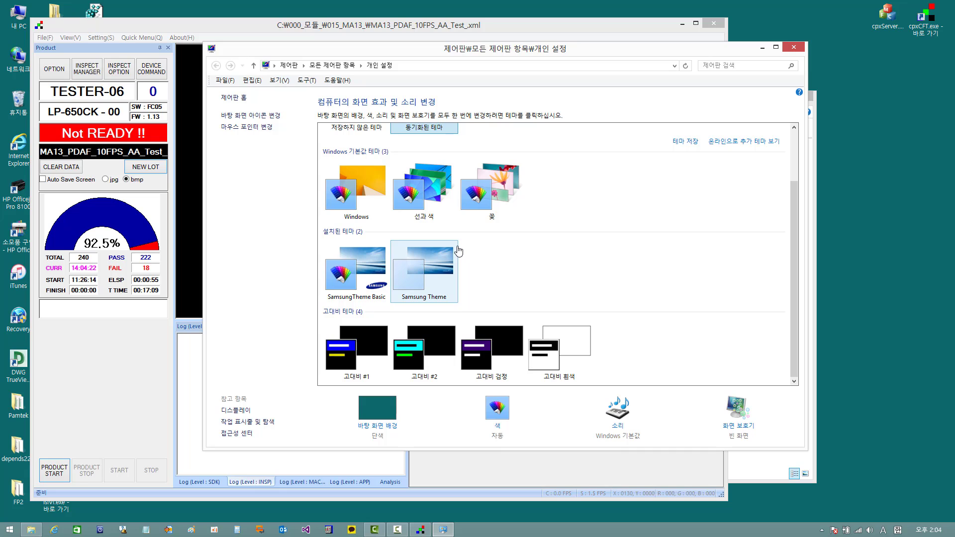
click(455, 249)
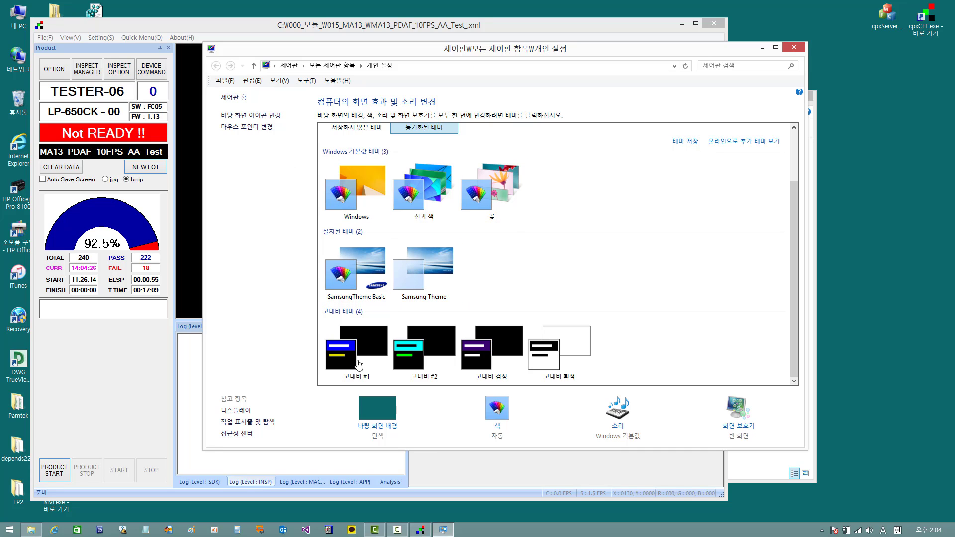
click(337, 214)
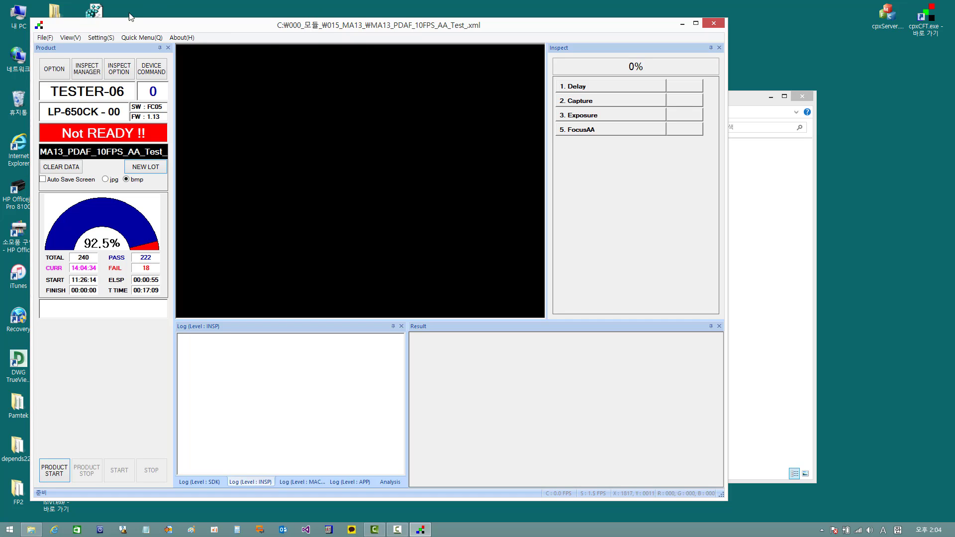
Maximize the cpxCFT window and undock the Product pane and the Log pane group as floating windows.
double_click(309, 28)
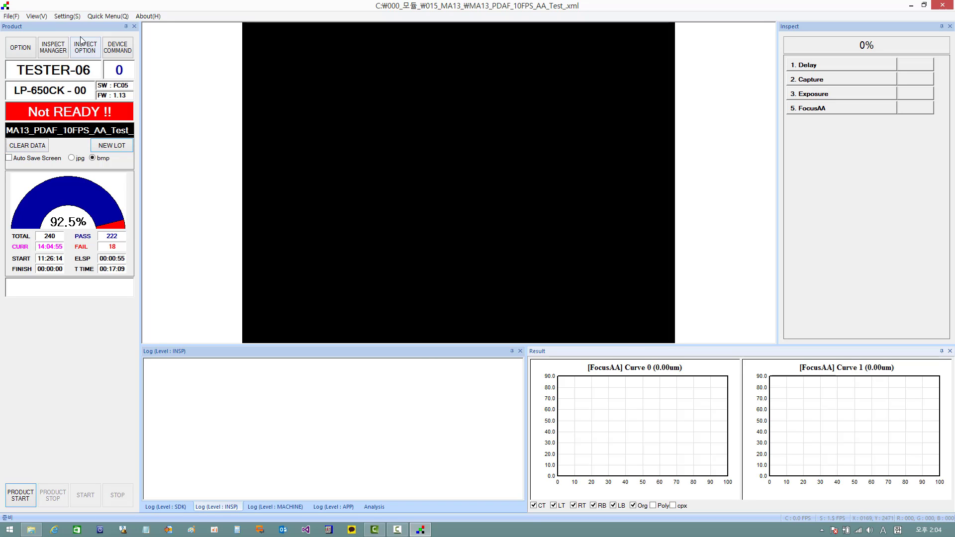
drag(79, 28, 470, 111)
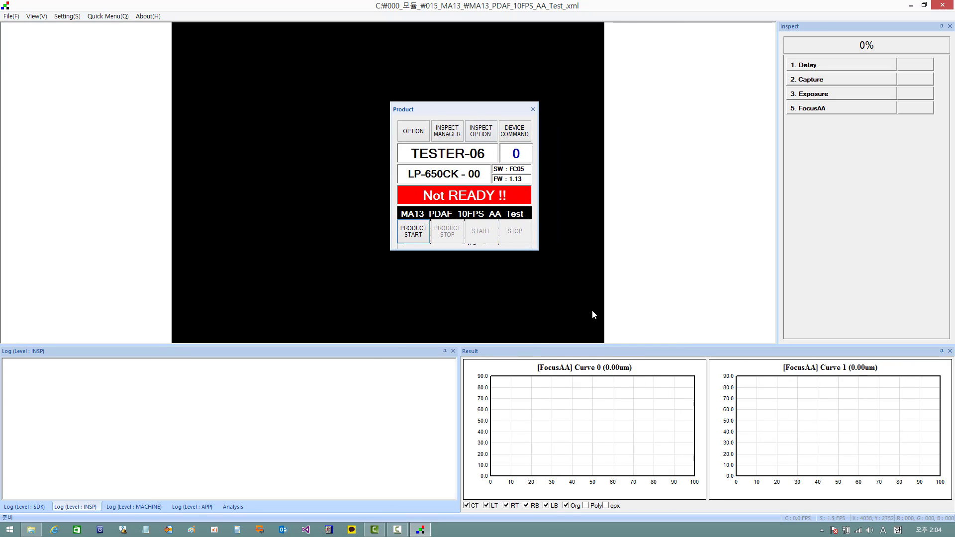
drag(402, 348, 527, 276)
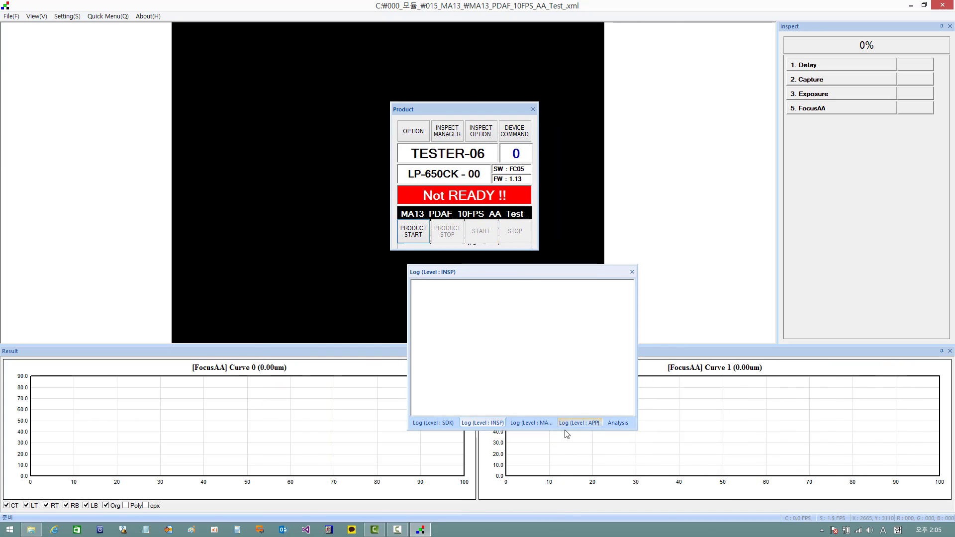
Hide the Product Control and Analysis panes.
click(36, 16)
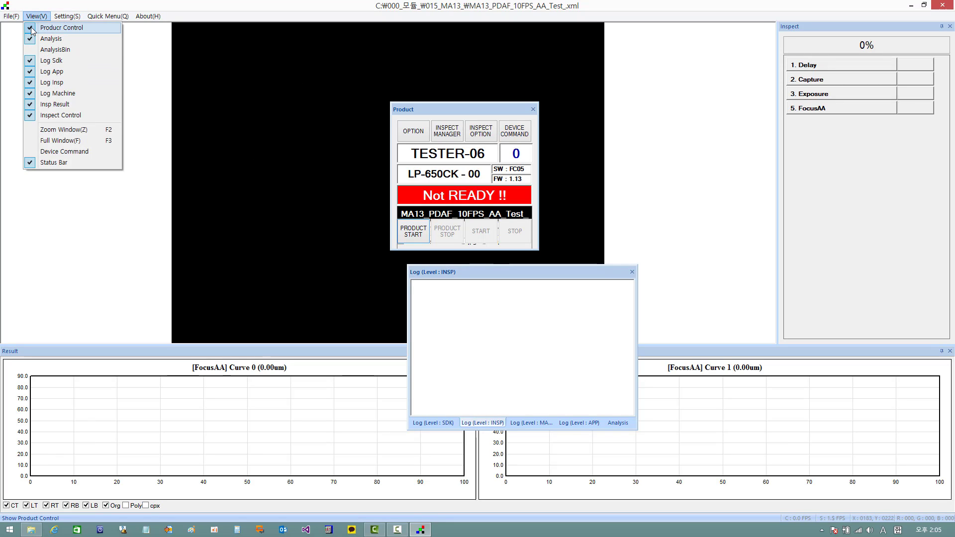
click(31, 28)
click(36, 16)
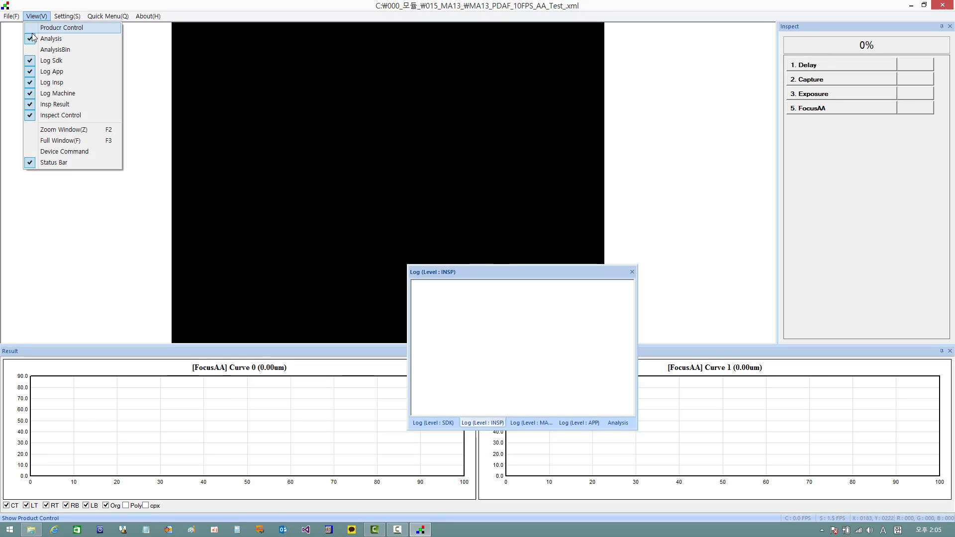
click(33, 40)
Hide the Log Sdk, Log App, Log Insp and Log Machine panes.
click(36, 16)
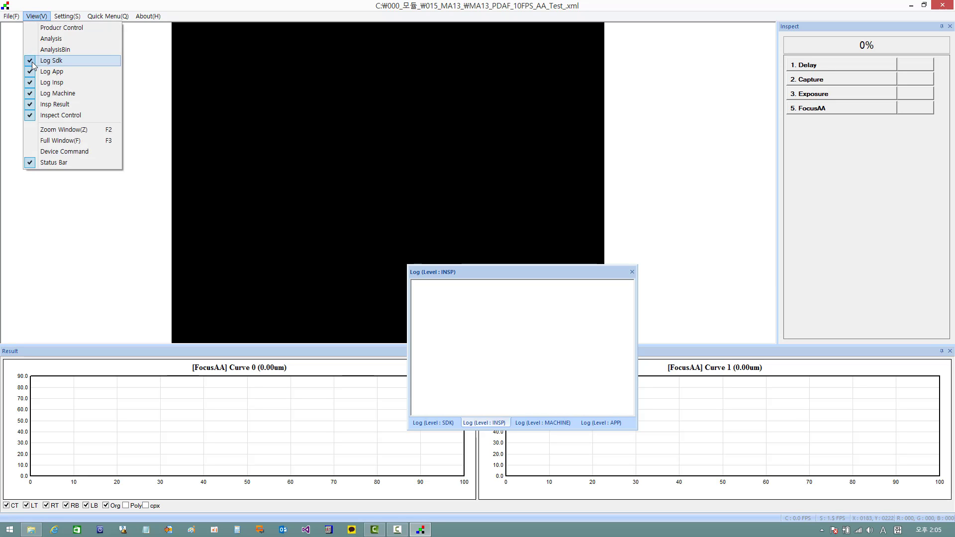
click(33, 62)
click(36, 15)
click(33, 71)
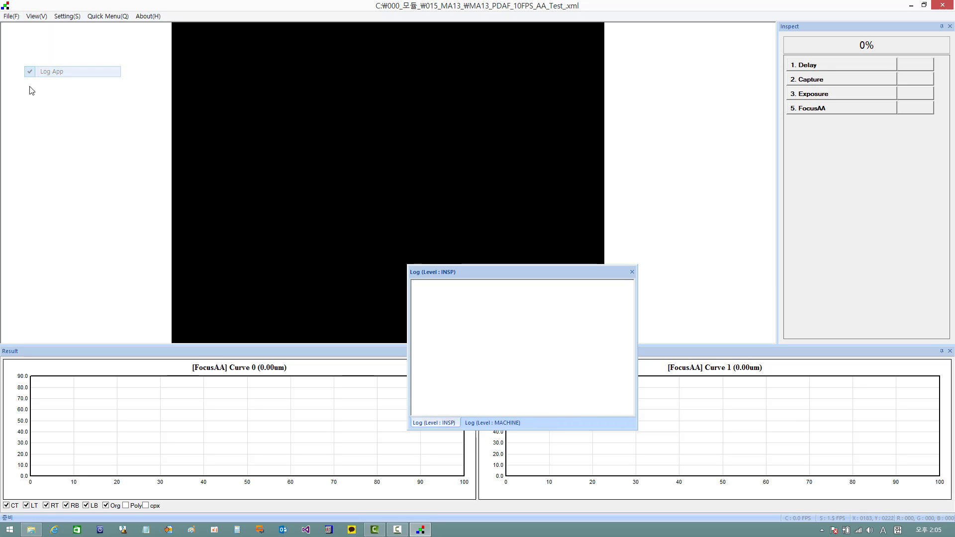
click(36, 16)
click(36, 82)
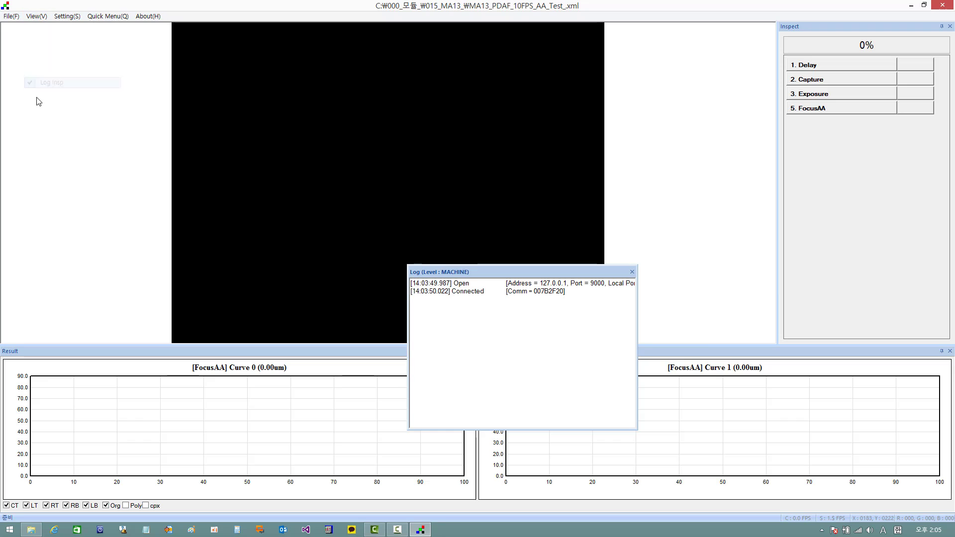
click(67, 16)
click(42, 17)
click(42, 19)
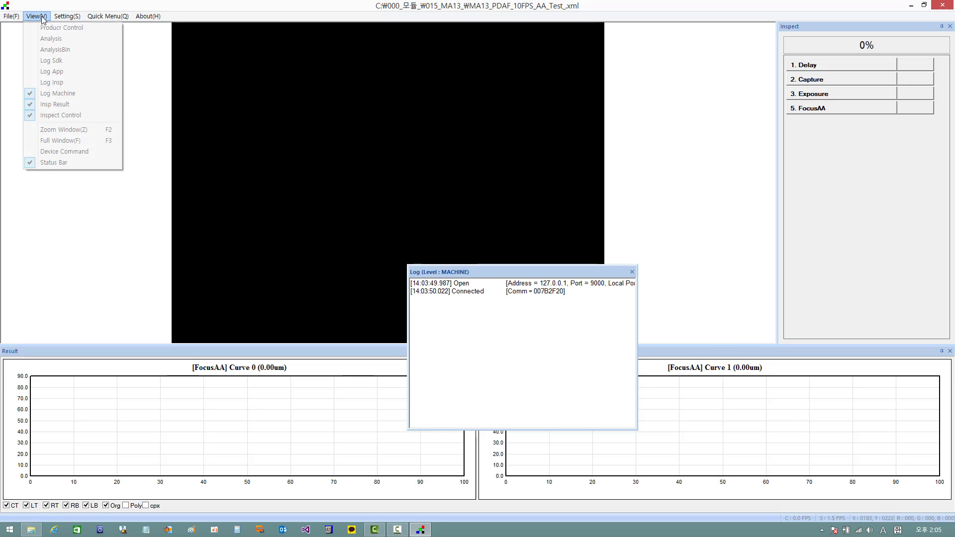
click(31, 94)
Hide the Insp Result and Inspect Control panes so that only the image view and status bar remain.
click(36, 16)
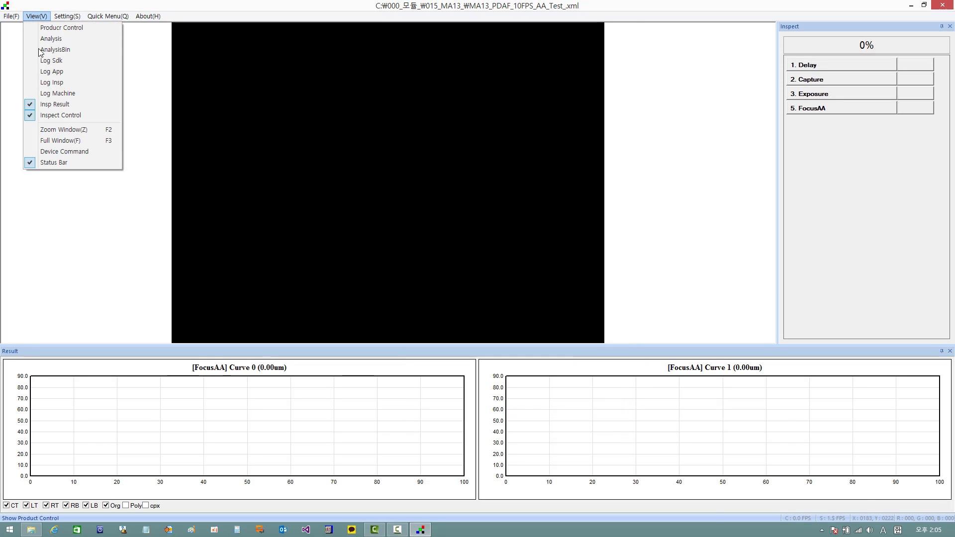
click(36, 108)
click(37, 16)
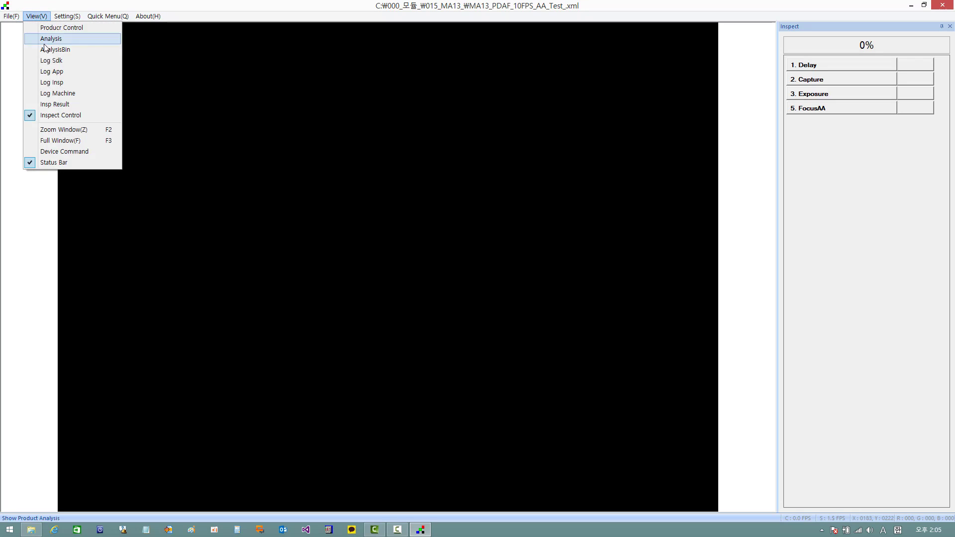
click(44, 118)
Show the Product Control pane again and dock it along the left edge of the main window.
click(34, 17)
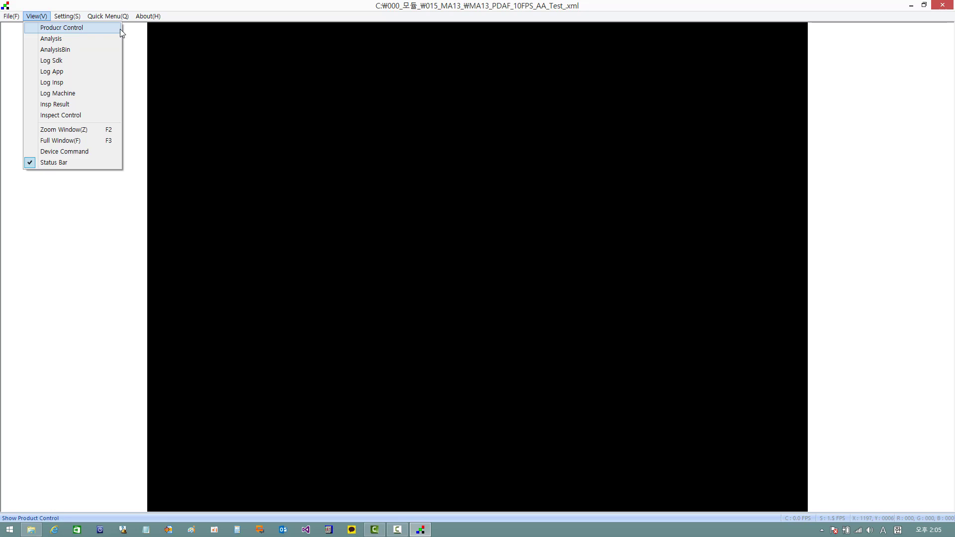
click(67, 27)
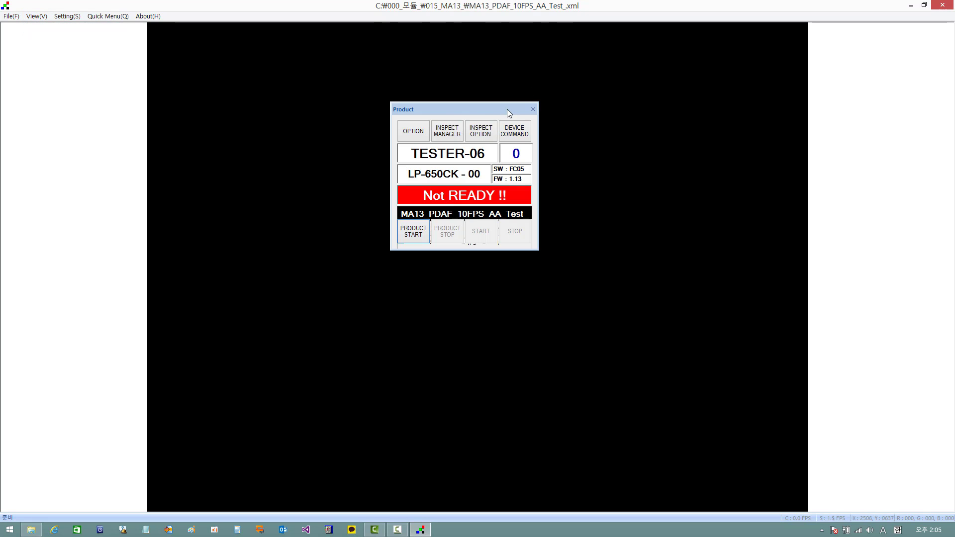
drag(446, 109, 22, 273)
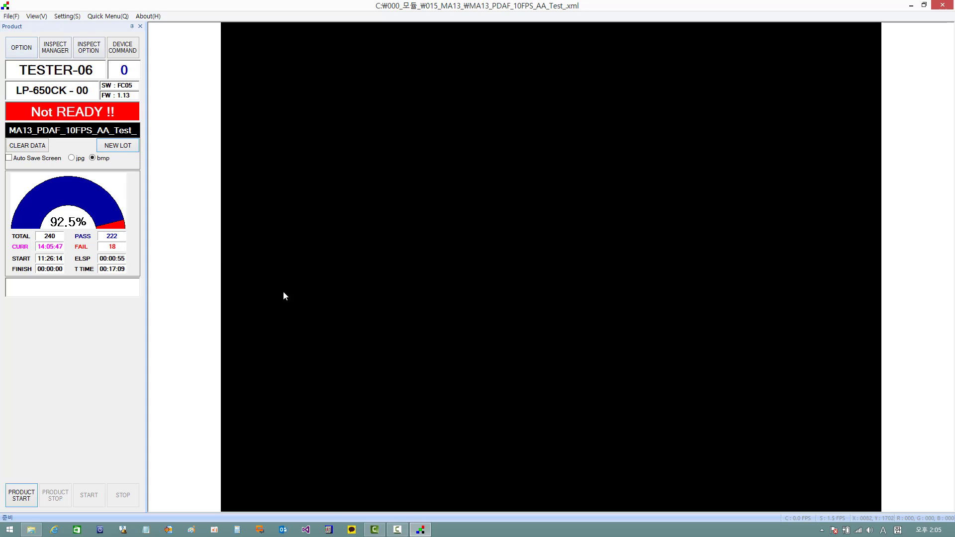
Show the Log Sdk, Log App and Log Insp panes together in the floating log window.
click(36, 16)
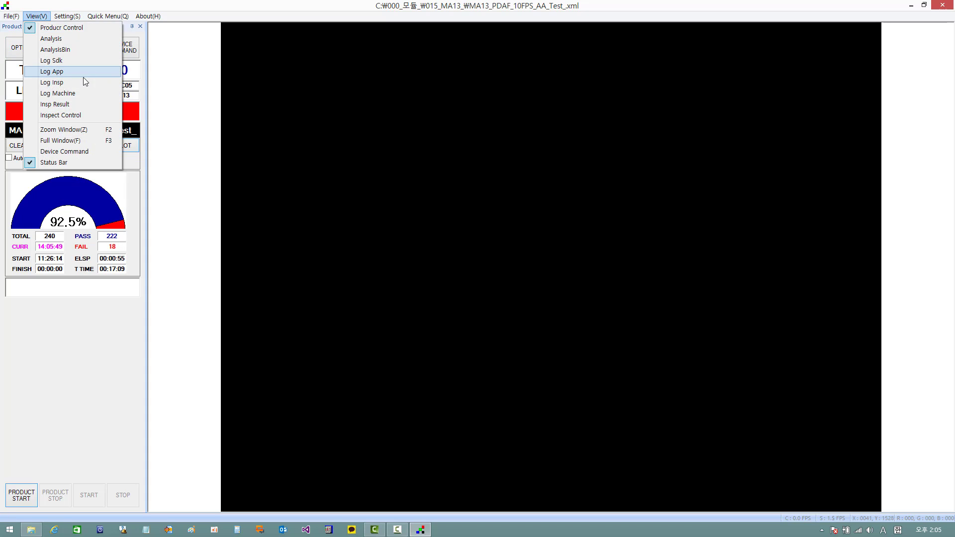
click(51, 61)
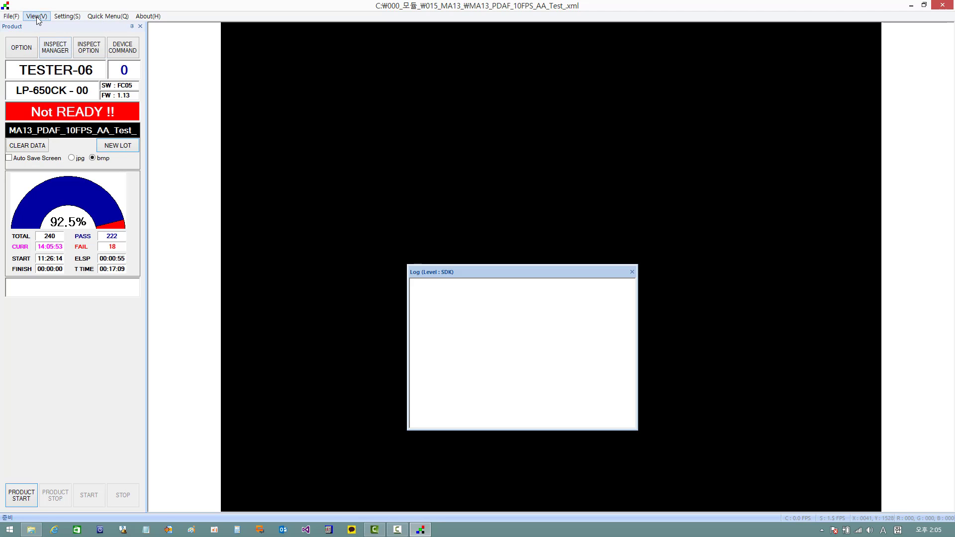
click(36, 16)
click(51, 71)
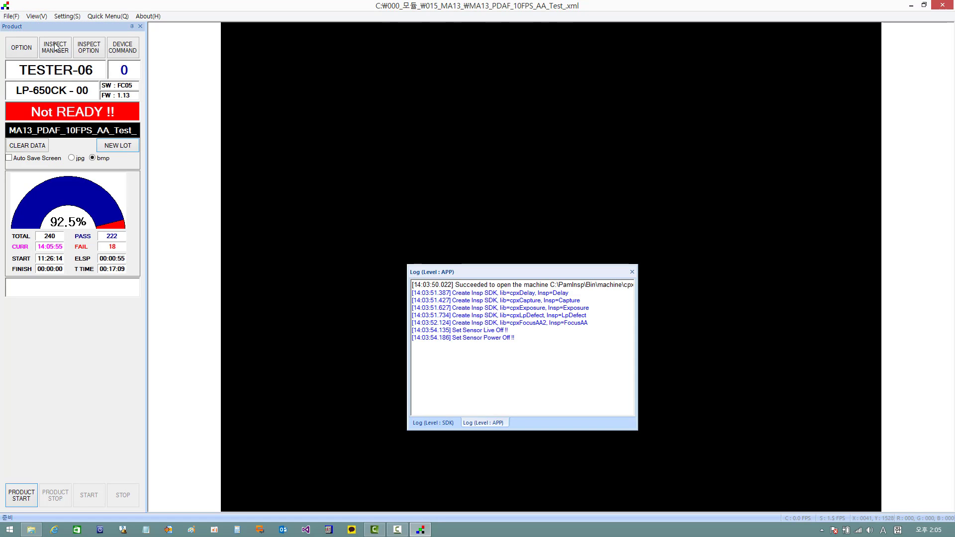
click(39, 18)
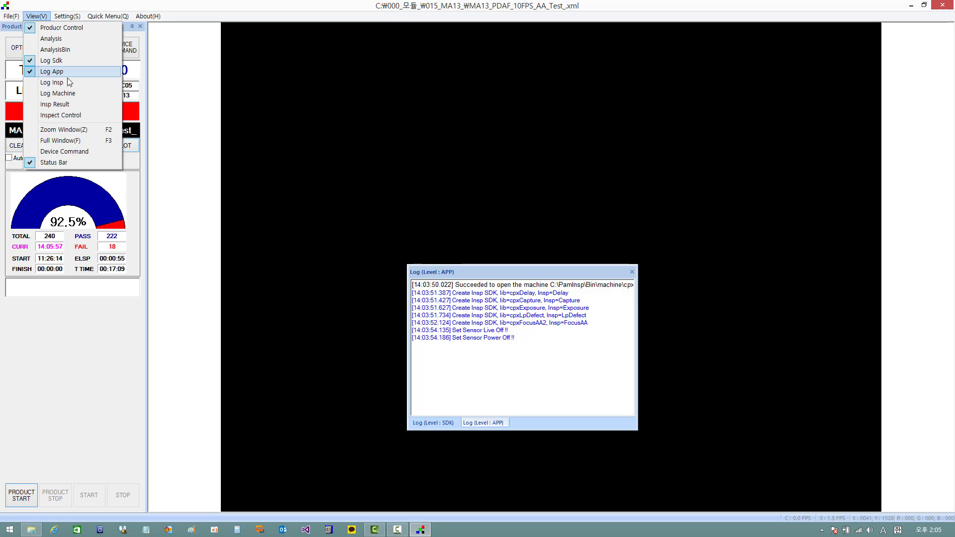
click(52, 82)
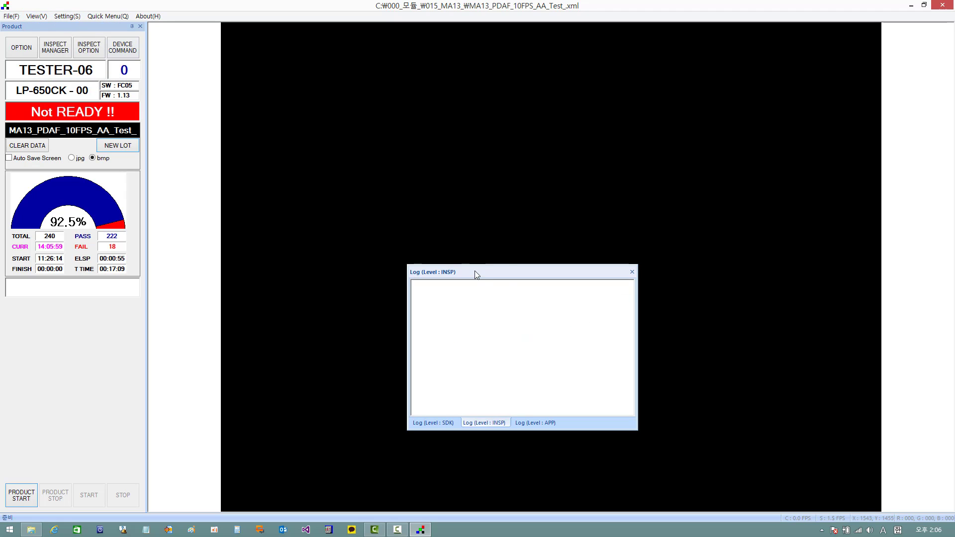
Move the floating log window higher over the image view and switch through its SDK, INSP and APP logs.
drag(514, 271, 456, 144)
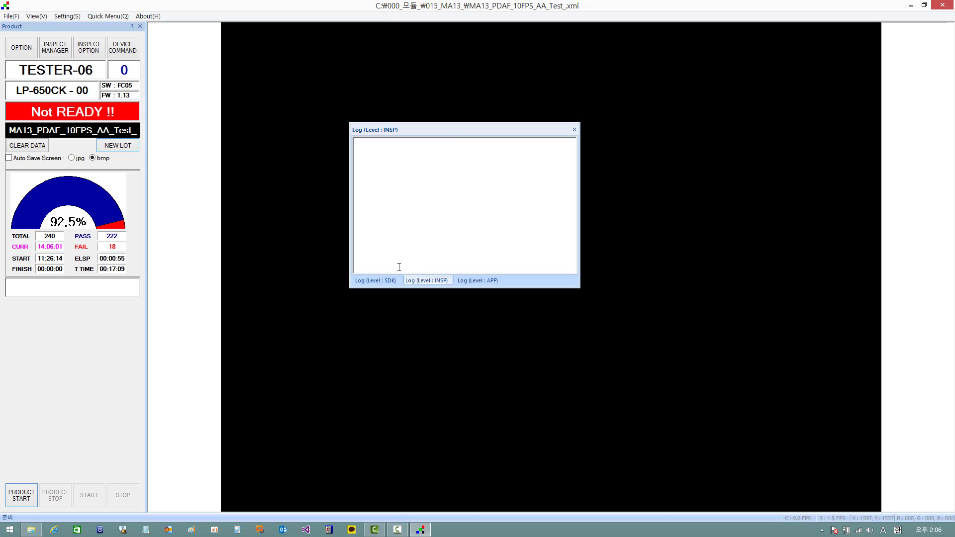
click(384, 280)
click(434, 281)
click(470, 281)
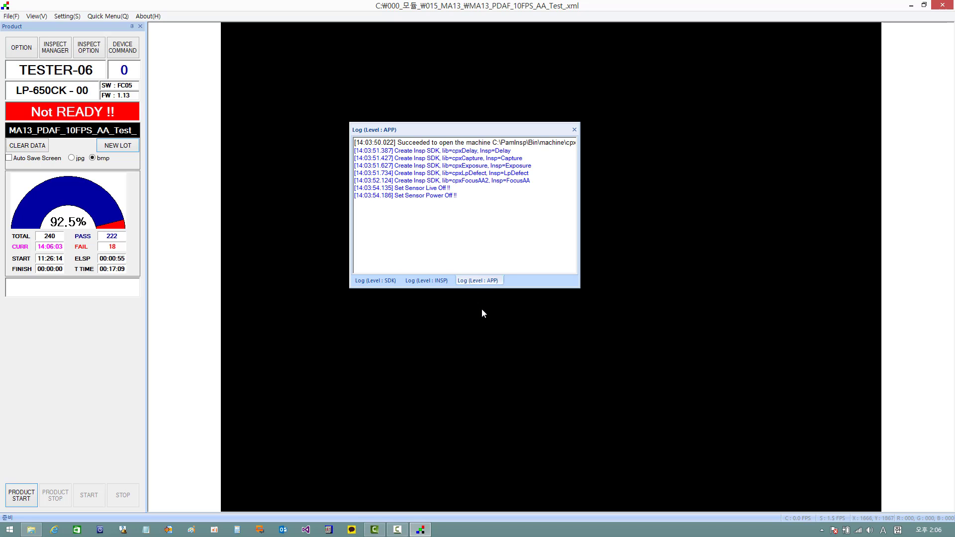
Detach the APP log into its own floating window and regroup it with the SDK and INSP logs.
drag(477, 288, 354, 325)
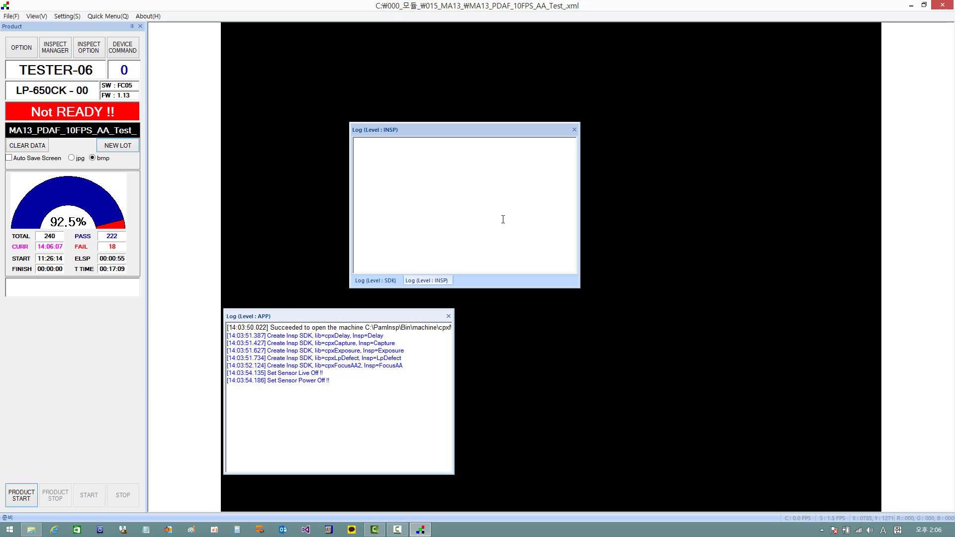
drag(326, 317, 556, 236)
drag(479, 224, 463, 213)
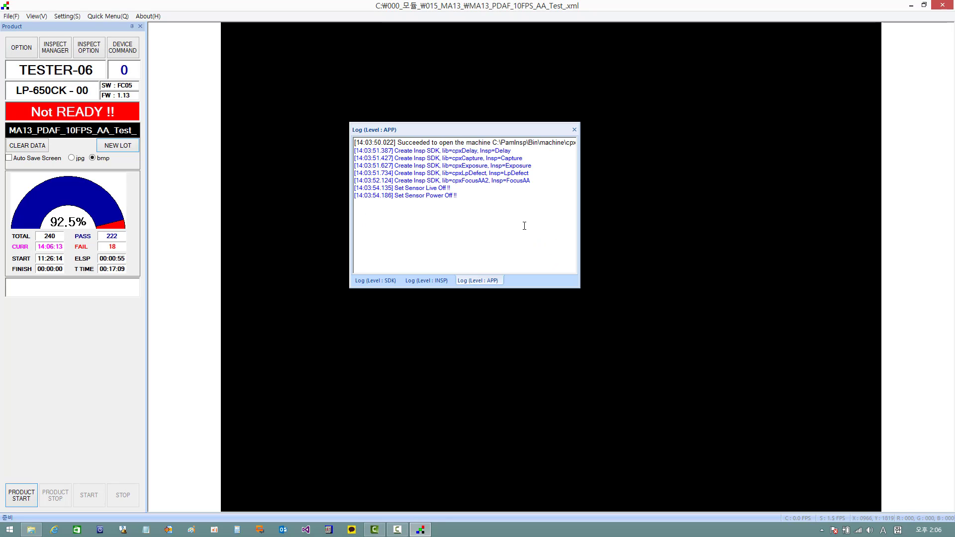
Dock the log group along the right edge of the main window and add the Log Machine pane to it.
drag(434, 129, 937, 268)
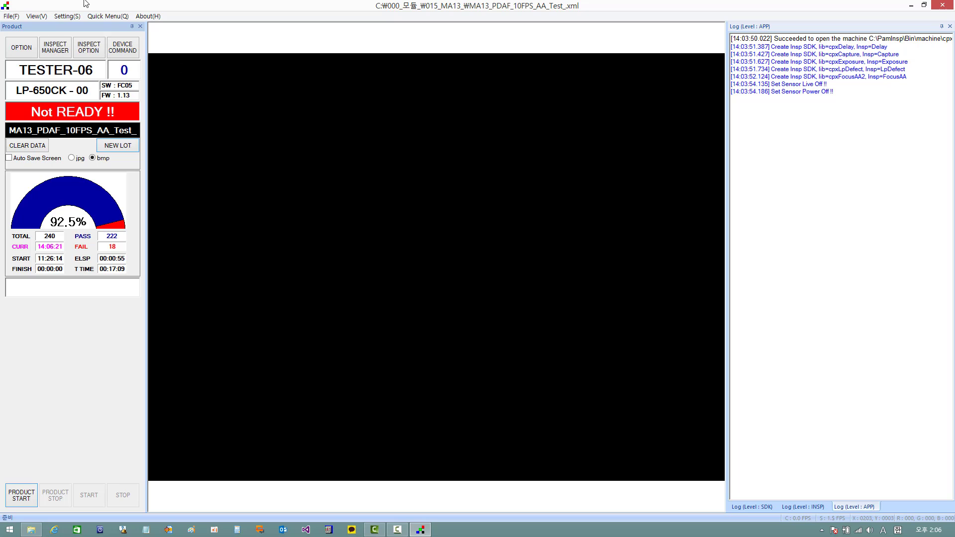
click(66, 16)
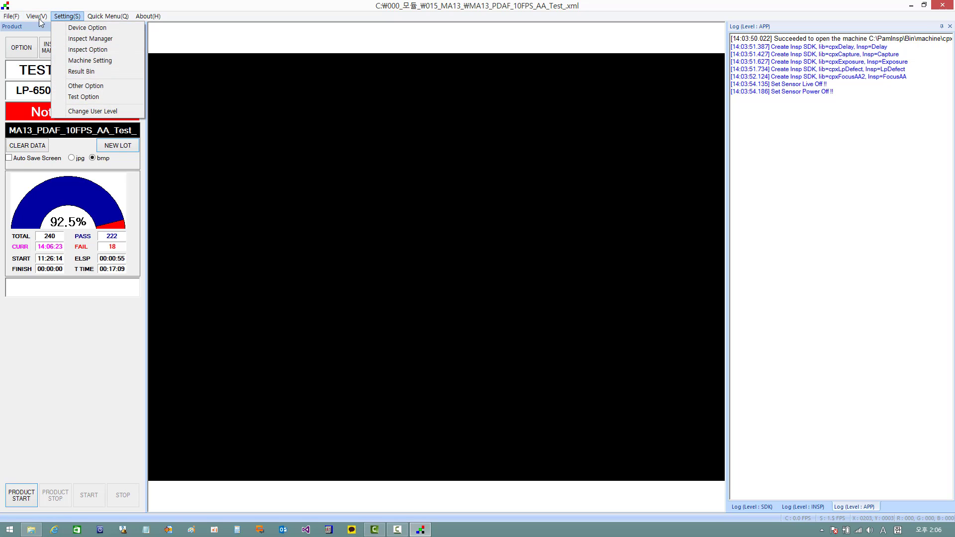
mouse_move(37, 16)
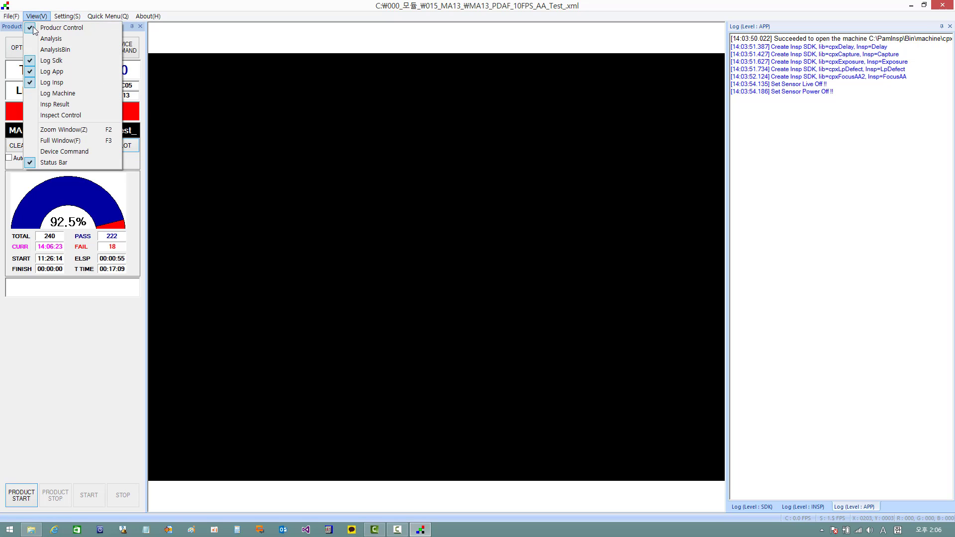
click(67, 94)
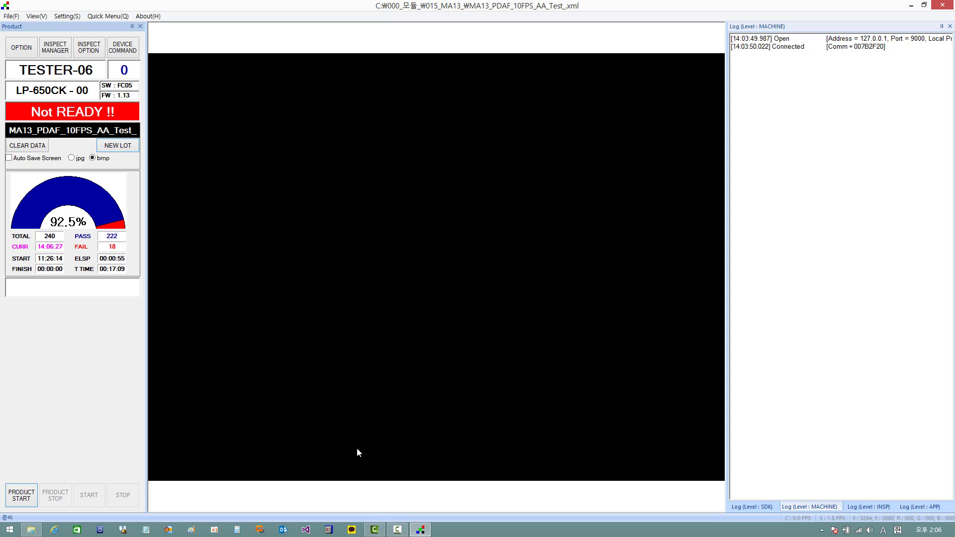
Show the Insp Result and Inspect Control panes in the main window.
click(36, 16)
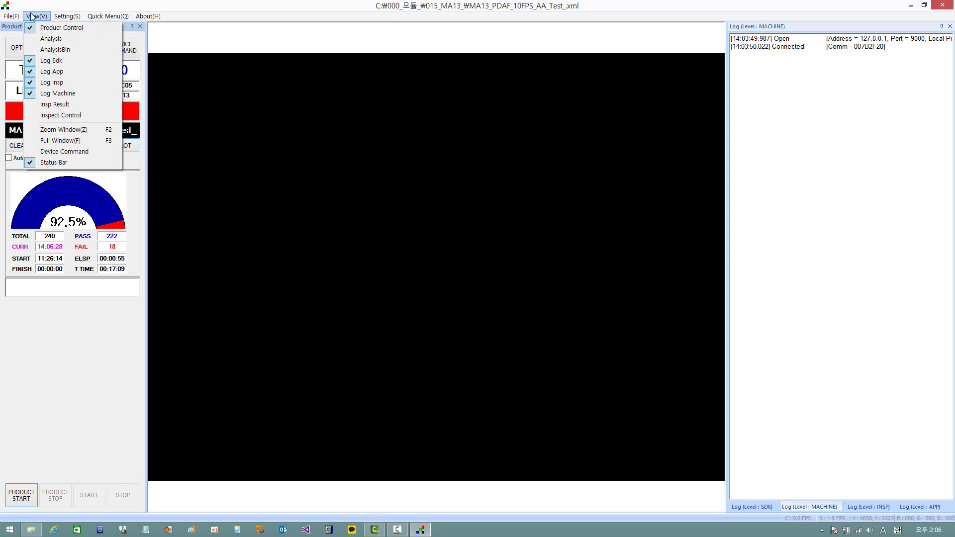
click(53, 106)
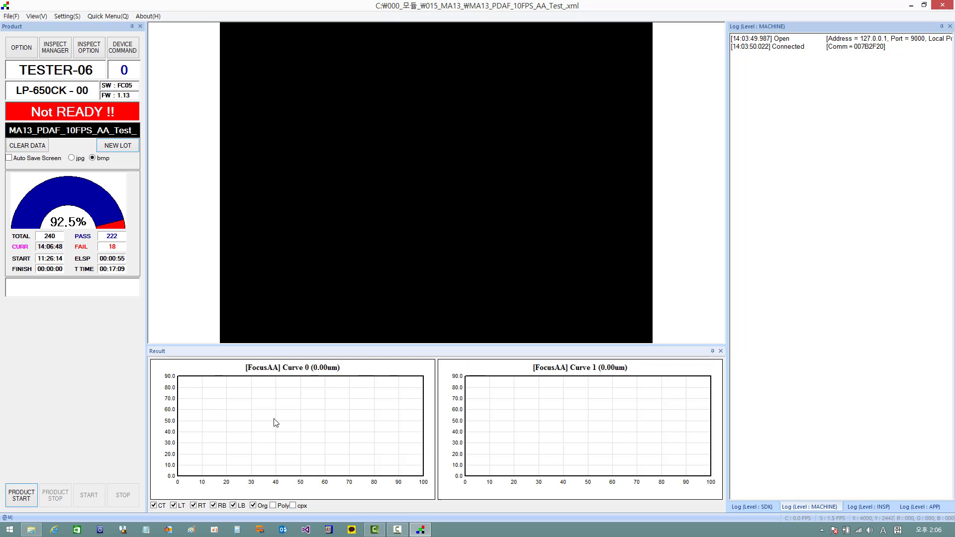
click(67, 16)
mouse_move(92, 22)
mouse_move(37, 16)
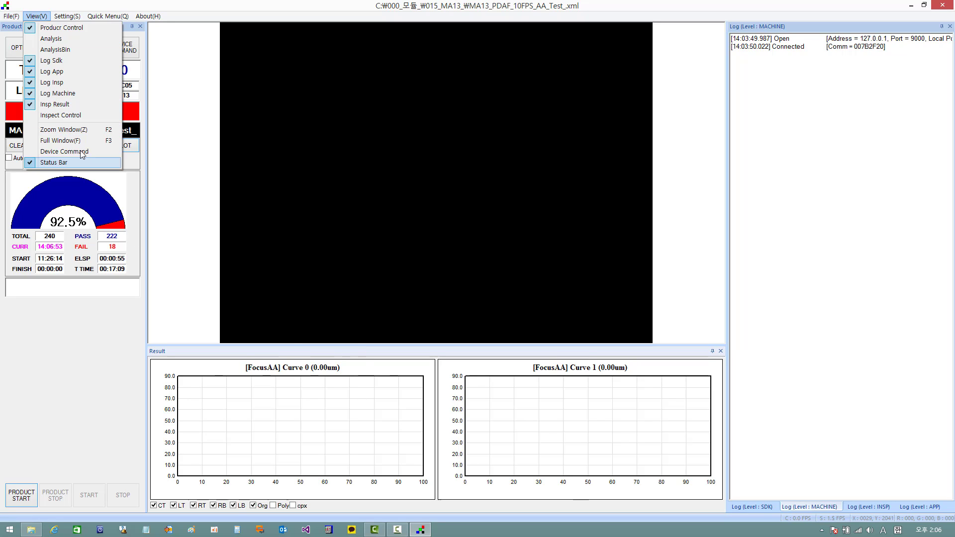
click(52, 116)
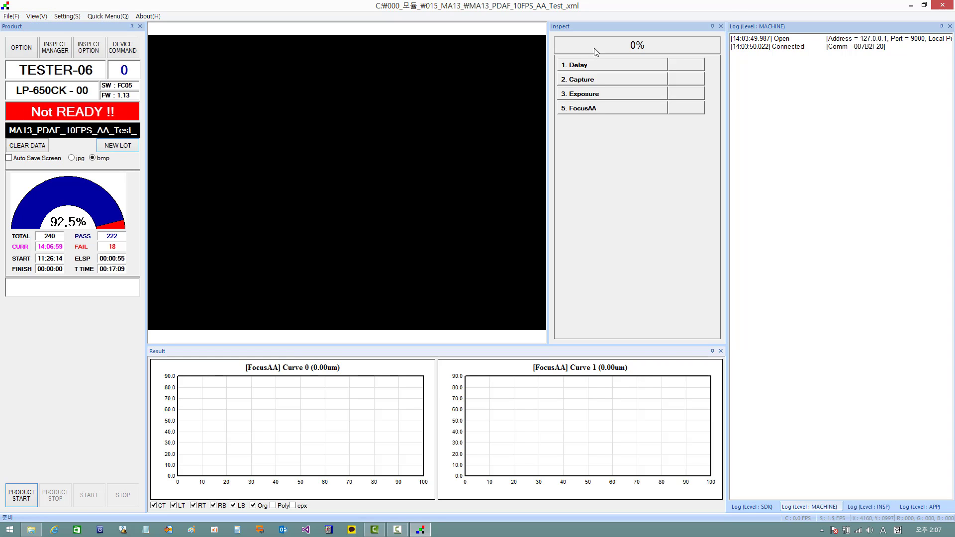
Float the Inspect pane below the product statistics, narrowed to the Product pane's width and extended down to just above the product start controls.
drag(616, 27, 122, 308)
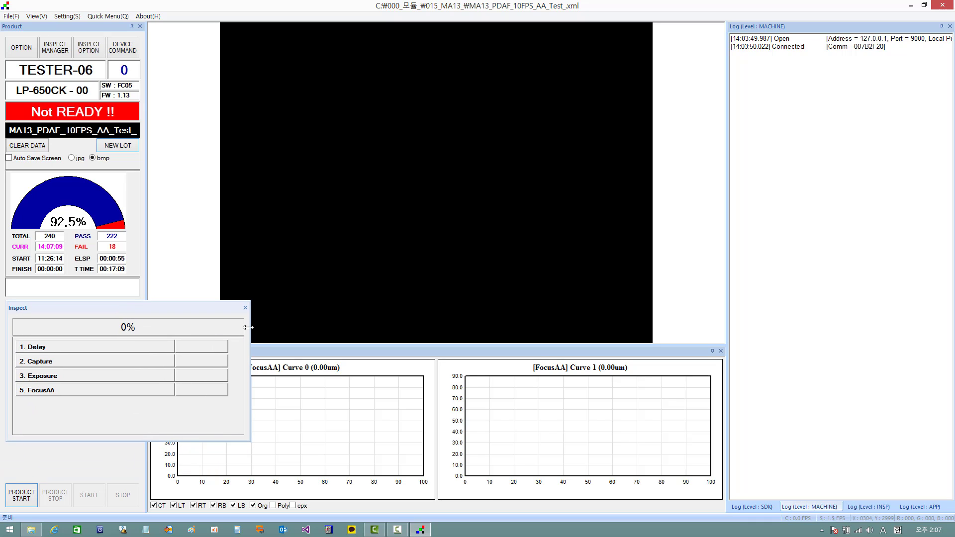
drag(247, 327, 144, 327)
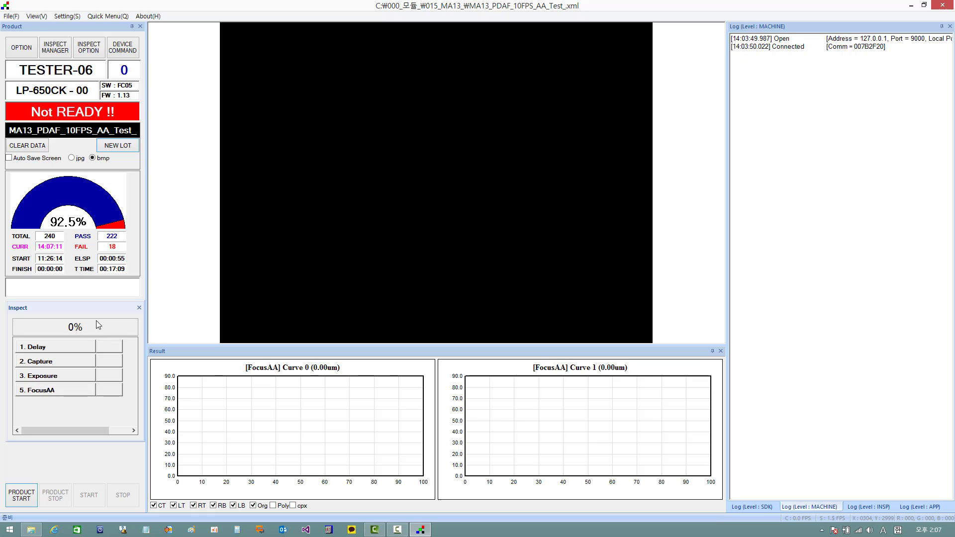
drag(85, 313, 81, 309)
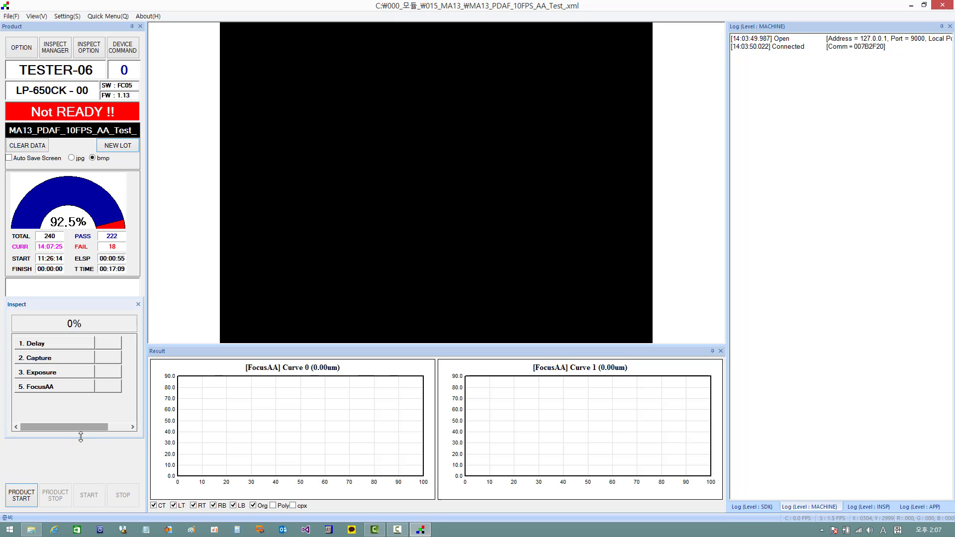
drag(79, 438, 82, 475)
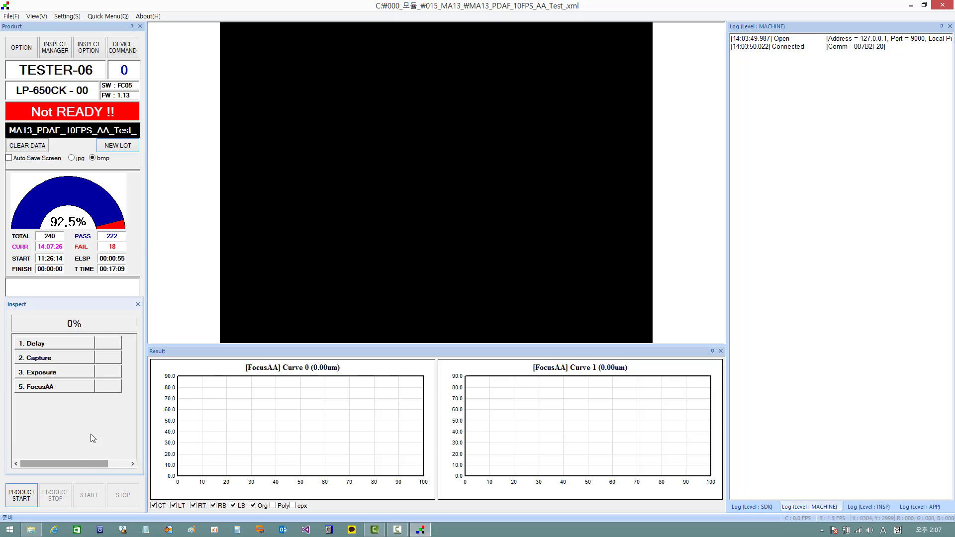
Examine the Device Command window and its list of command types over the image view, and close it.
click(38, 17)
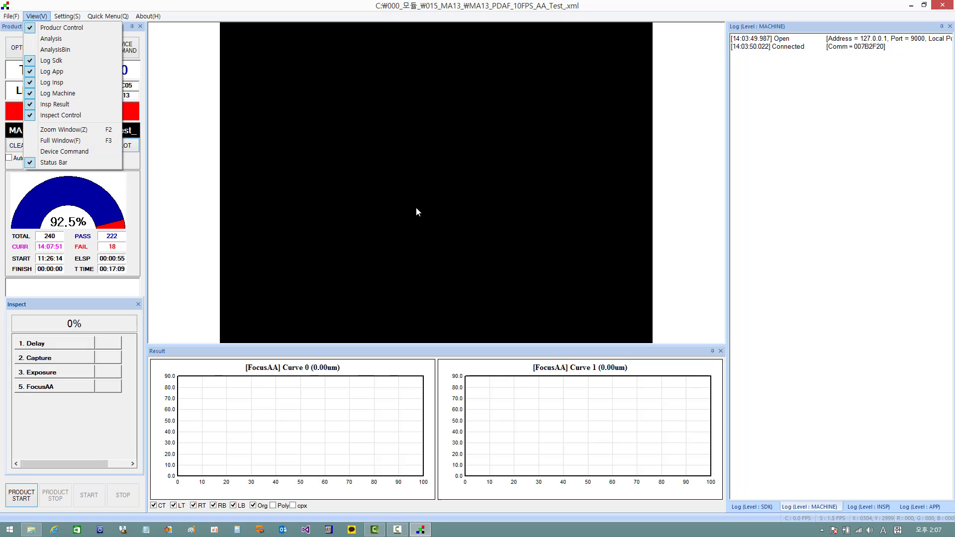
click(71, 153)
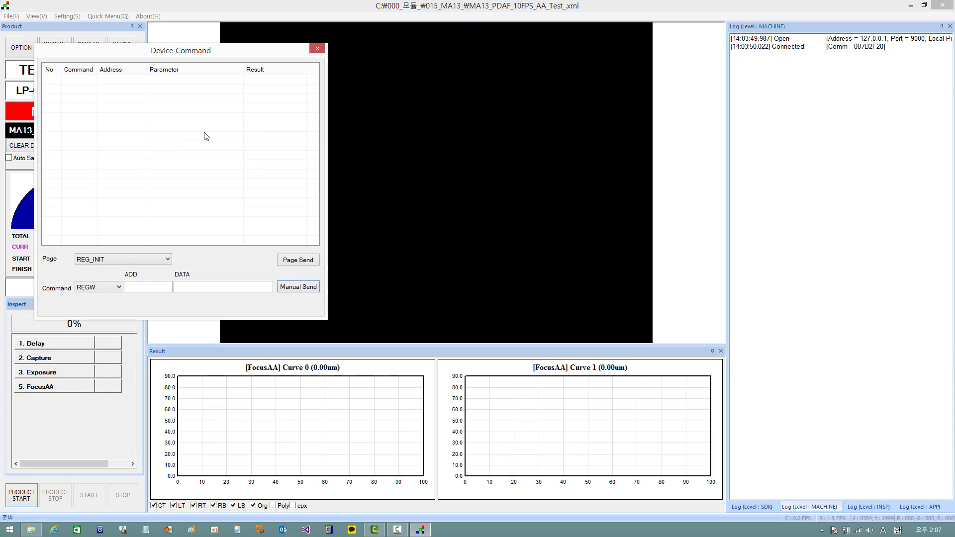
drag(219, 54, 540, 47)
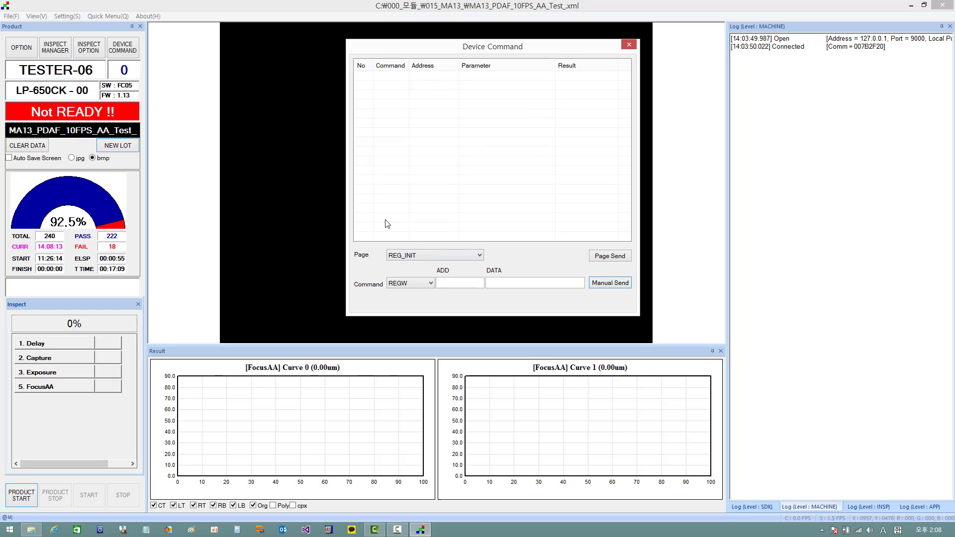
click(426, 285)
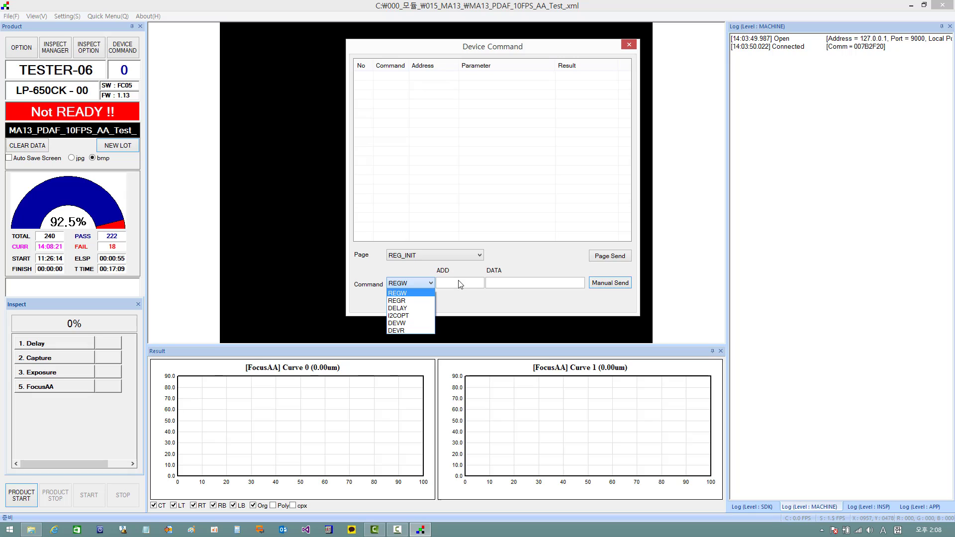
click(461, 284)
click(462, 284)
click(629, 44)
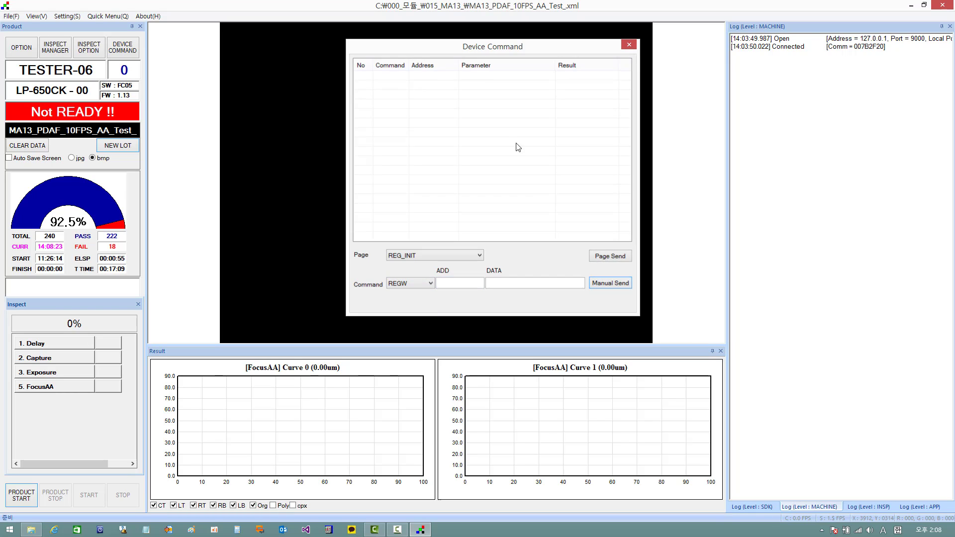
click(69, 17)
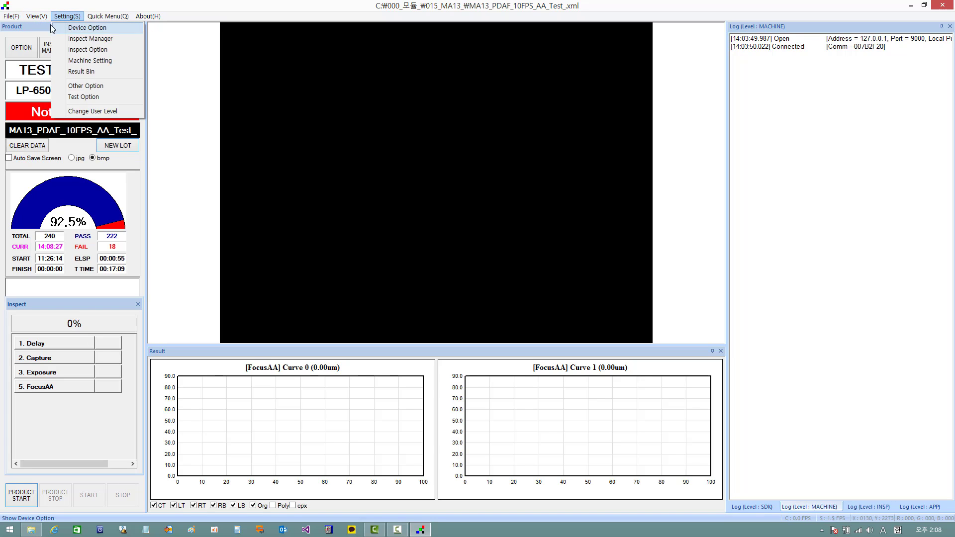
click(37, 16)
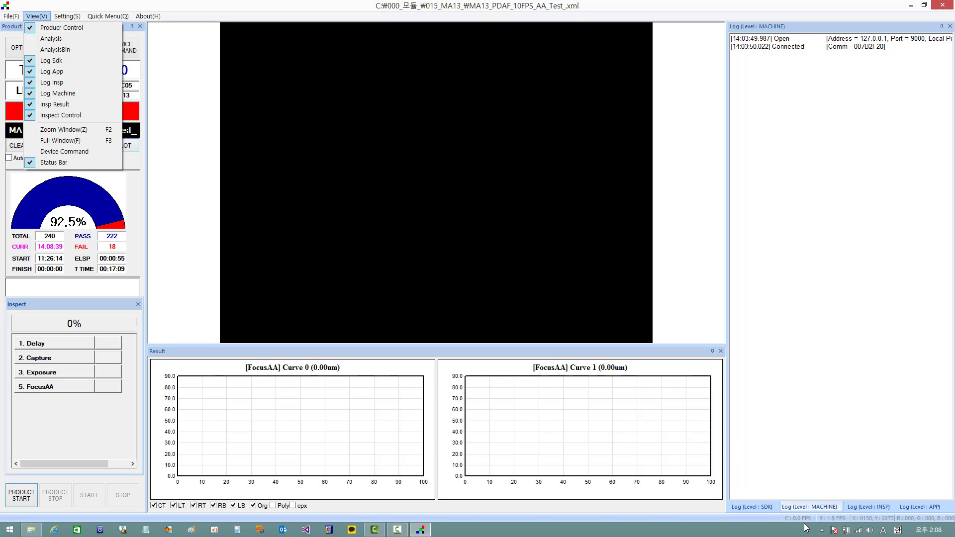
click(470, 515)
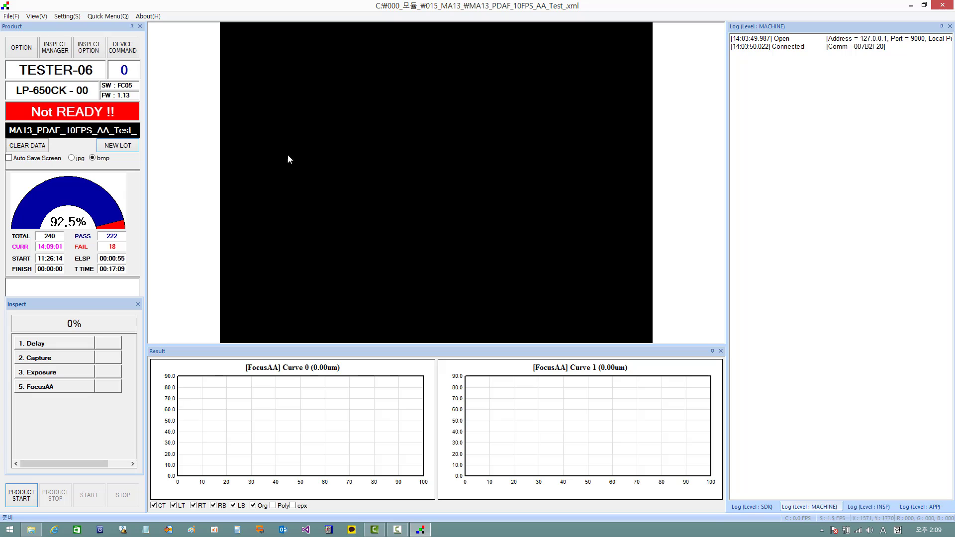
click(37, 16)
mouse_move(67, 16)
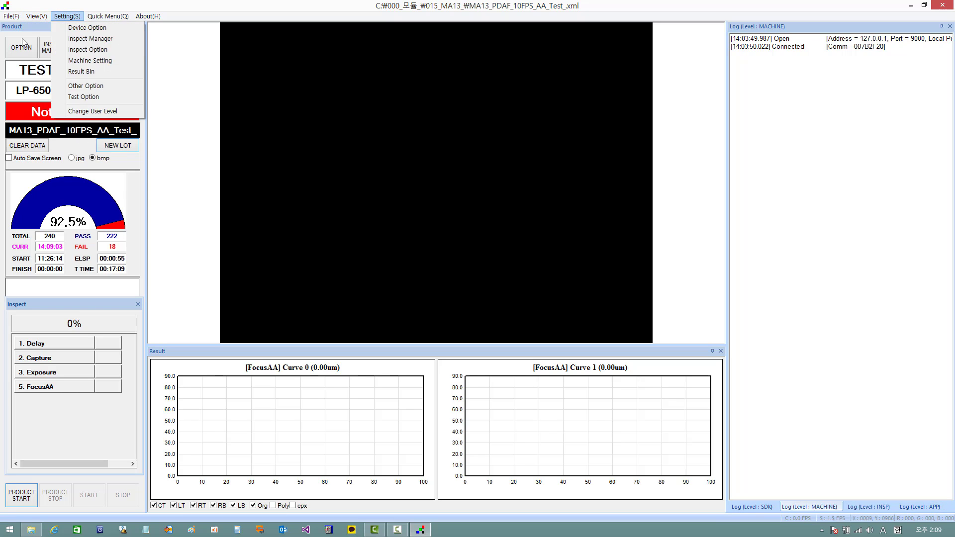
mouse_move(10, 10)
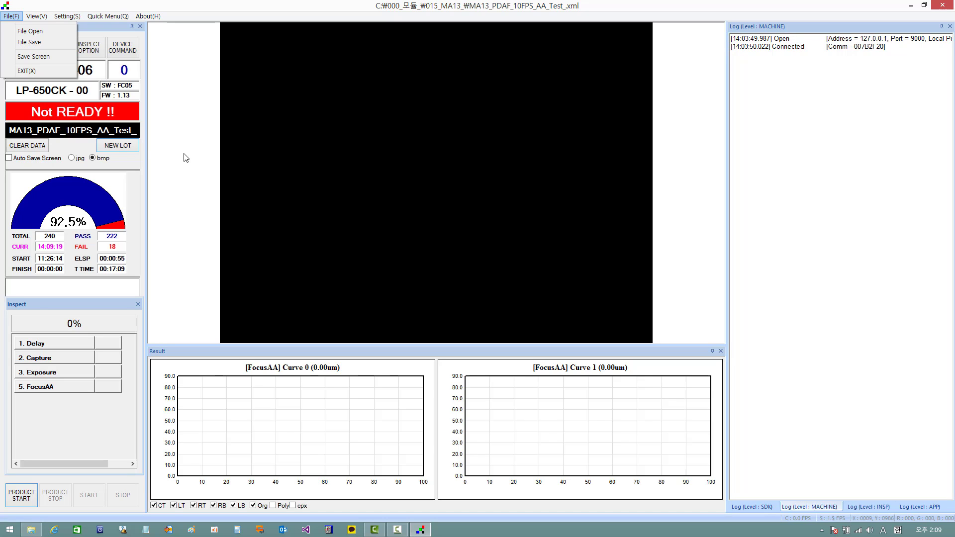
Create a new lot using MA13_PDAF_10FPS_AA_Test_.xml from C:\PamInsp\Config as the CFT file, keeping the default log, lot and user entries.
click(134, 145)
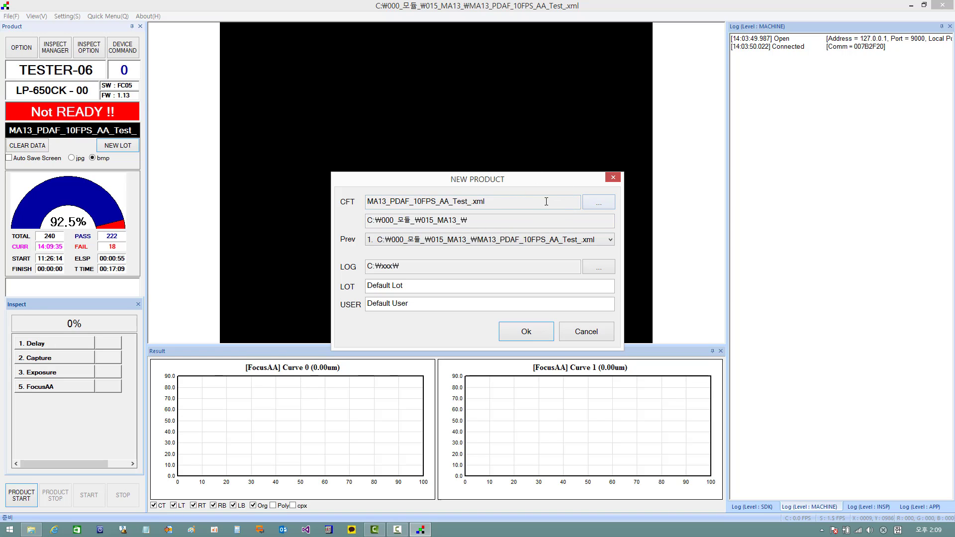
click(591, 201)
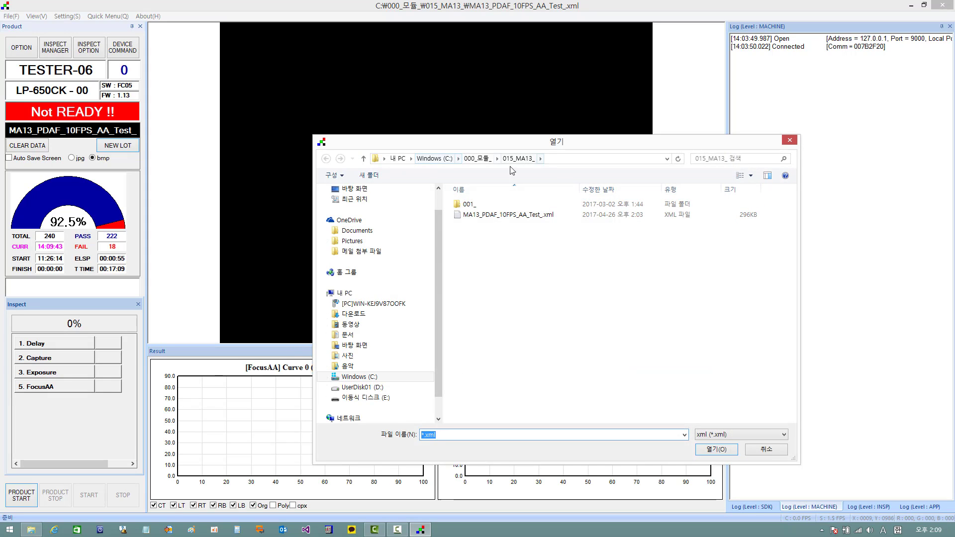
click(434, 162)
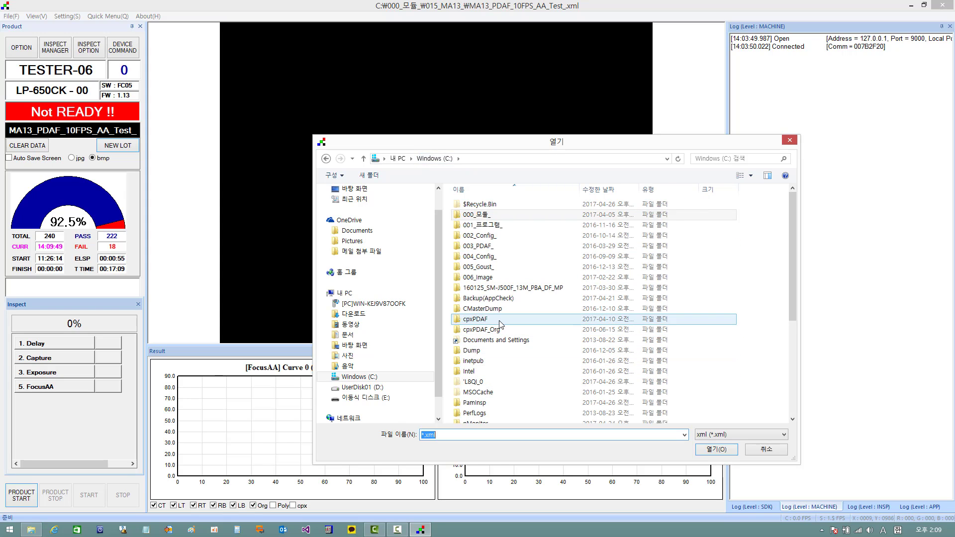
click(494, 404)
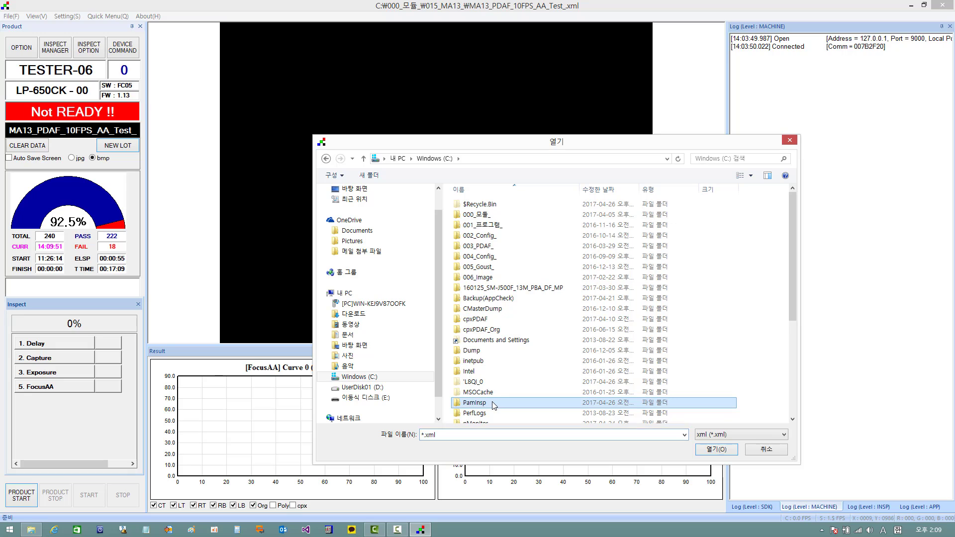
double_click(493, 404)
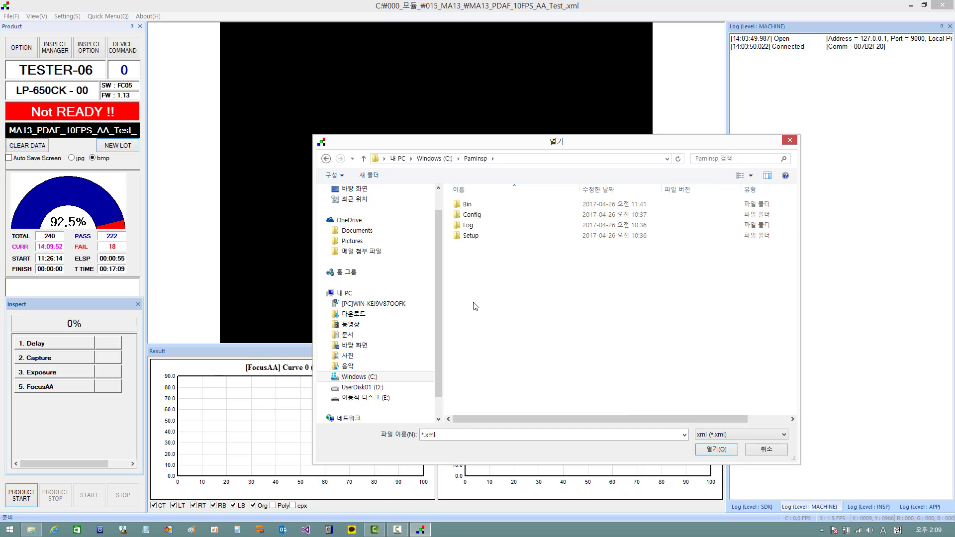
double_click(473, 216)
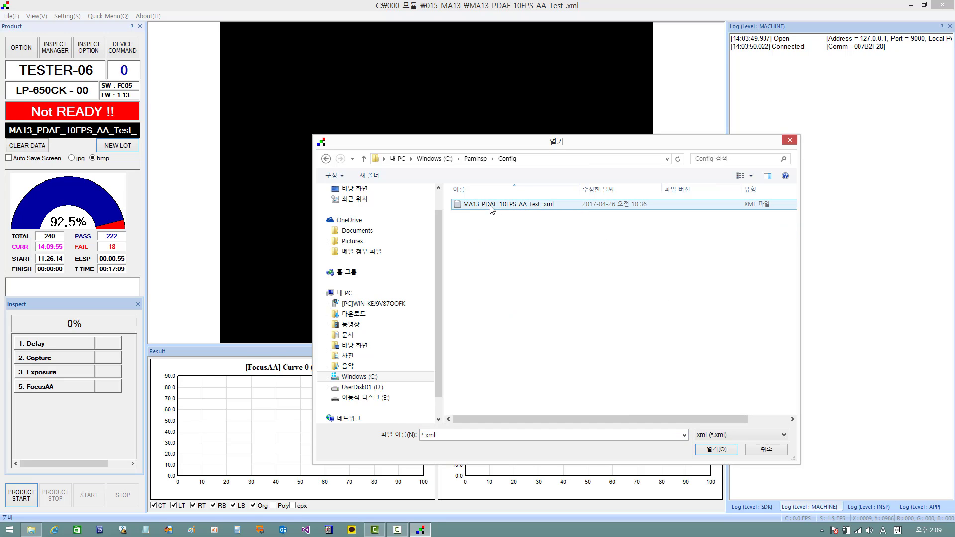
click(528, 206)
click(720, 450)
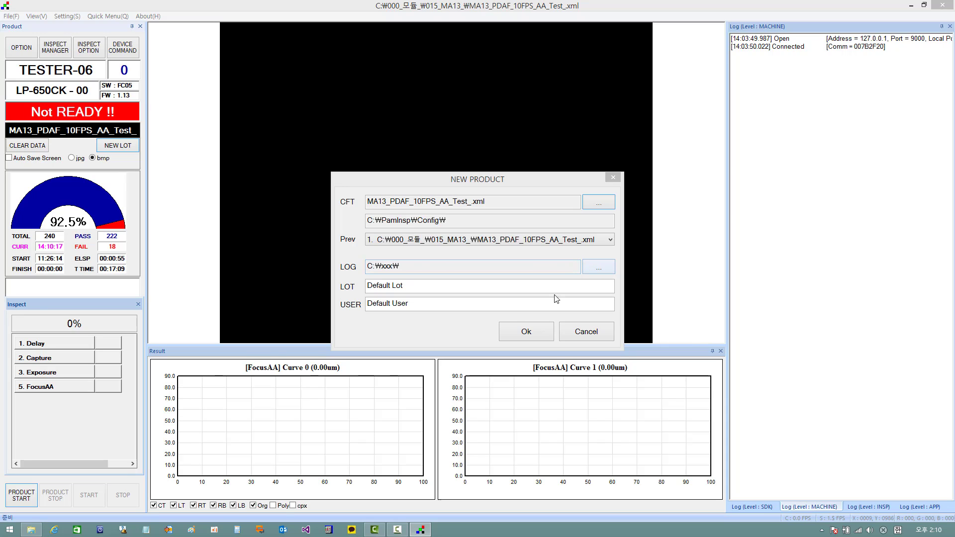
click(526, 332)
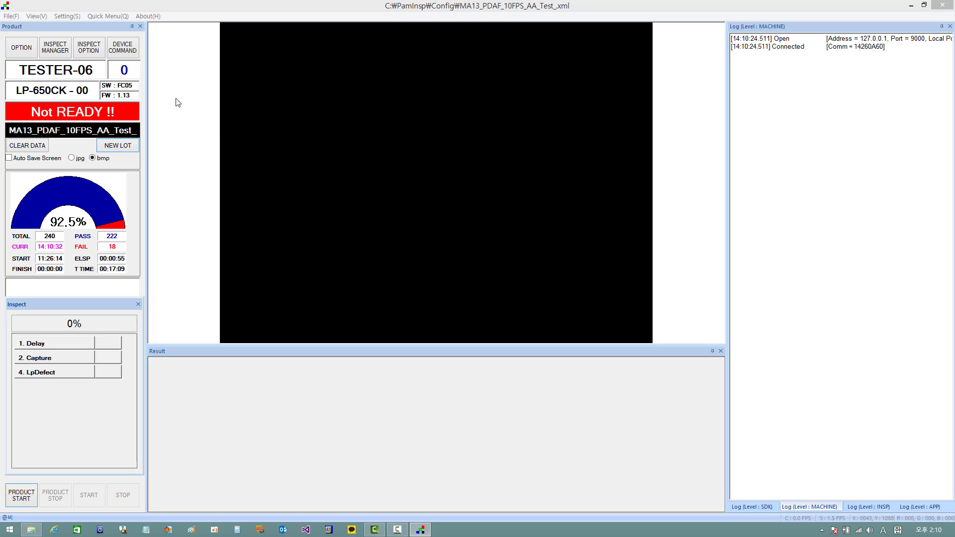
Review the Sensor Register, Device Init and Power pages of the device options, and close them without changes.
click(31, 47)
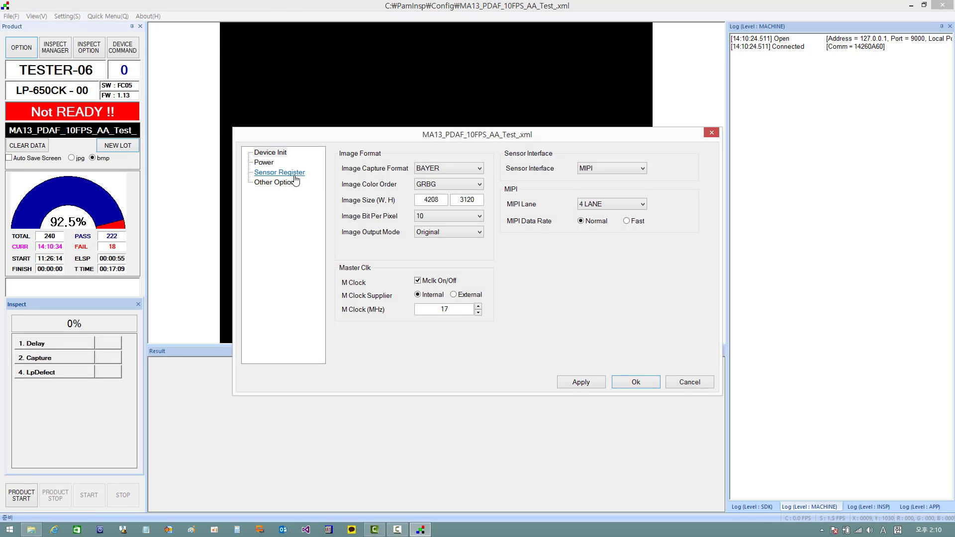
click(293, 174)
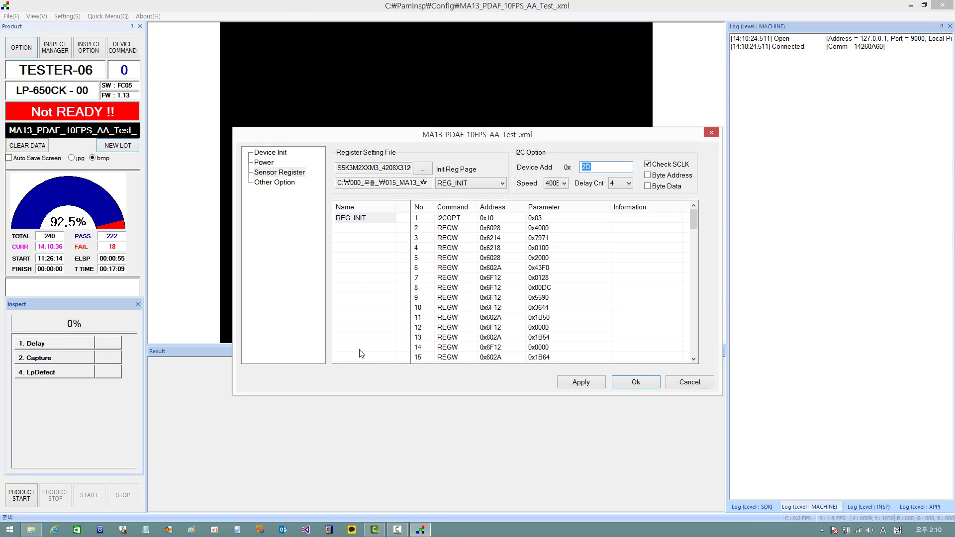
click(270, 153)
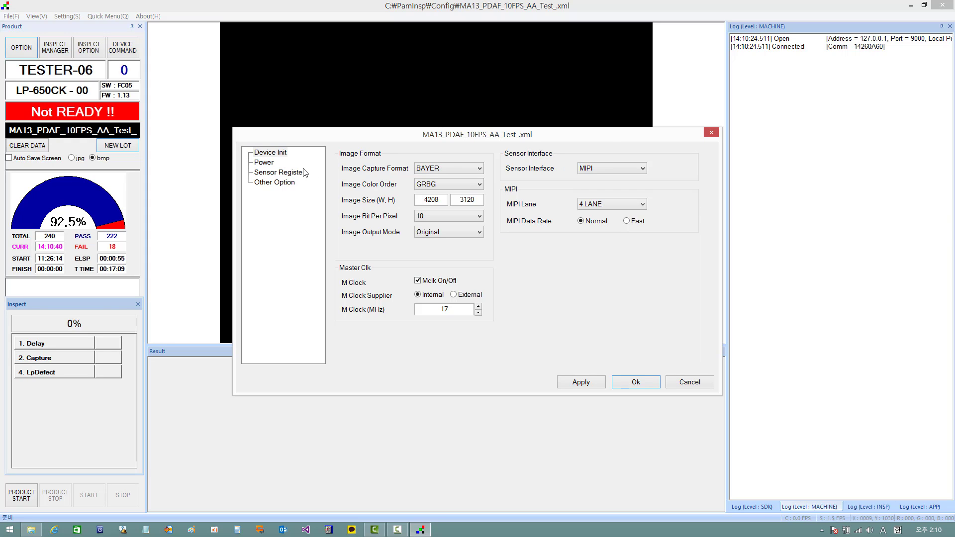
click(264, 162)
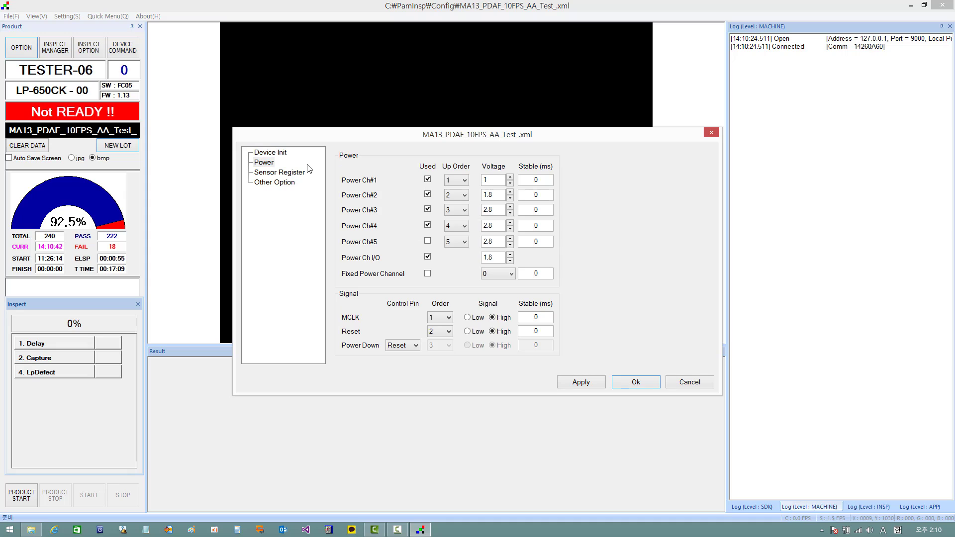
click(270, 152)
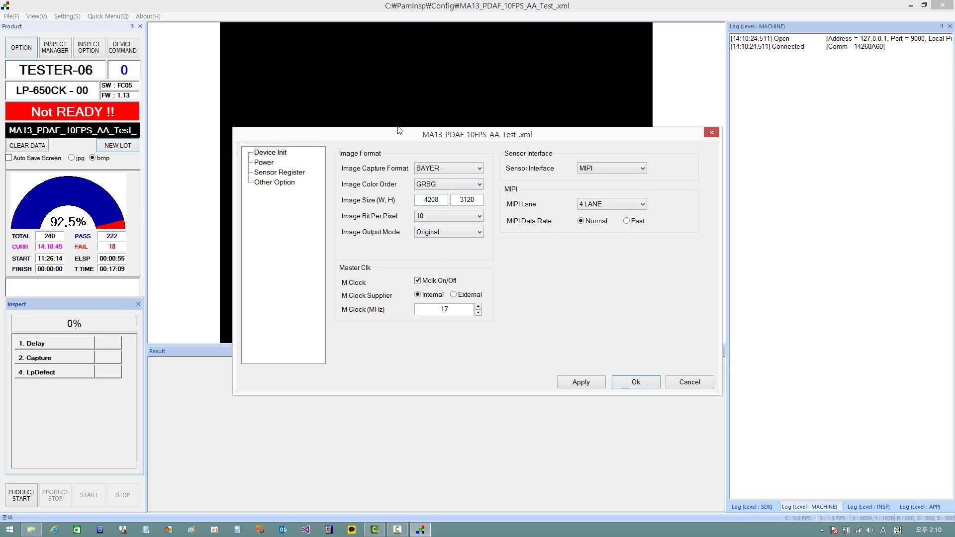
click(710, 133)
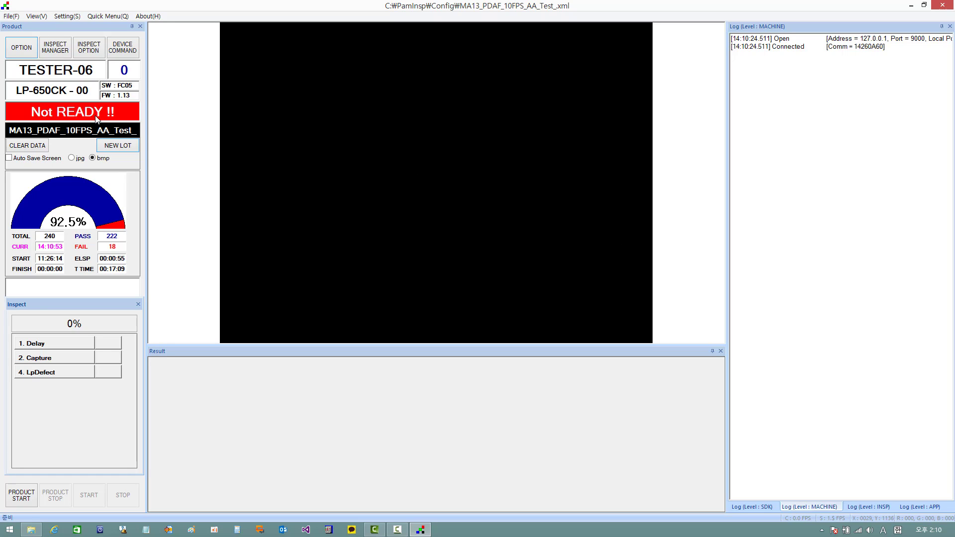
click(18, 47)
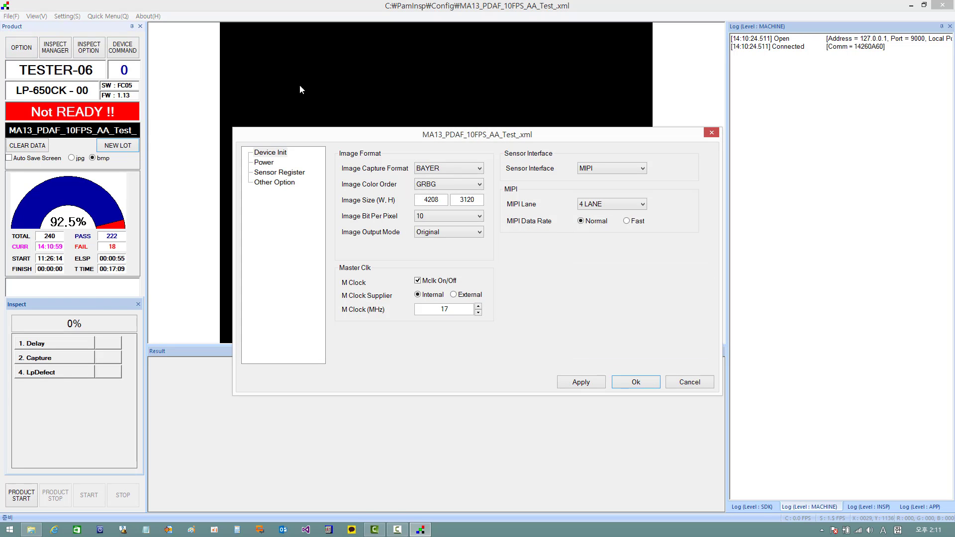
click(711, 133)
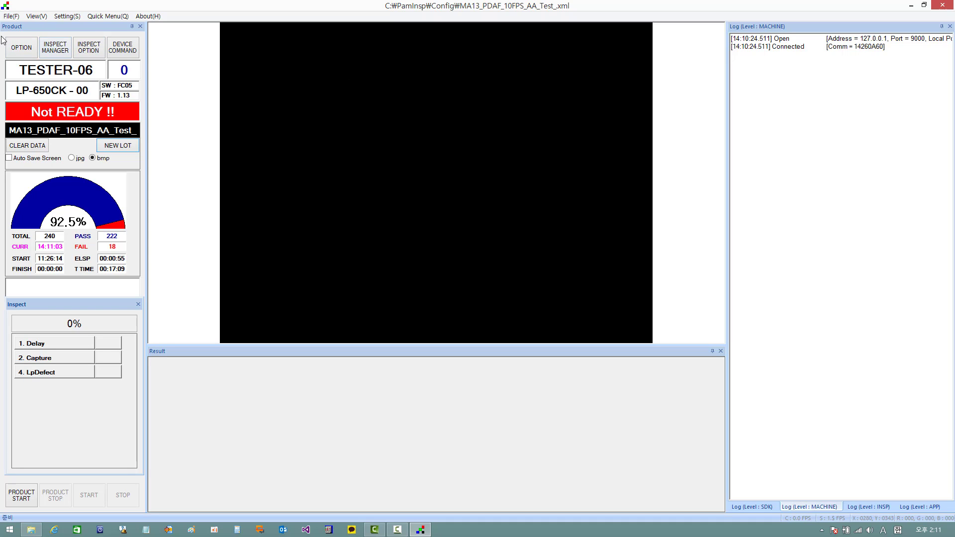
click(27, 49)
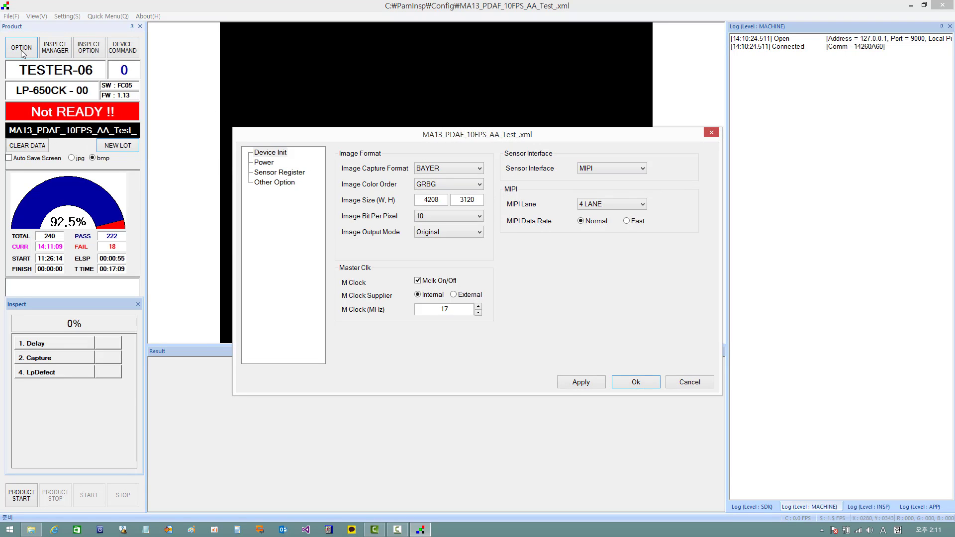
click(711, 132)
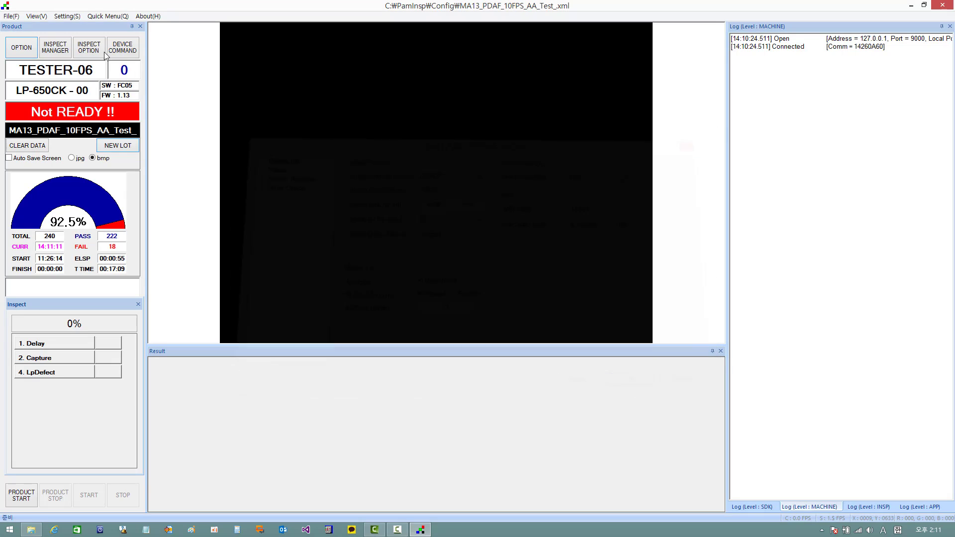
Open the device options and choose BAYER as the image capture format and GRBG as the image color order.
click(20, 52)
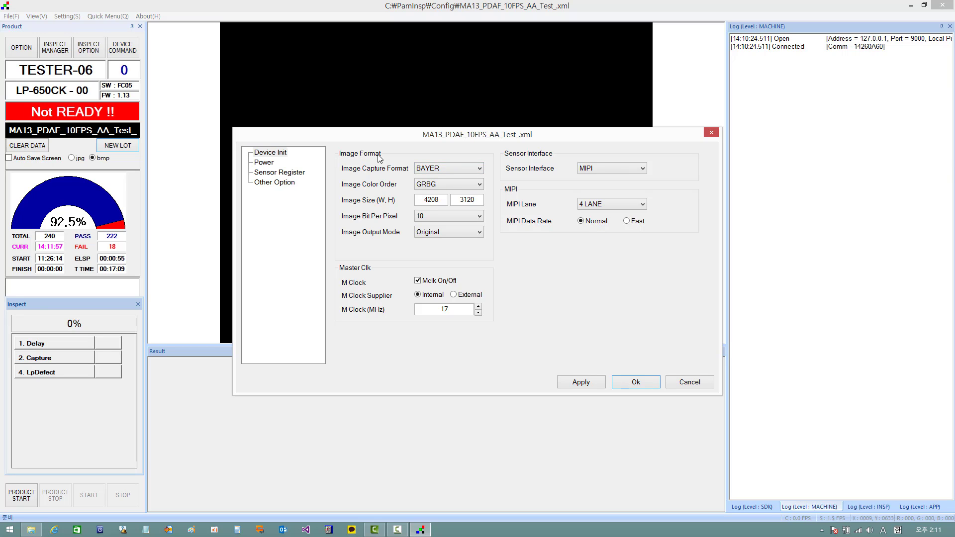
click(438, 172)
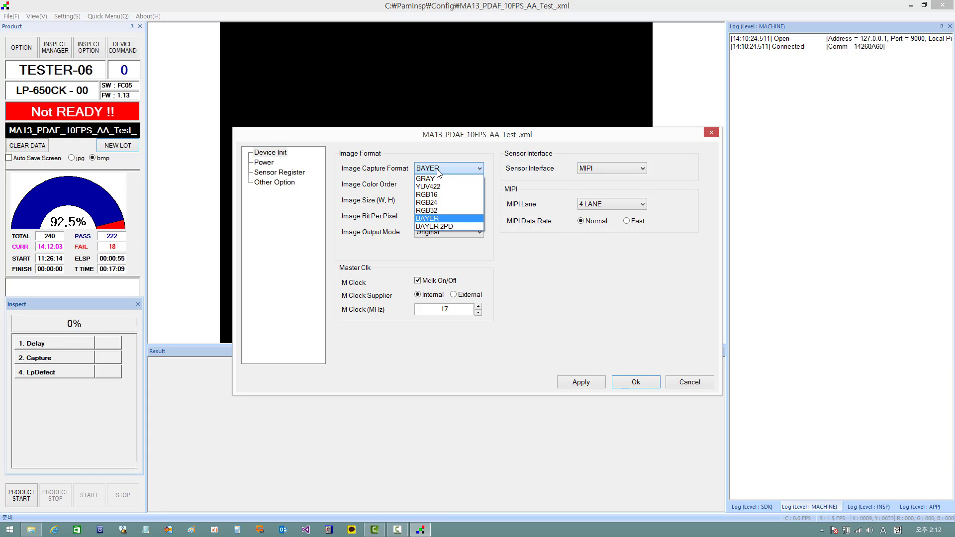
click(399, 156)
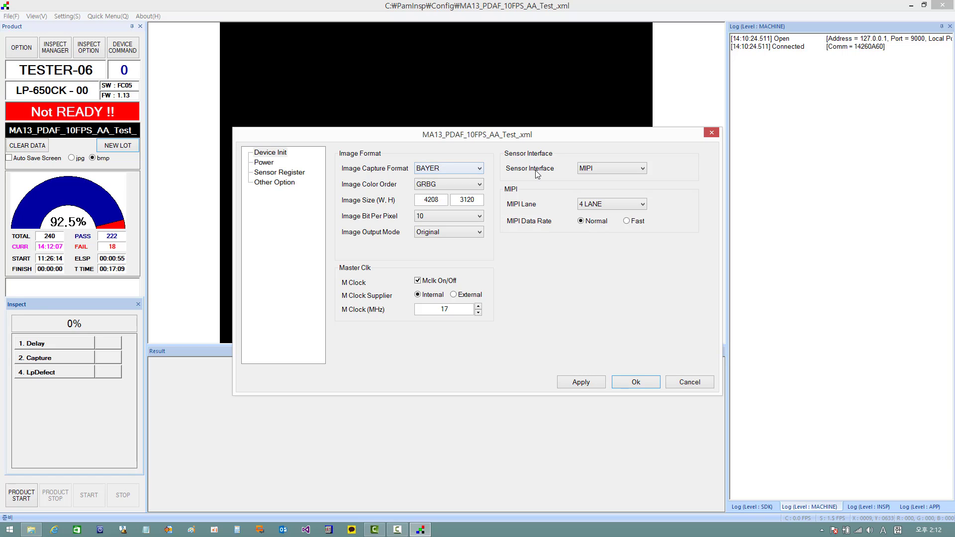
click(426, 172)
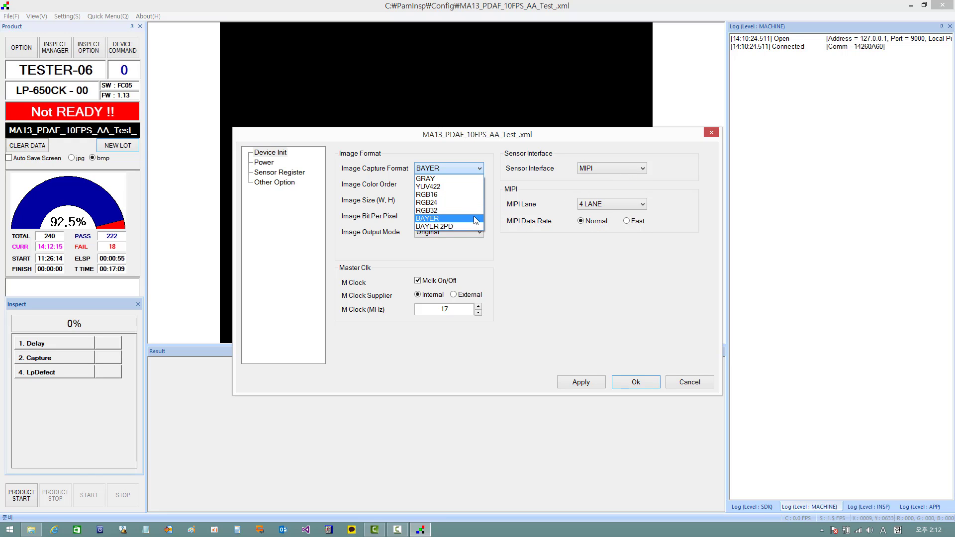
click(457, 219)
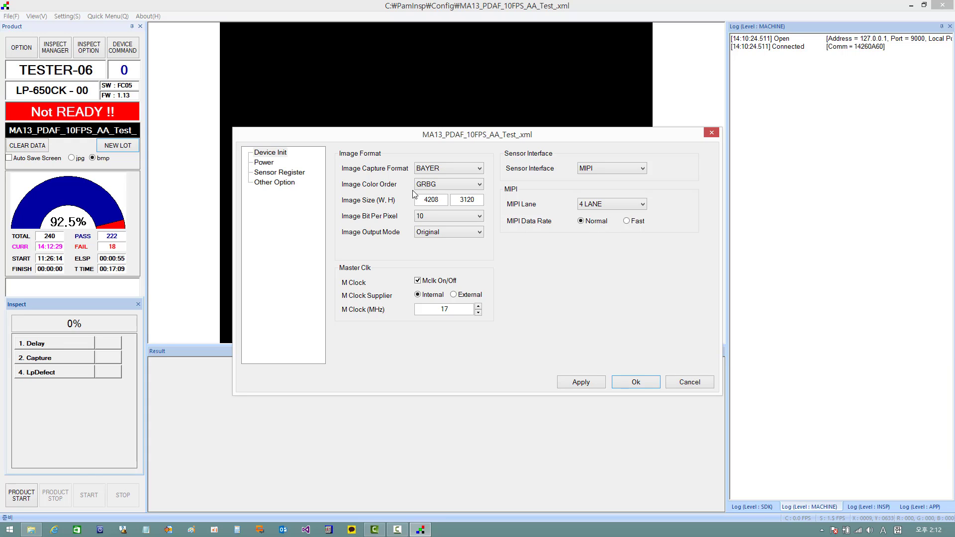
click(442, 188)
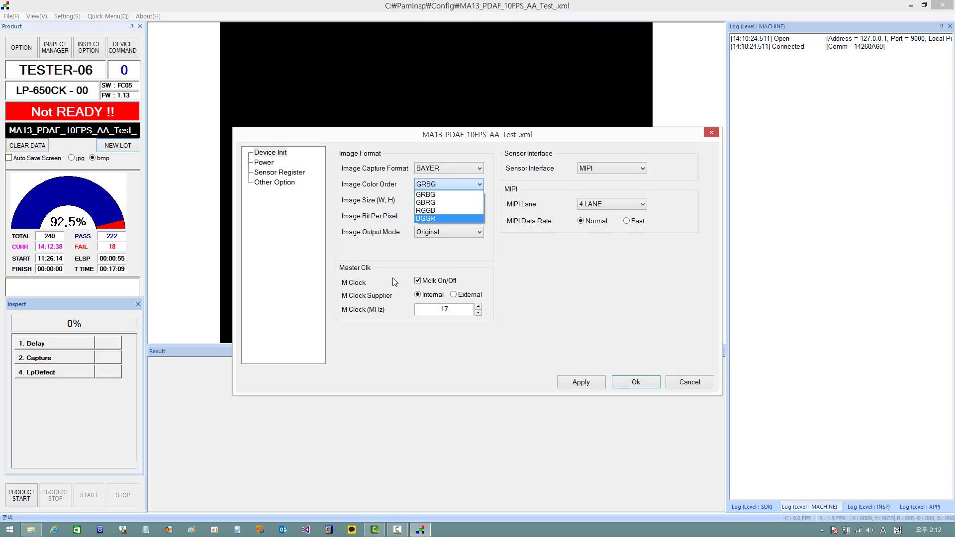
click(416, 194)
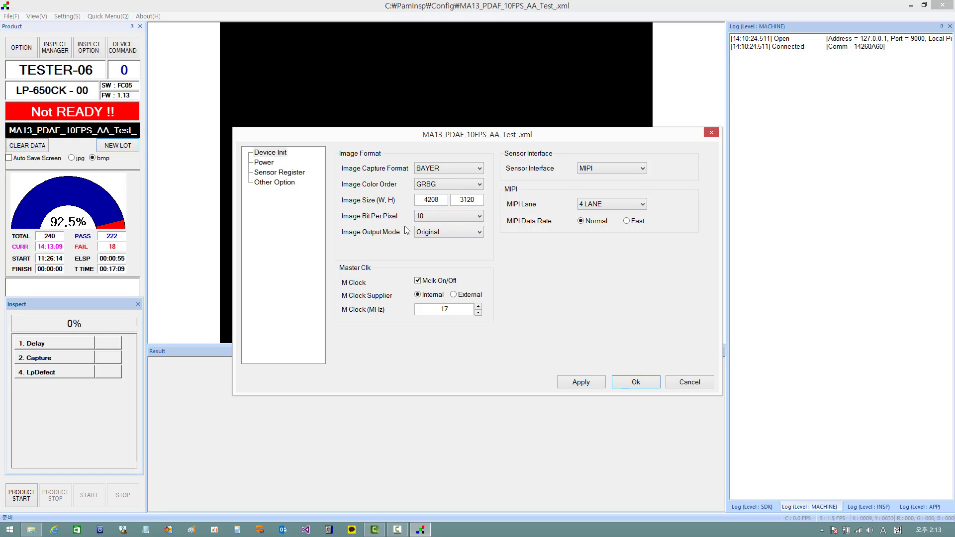
Examine the available choices for Image Bit Per Pixel and Image Output Mode without changing either setting.
click(430, 219)
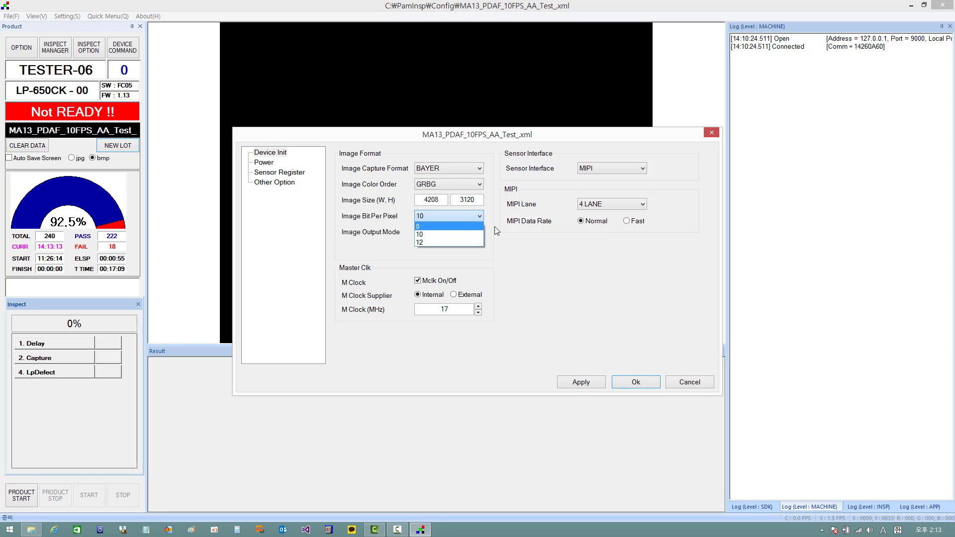
click(542, 241)
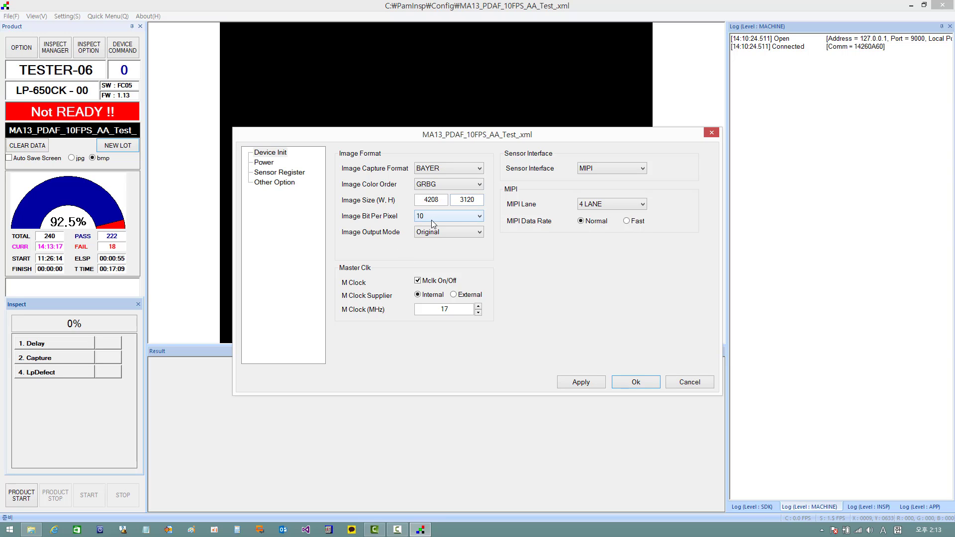
click(448, 216)
click(527, 241)
click(422, 232)
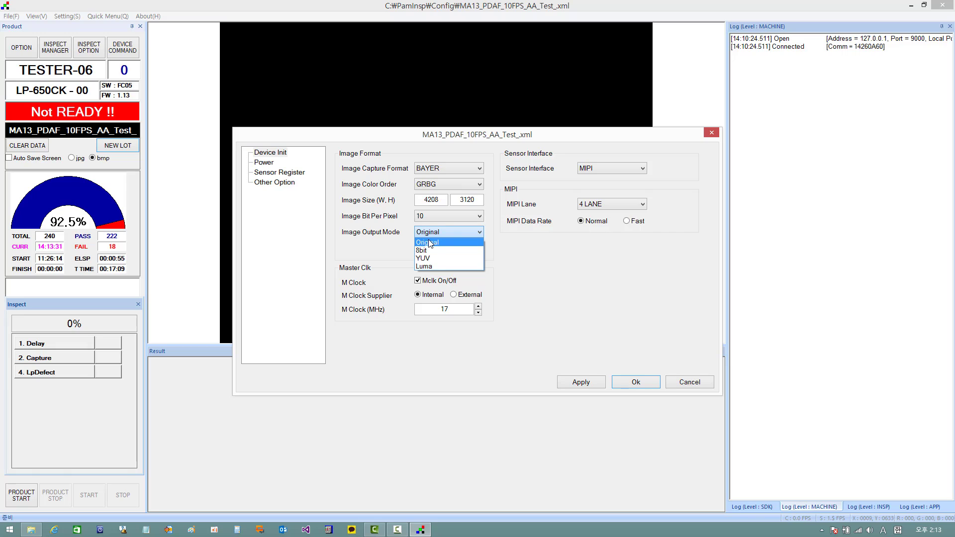
click(547, 247)
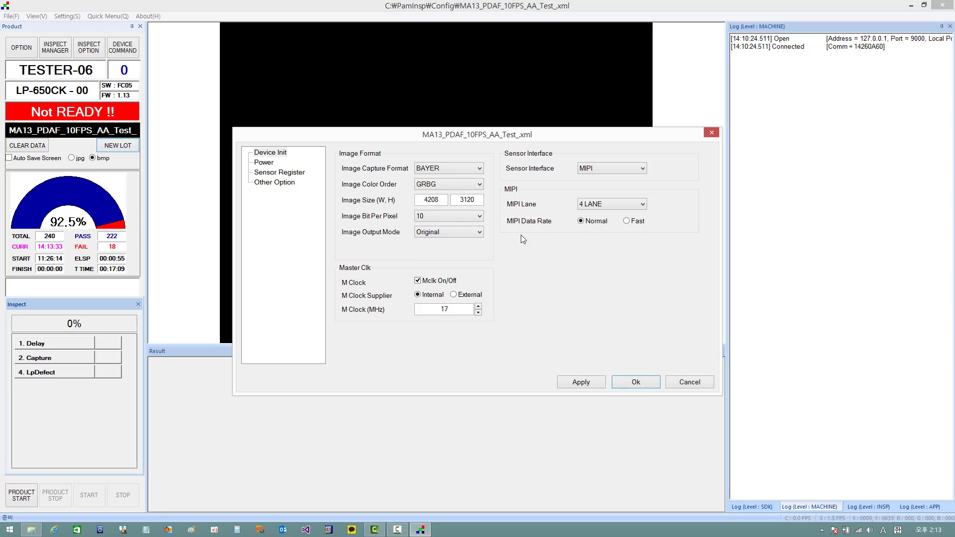
click(463, 232)
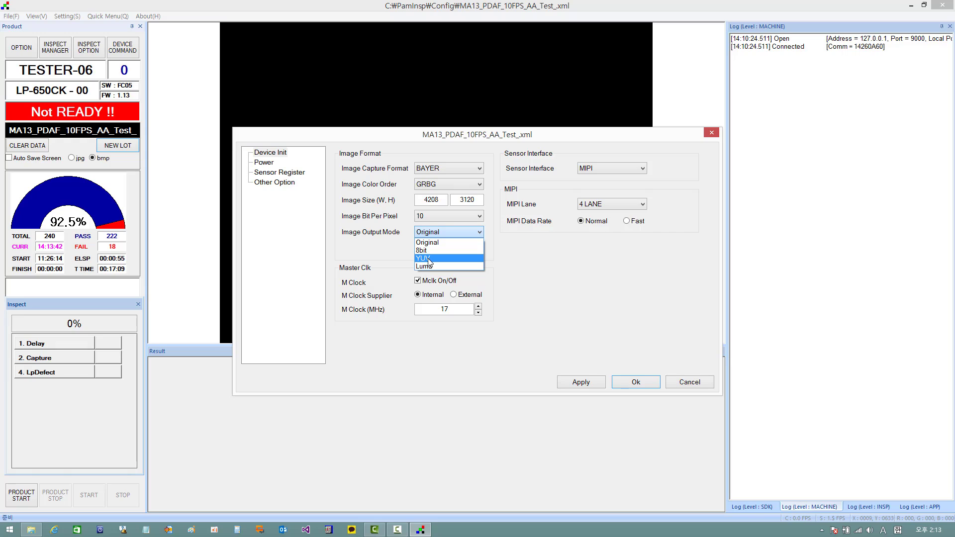
click(540, 261)
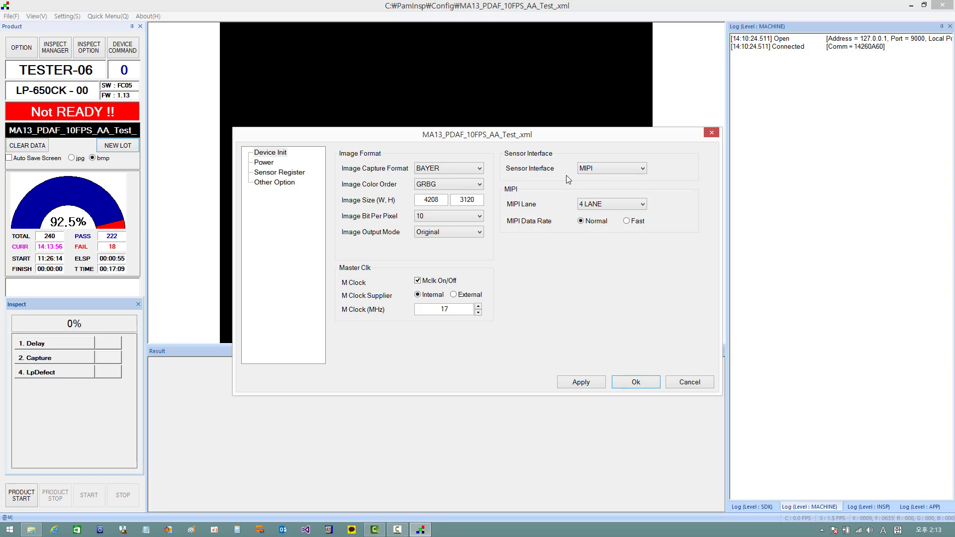
Set the MIPI lane count to 4 LANE and the MIPI data rate to Fast.
click(604, 169)
click(609, 208)
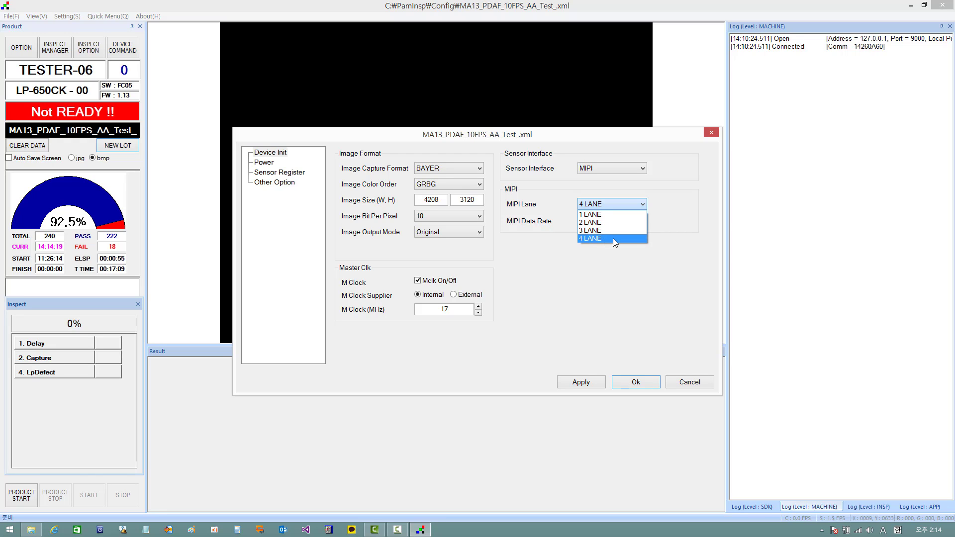
click(589, 238)
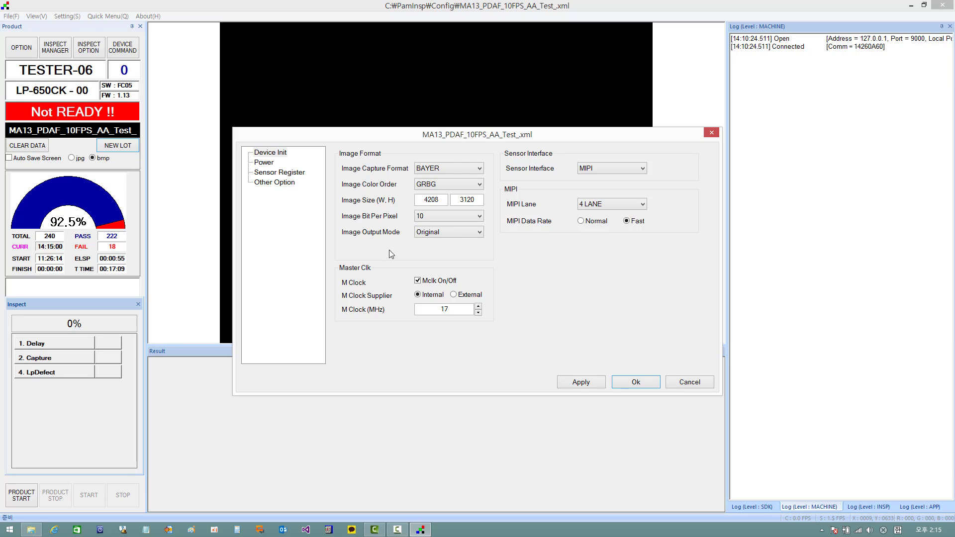
Toggle the master clock off and on, and switch its supplier to External and back to Internal.
click(418, 281)
click(426, 283)
click(470, 296)
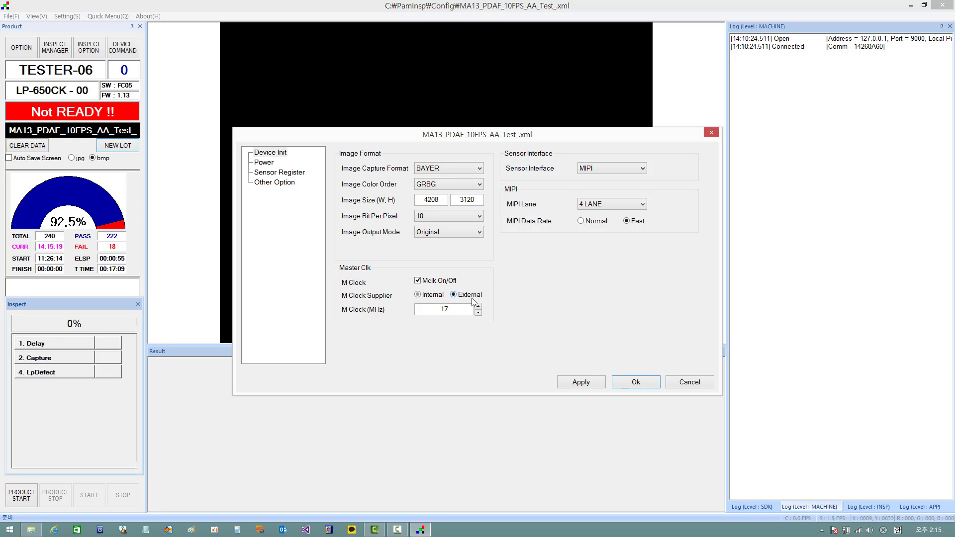
click(419, 295)
double_click(435, 311)
Open the Power page and examine the voltage and Used settings of the power channels, leaving channels 1 to 4 in use.
click(263, 163)
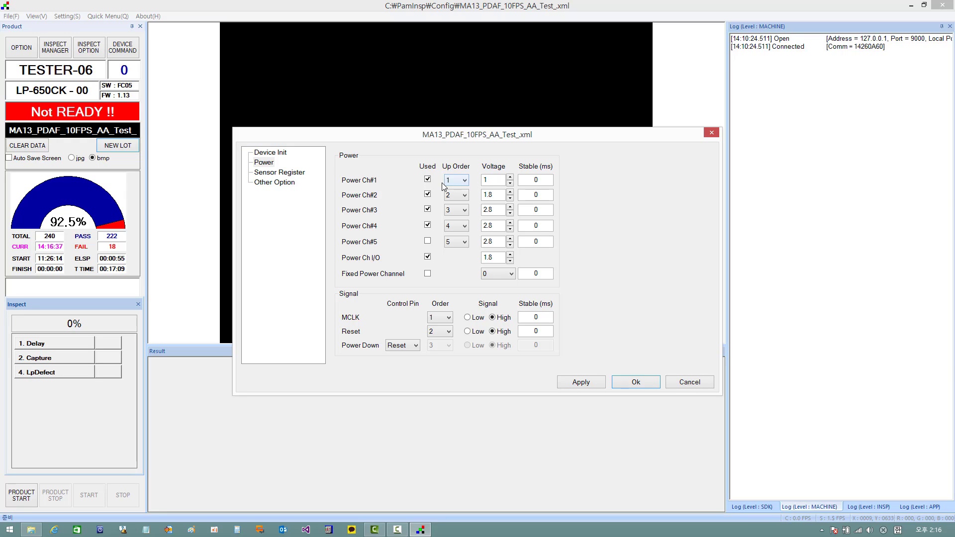
click(491, 180)
click(495, 194)
double_click(490, 226)
key(Right)
click(427, 180)
click(427, 194)
click(427, 180)
Try up order 5 for Power Ch#1, and restore channels 1 to 4 to up orders 1, 2, 3 and 4.
click(455, 182)
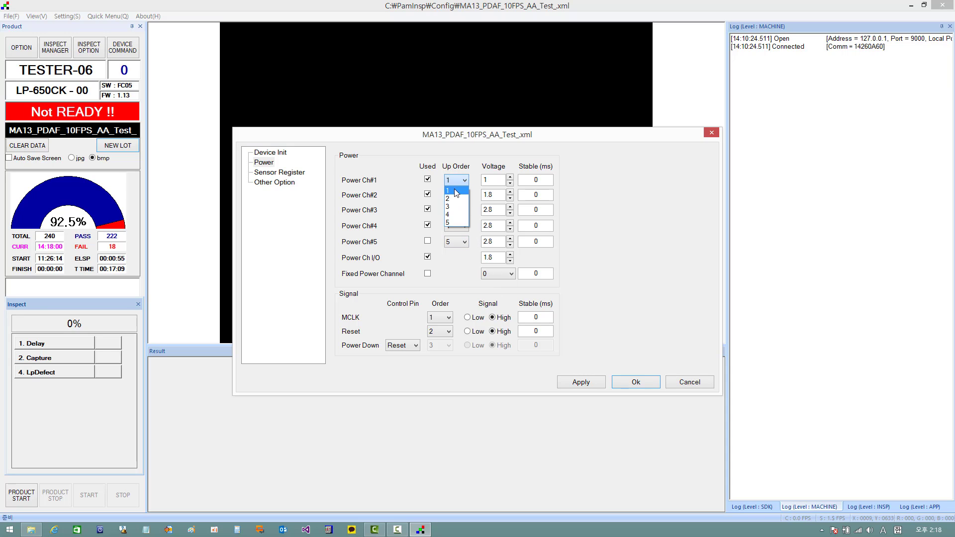
click(457, 221)
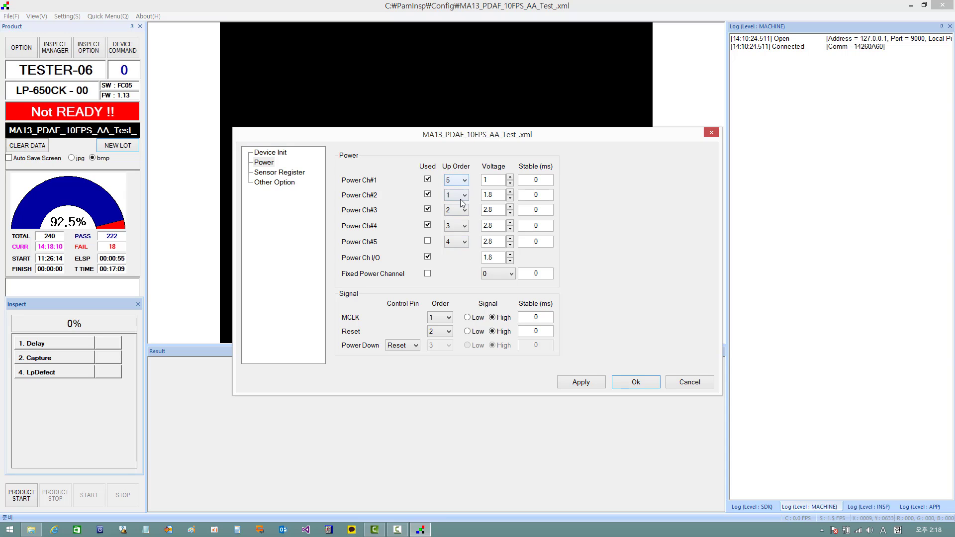
click(462, 182)
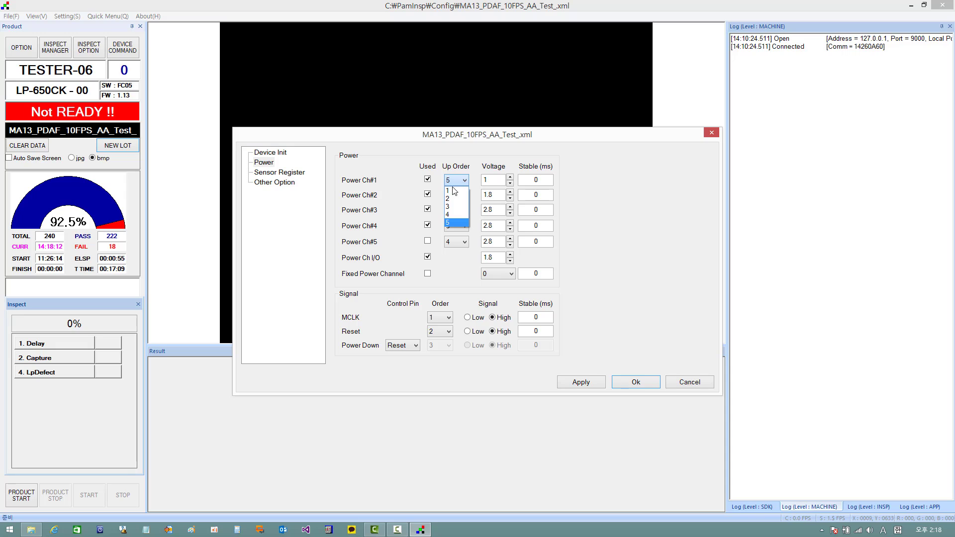
click(453, 191)
click(458, 195)
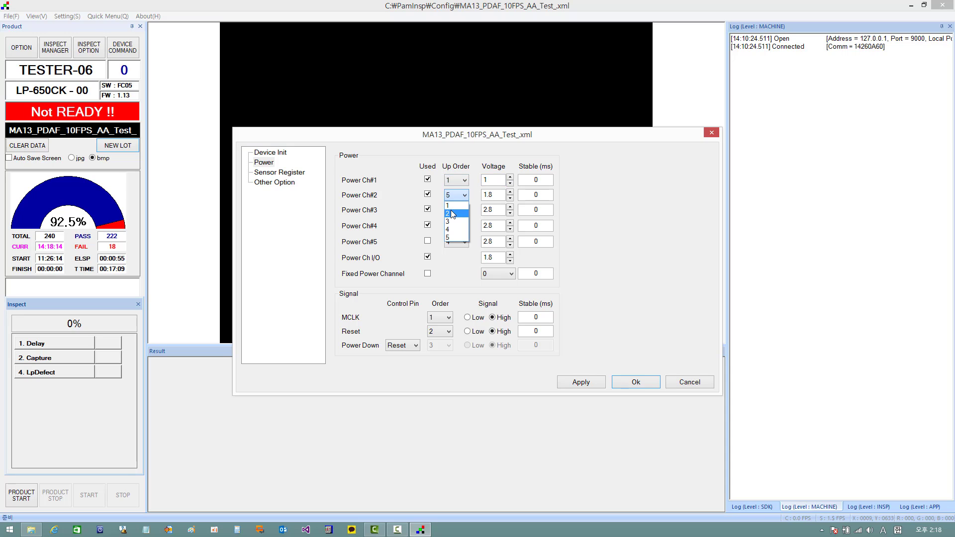
click(456, 214)
click(462, 209)
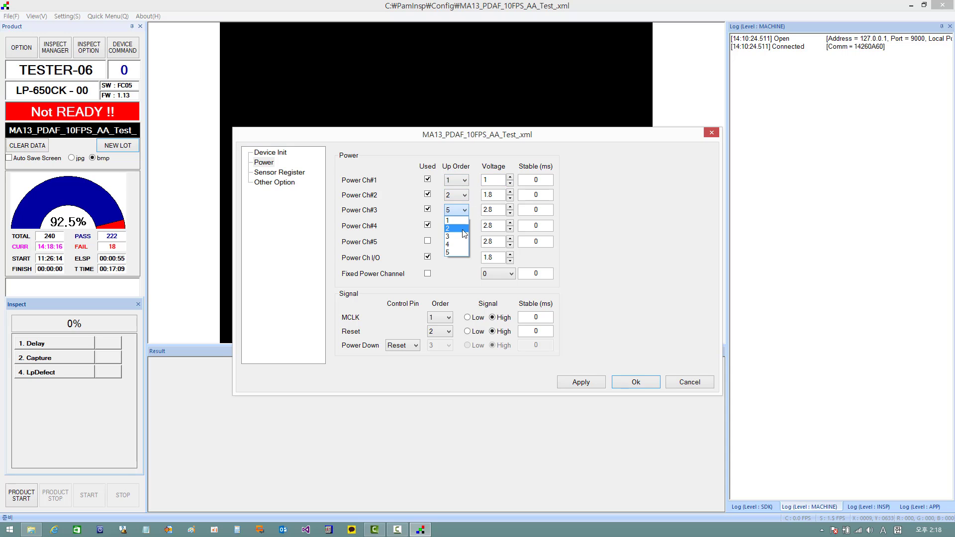
click(455, 237)
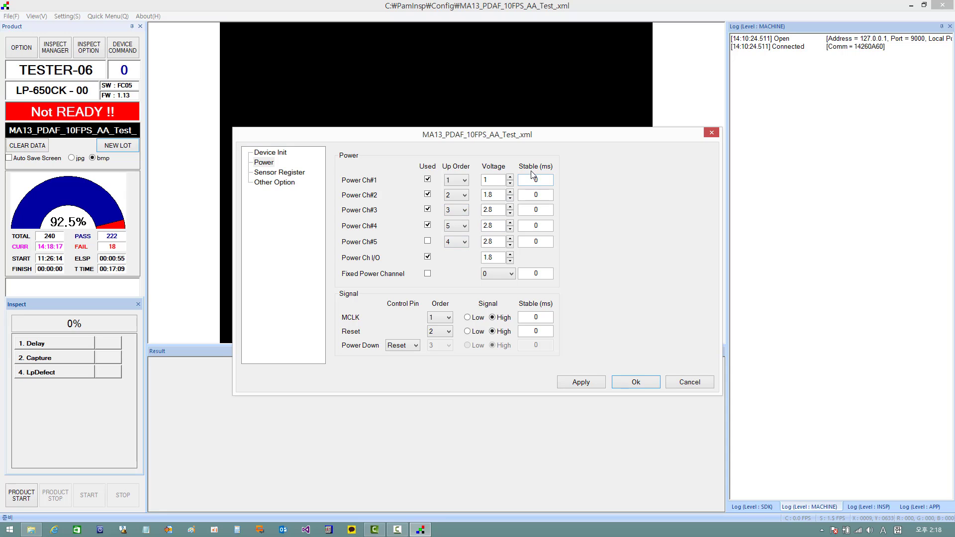
click(535, 179)
double_click(536, 181)
click(462, 226)
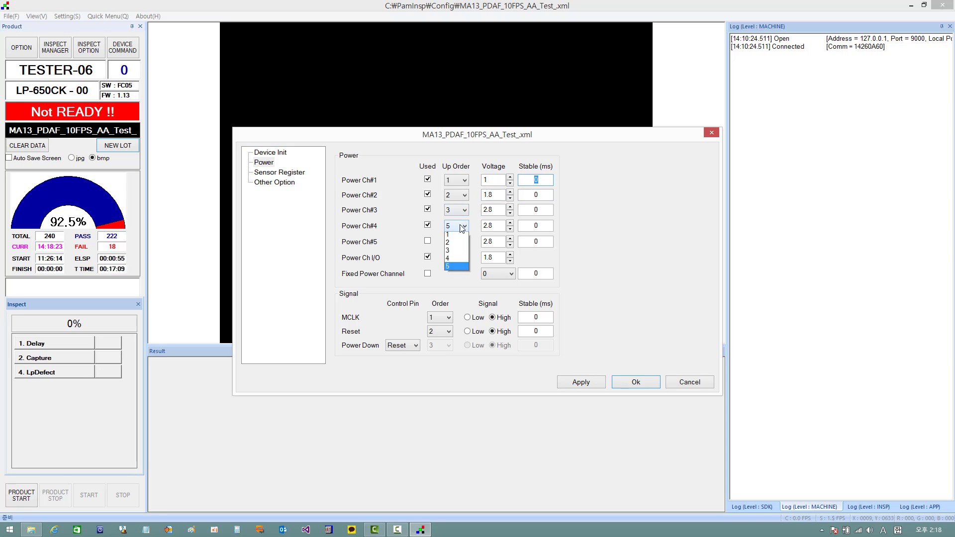
click(461, 259)
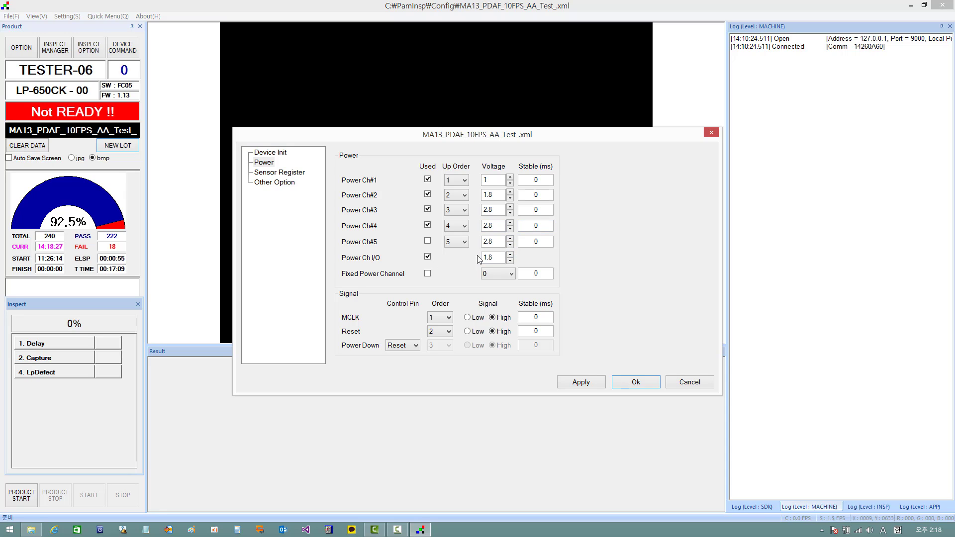
Try Reset and Enable as the Power Down signal's control pin, leaving it set to Enable.
click(493, 257)
click(401, 346)
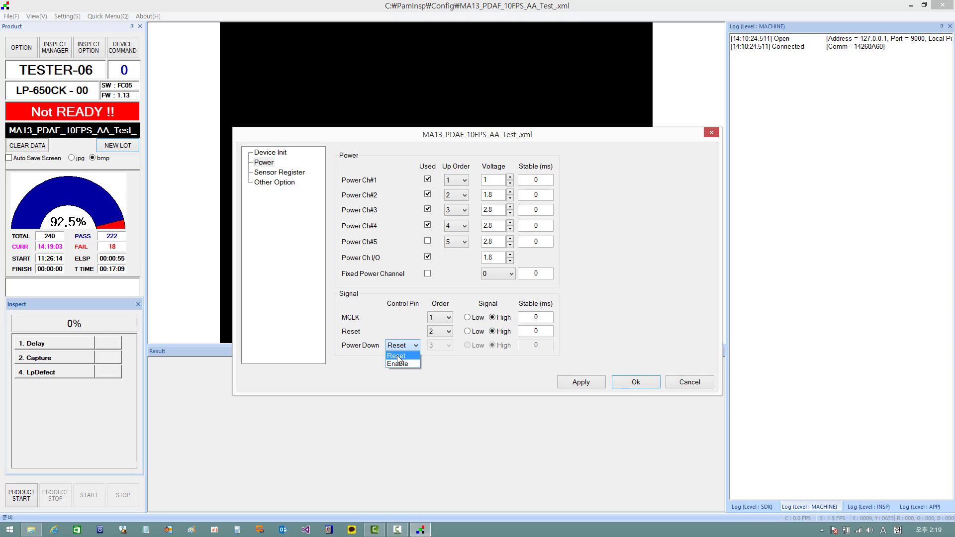
click(398, 356)
click(410, 363)
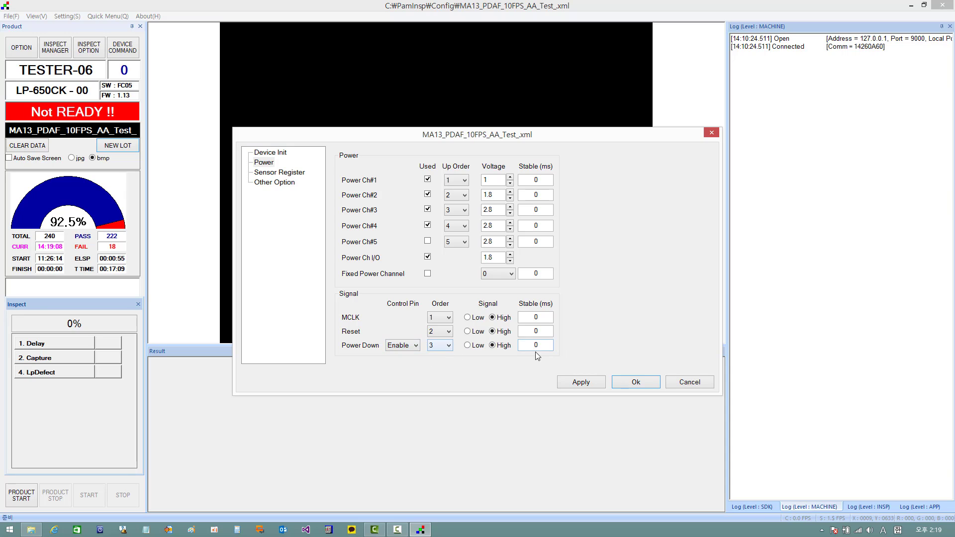
click(407, 347)
click(407, 356)
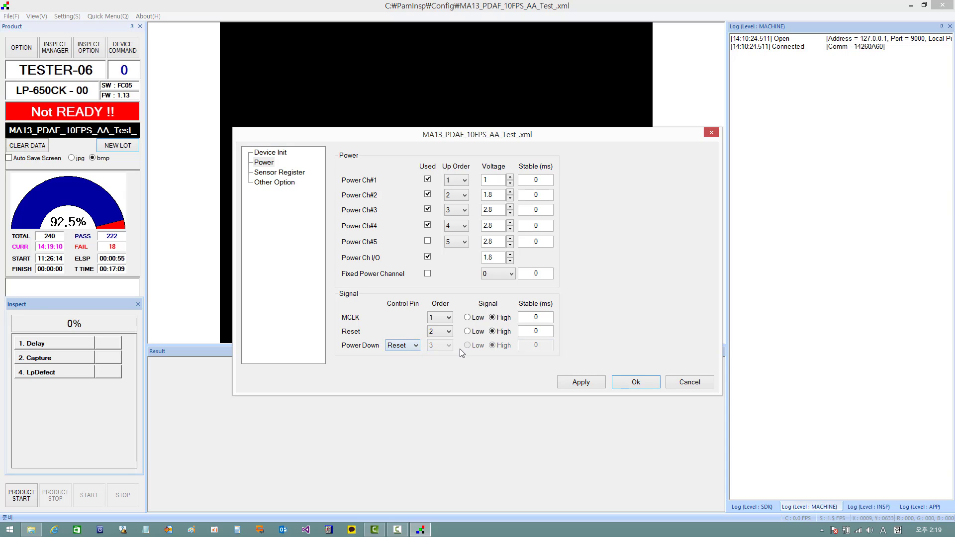
click(402, 346)
click(406, 356)
click(400, 347)
click(401, 364)
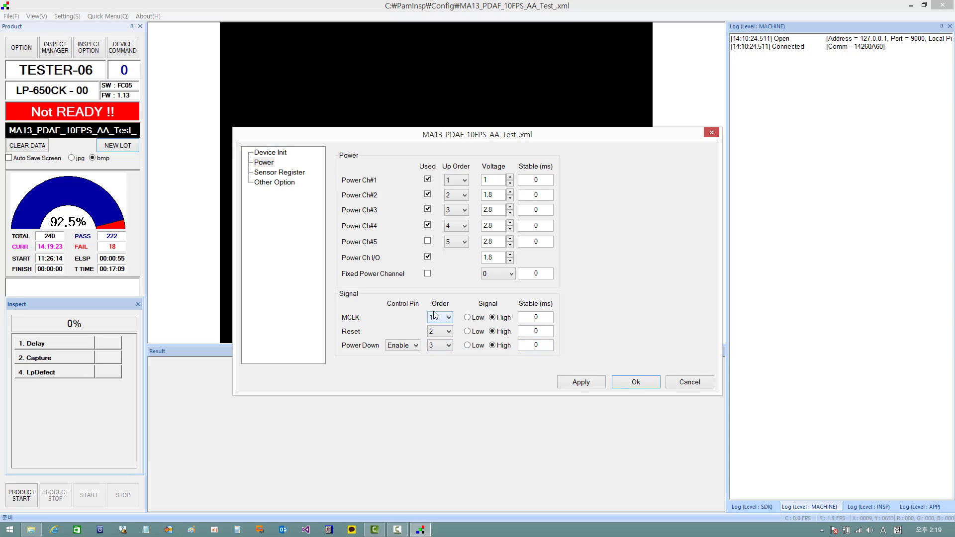
Switch the MCLK signal to Low and back to High, keep Reset at High, and check both stable time fields.
click(473, 319)
click(499, 319)
click(493, 331)
click(527, 330)
click(534, 317)
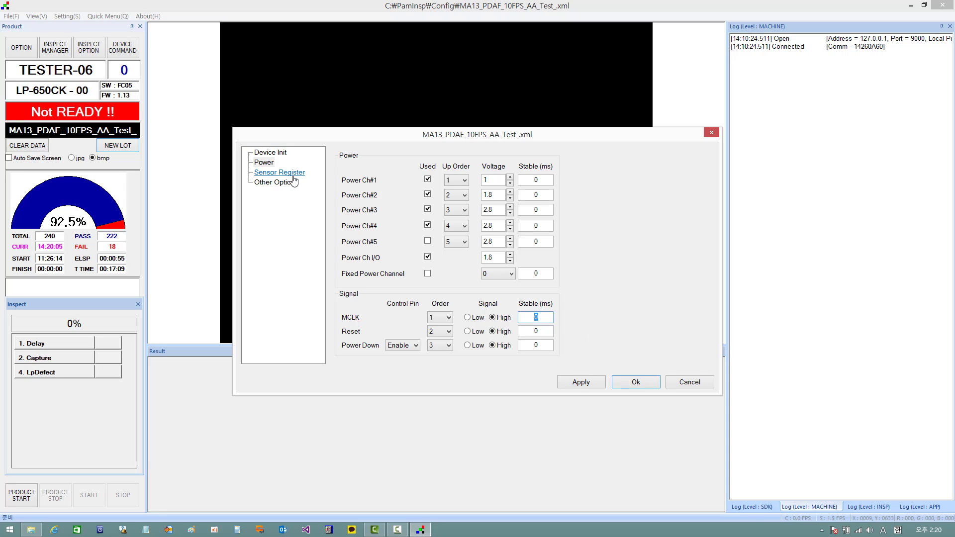
Open the Sensor Register page and examine the commands, addresses and parameters listed for REG_INIT.
click(279, 173)
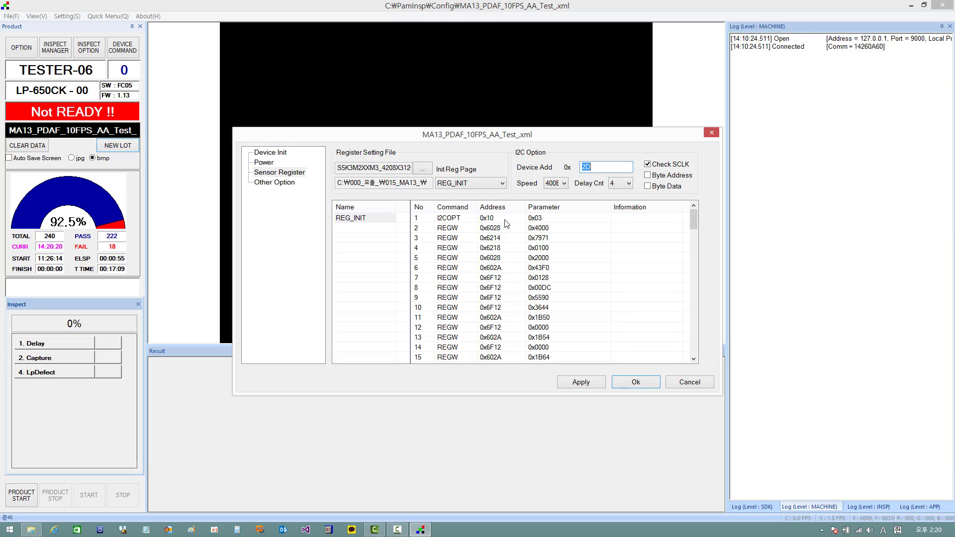
click(556, 260)
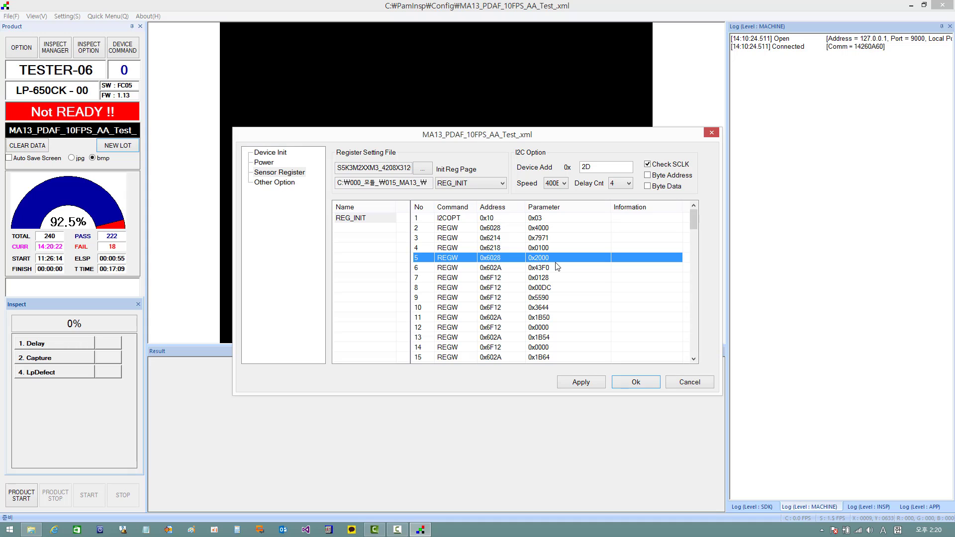
scroll(581, 284, down, 11)
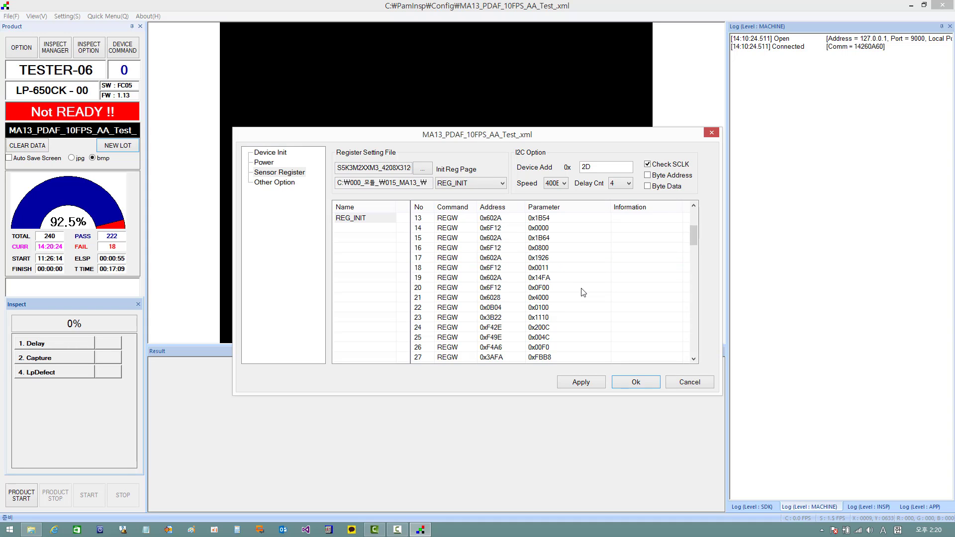
scroll(564, 289, down, 7)
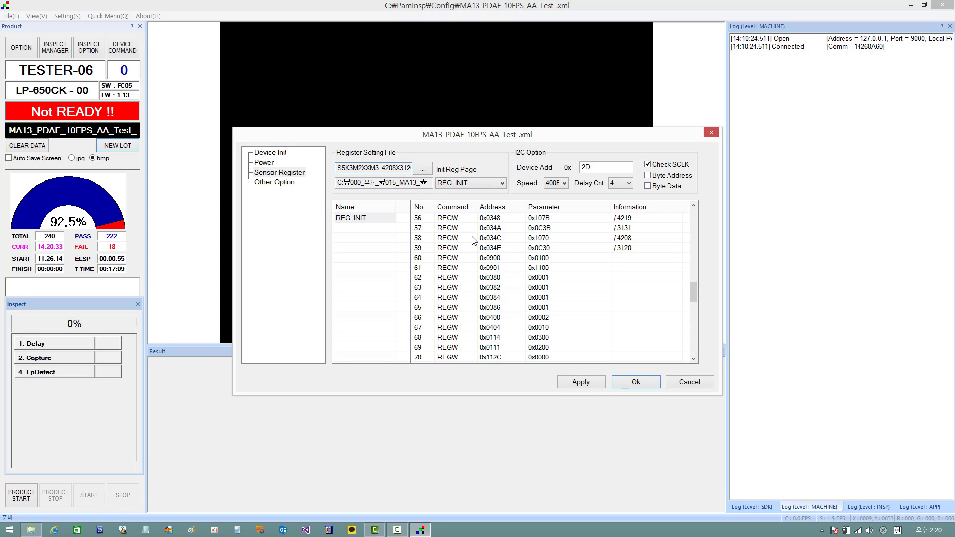
Load S5K3M2XXM3_4208X3120_ok_.cpx from C:\PamInsp\Config as the register setting file.
click(422, 169)
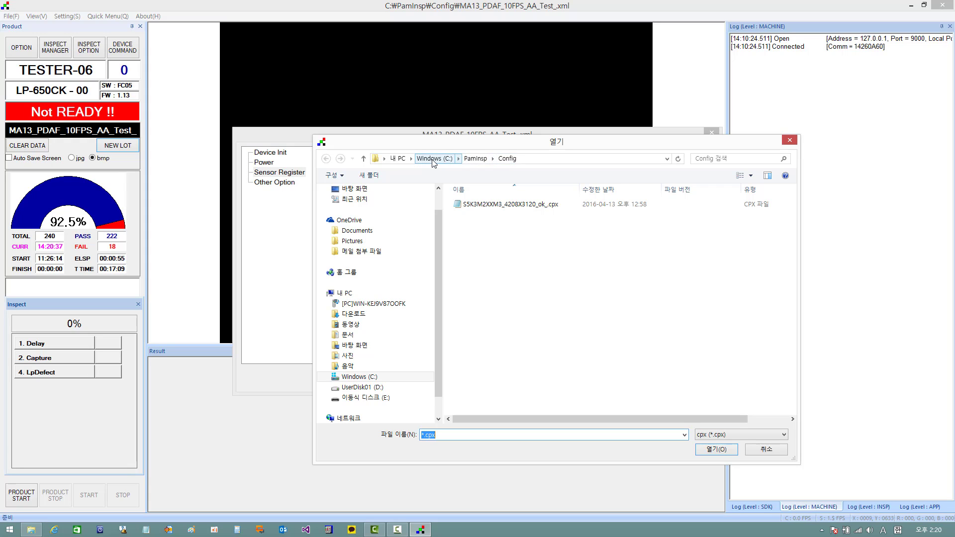
click(475, 159)
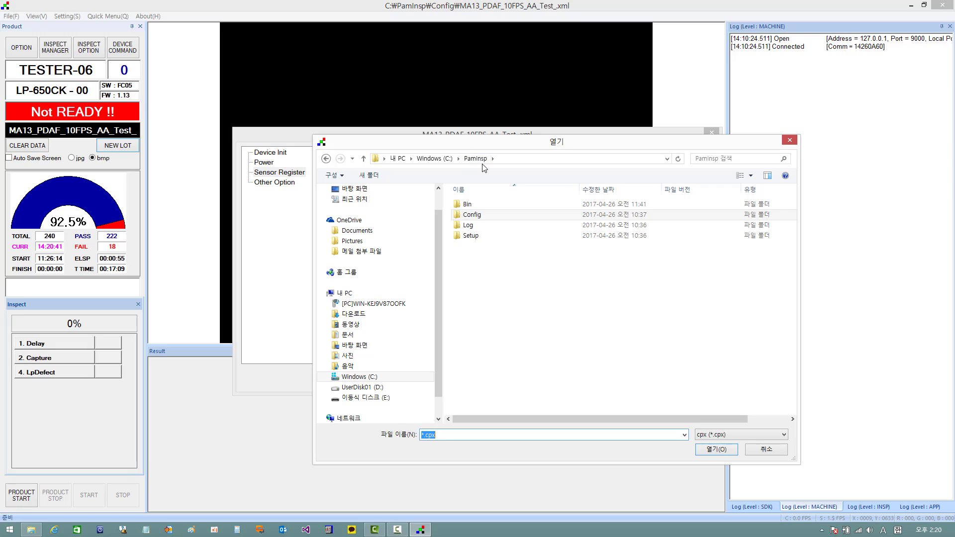
double_click(480, 217)
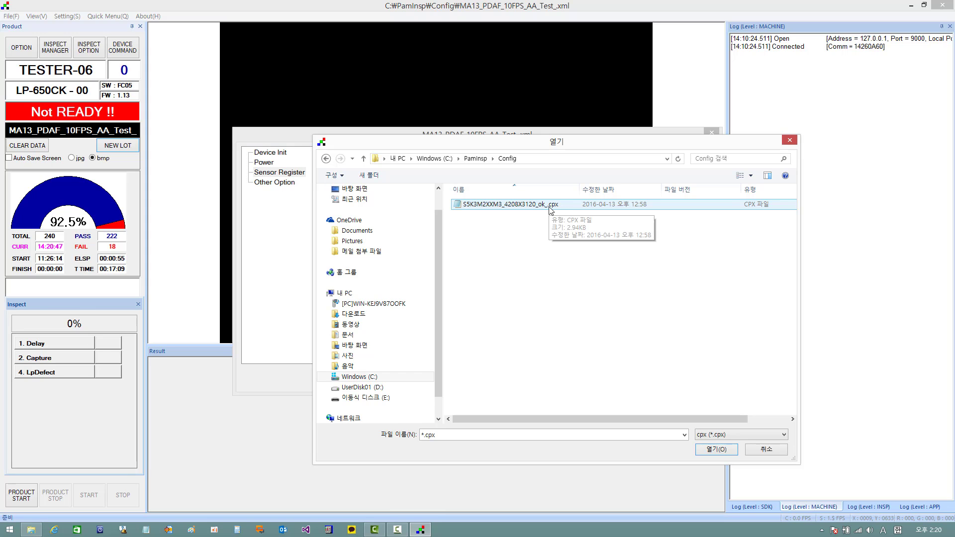
double_click(523, 205)
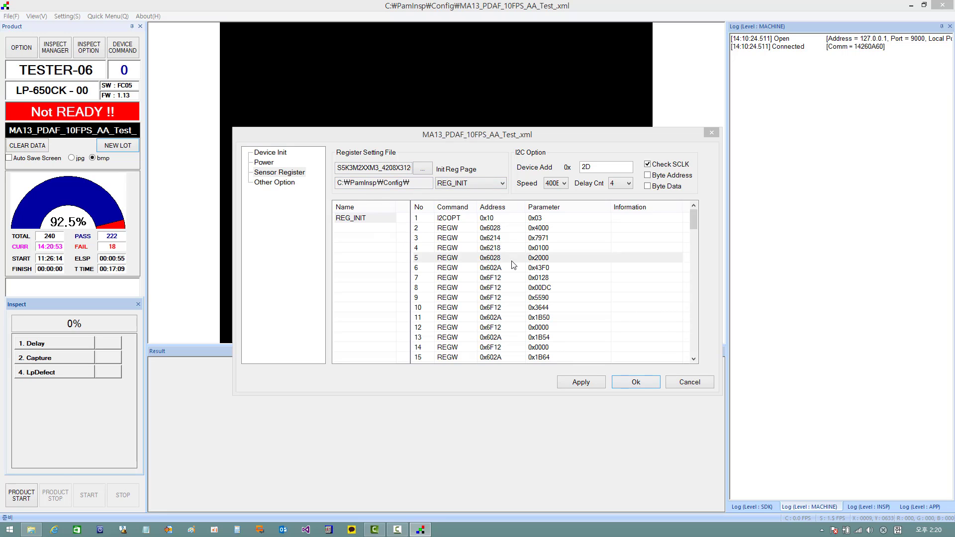
click(497, 258)
Try NONE as the initial register page, and restore it to REG_INIT.
click(478, 184)
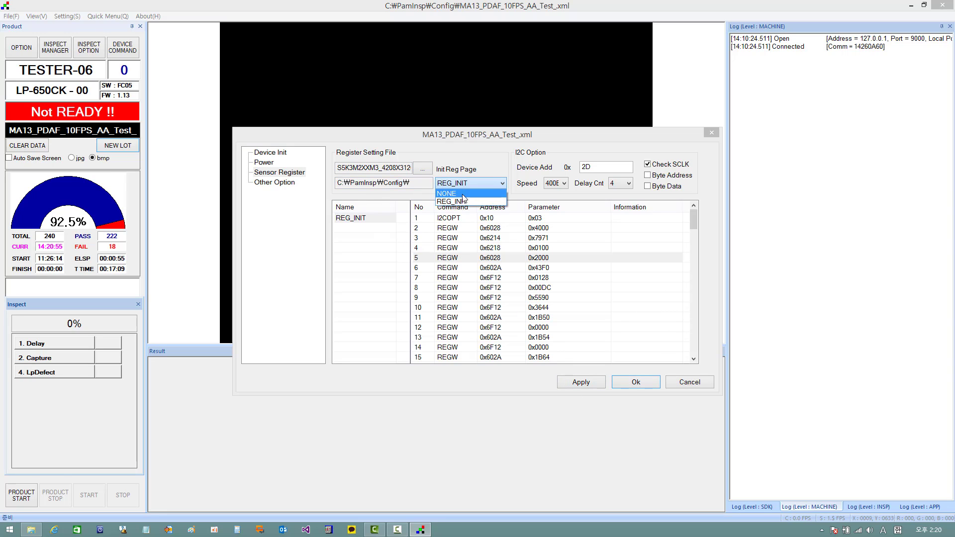
click(467, 201)
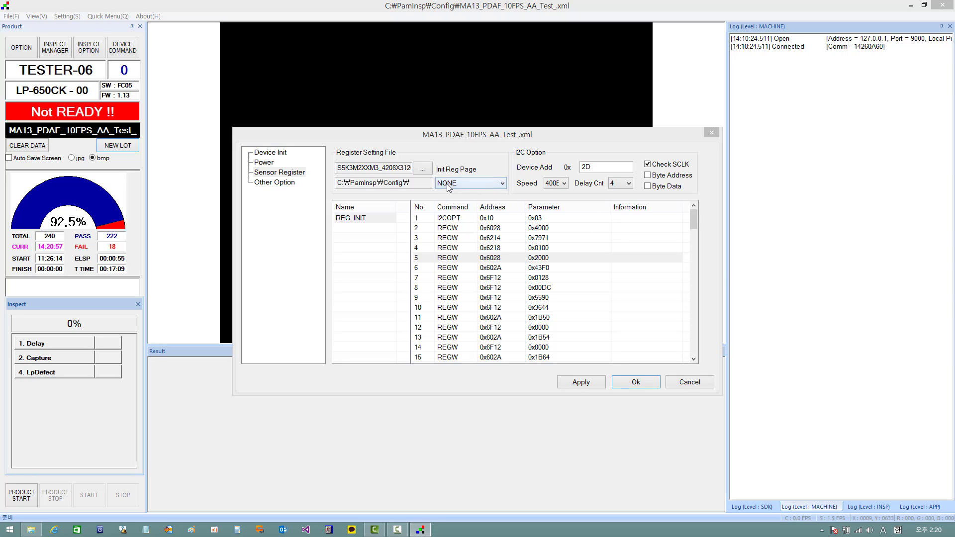
click(472, 185)
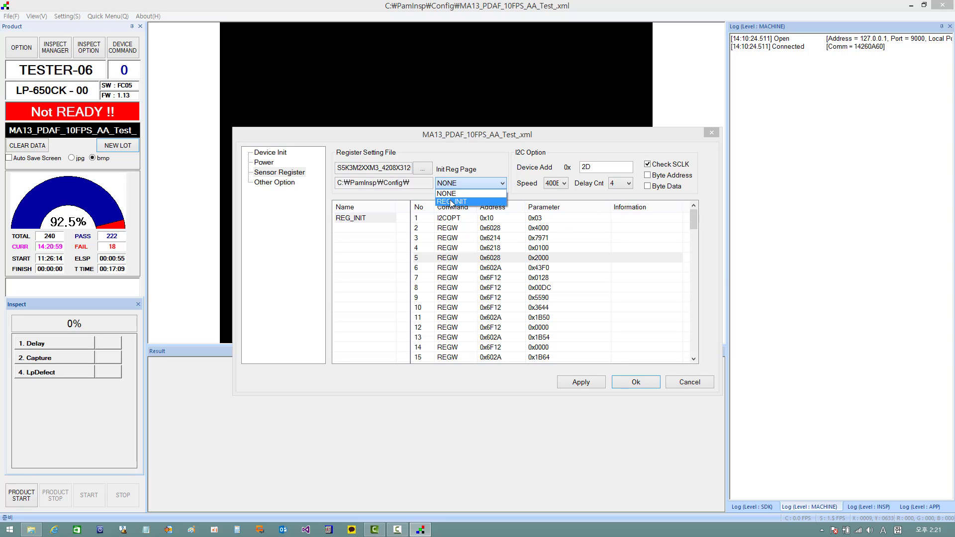
click(469, 204)
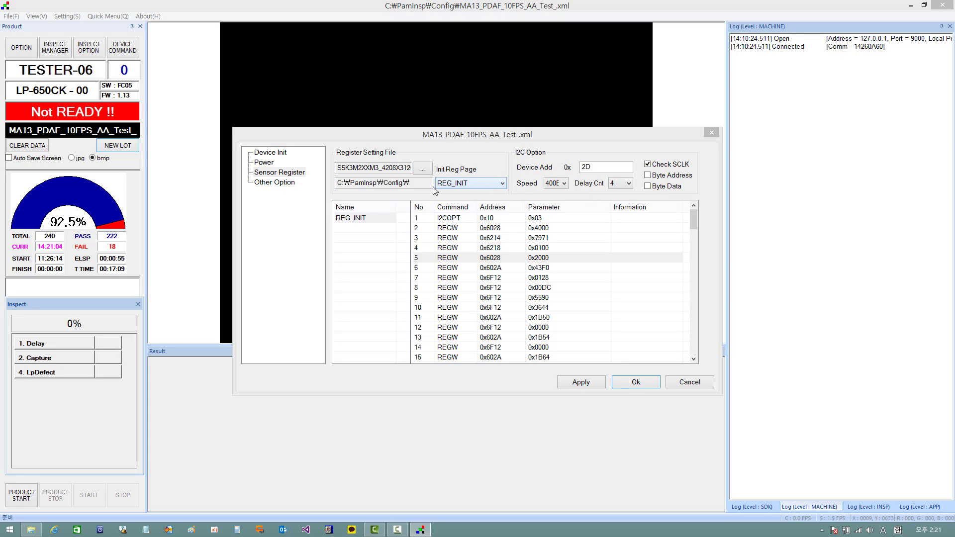
Check the hexadecimal device address in the I2C options.
double_click(590, 166)
click(595, 166)
drag(595, 168, 570, 170)
click(608, 170)
drag(611, 169, 564, 171)
click(709, 170)
click(531, 268)
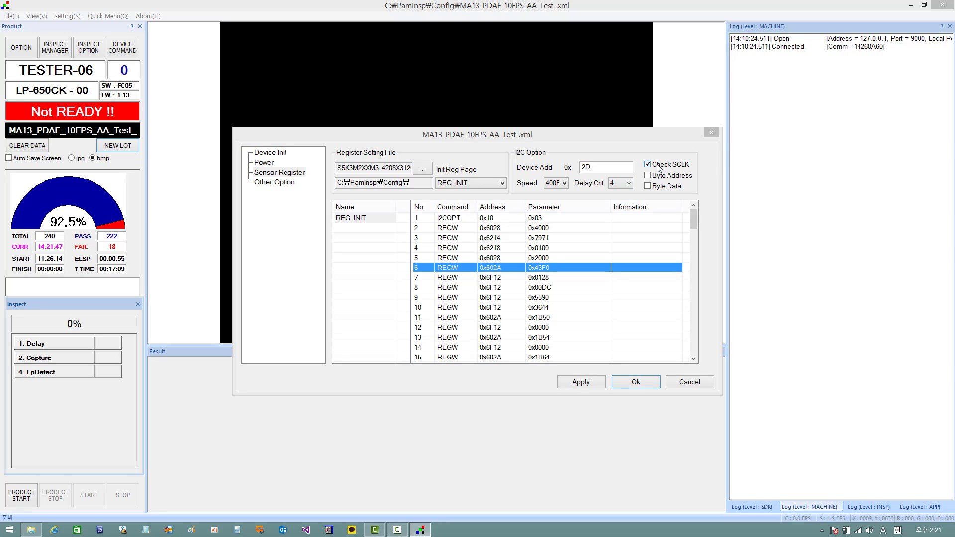
Enable Byte Address in the I2C options, compare it with the registers' address format, and disable it again.
click(815, 177)
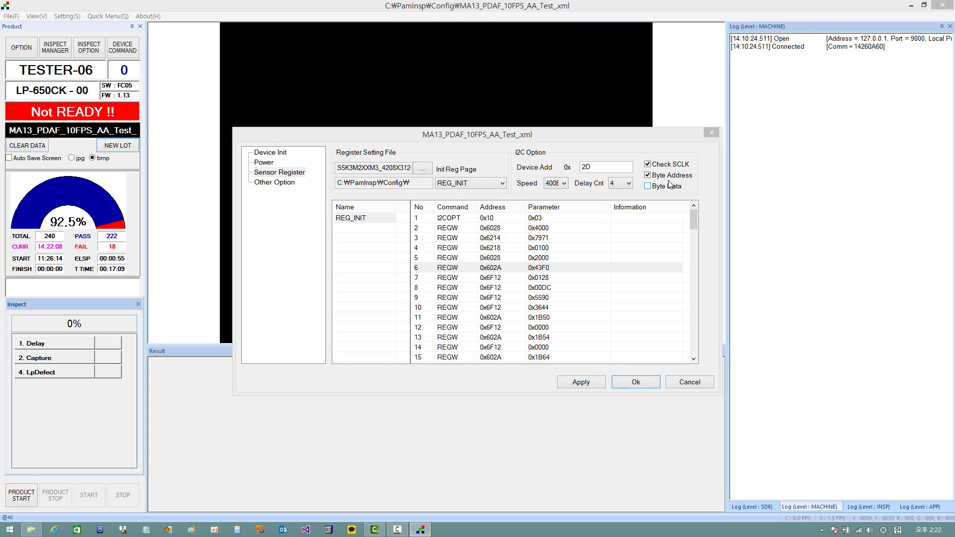
click(677, 178)
click(493, 242)
click(491, 258)
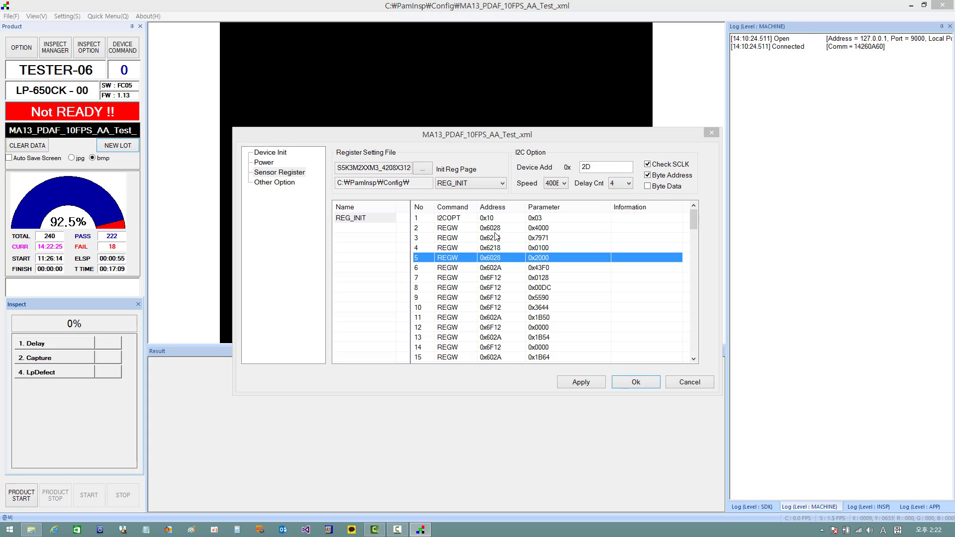
click(648, 176)
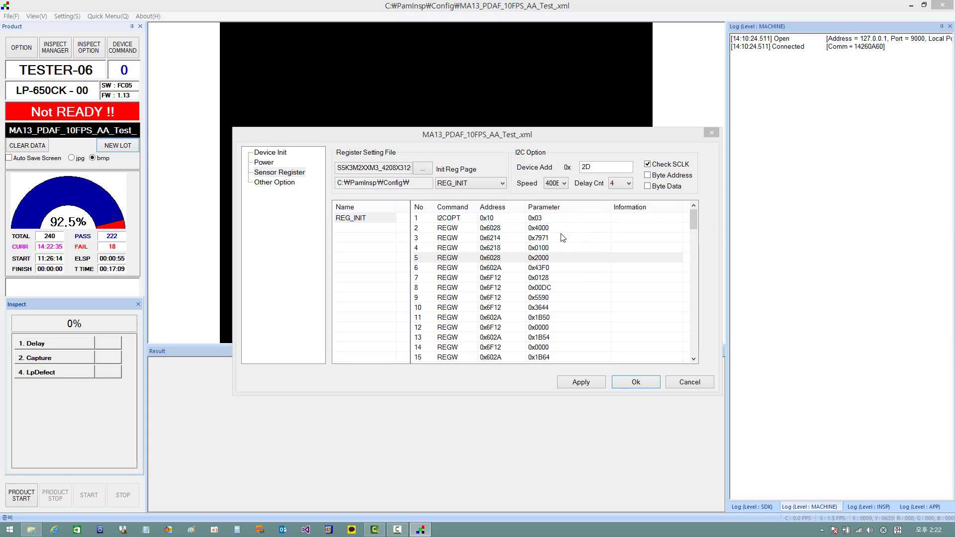
Enable Byte Data in the I2C options, compare it with the registers' parameter format, and disable it again.
click(565, 270)
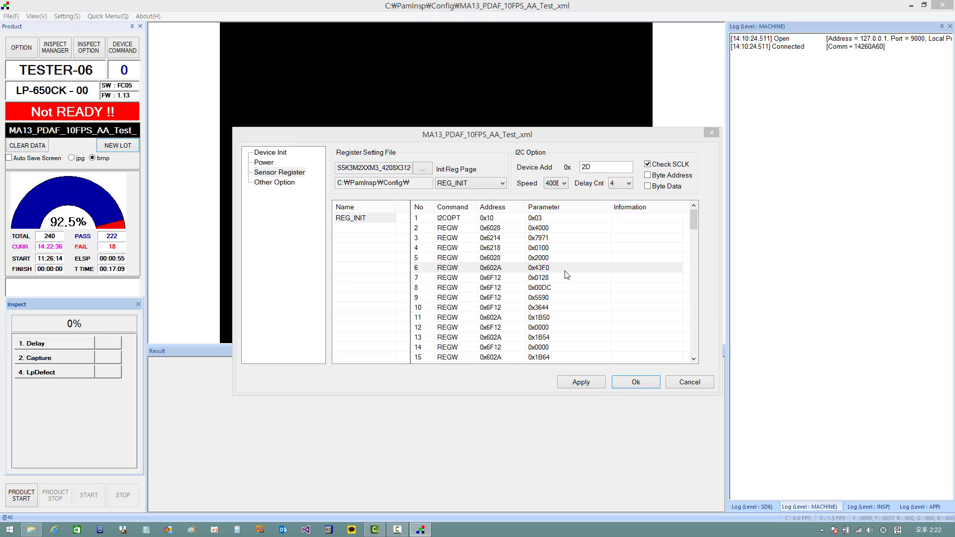
click(654, 189)
click(664, 187)
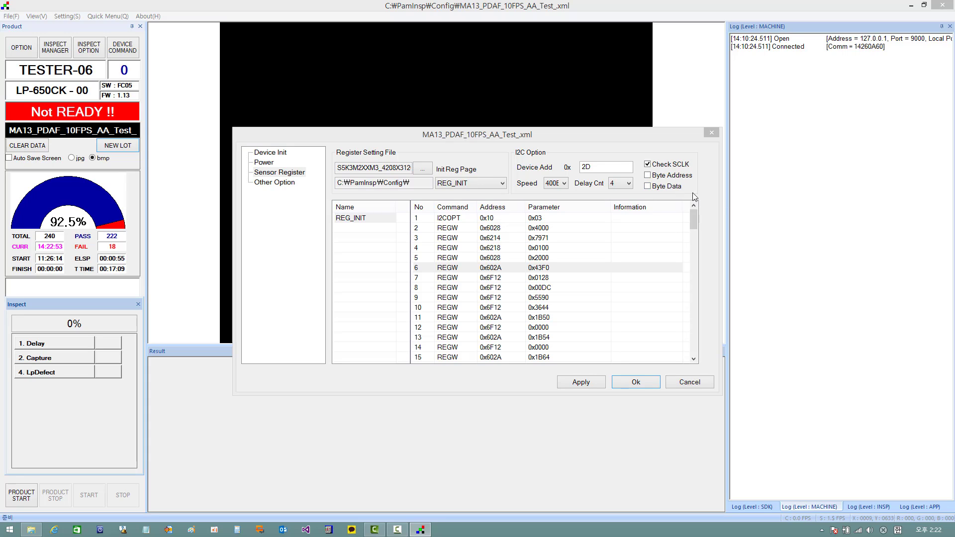
click(667, 189)
click(635, 298)
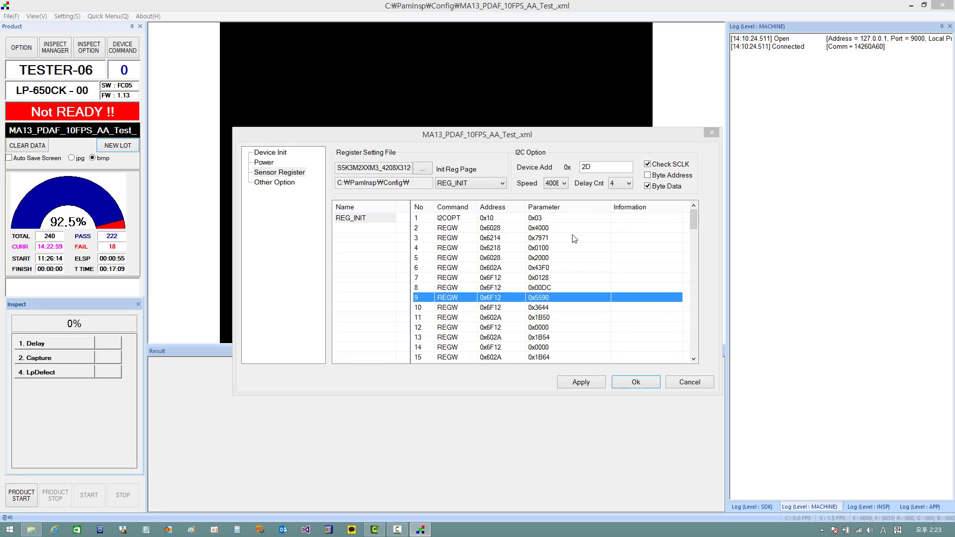
click(550, 248)
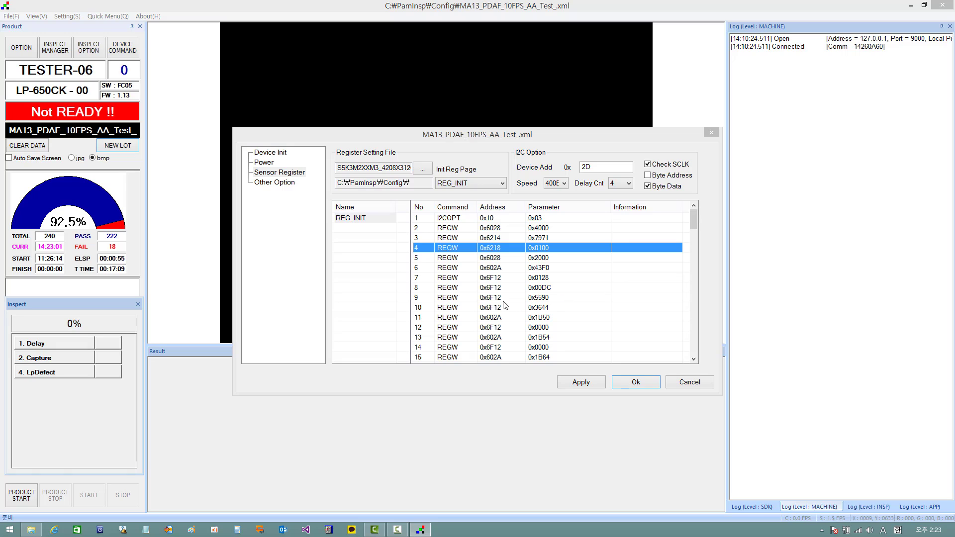
click(565, 288)
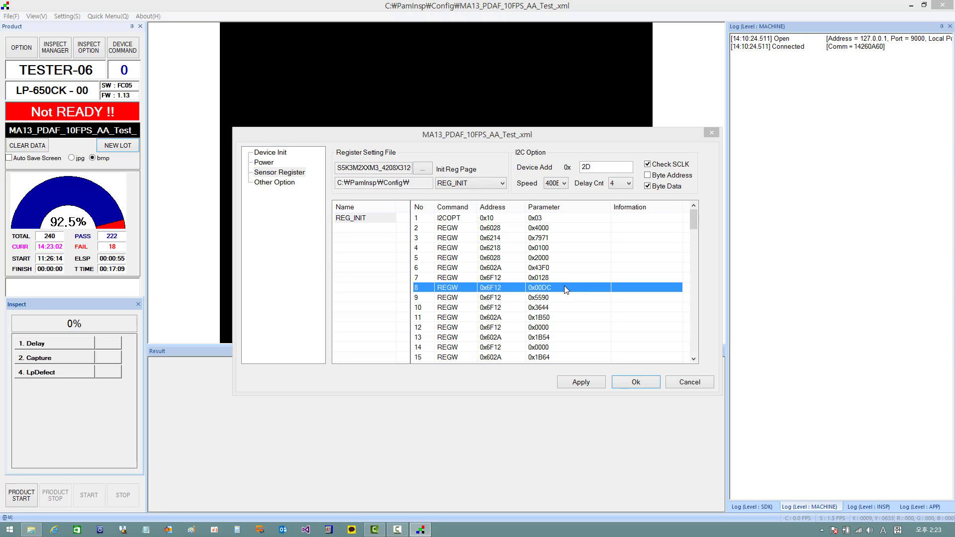
click(652, 187)
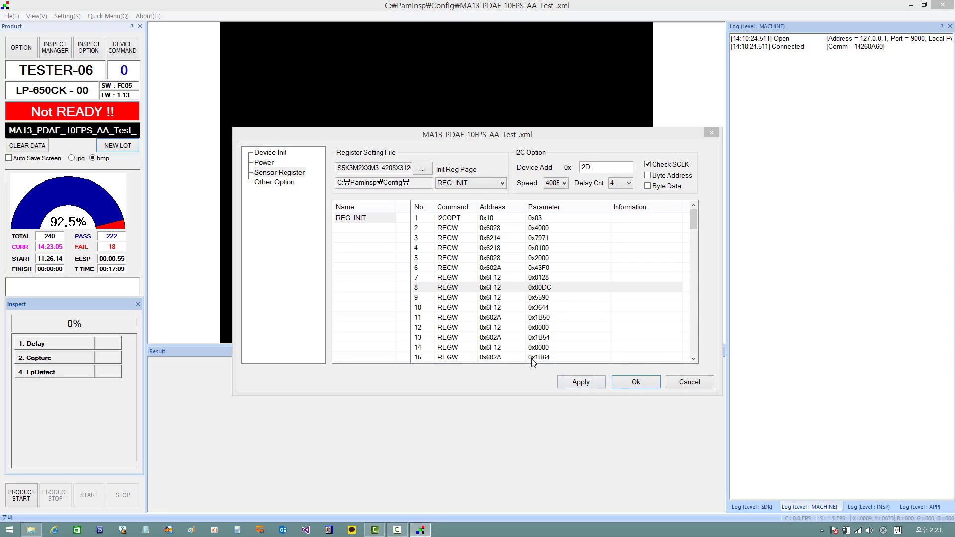
Accept the device options and reload MA13_PDAF_10FPS_AA_Test_.xml through a new lot with the default lot and user.
click(302, 175)
click(636, 381)
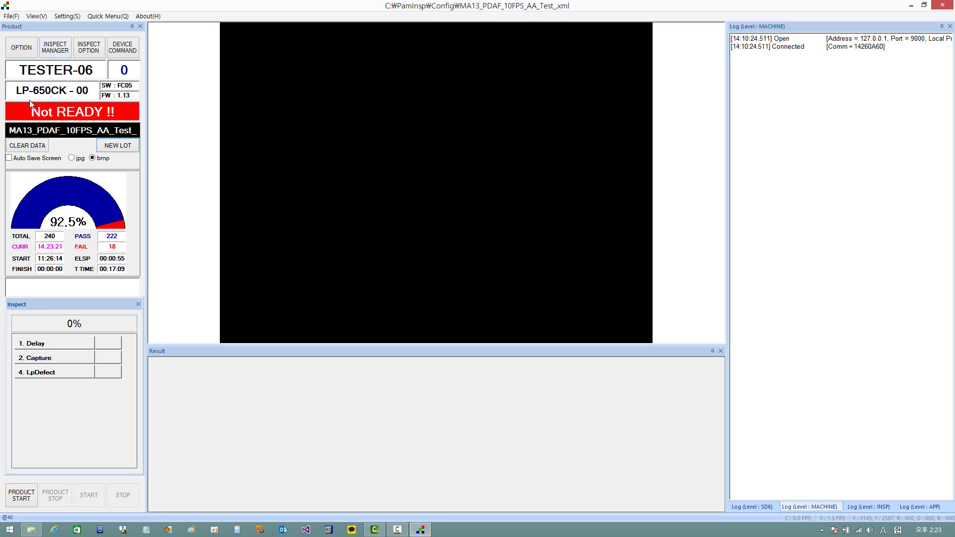
click(119, 146)
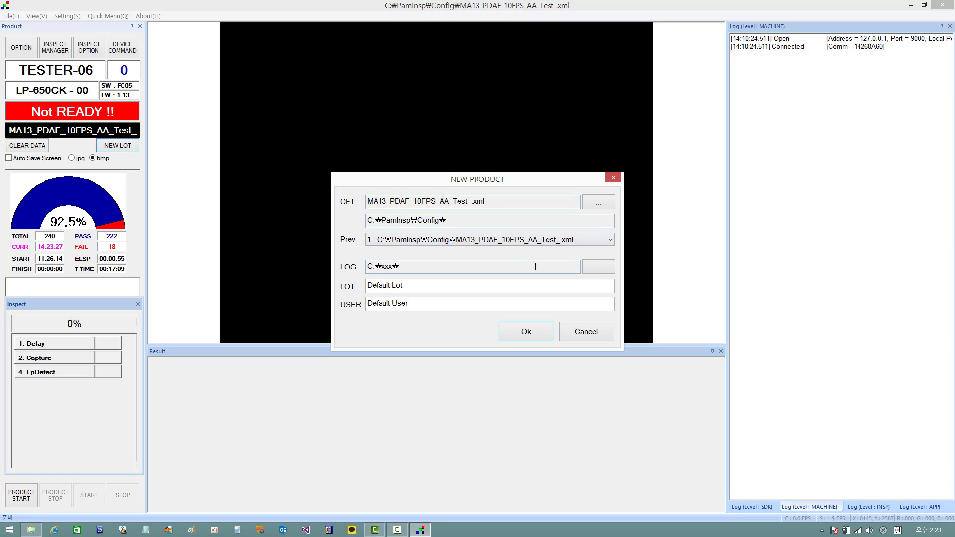
click(534, 335)
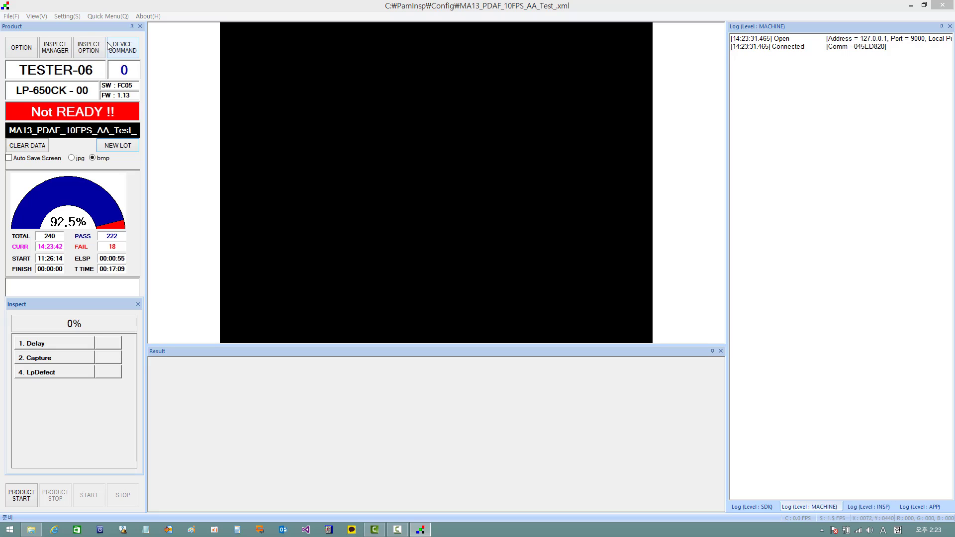
Open the inspection manager, move its dialog clear of the Product pane, and examine the libraries from cpxCapture to cpxOpenShort.
click(57, 49)
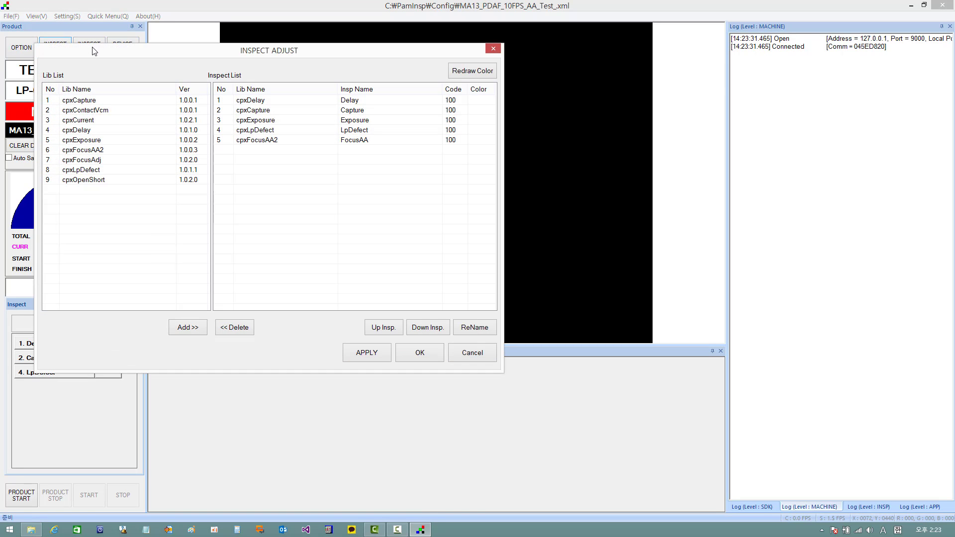
drag(195, 56, 388, 60)
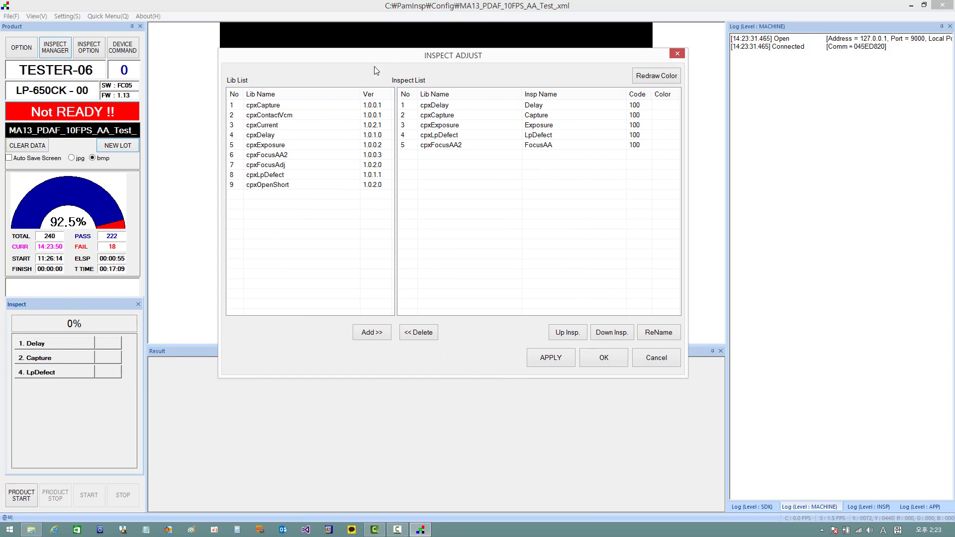
click(279, 107)
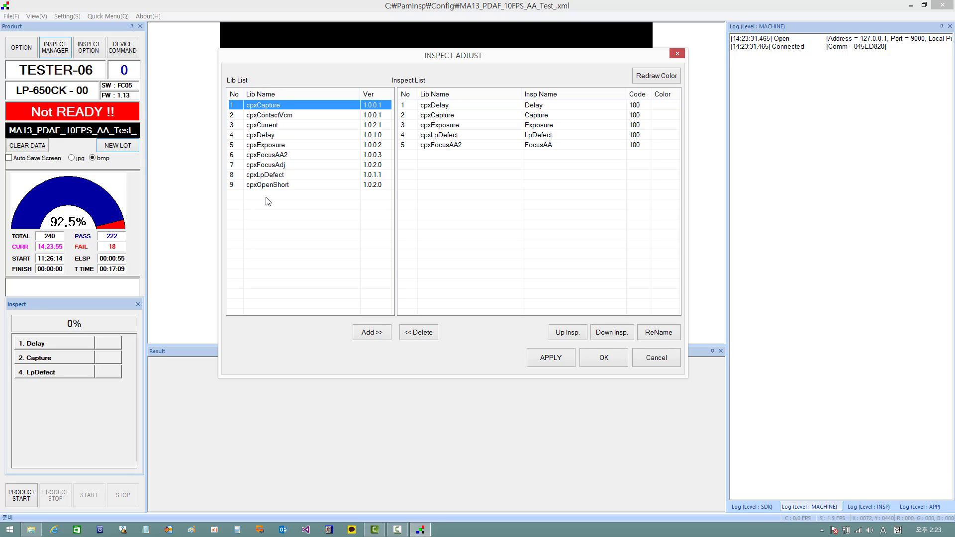
click(323, 187)
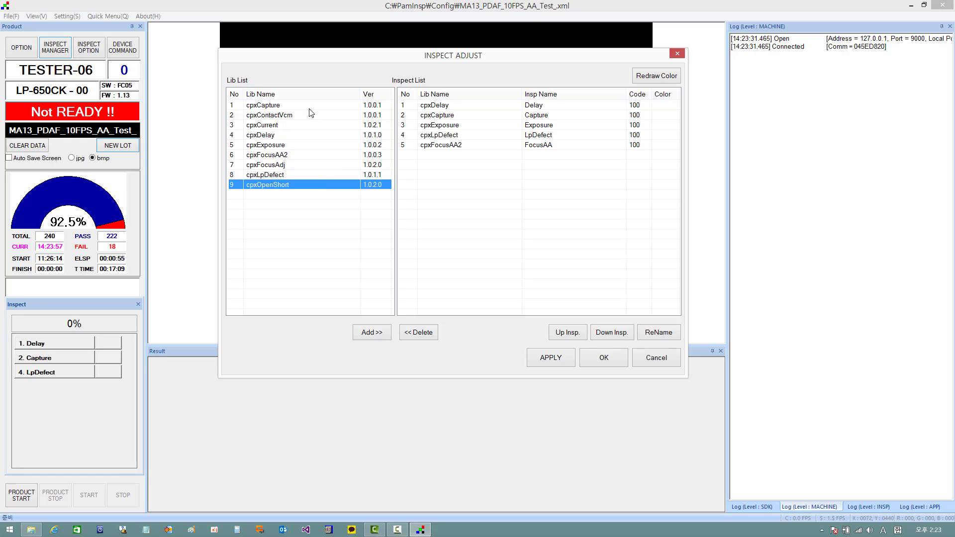
Compare the Delay, Capture and LpDefect entries in the Inspect List with the available inspection libraries.
click(464, 108)
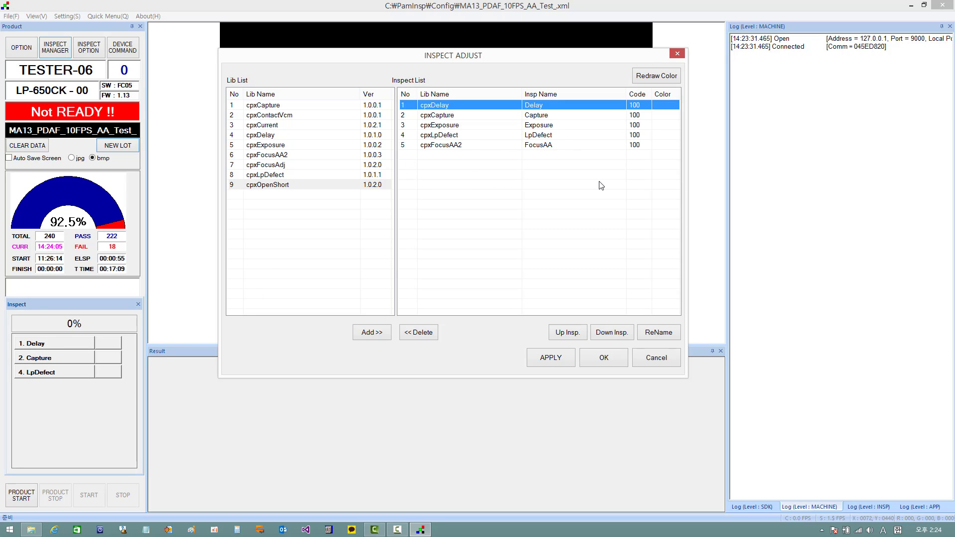
click(555, 119)
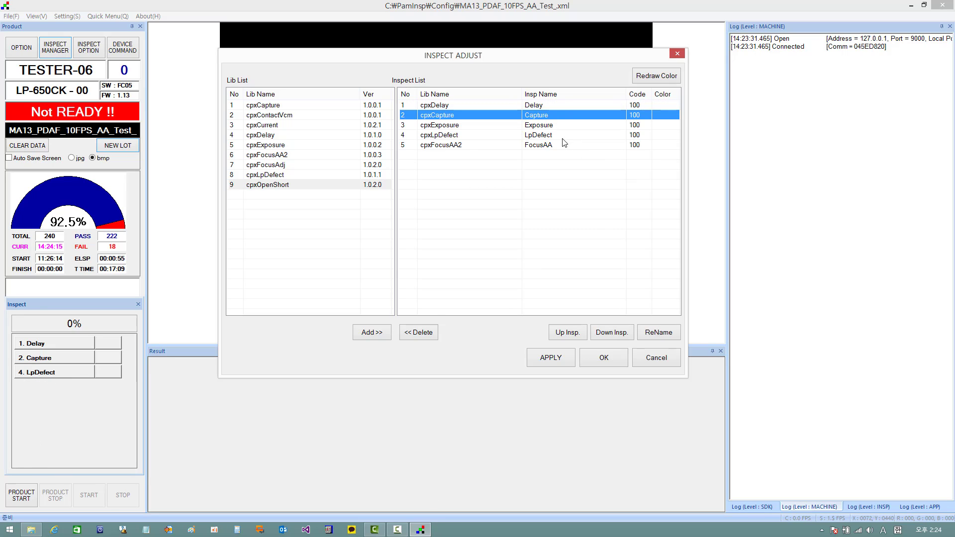
click(545, 137)
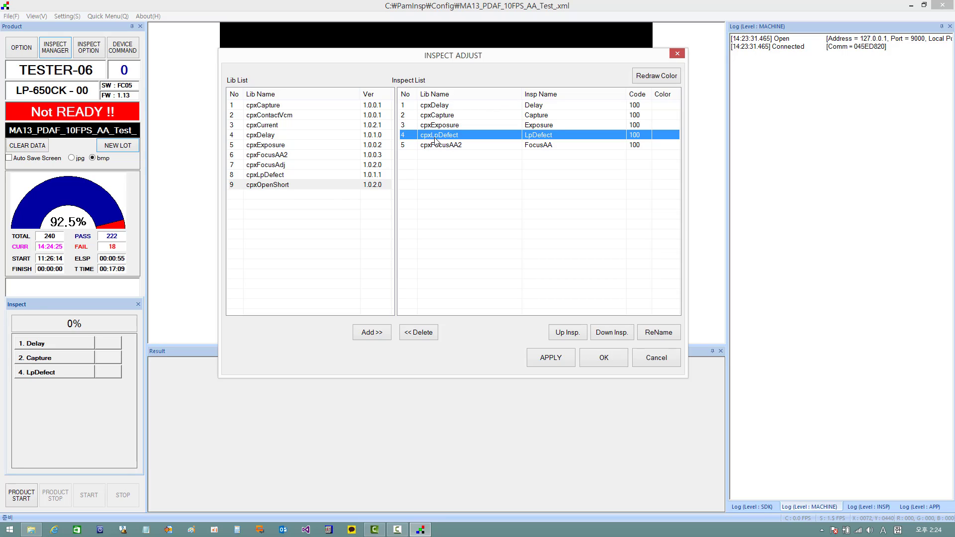
click(269, 176)
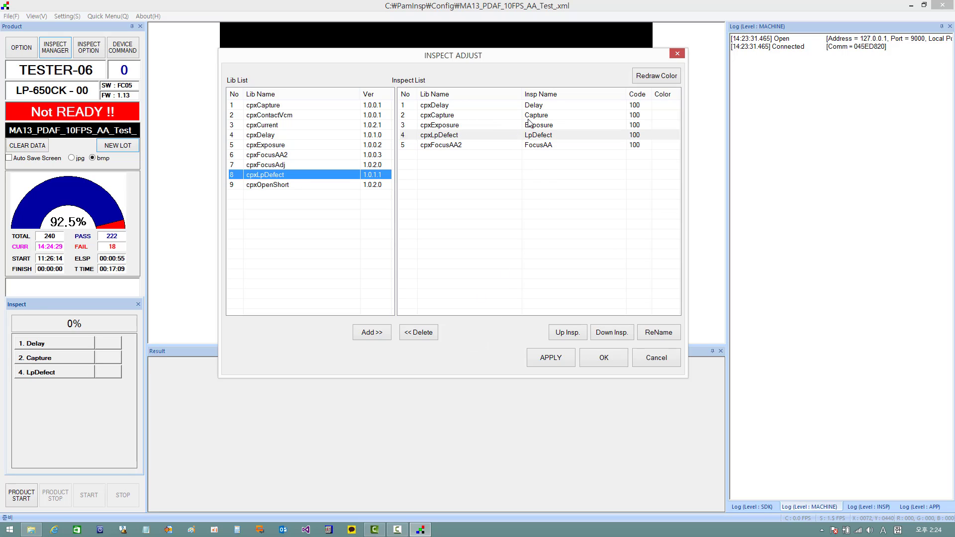
click(447, 107)
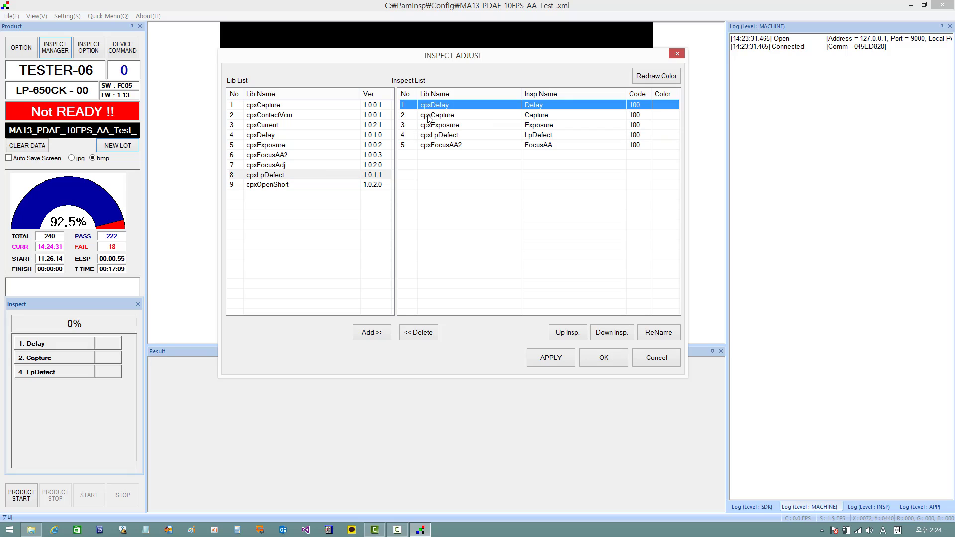
click(269, 136)
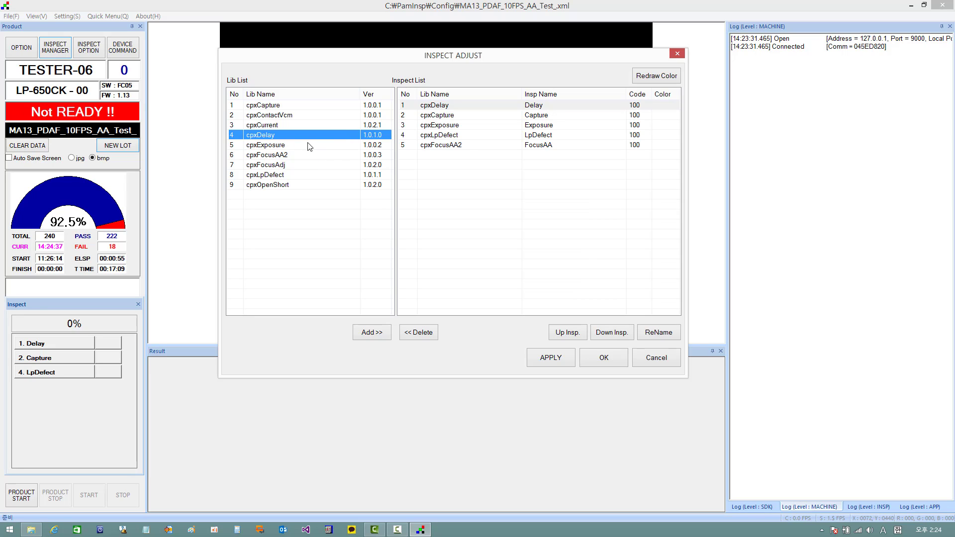
Compare the cpxCapture and cpxFocusAA2 entries in the Inspect List with cpxCurrent and cpxCapture in the Lib List.
click(441, 116)
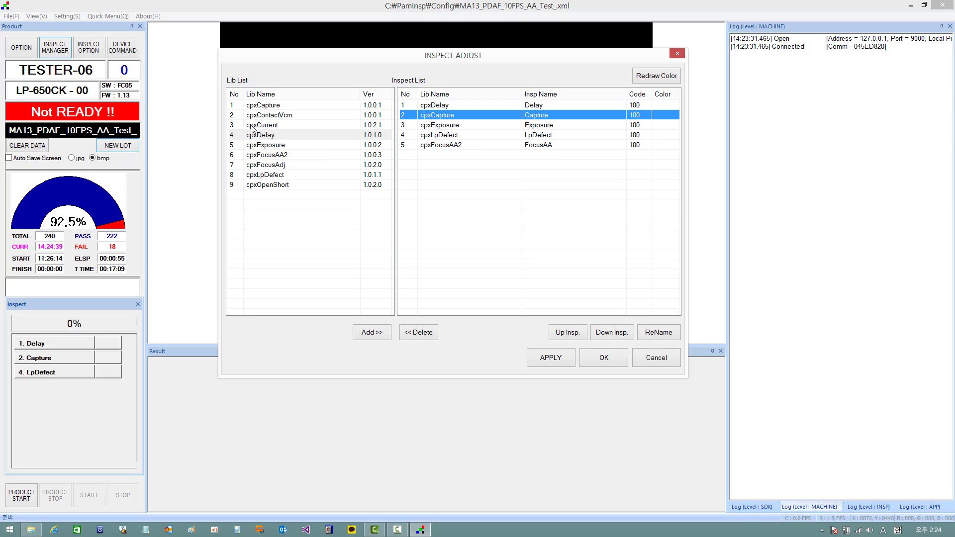
click(268, 126)
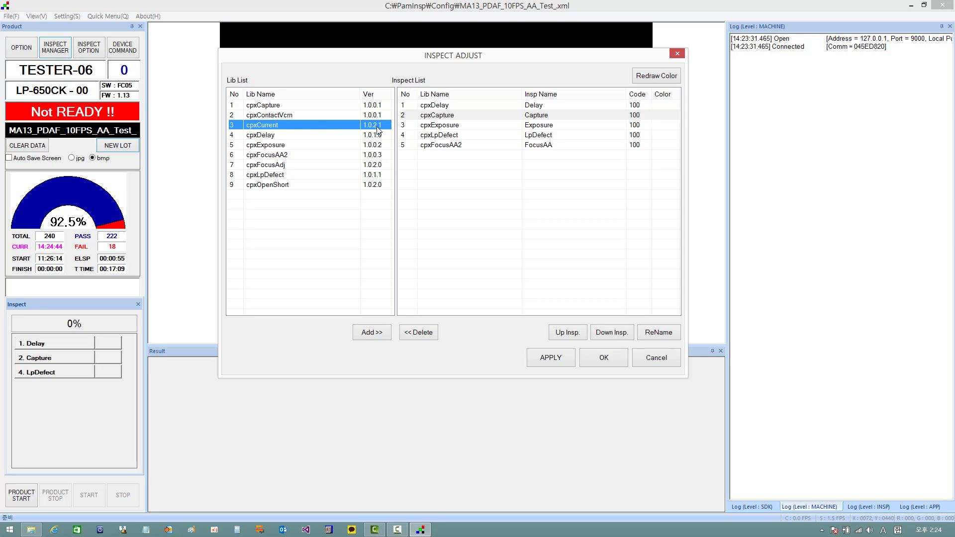
click(276, 107)
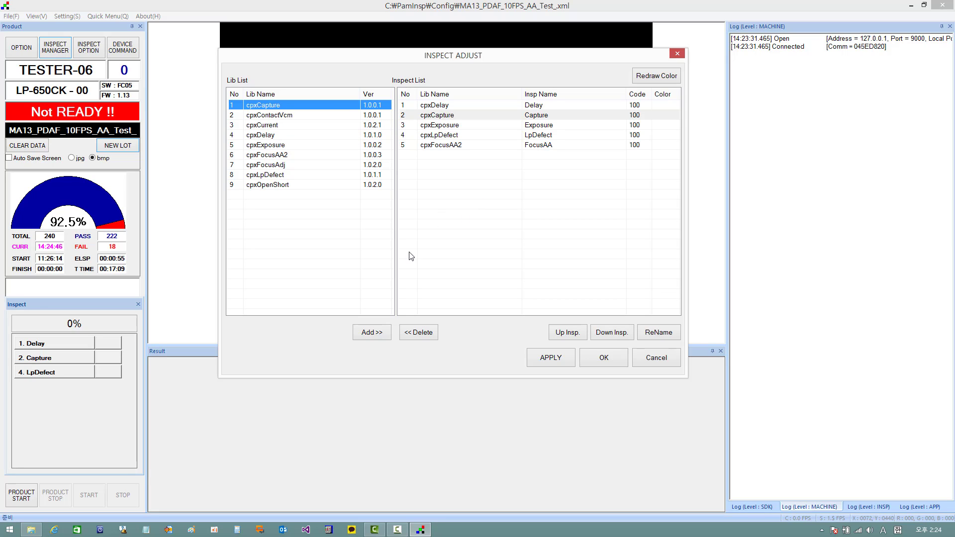
click(450, 144)
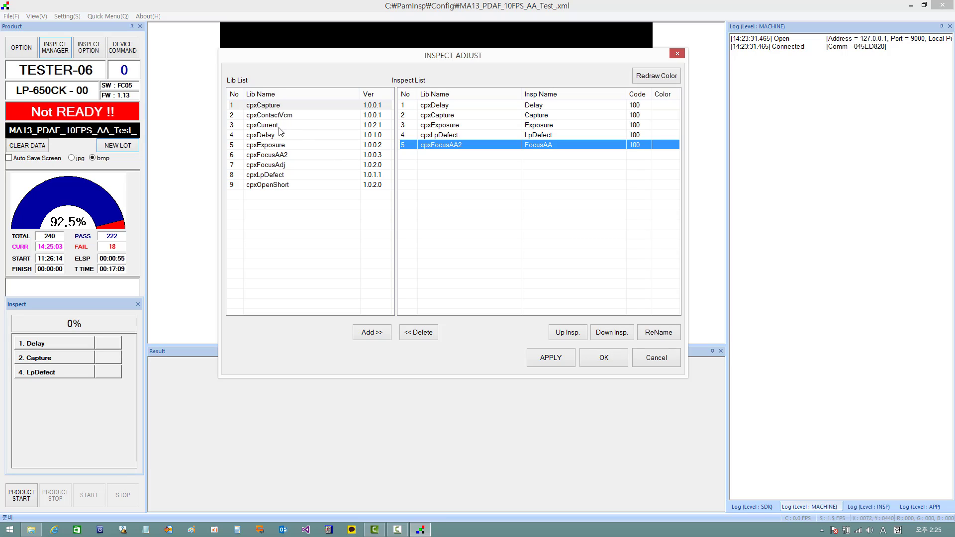
click(281, 186)
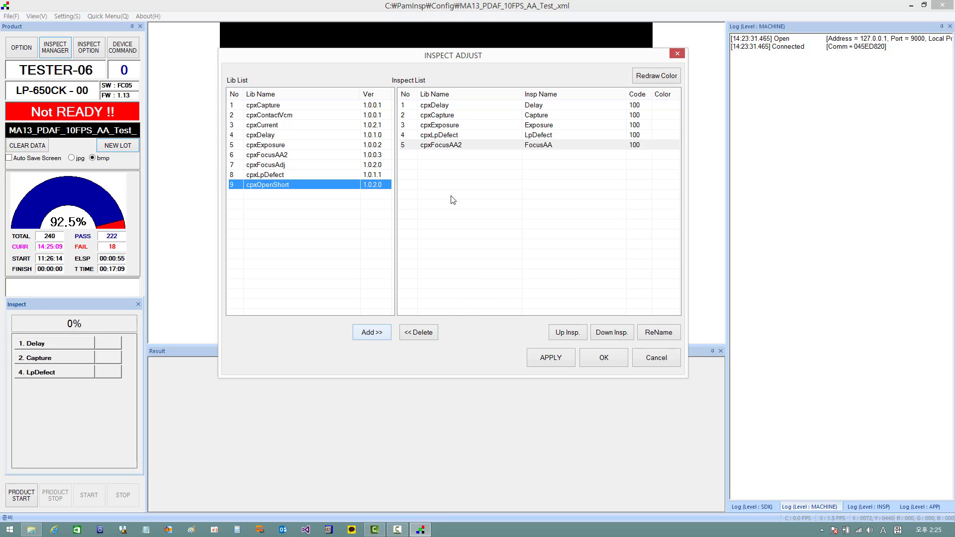
click(375, 333)
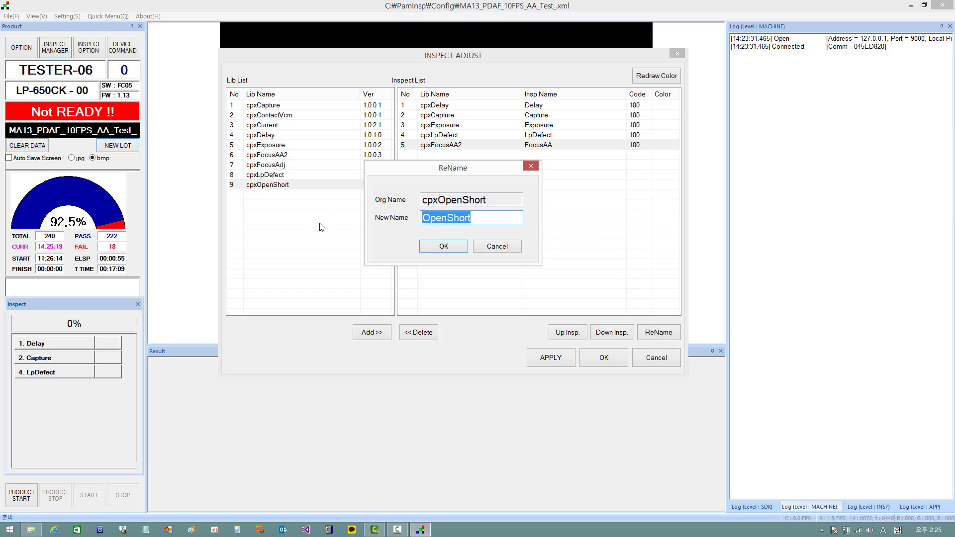
click(497, 246)
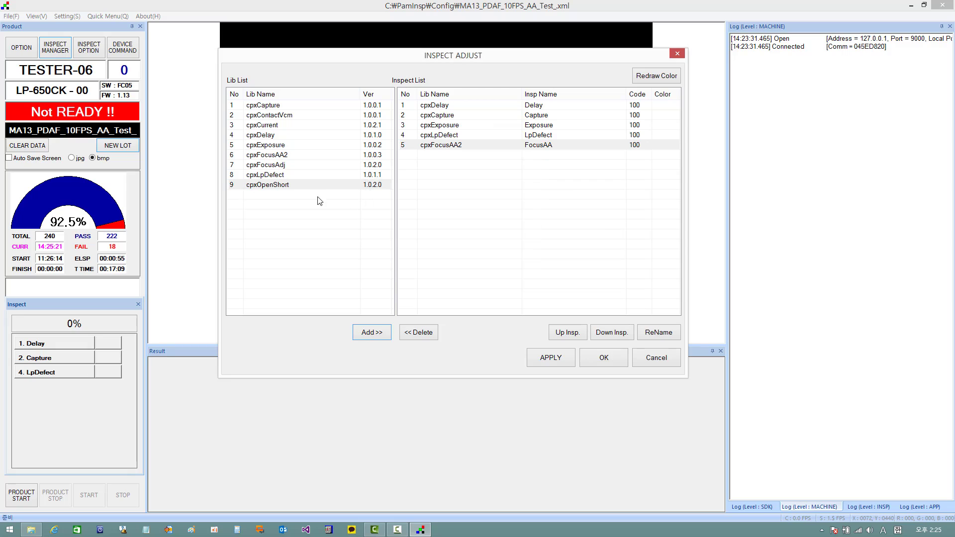
Add the cpxOpenShort library to the Inspect List under the inspection name OpenShort.
click(291, 187)
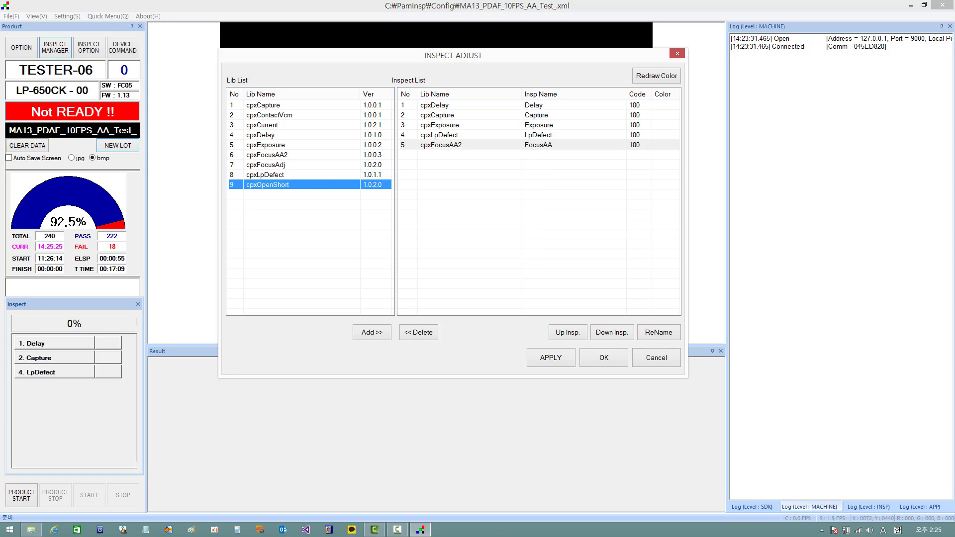
click(372, 332)
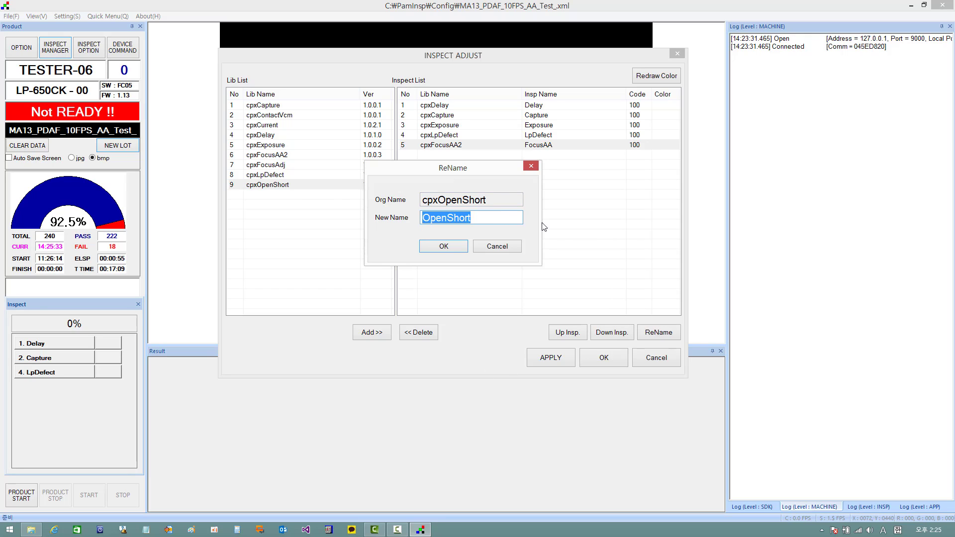
click(449, 247)
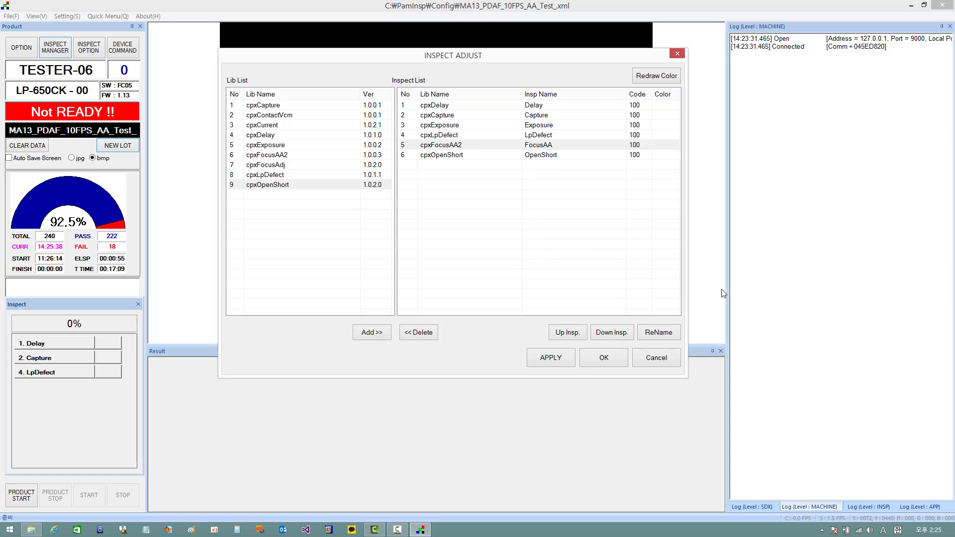
Move the OpenShort inspection up to first place in the Inspect List, ahead of Delay.
click(481, 155)
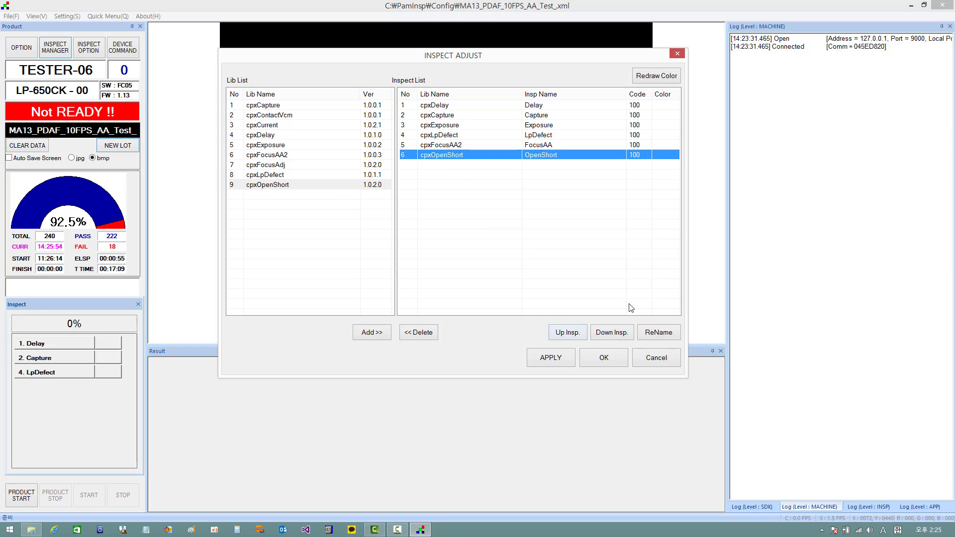
click(568, 331)
click(568, 330)
click(567, 330)
click(568, 330)
click(568, 330)
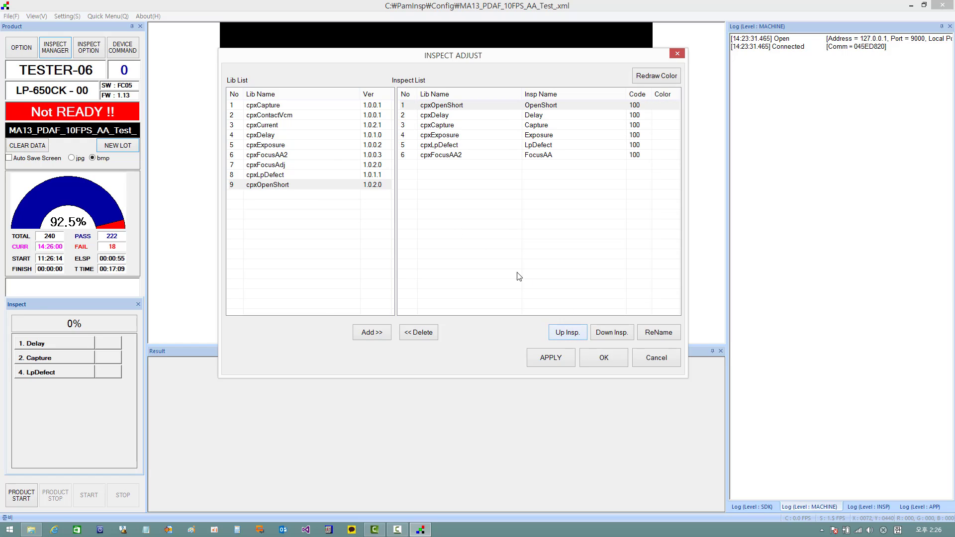
Check the Inspect List order from OpenShort through FocusAA and accept the inspection manager changes.
click(427, 105)
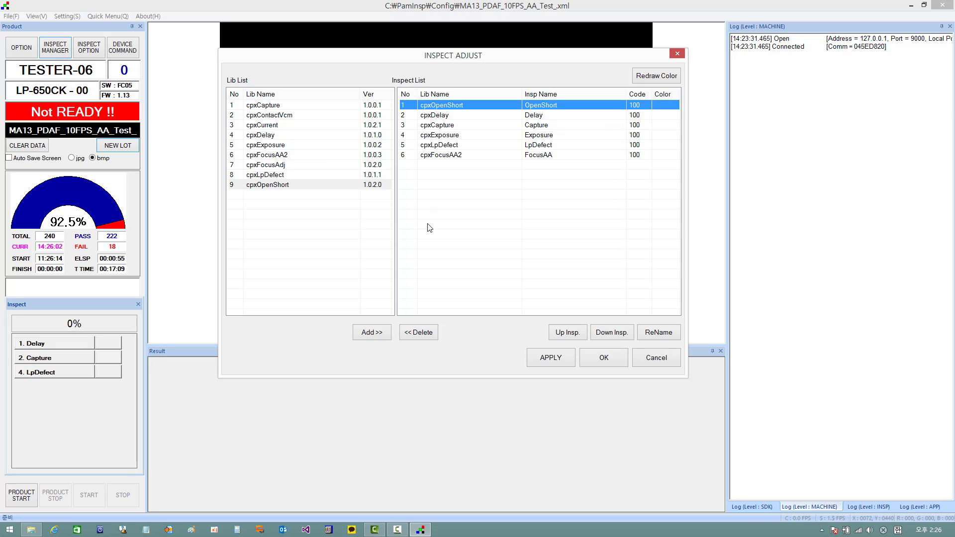
click(451, 117)
click(442, 125)
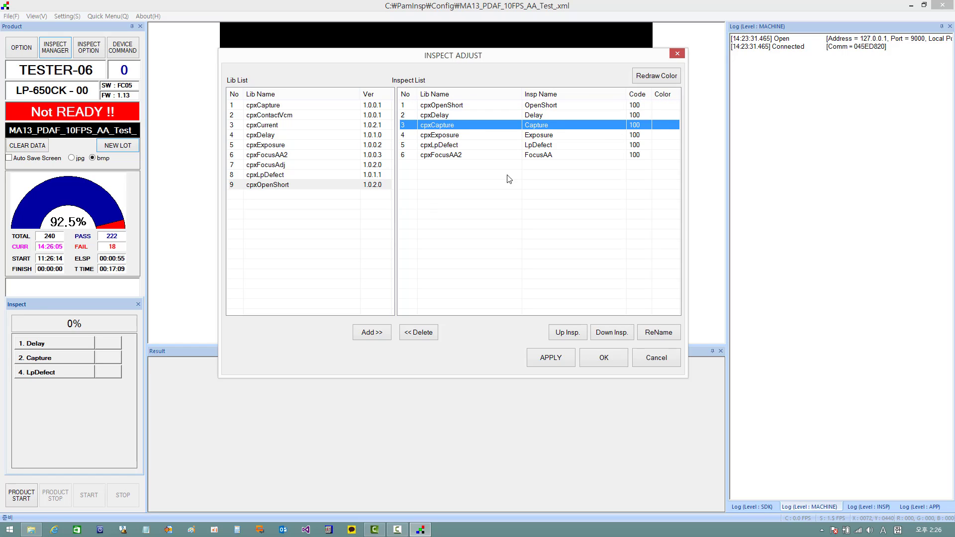
click(446, 136)
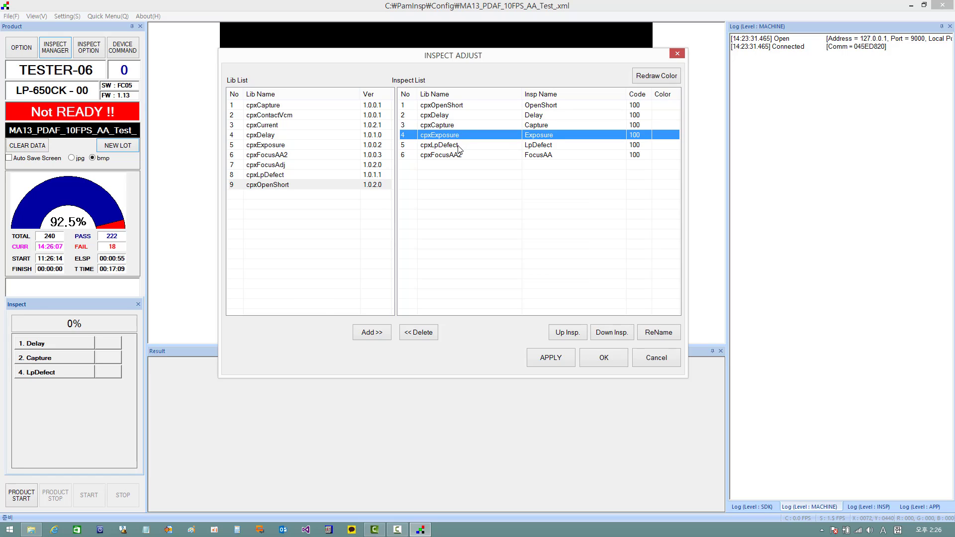
click(450, 147)
click(455, 159)
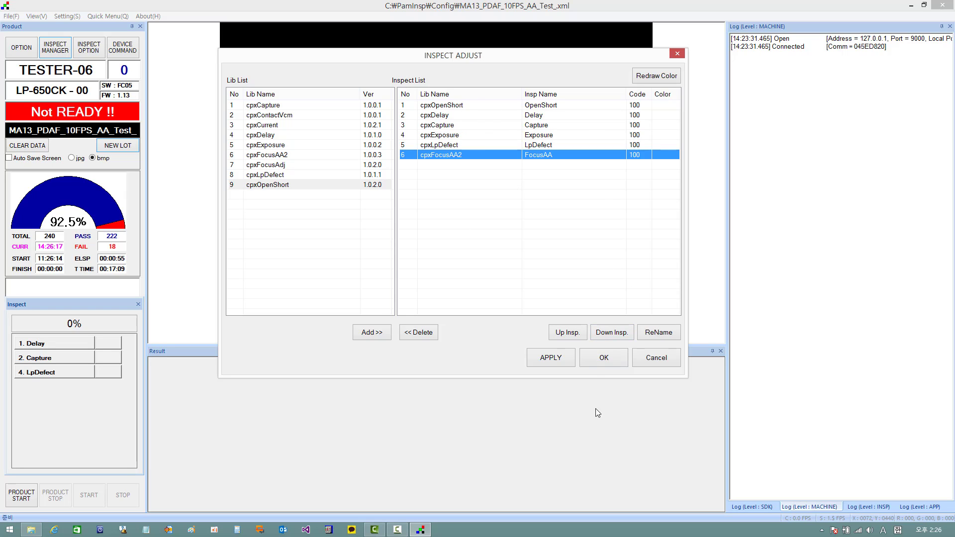
click(602, 358)
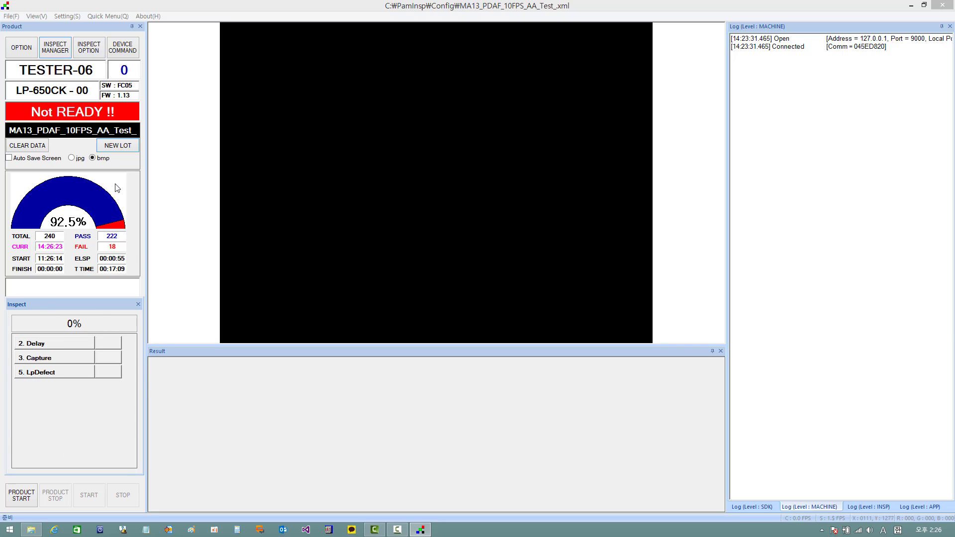
Enable OpenShort in the inspect options, accept the change, and run the OpenShort inspection once.
click(95, 53)
drag(369, 38, 522, 25)
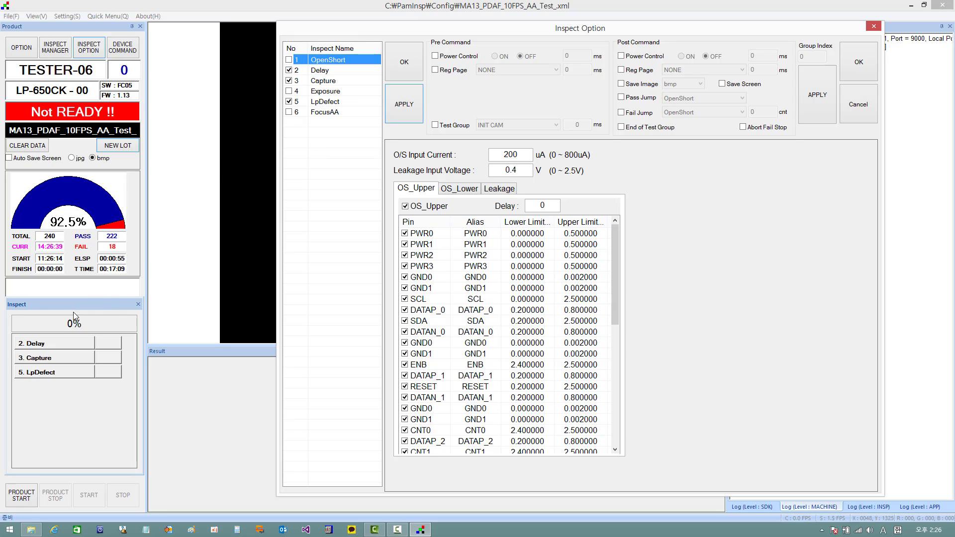
click(289, 60)
click(401, 69)
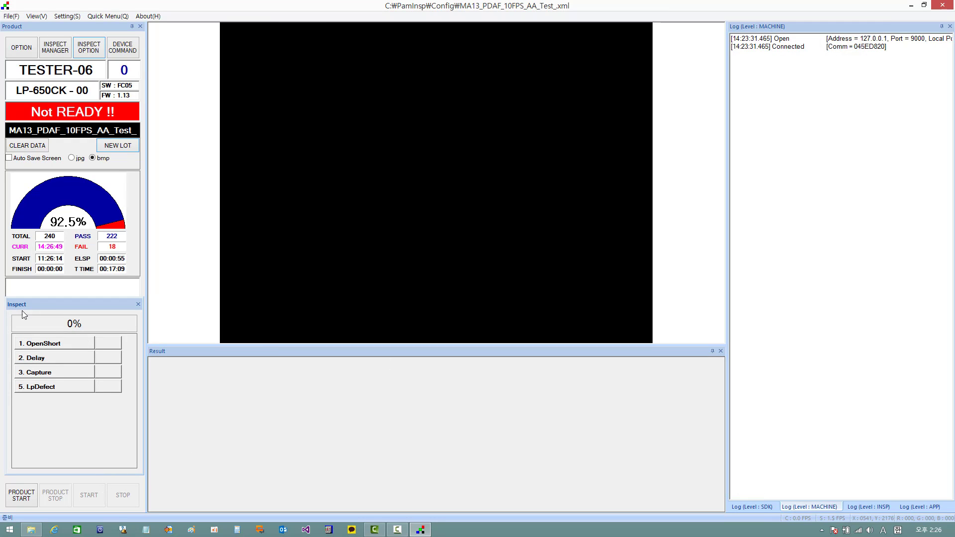
click(39, 347)
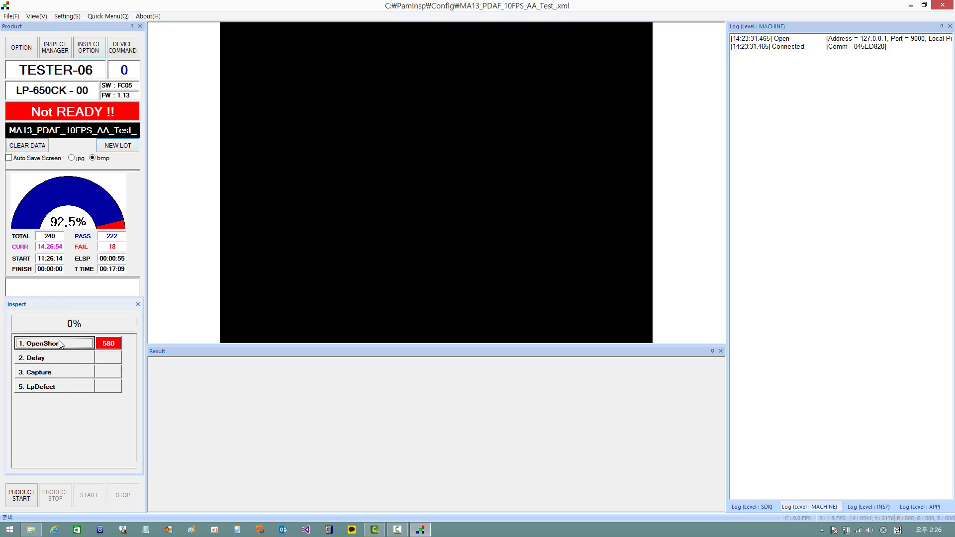
Reopen the inspect options and set OpenShort's pre commands to Power Control ON with a 10 ms delay and Reg Page REG_INIT.
click(90, 48)
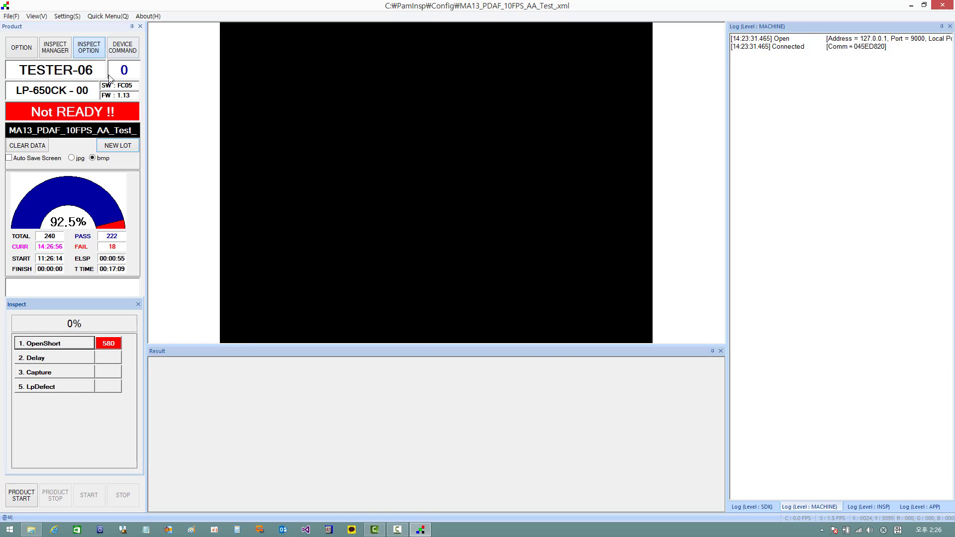
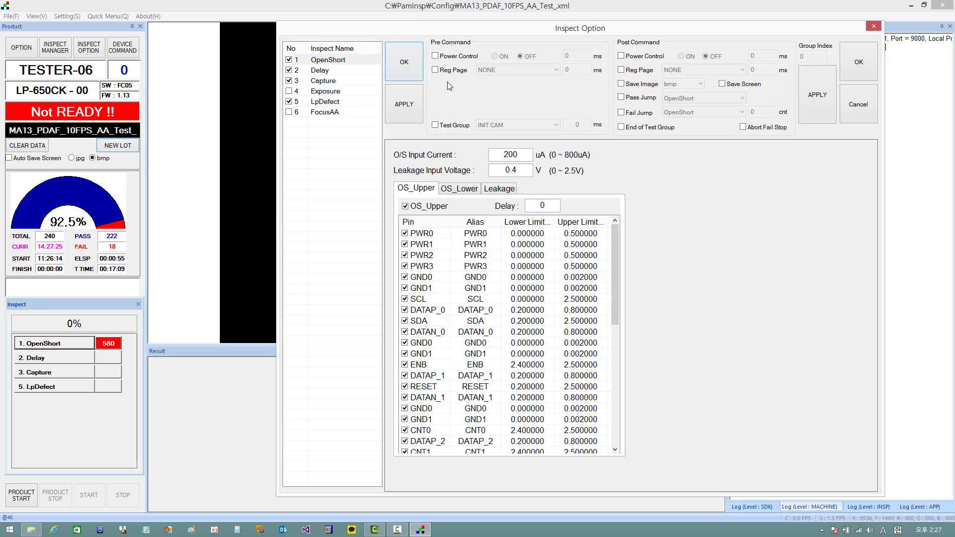
click(332, 60)
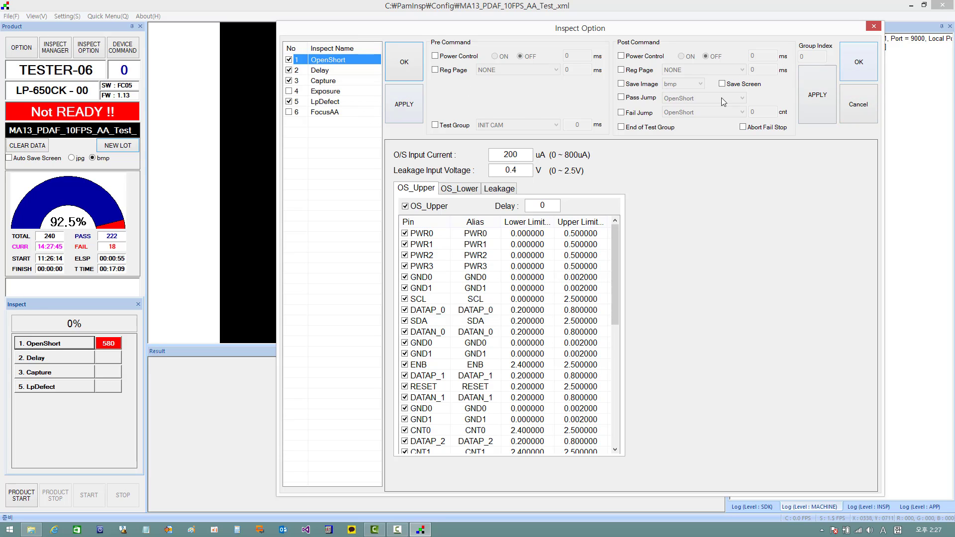
click(461, 58)
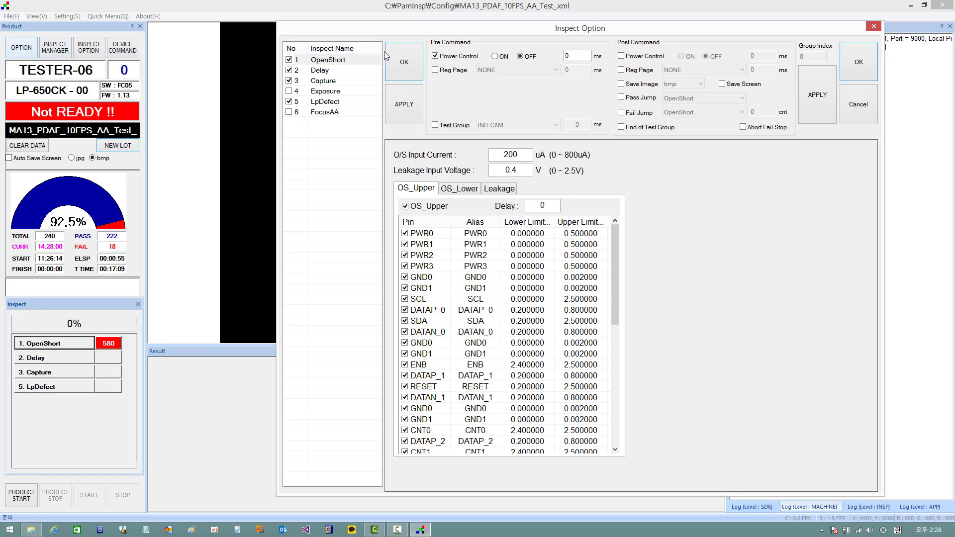
click(497, 57)
double_click(571, 56)
click(435, 70)
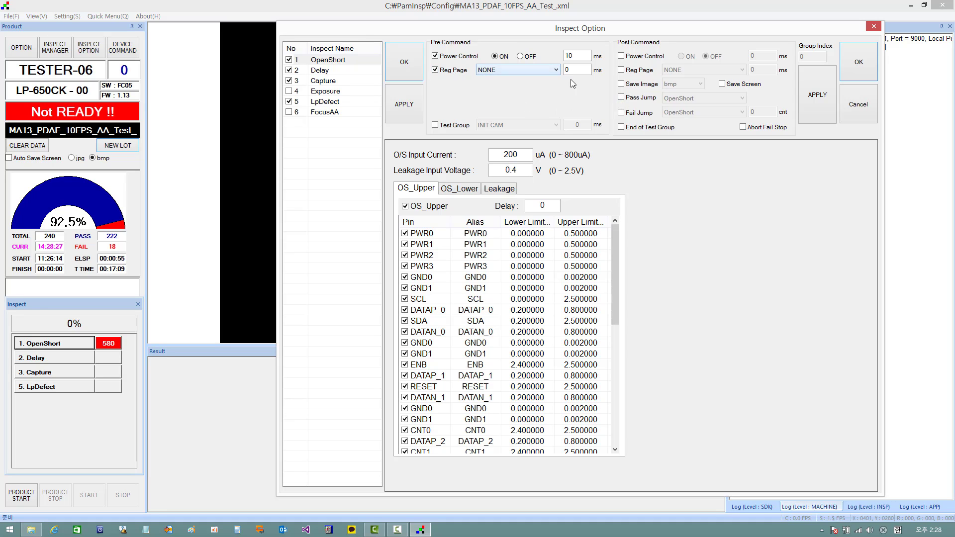
click(504, 70)
click(458, 83)
click(526, 74)
click(522, 85)
click(331, 61)
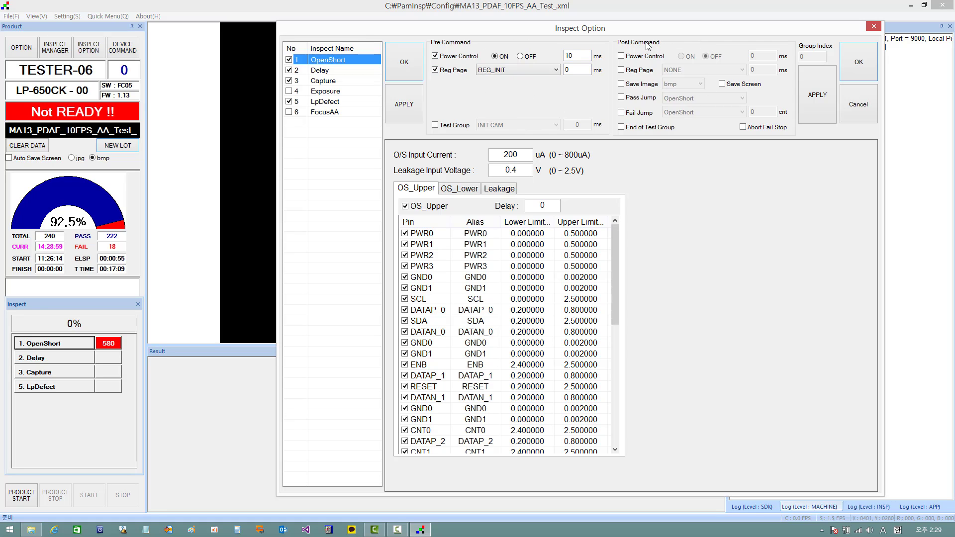
Disable OpenShort's pre commands and enable post commands with Power Control ON and Reg Page REG_INIT.
click(435, 56)
click(436, 70)
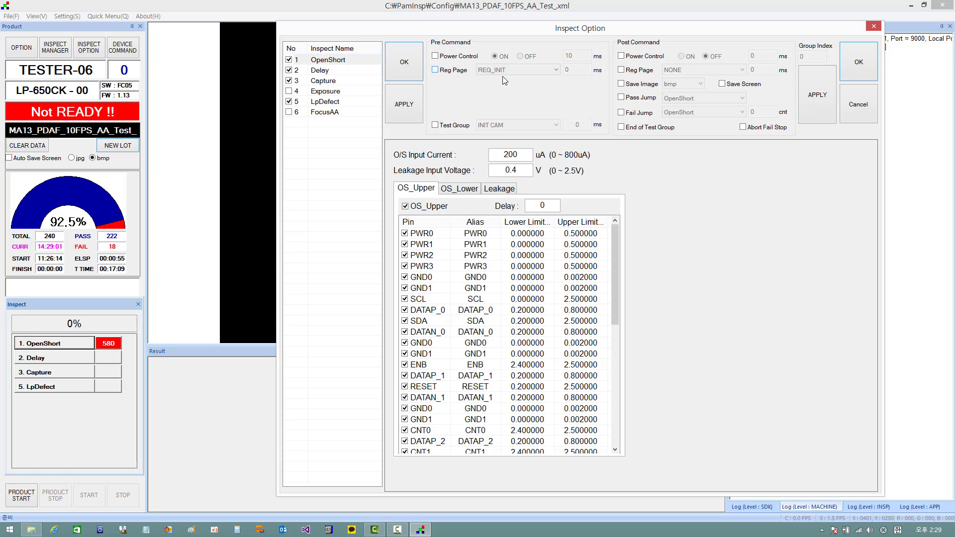
click(621, 56)
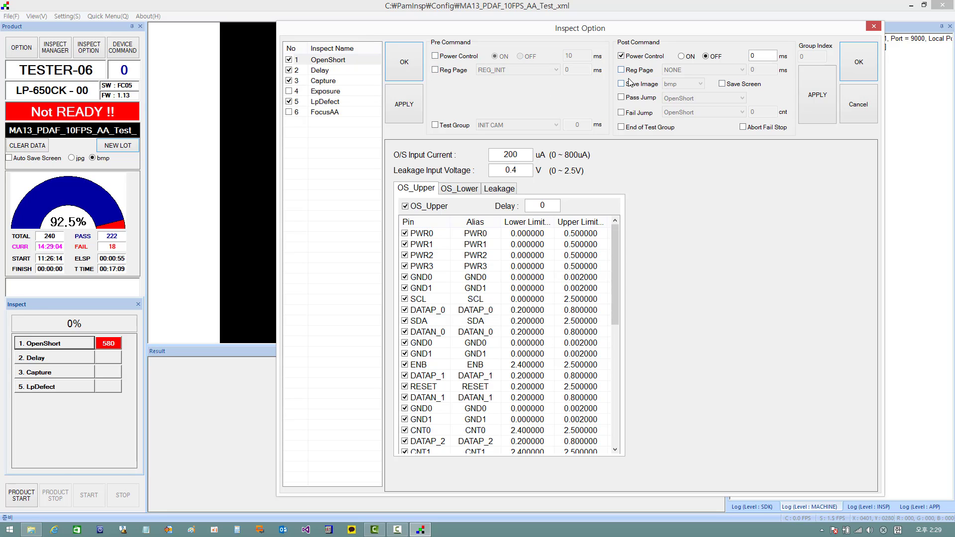
click(625, 71)
click(681, 56)
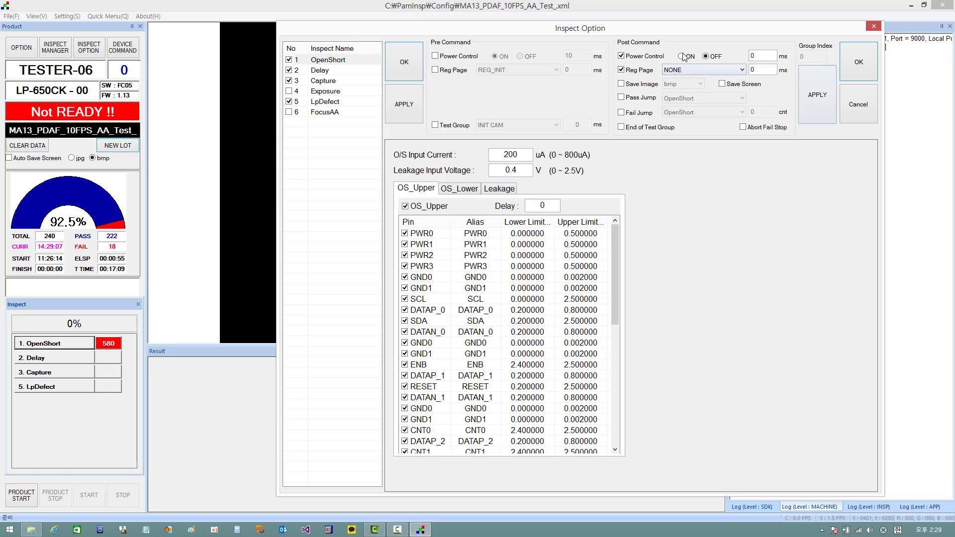
click(711, 70)
click(687, 86)
click(324, 61)
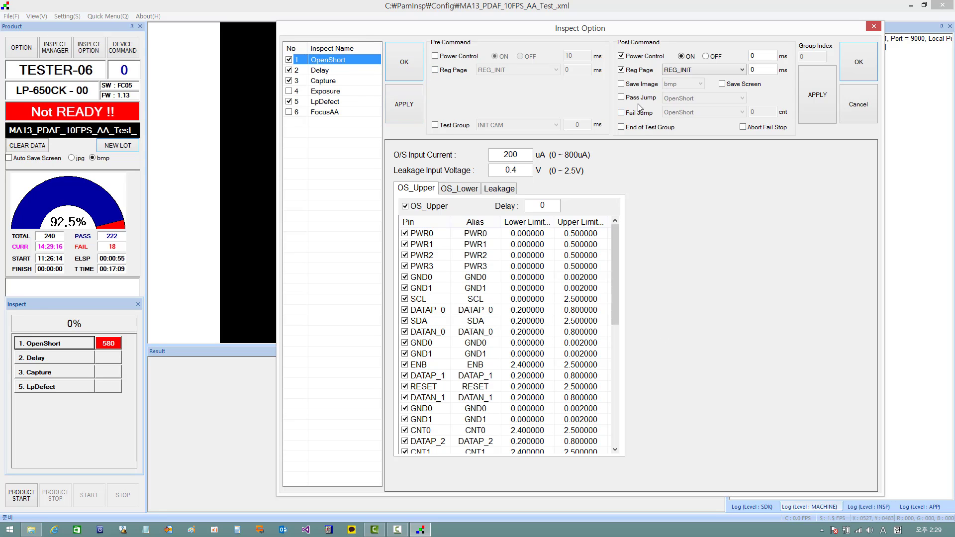
Compare the pre and post command settings of the Delay inspection with those of OpenShort.
click(323, 73)
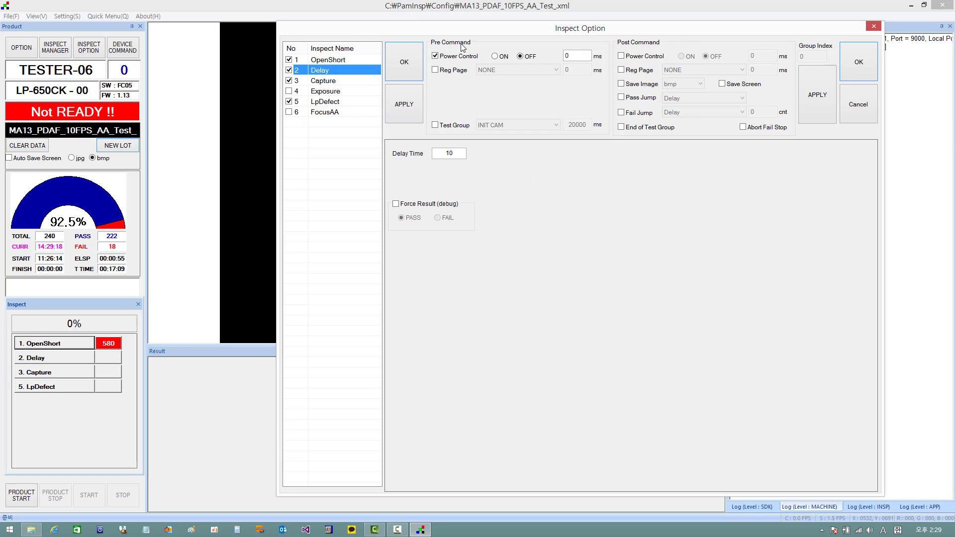
click(366, 60)
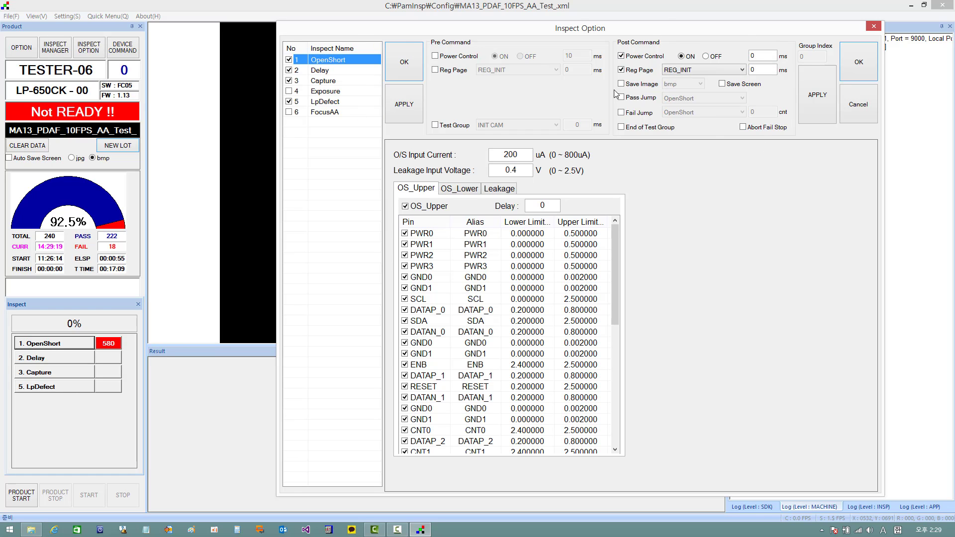
click(327, 71)
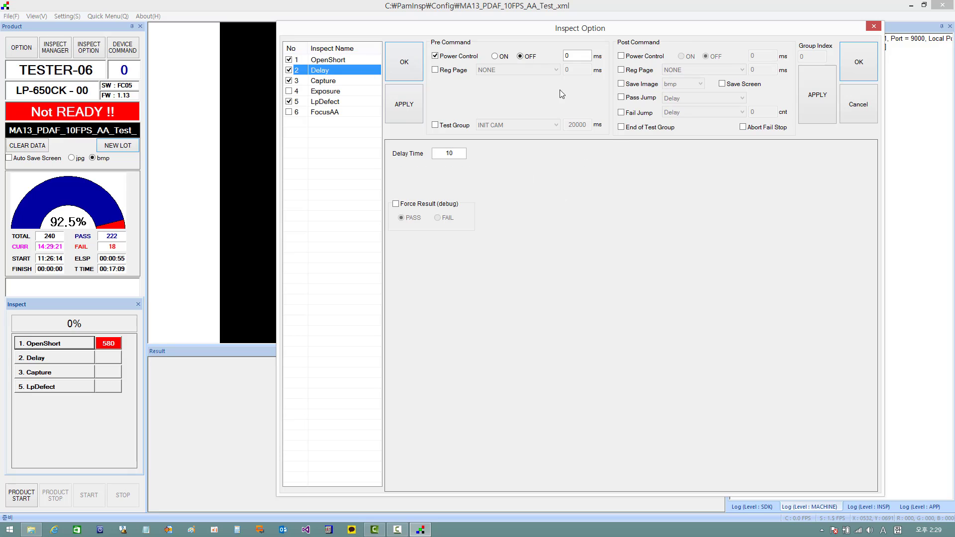
Disable the Reg Page and Power Control post commands of the OpenShort inspection.
click(348, 59)
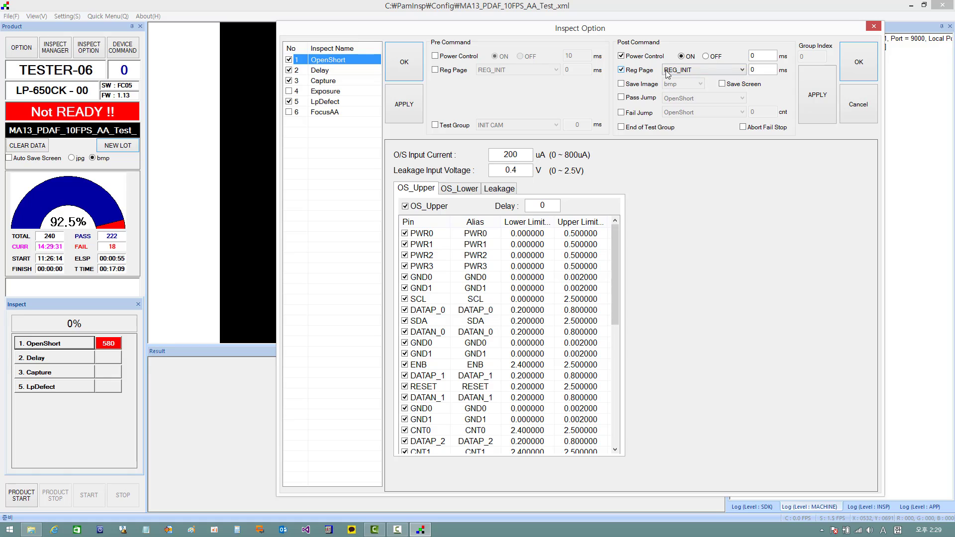
click(637, 71)
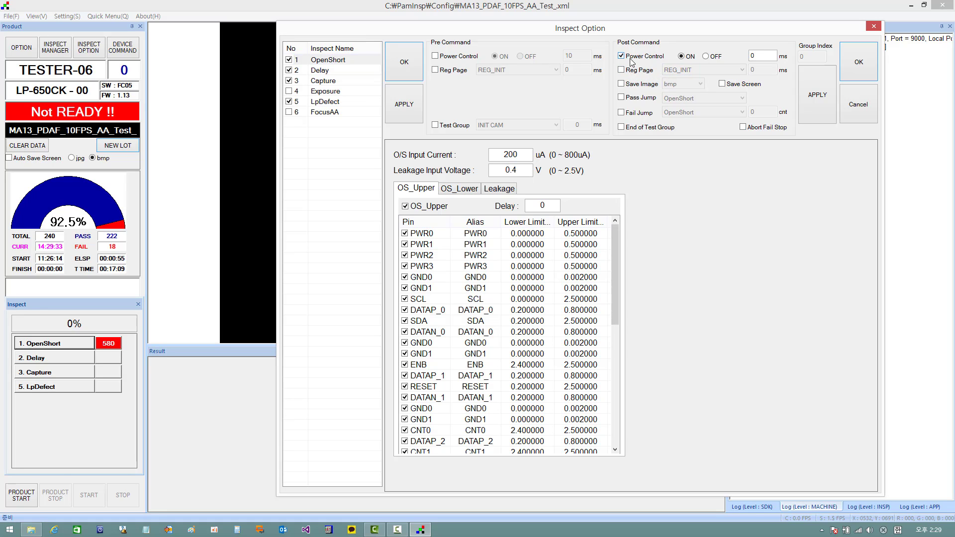
click(635, 57)
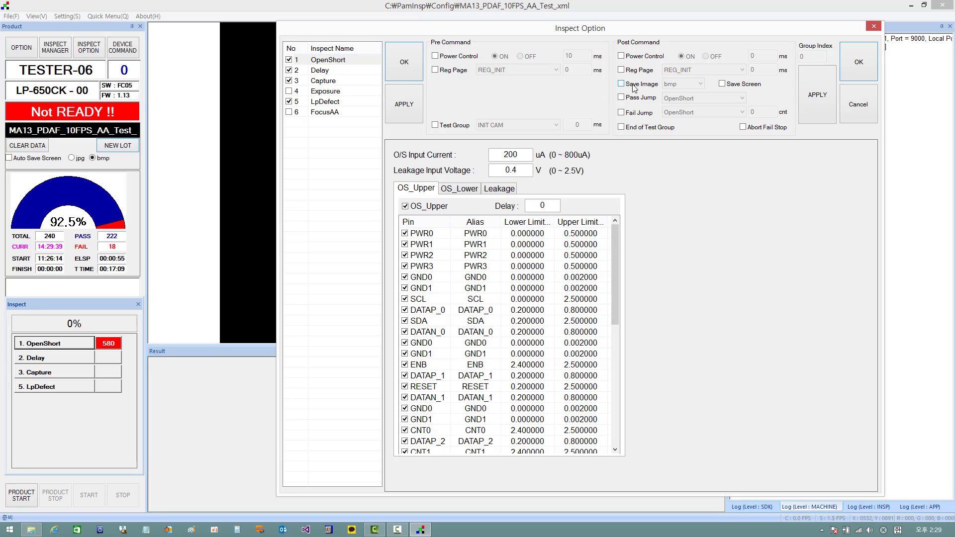
Try the Save Image post command in bmp format and the Save Screen option for OpenShort.
click(622, 85)
click(685, 83)
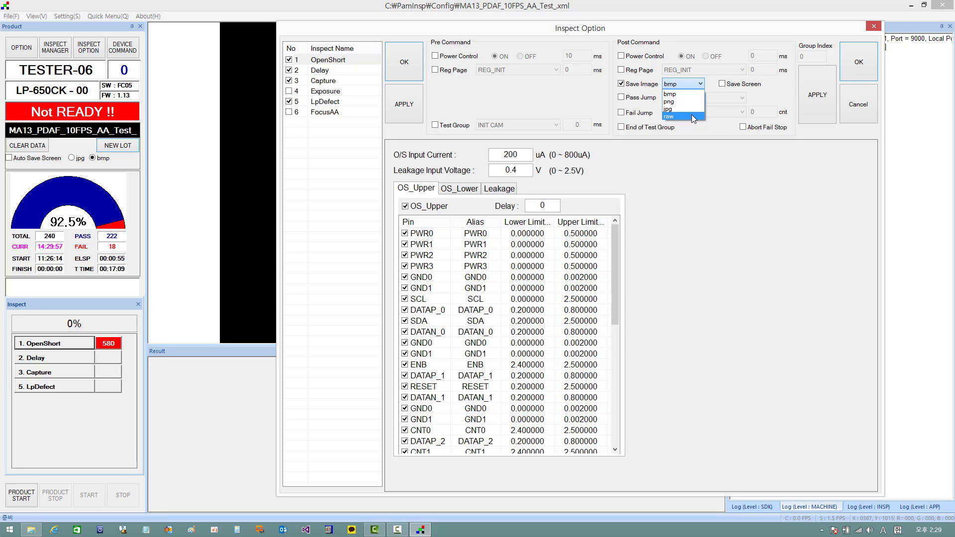
click(729, 148)
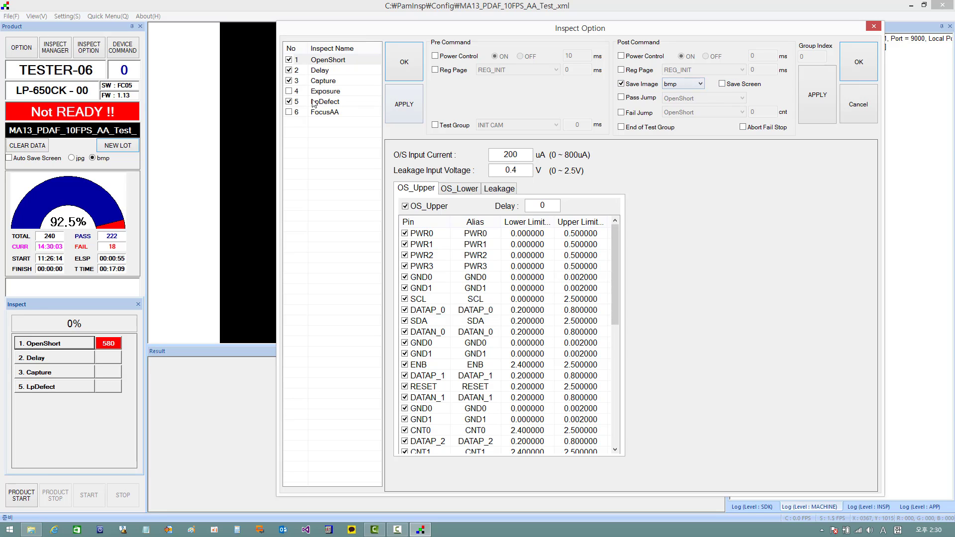
click(722, 84)
click(746, 88)
click(621, 84)
Try a Pass Jump to Exposure in OpenShort's post commands.
click(622, 97)
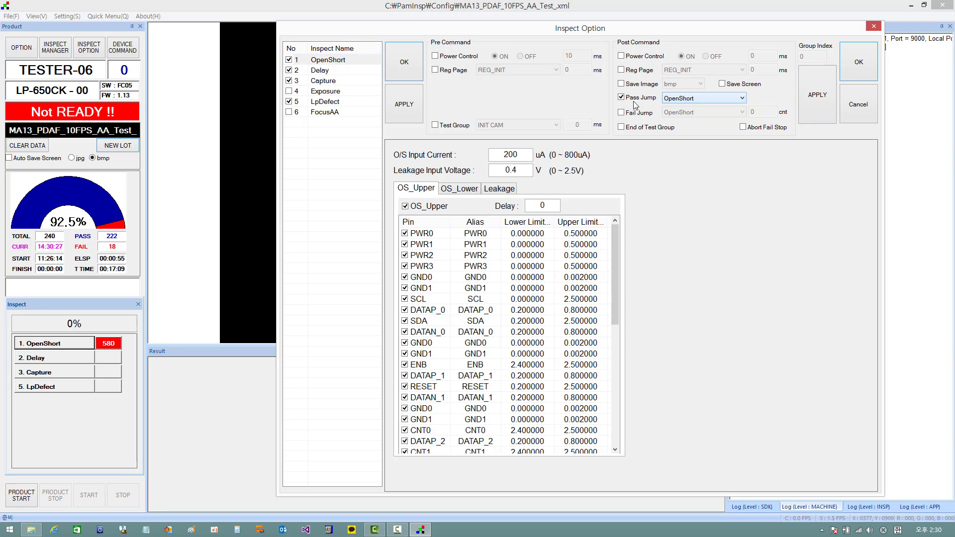
click(712, 99)
click(721, 131)
click(621, 97)
key(Delete)
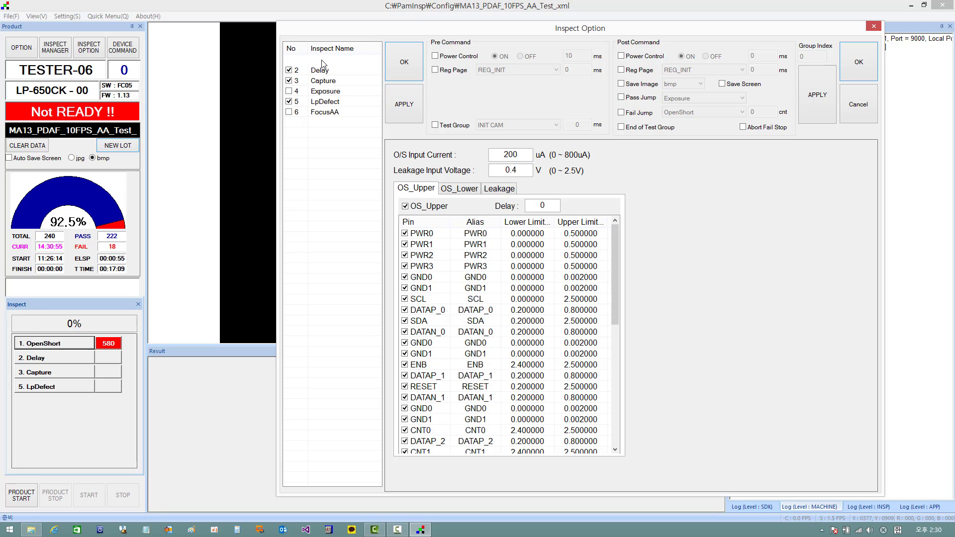
Enable Fail Jump in OpenShort's post commands and try LpDefect as the jump target.
click(322, 62)
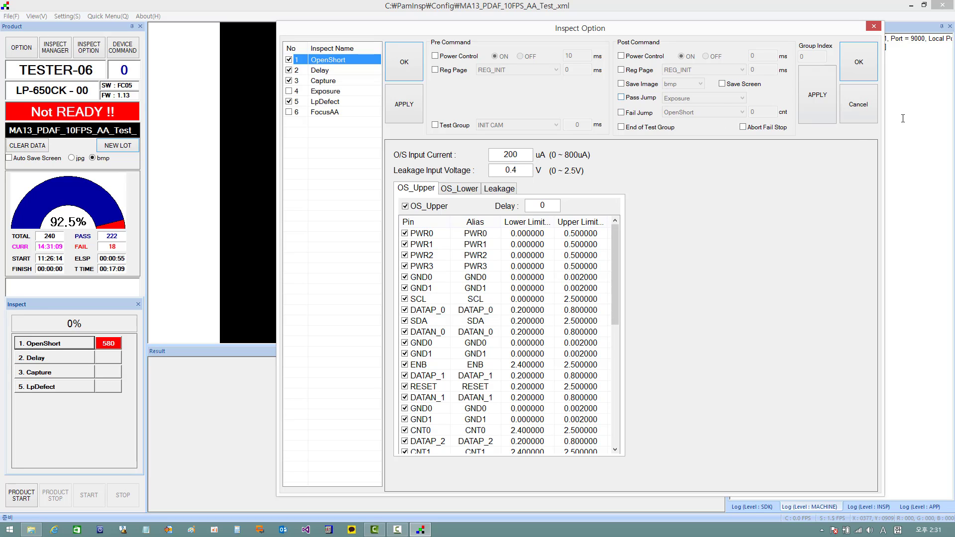
click(641, 113)
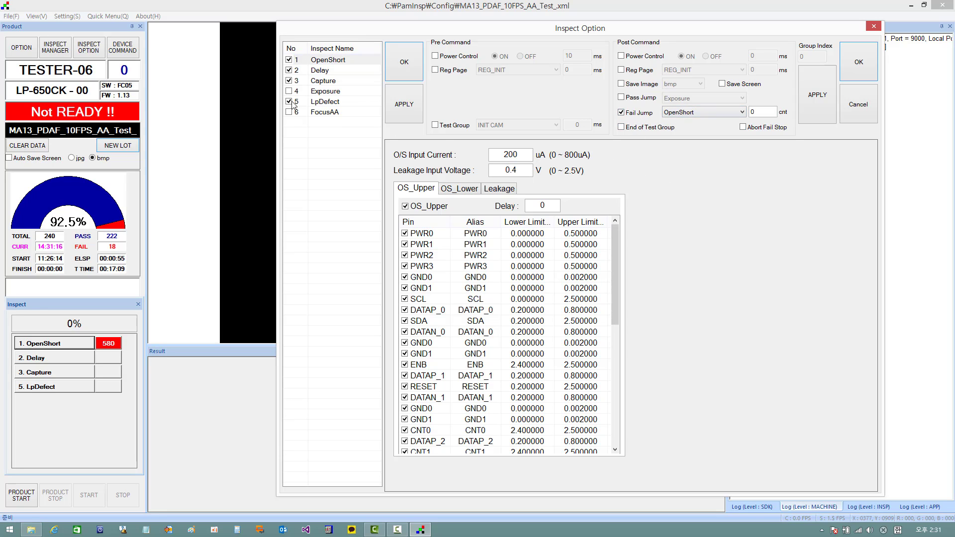
click(708, 111)
click(731, 151)
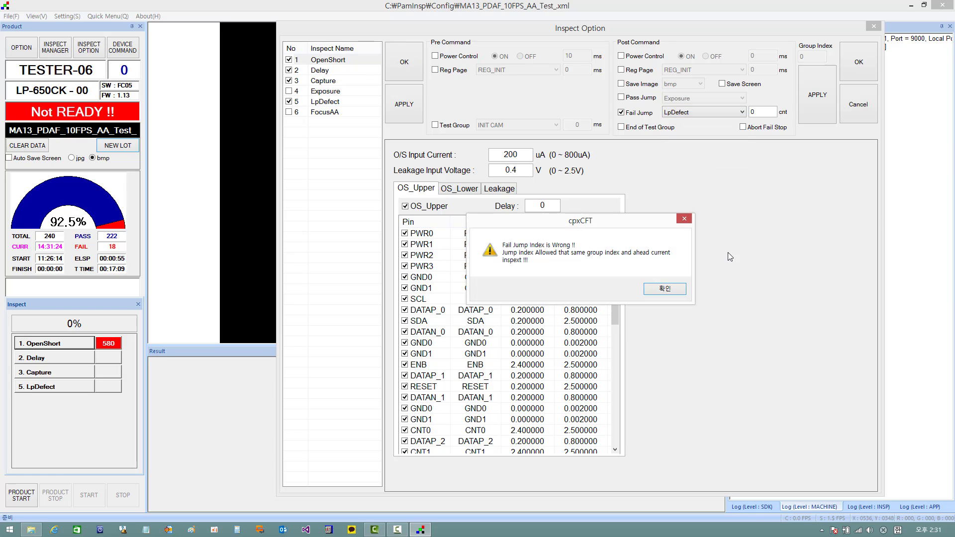
click(687, 217)
Try a Fail Jump to Delay in the post commands of the LpDefect inspection.
click(338, 102)
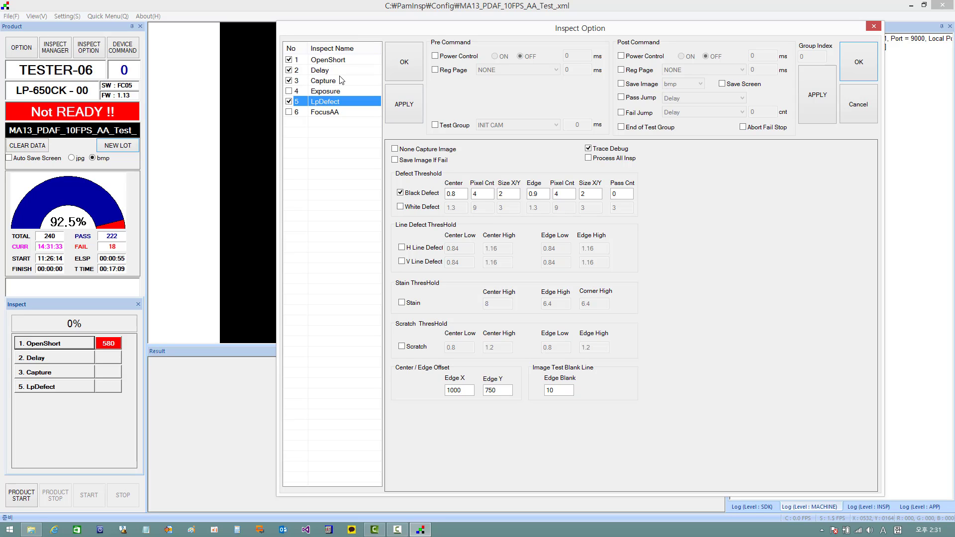
click(635, 114)
click(703, 112)
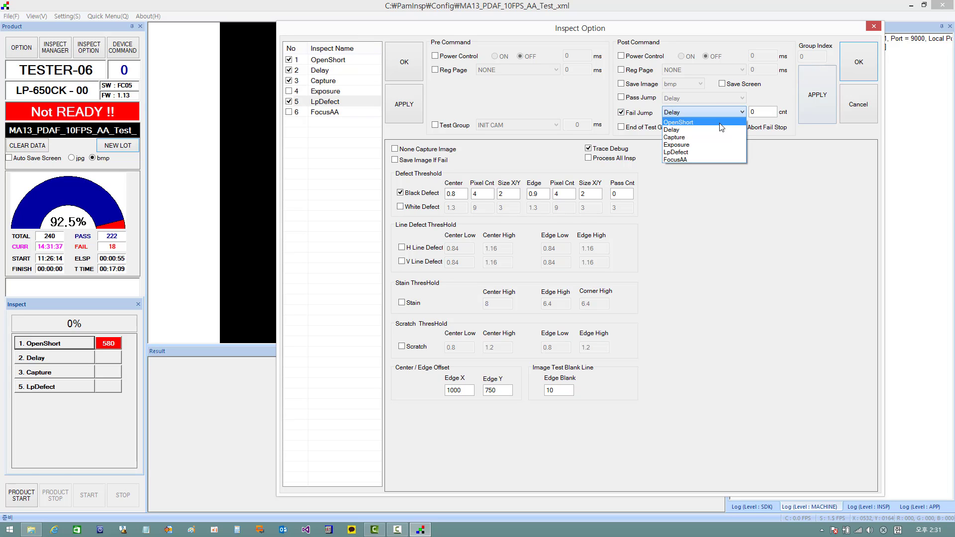
click(681, 129)
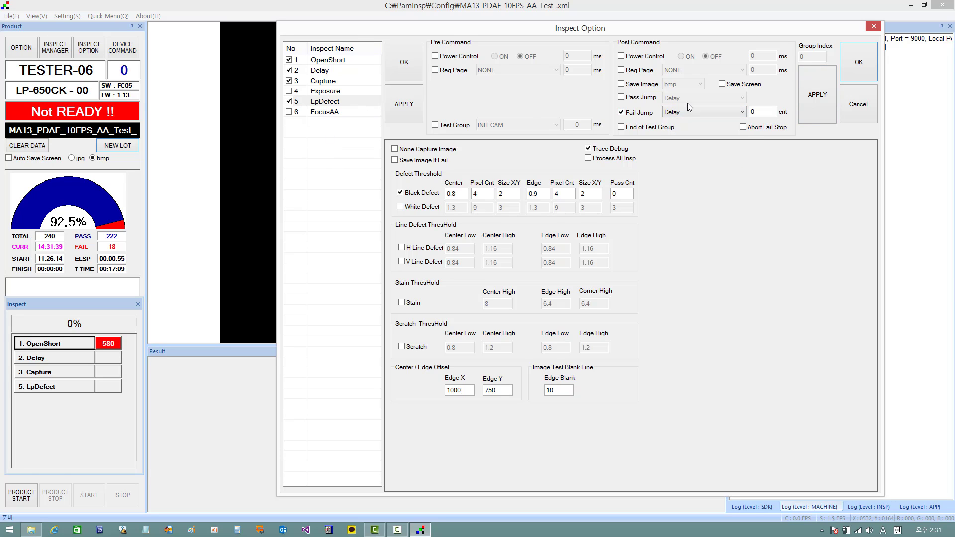
click(628, 115)
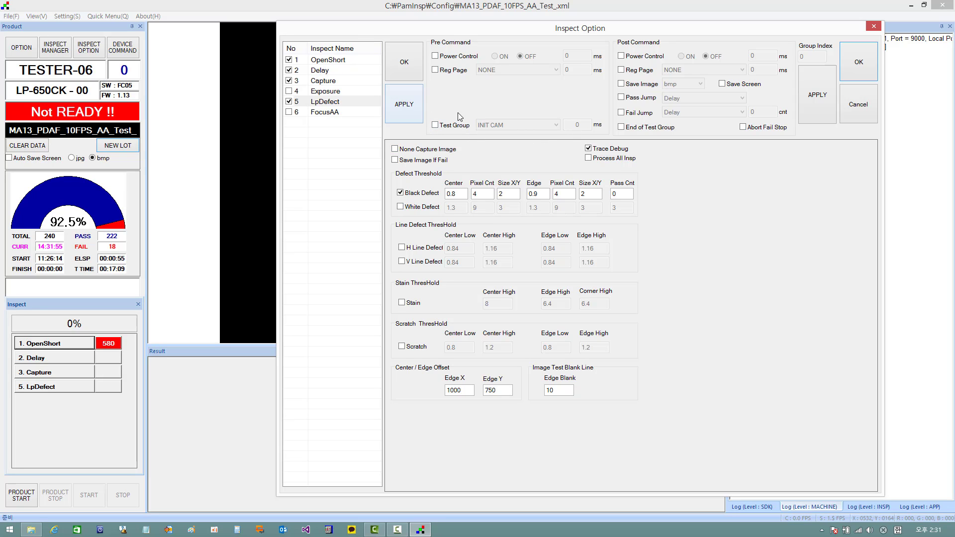
Enable Test Group INIT CAM as LpDefect's pre command and End of Test Group as its post command.
click(440, 125)
click(644, 129)
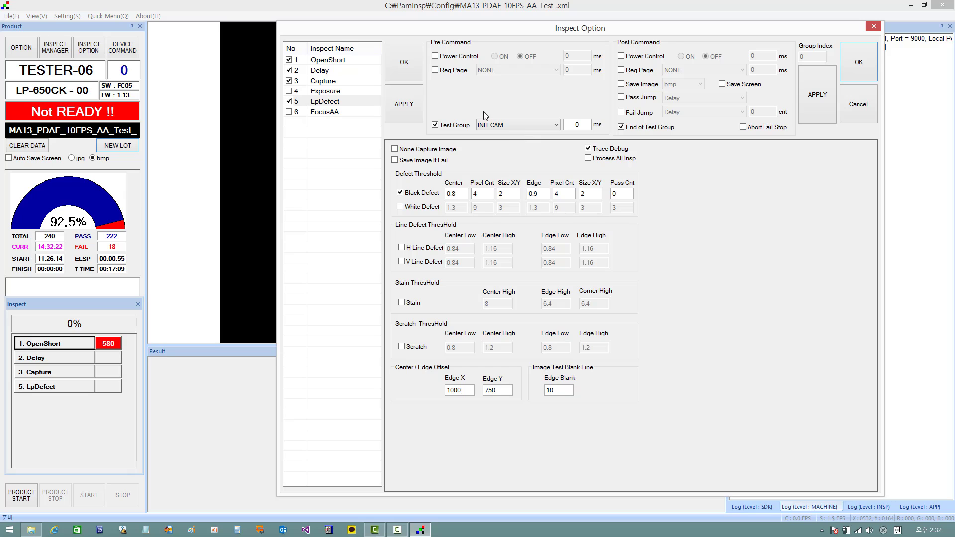
Check the Delay and Capture settings, and enable the Test Group pre command MACRO 10 for Exposure.
click(337, 61)
click(339, 71)
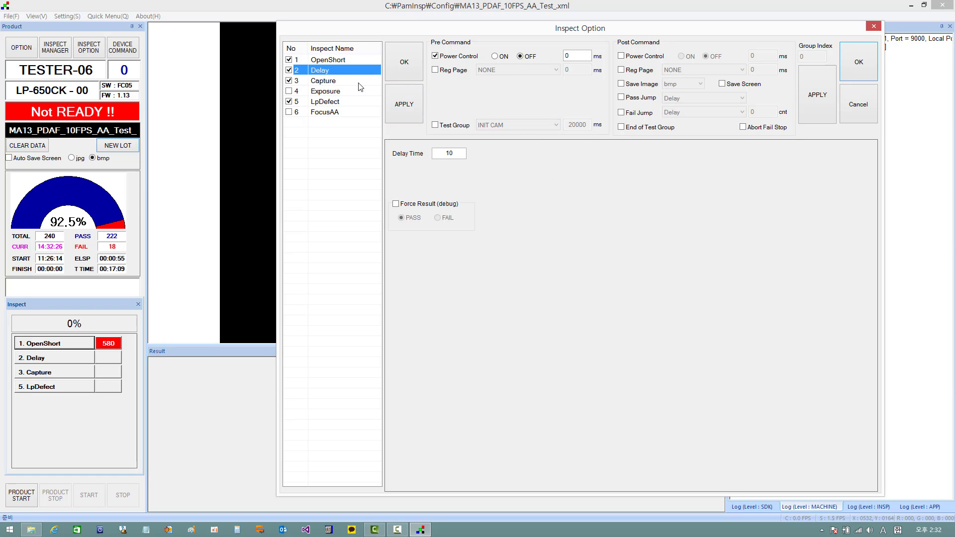
click(340, 82)
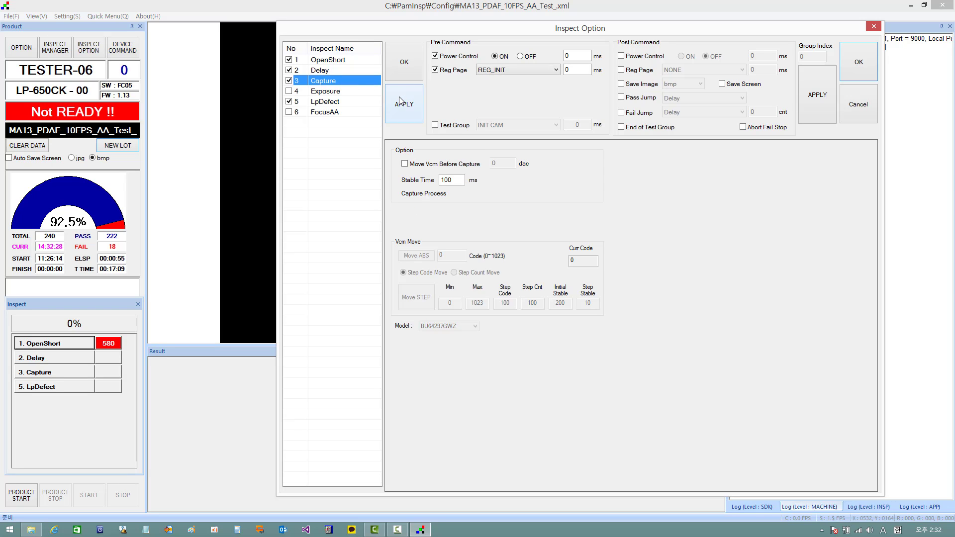
click(400, 102)
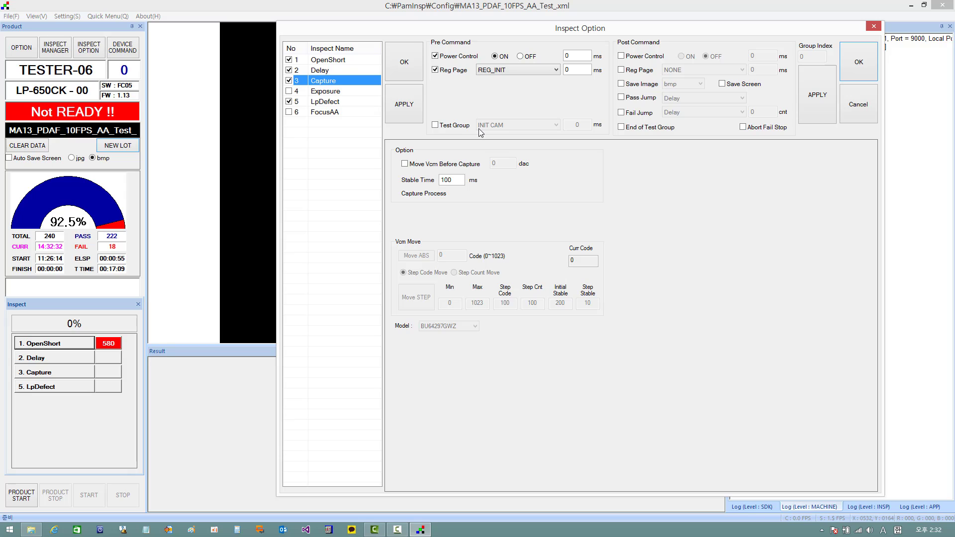
click(343, 93)
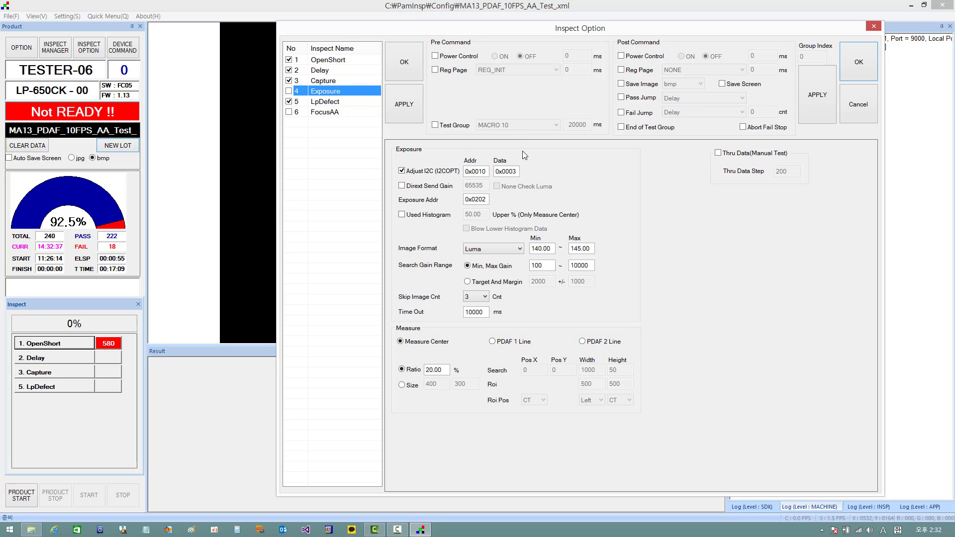
click(435, 125)
click(491, 123)
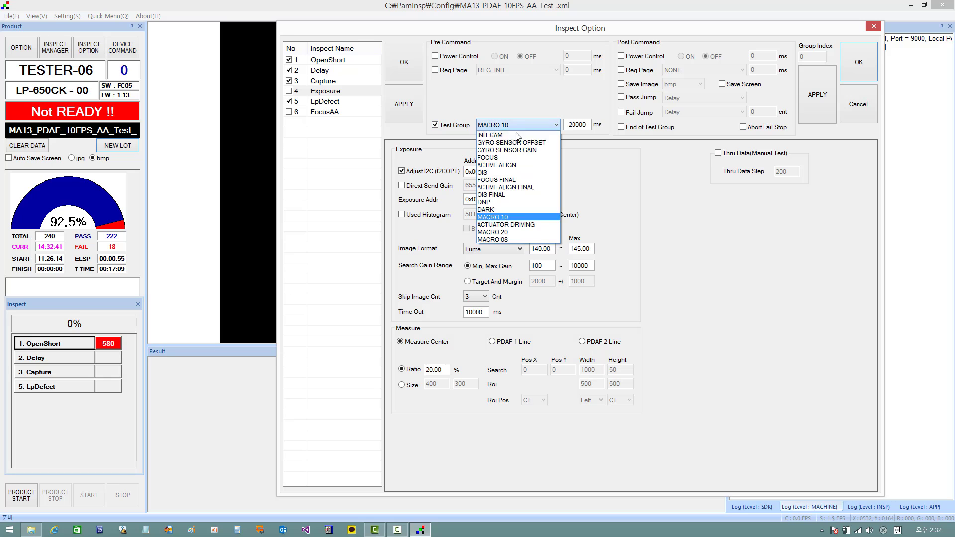
Enable the Test Group pre command for OpenShort with INIT CAM as the group type.
click(329, 60)
click(354, 61)
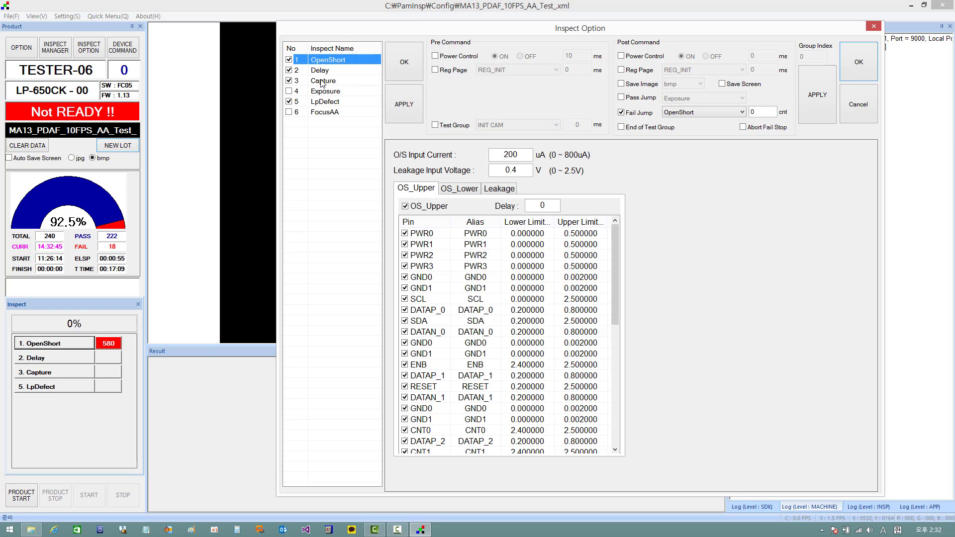
click(435, 125)
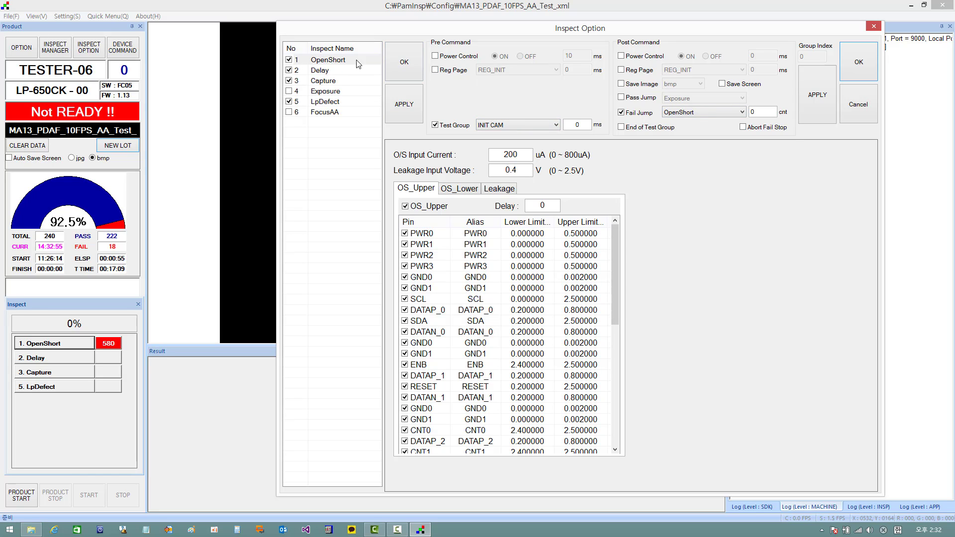
click(331, 62)
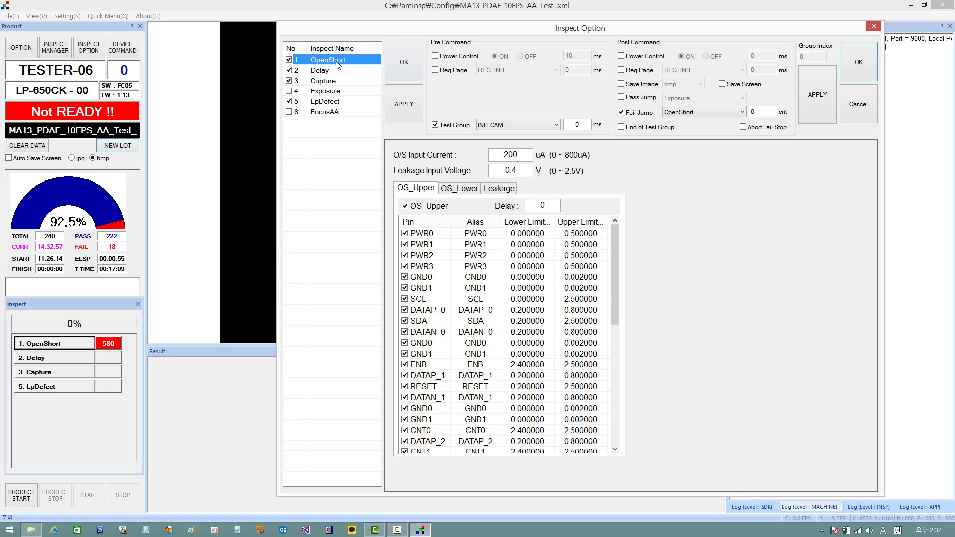
click(507, 122)
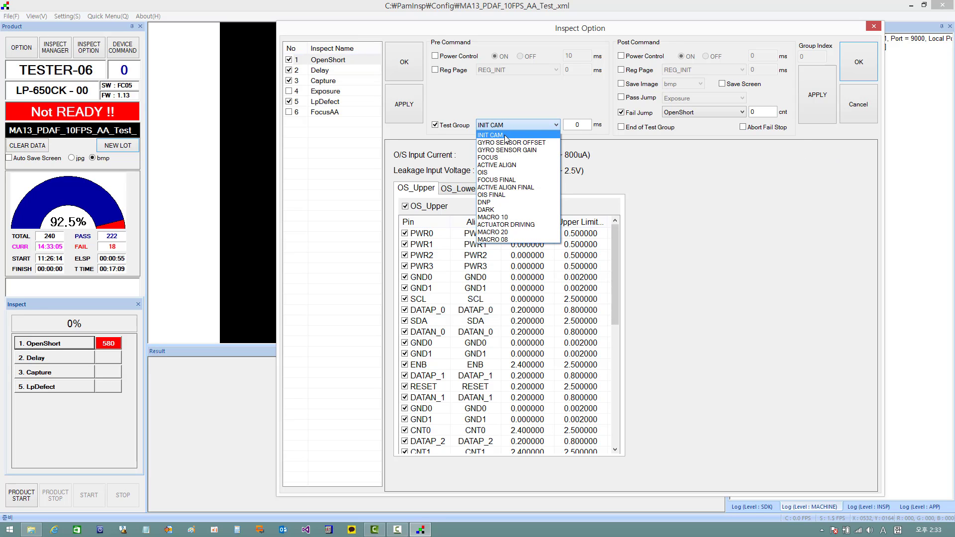
click(766, 169)
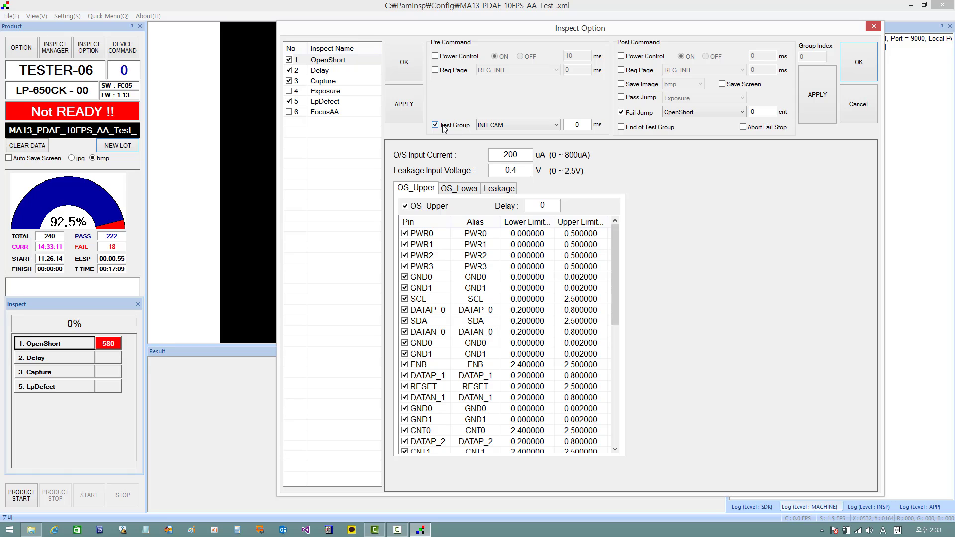
click(327, 60)
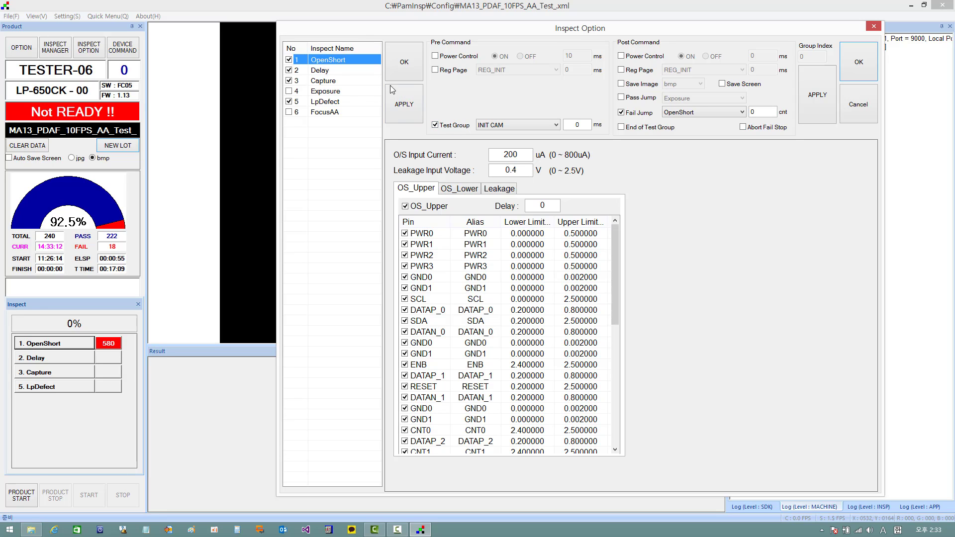
click(445, 125)
click(456, 125)
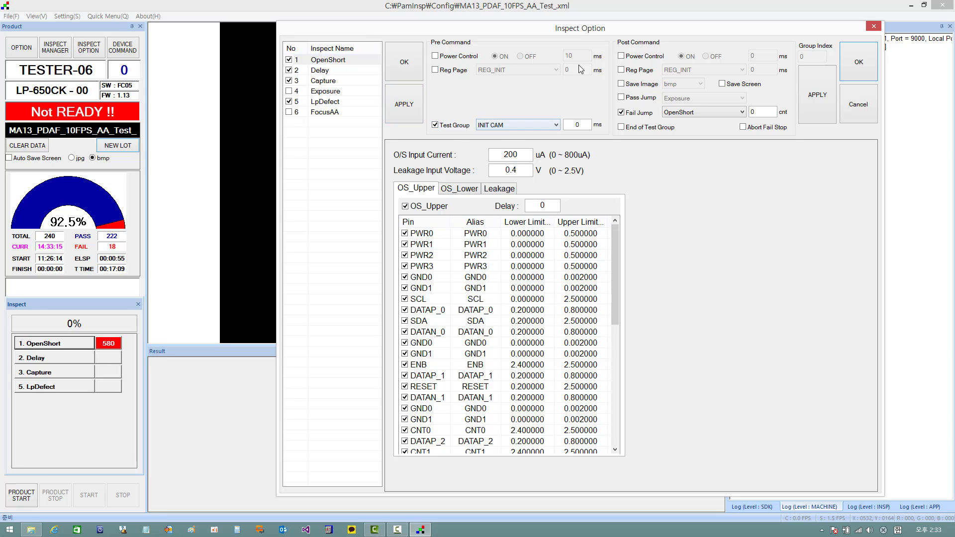
Review the group settings of Delay and OpenShort, and enable End of Test Group for Capture.
click(324, 70)
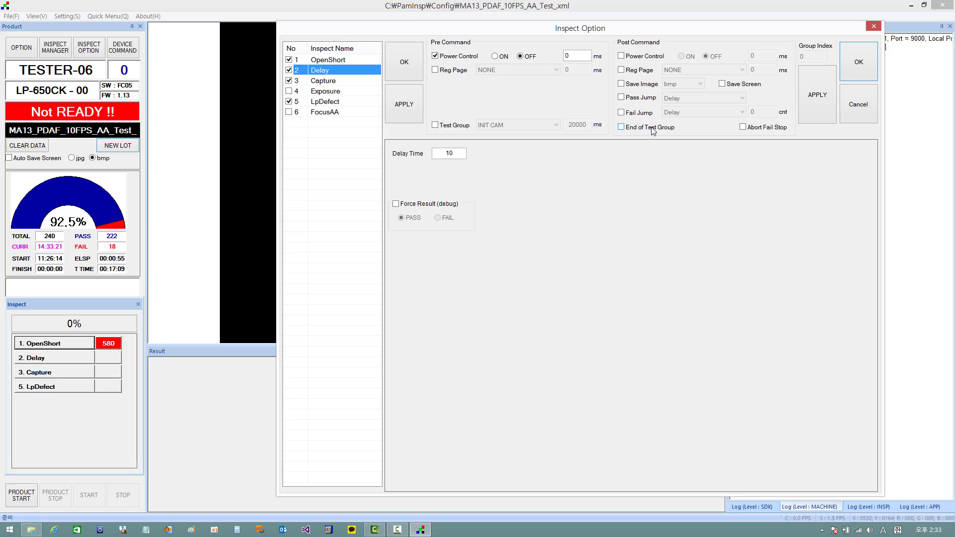
click(321, 62)
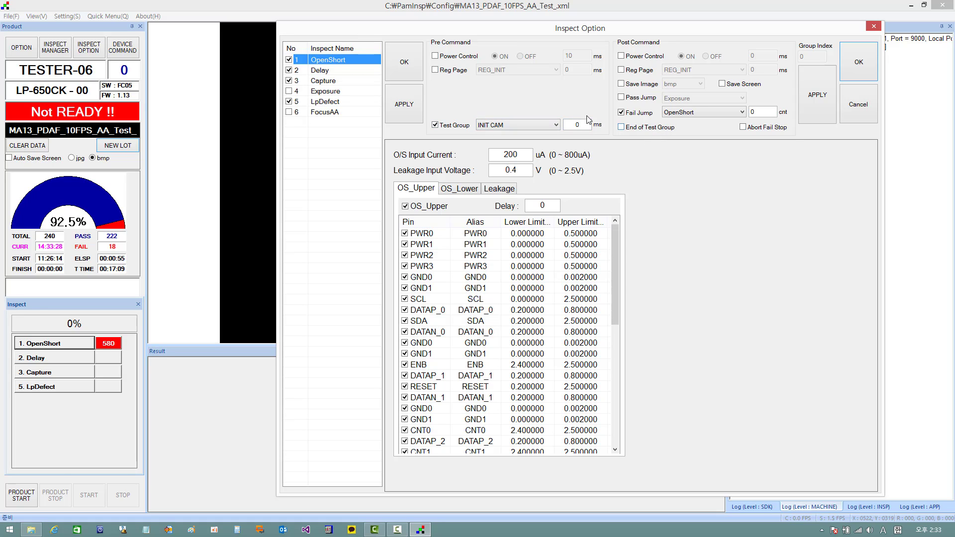
click(329, 72)
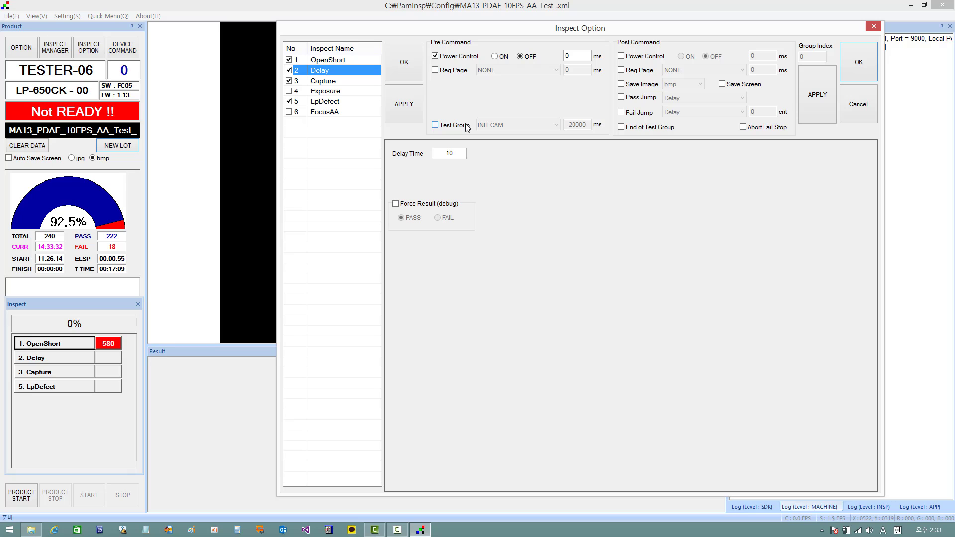
click(347, 81)
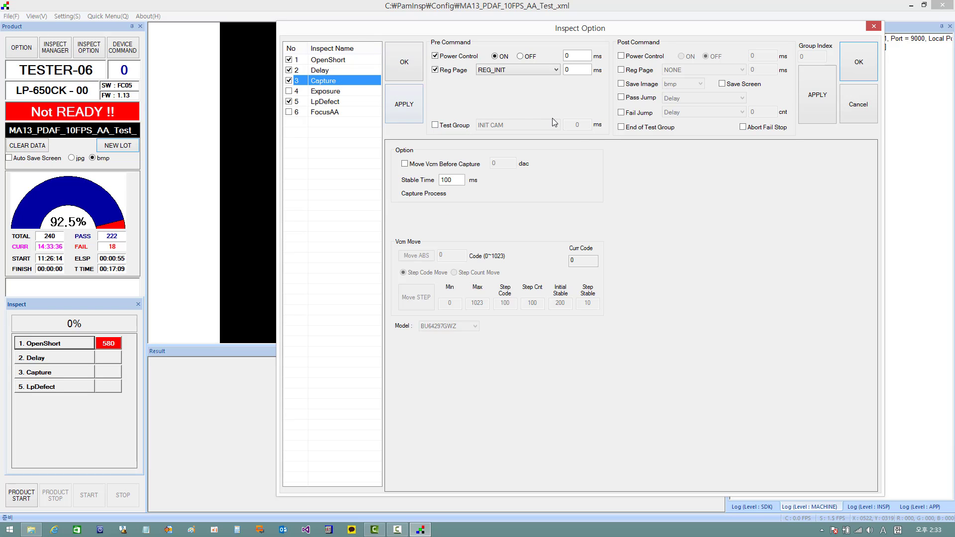
click(622, 127)
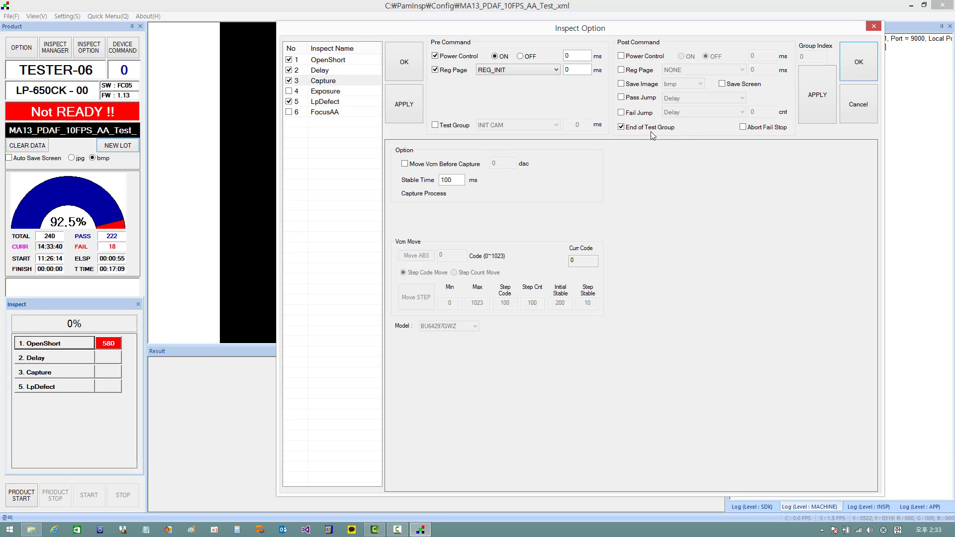
Check the Test Group command and its time value in OpenShort's pre commands.
click(332, 61)
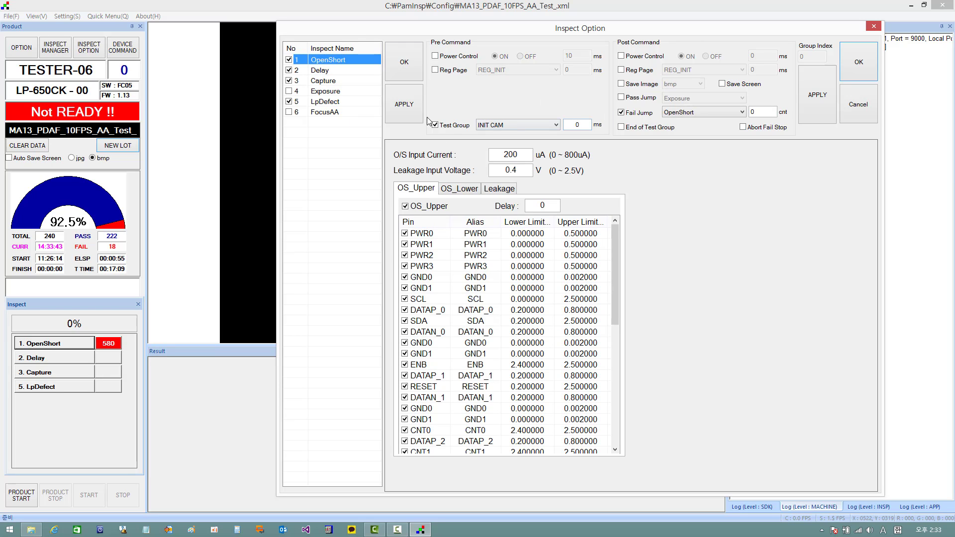
double_click(573, 126)
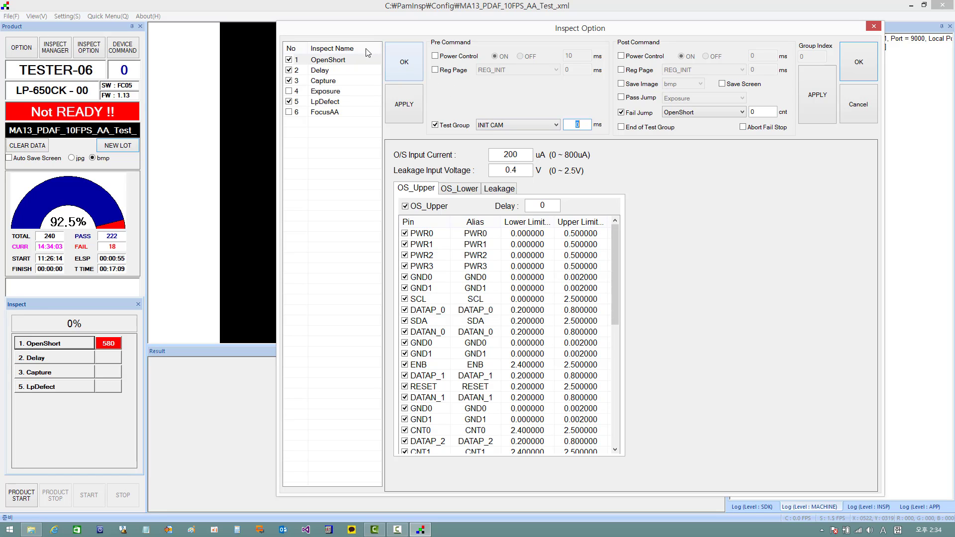
click(345, 61)
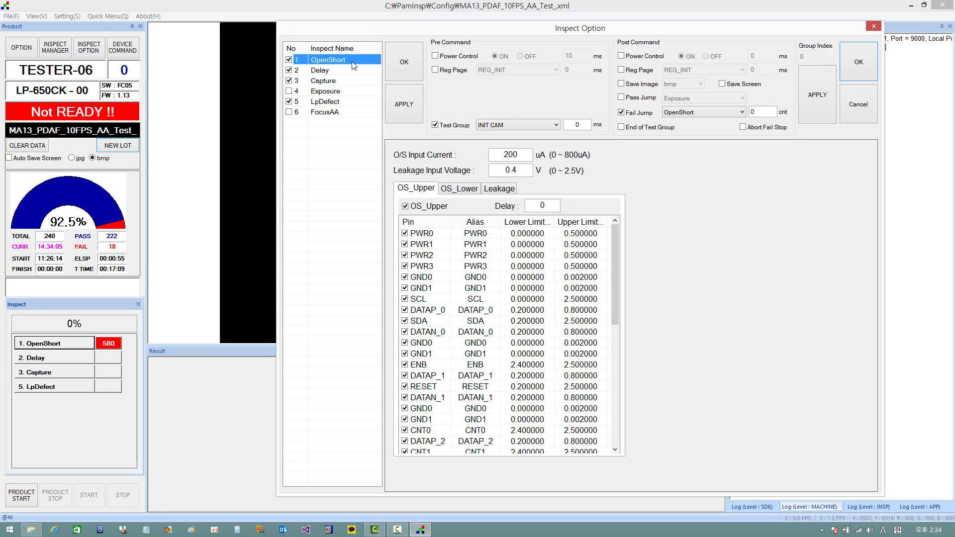
Compare the test group settings of OpenShort, Delay and Capture, and select the Test Group time value in OpenShort's pre commands.
click(347, 71)
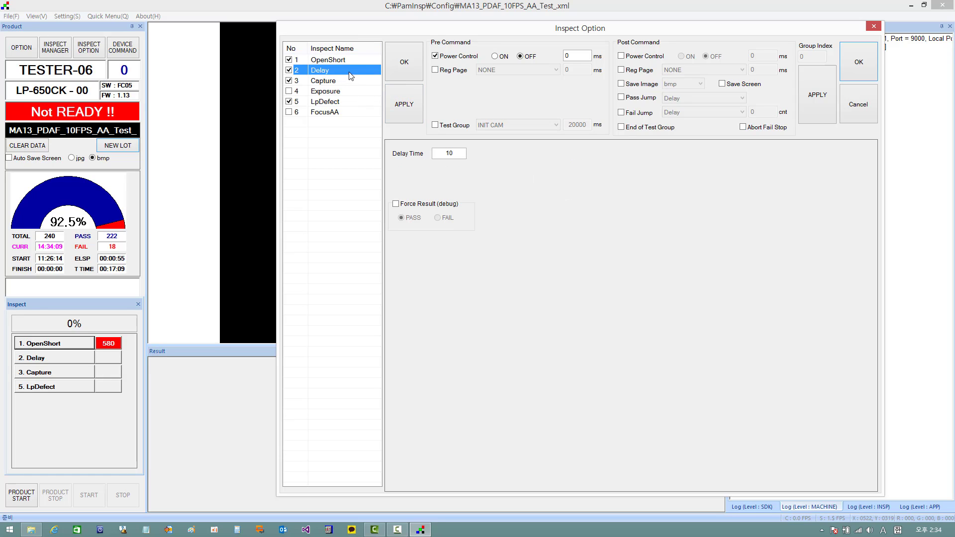
click(332, 82)
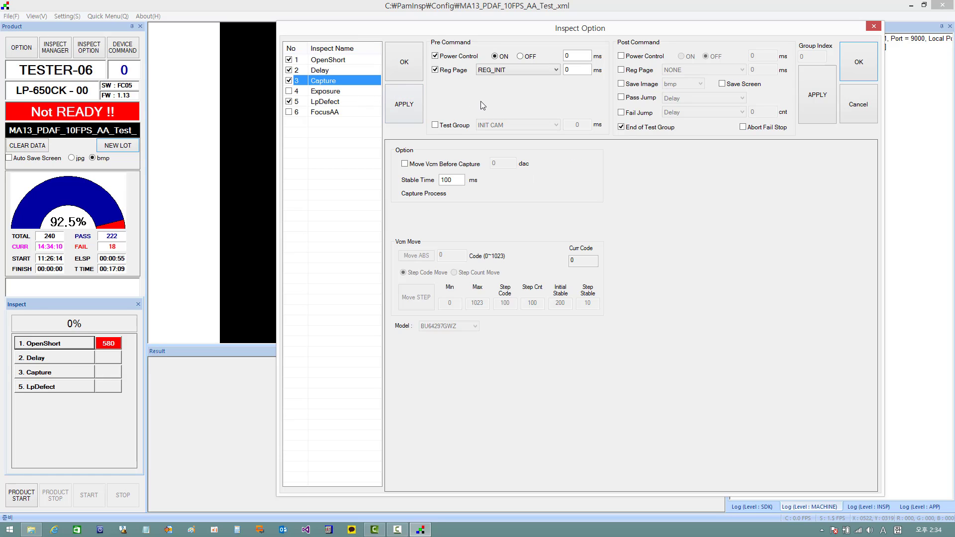
click(340, 61)
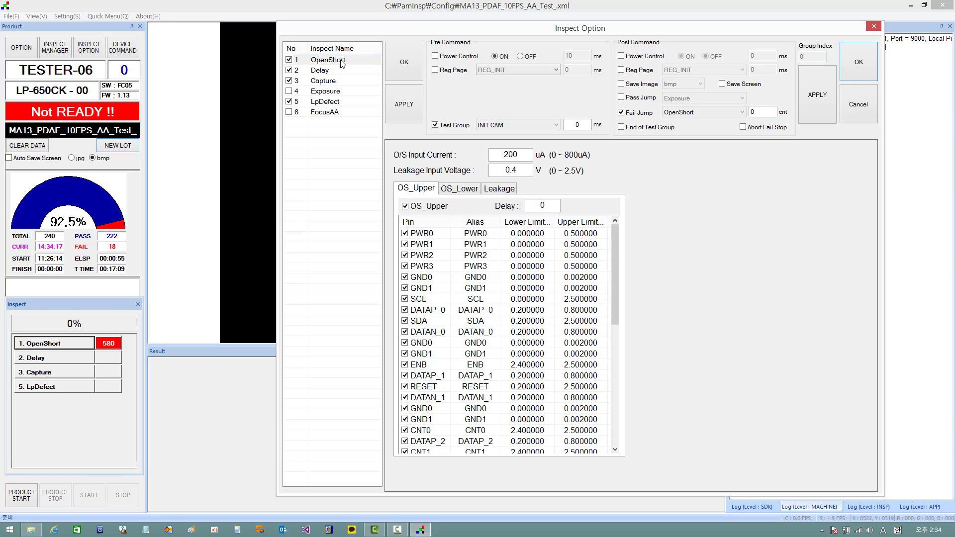
click(342, 71)
click(347, 81)
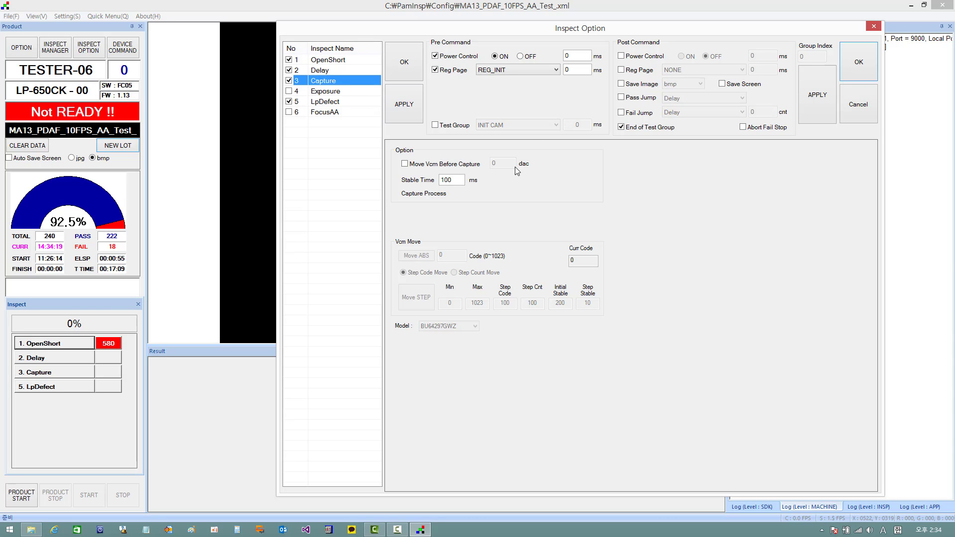
click(344, 60)
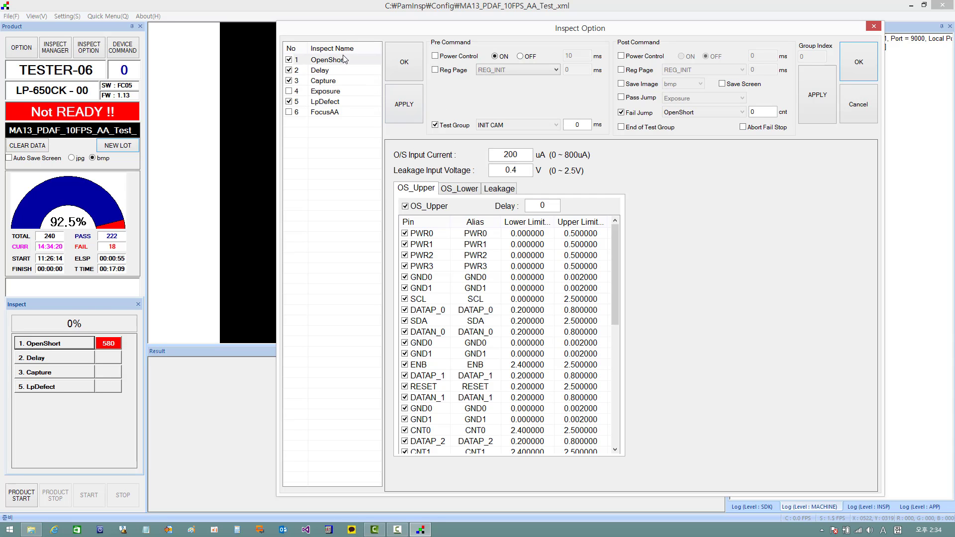
double_click(567, 125)
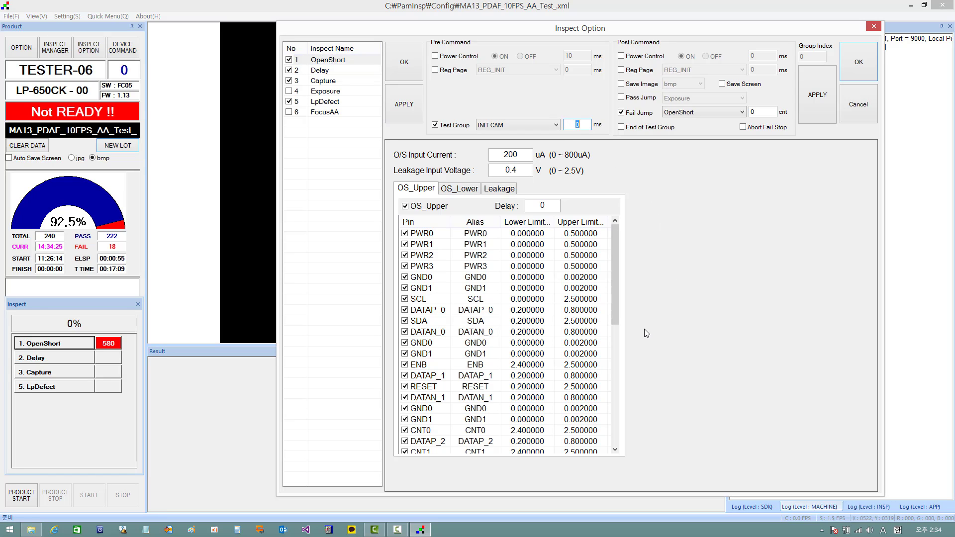
Set the time of the OpenShort inspection's INIT CAM test group to 5000 ms.
text(5000)
mouse_move(571, 127)
mouse_down()
mouse_move(583, 127)
mouse_move(572, 133)
mouse_up()
double_click(566, 125)
double_click(571, 124)
text(500)
text(0)
double_click(572, 125)
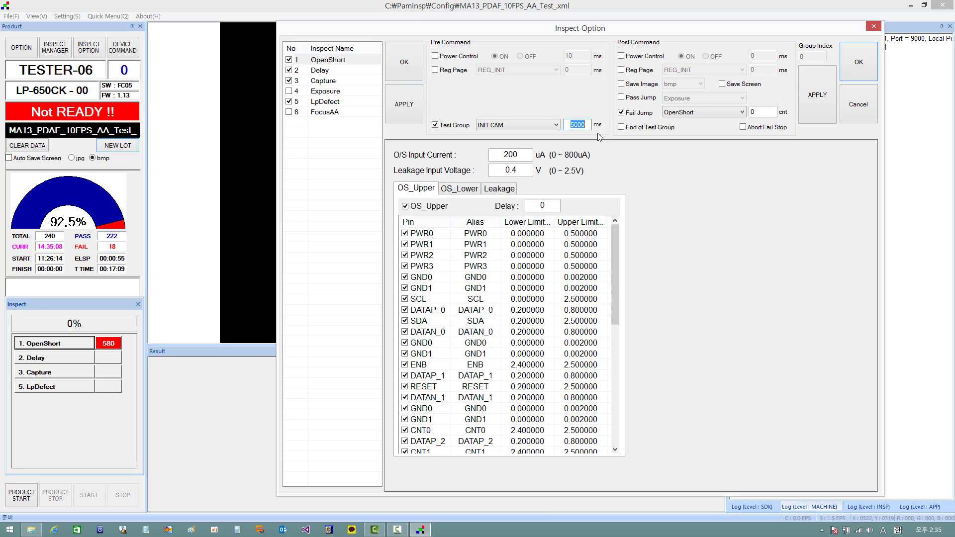
click(627, 129)
click(642, 128)
Set the Exposure inspection's pre-command test group to DNP and enable Exposure in the inspection list.
click(328, 81)
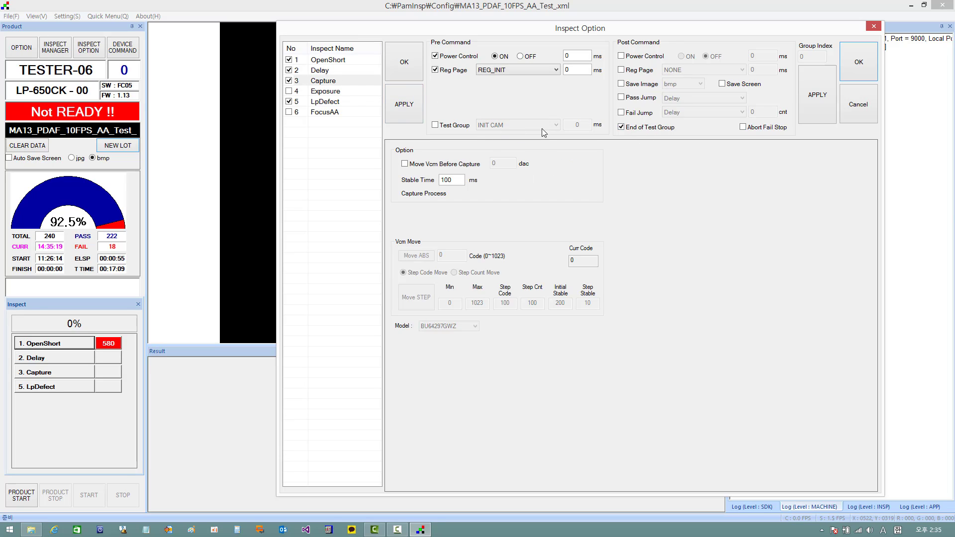
click(343, 60)
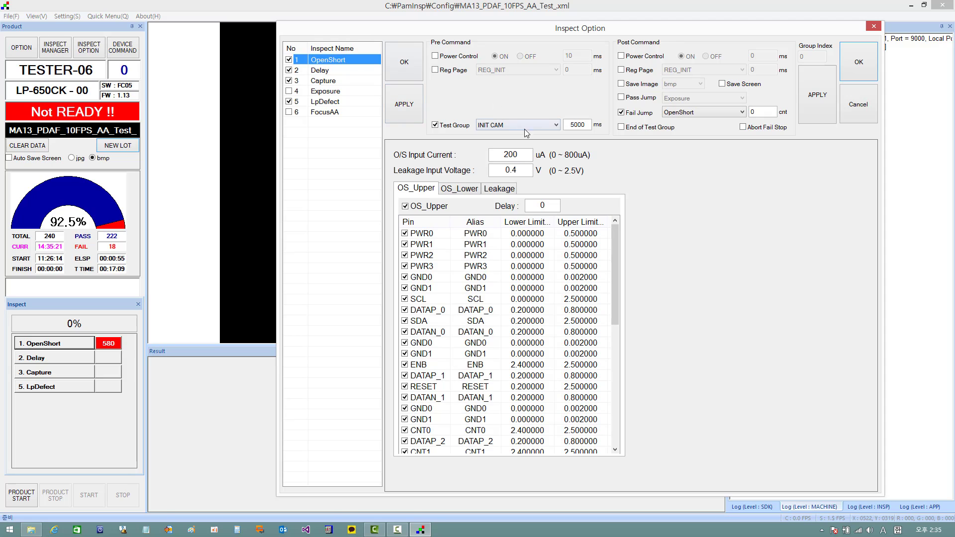
click(321, 71)
click(328, 81)
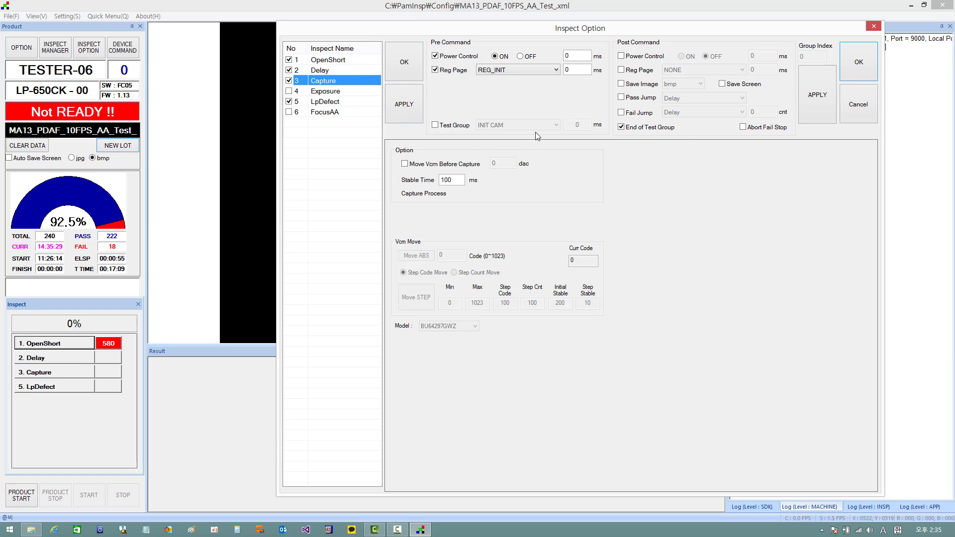
click(338, 93)
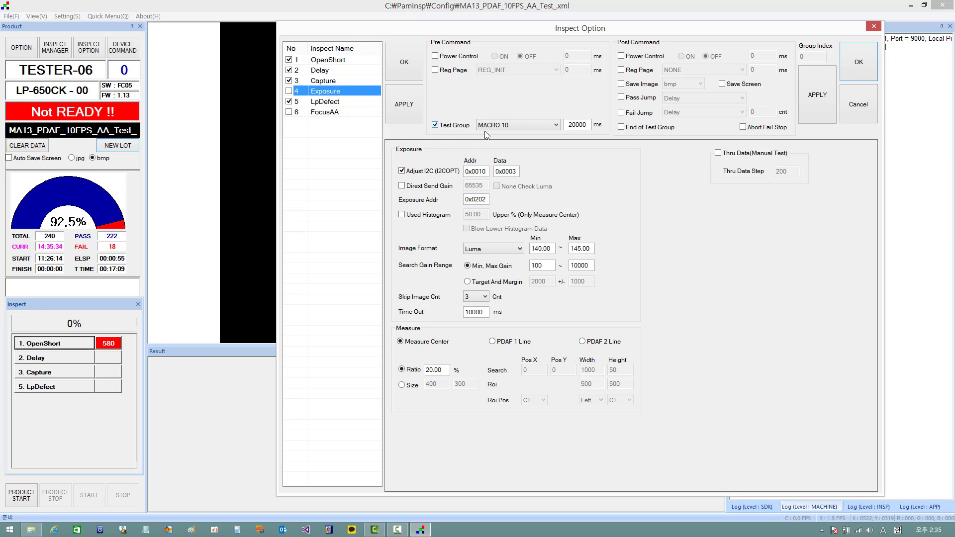
click(512, 127)
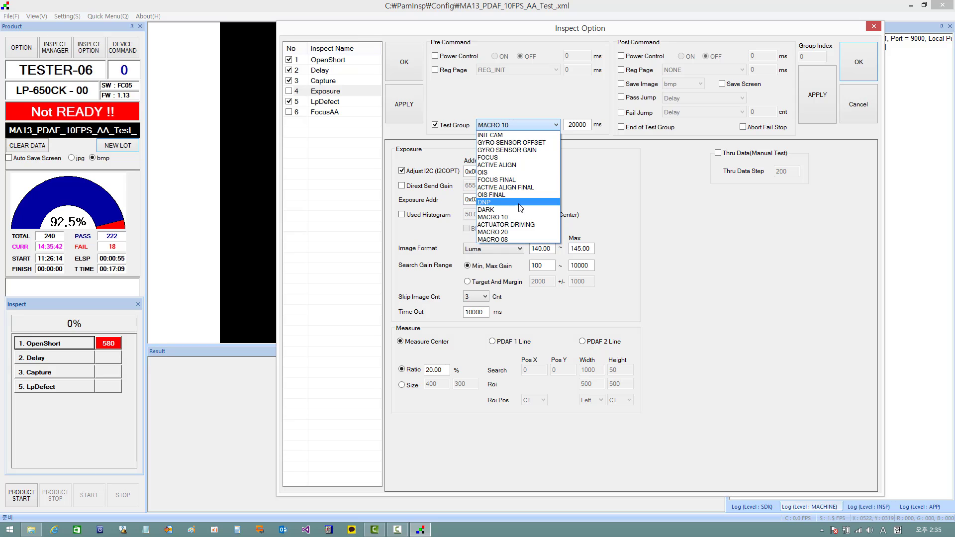
click(495, 202)
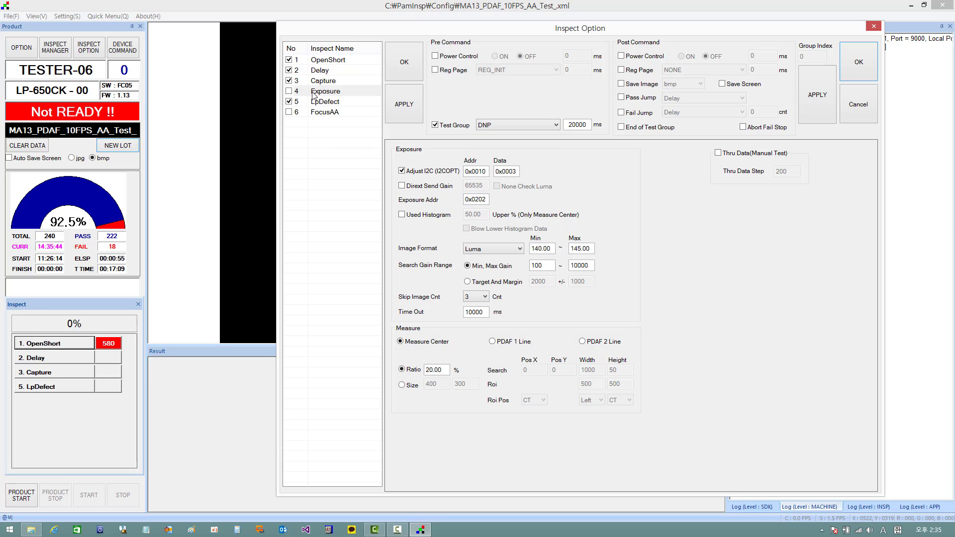
click(314, 93)
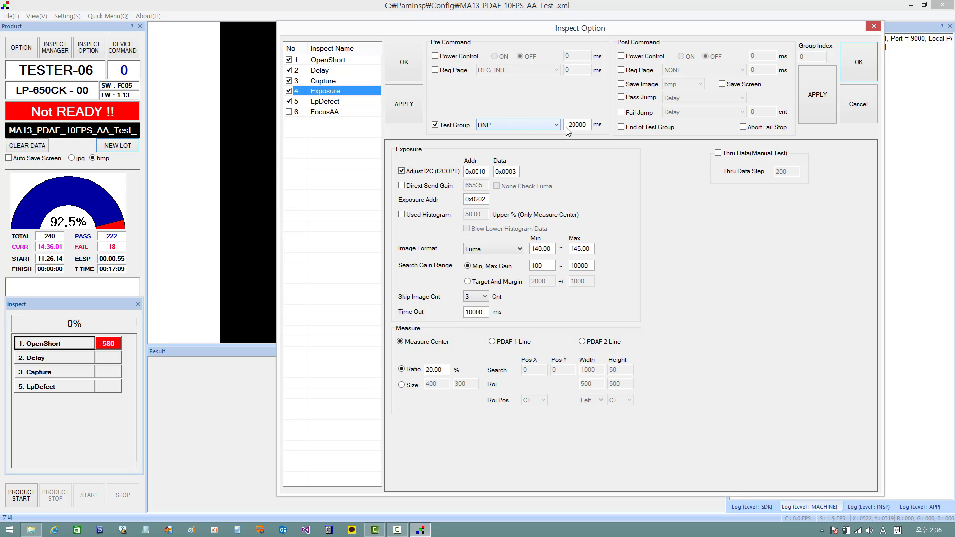
Compare the test group settings of the LpDefect and Exposure inspections, including the available test group types.
click(324, 104)
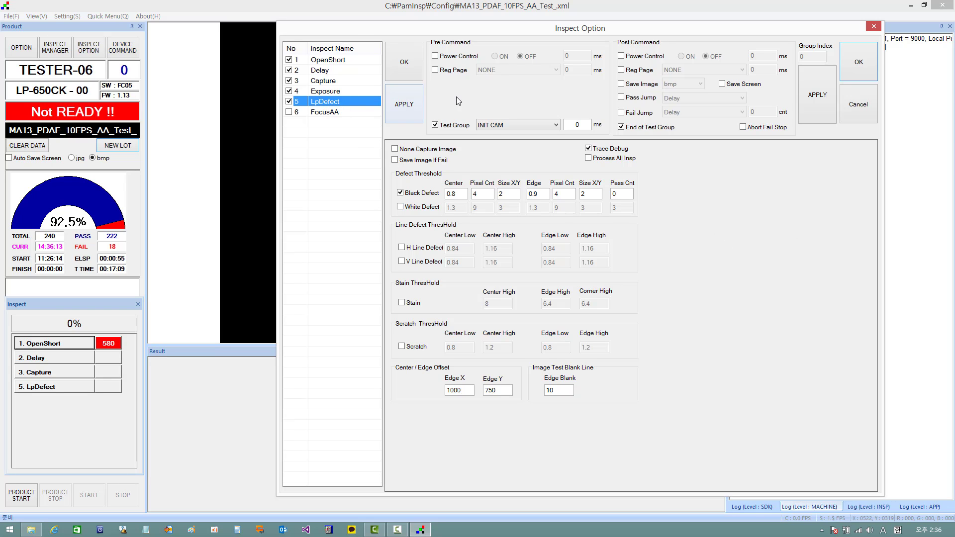
click(341, 90)
click(494, 124)
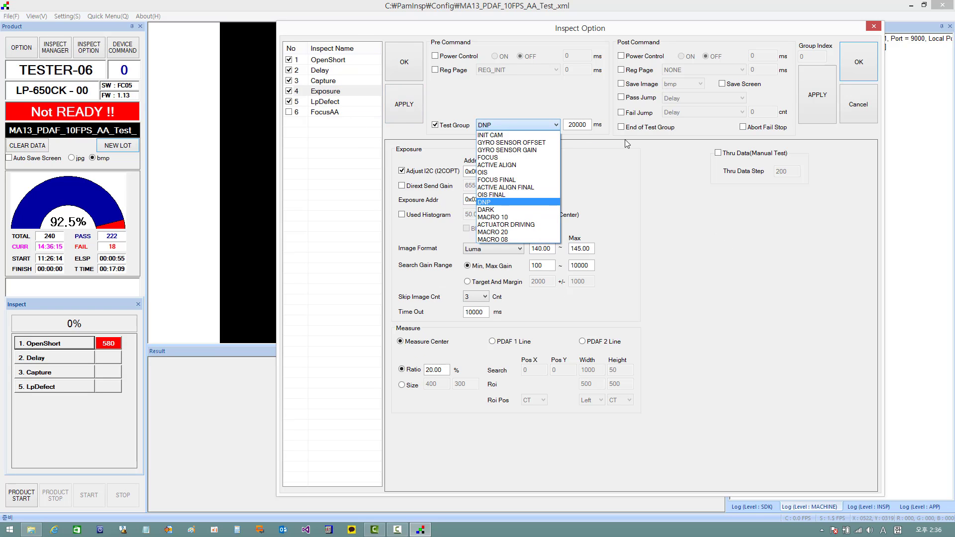
click(508, 124)
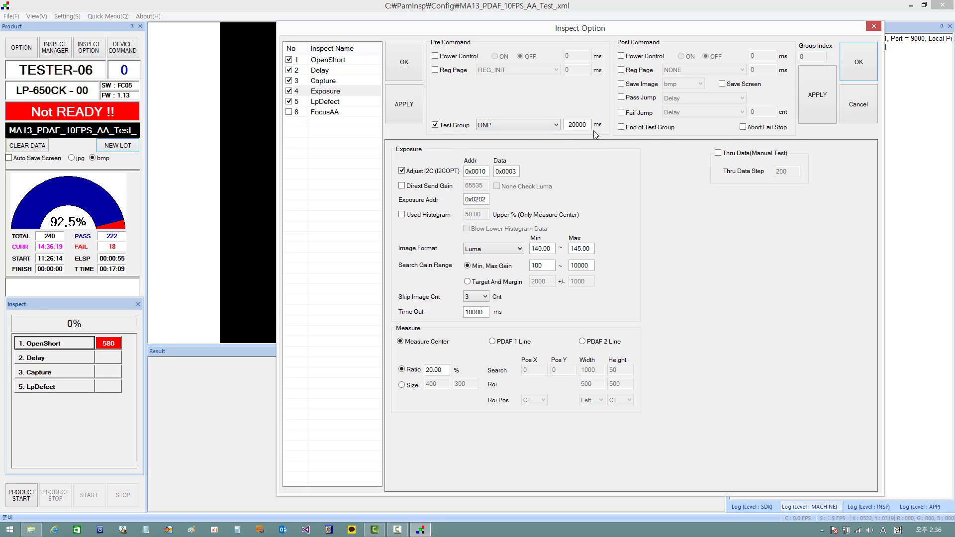
click(348, 103)
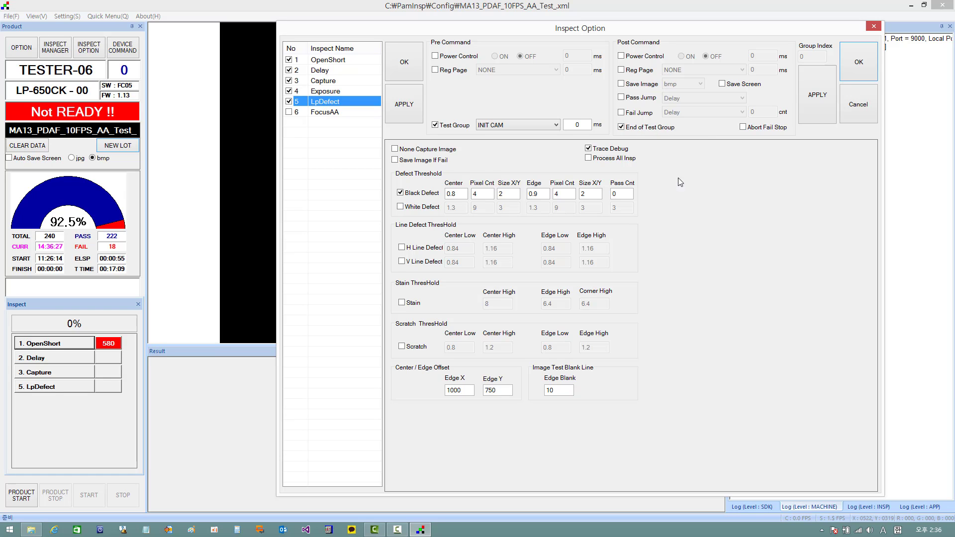
Enable the FocusAA inspection and its pre-command test group, with ACTIVE ALIGN as the group type.
click(330, 113)
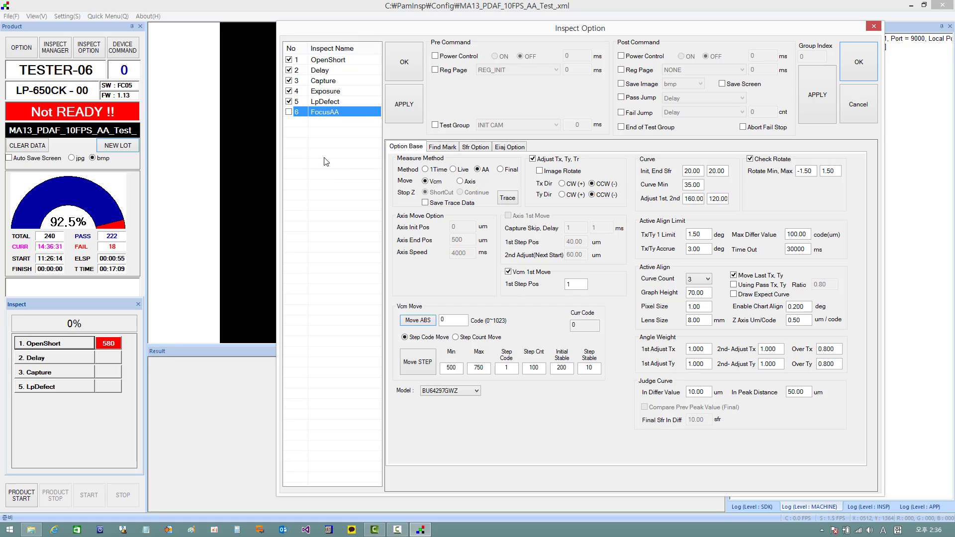
click(435, 125)
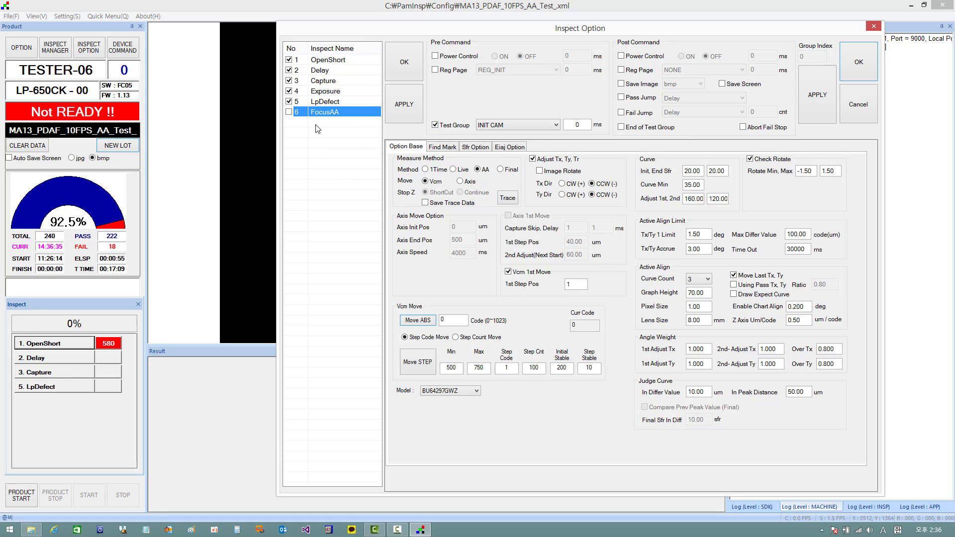
click(289, 112)
click(531, 125)
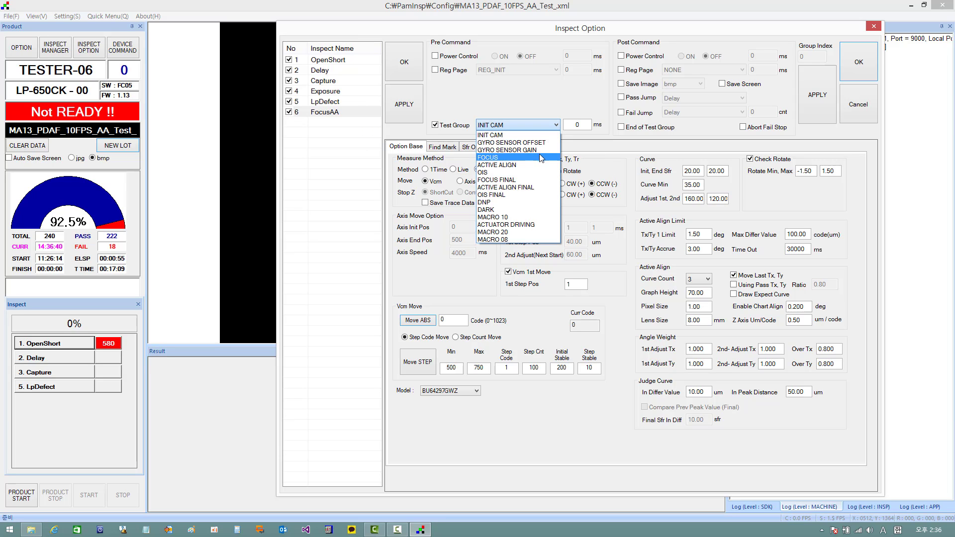
click(519, 191)
click(530, 127)
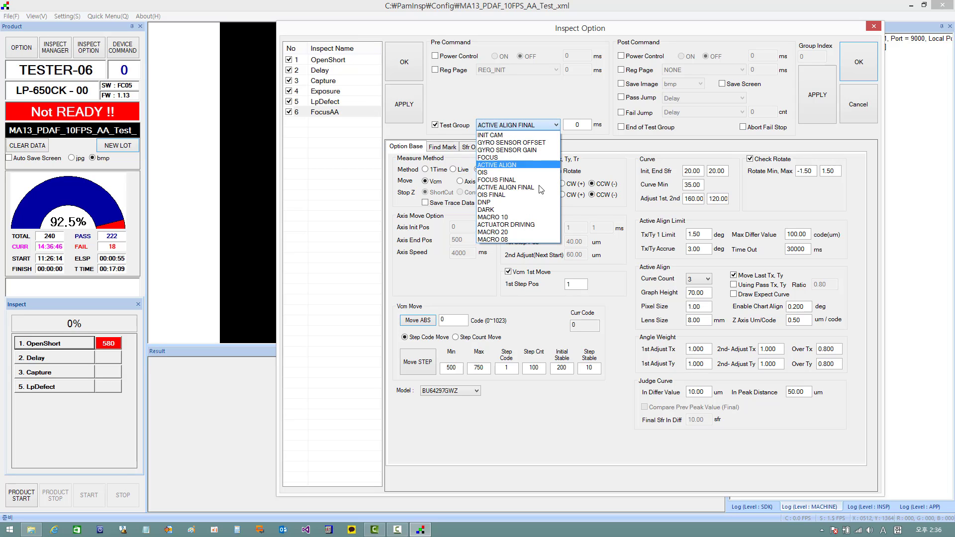
click(539, 164)
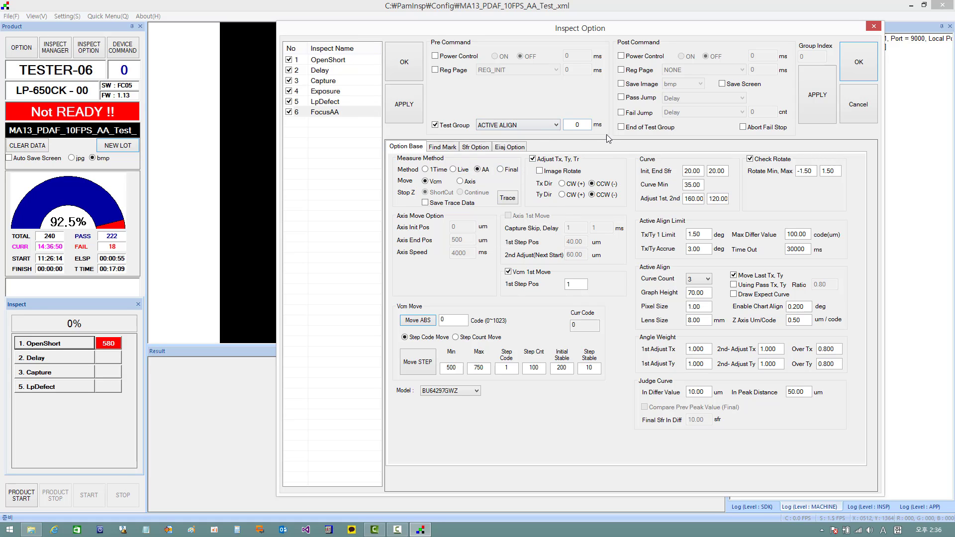
Set FocusAA's test group time to 30000 ms and mark the inspection as End of Test Group.
double_click(576, 124)
text(30000)
click(633, 129)
Review the pre- and post-command settings of the inspections from OpenShort through FocusAA, checking where each test group starts and ends.
click(342, 60)
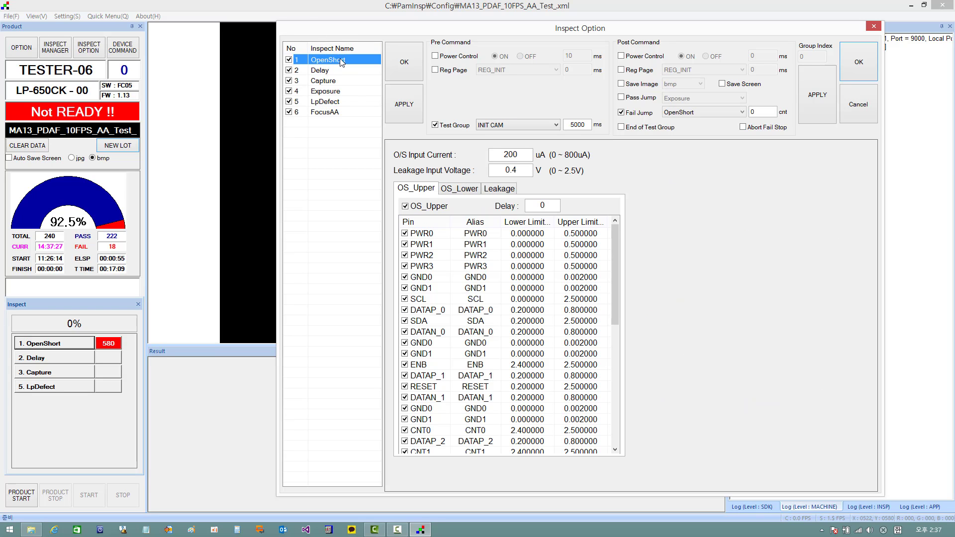
click(337, 112)
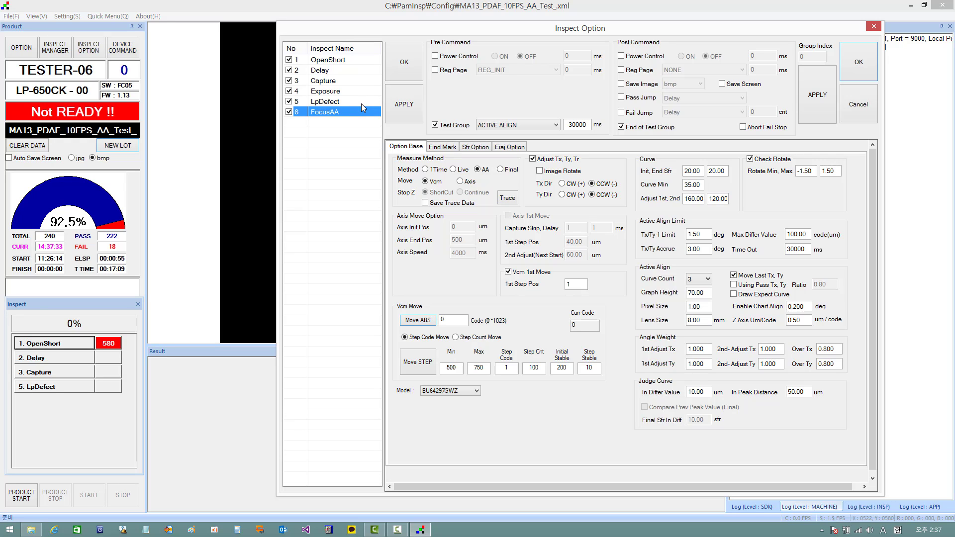
click(331, 59)
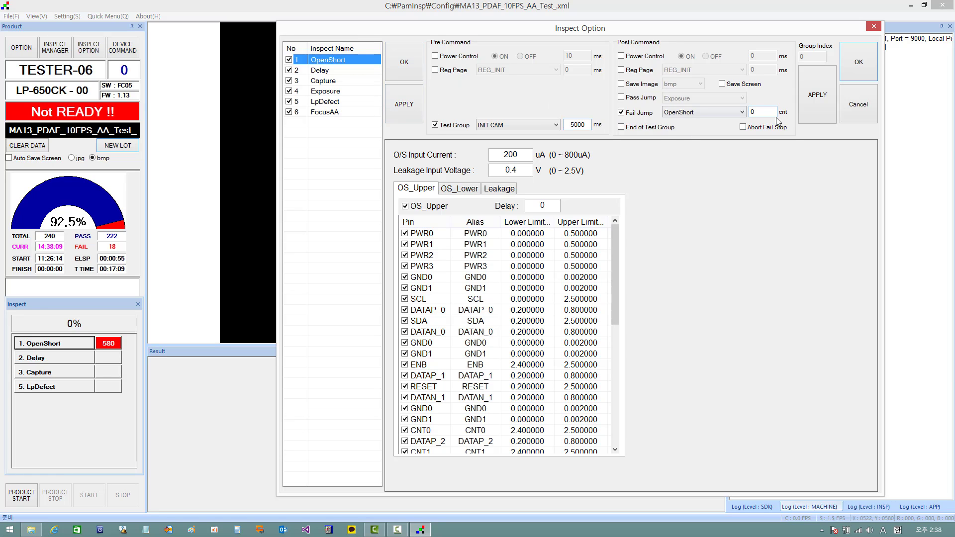
click(332, 111)
click(357, 103)
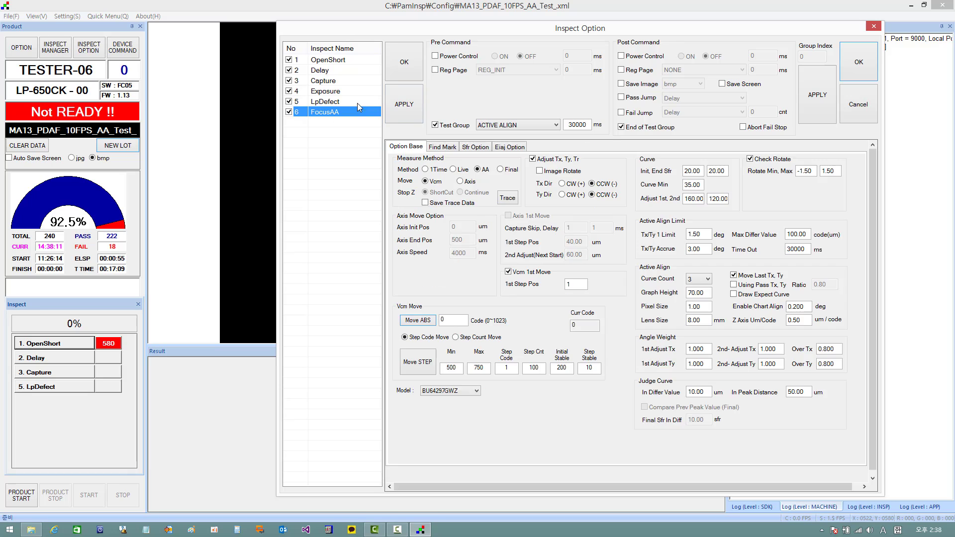
click(339, 91)
click(338, 71)
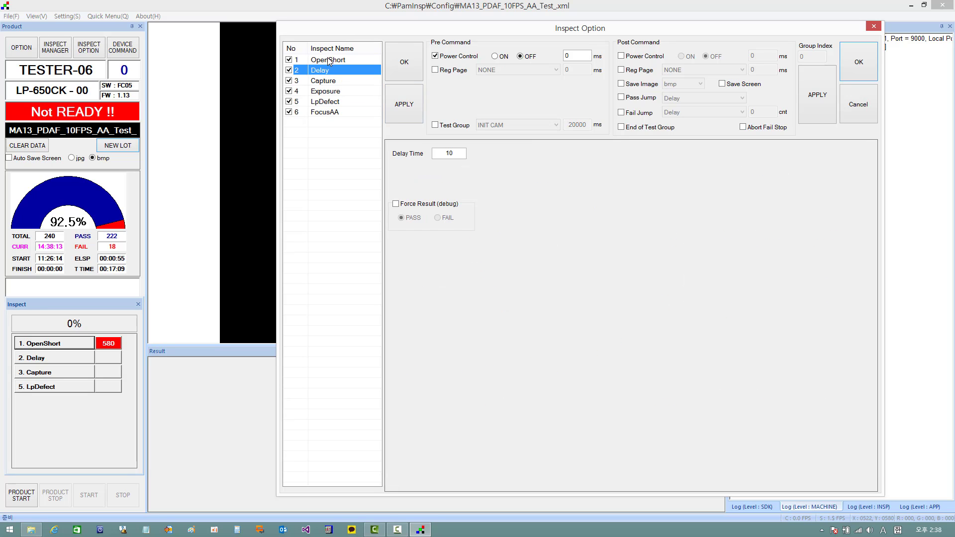
click(321, 81)
click(323, 91)
click(326, 102)
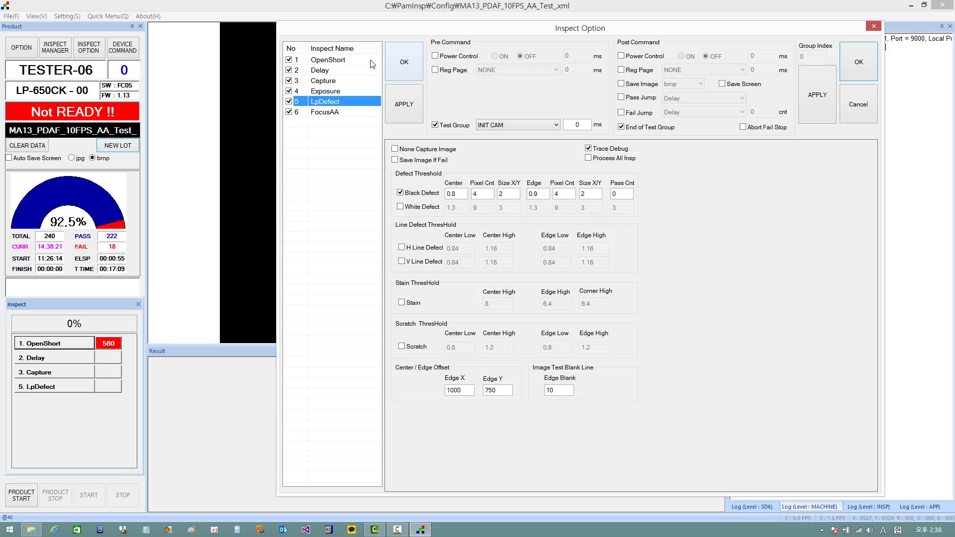
click(344, 60)
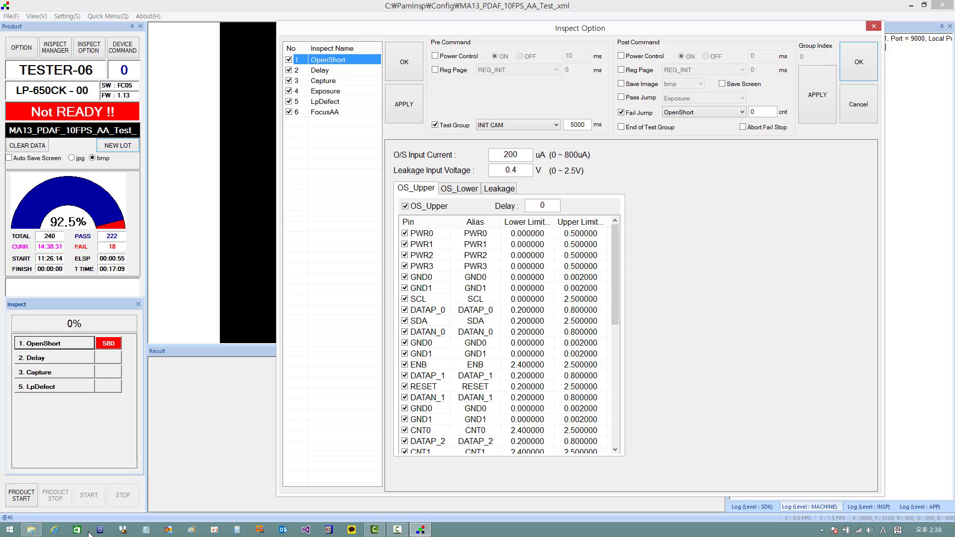
Switch to File Explorer and open Laonpeople_Open_Short_DC test.pdf from the ui교육 folder on drive E.
click(30, 529)
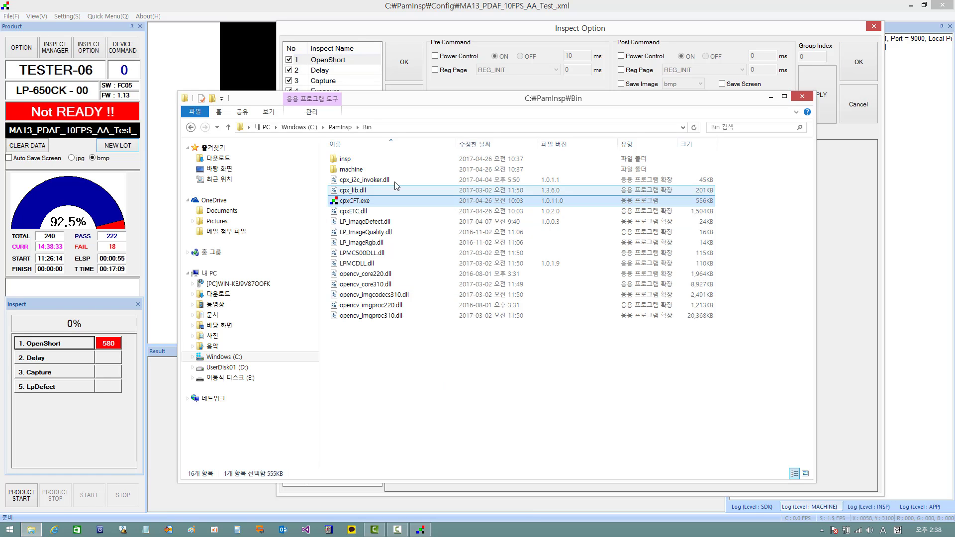
click(231, 377)
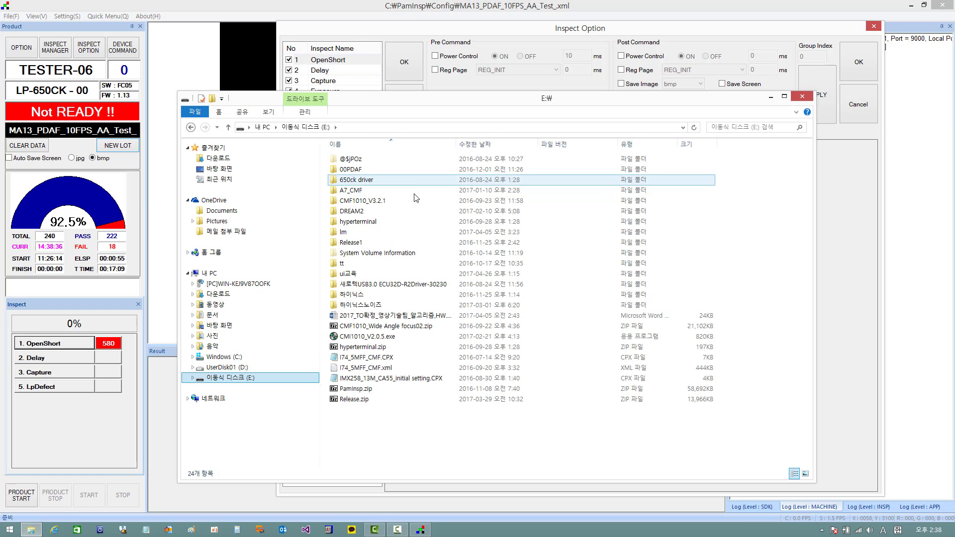
double_click(367, 278)
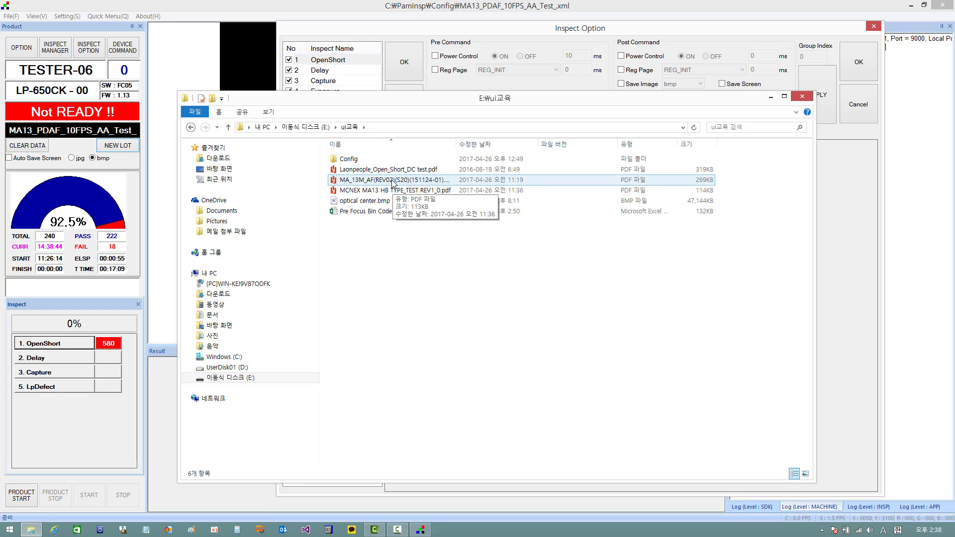
click(413, 169)
double_click(401, 172)
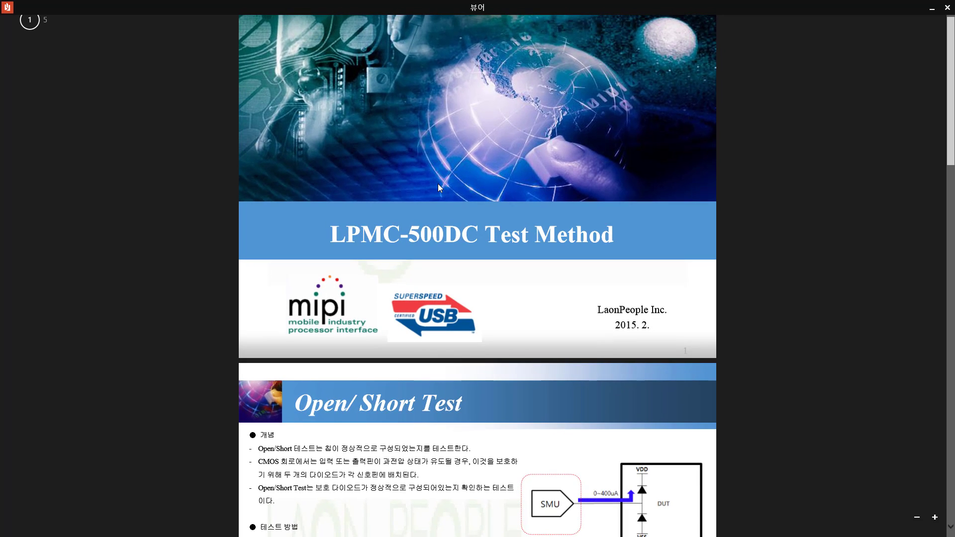
Examine the Open/Short Test and Leakage Test pages, including the LPMC-500DC current and voltage ranges.
scroll(439, 184, down, 5)
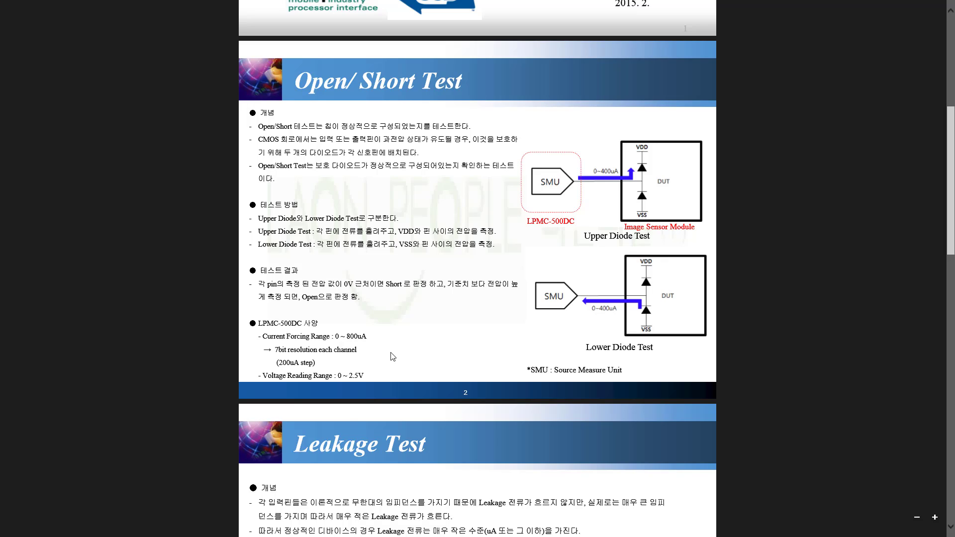
drag(367, 337, 341, 337)
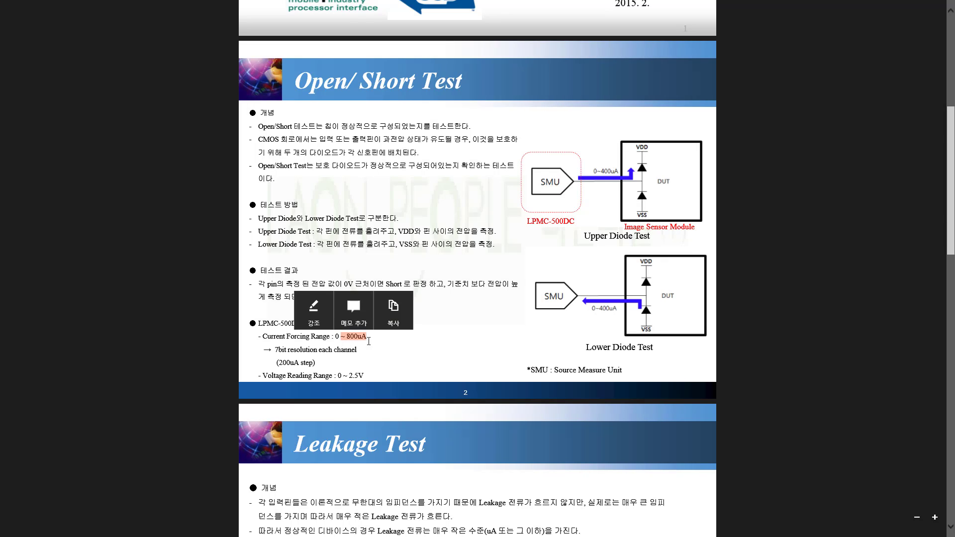
click(395, 348)
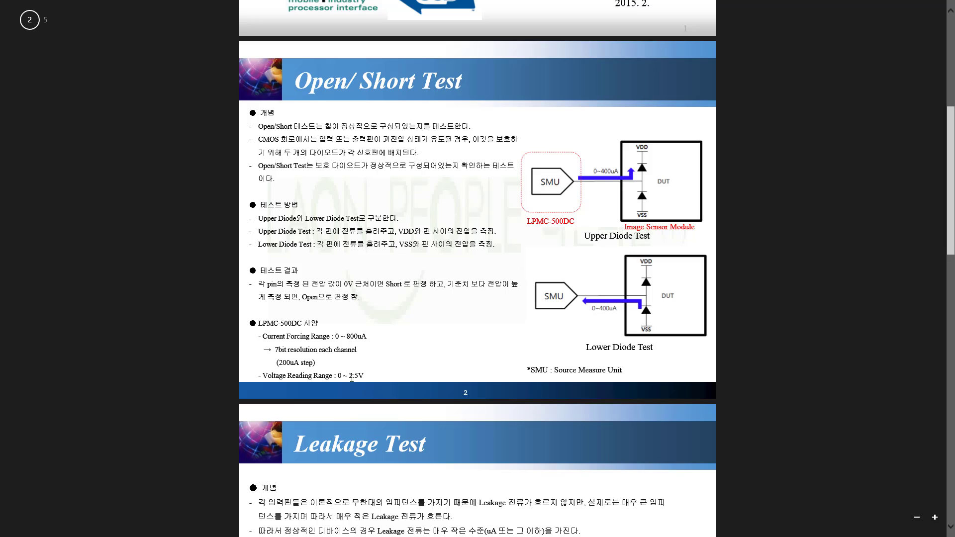
drag(349, 376, 392, 380)
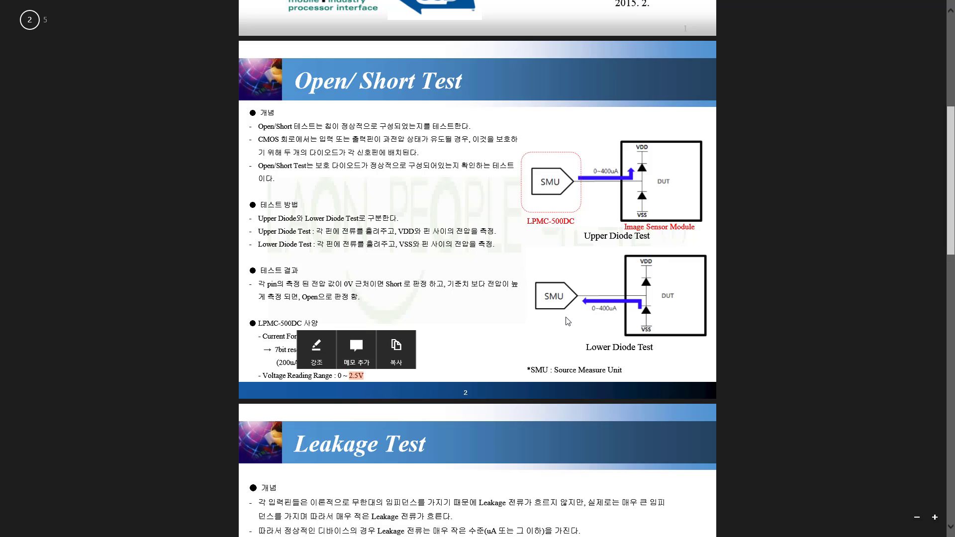
scroll(640, 307, down, 3)
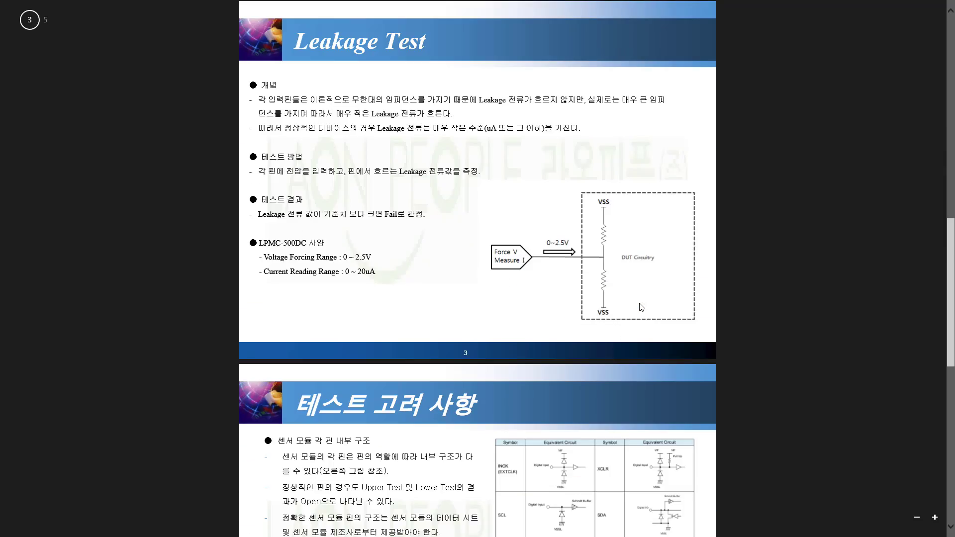
scroll(503, 279, up, 3)
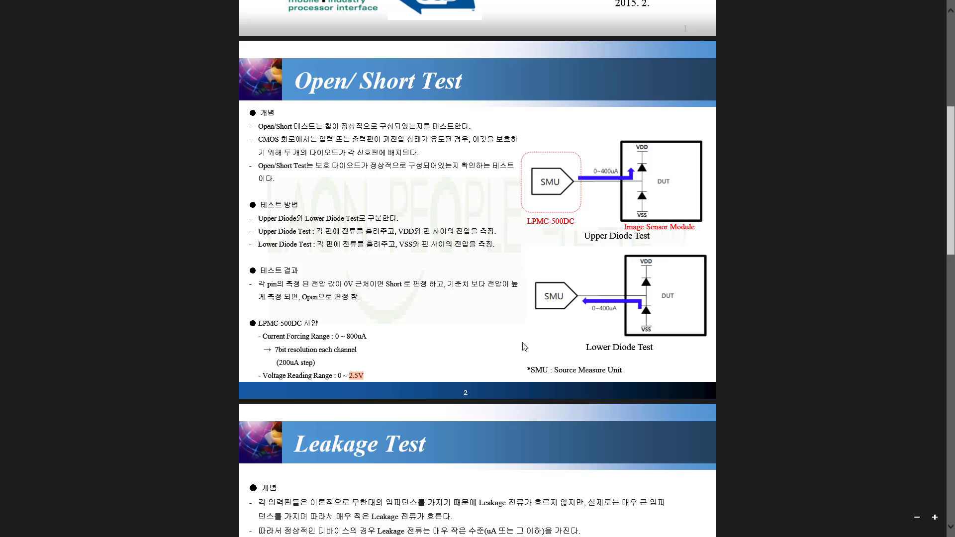
scroll(542, 315, down, 8)
scroll(541, 315, up, 5)
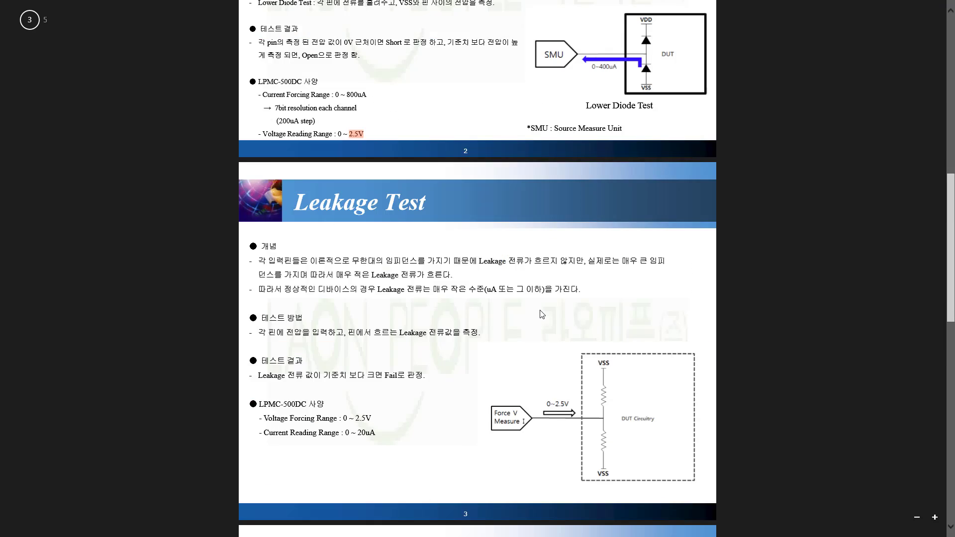
Compare the Open/Short Test page with the Leakage Test page and select the LPMC-500DC leakage voltage forcing range in the text.
scroll(542, 274, up, 3)
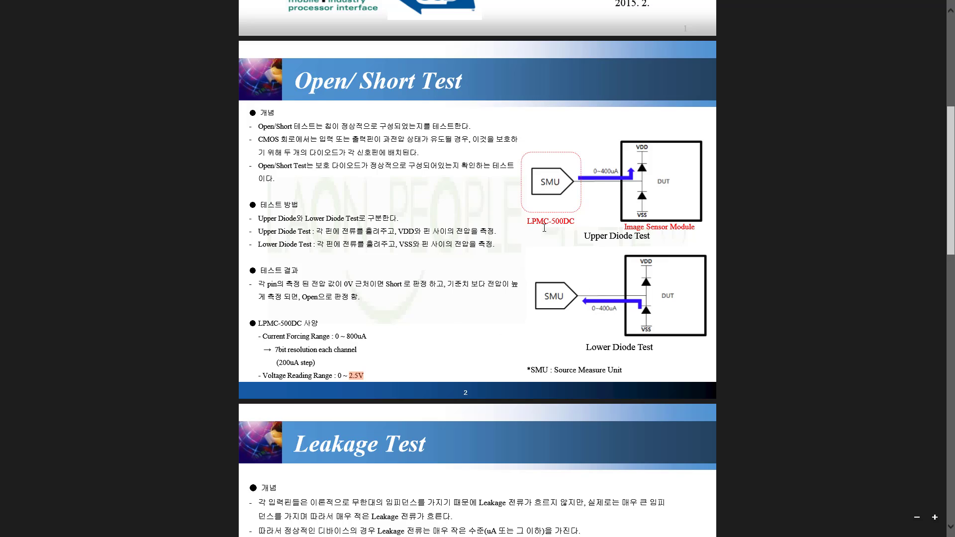
scroll(609, 229, down, 10)
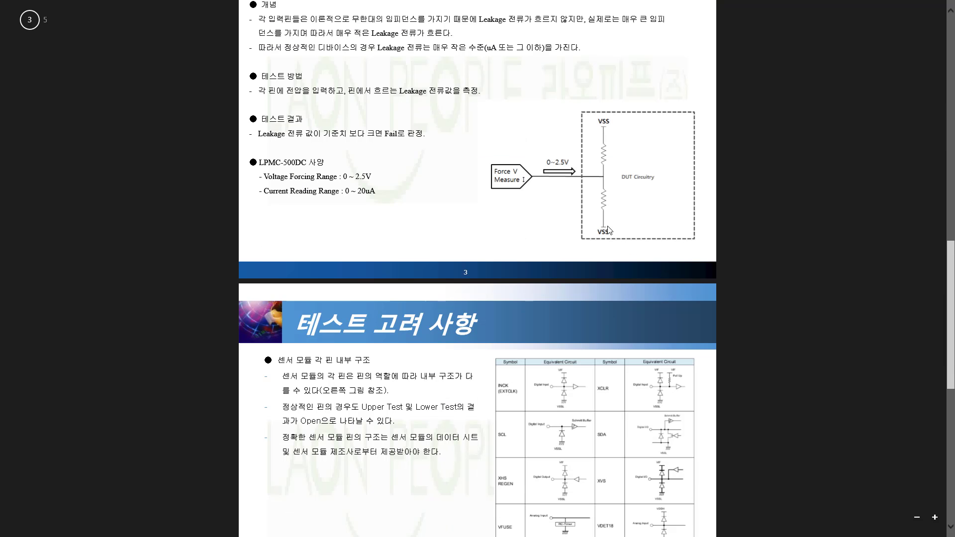
scroll(510, 224, up, 2)
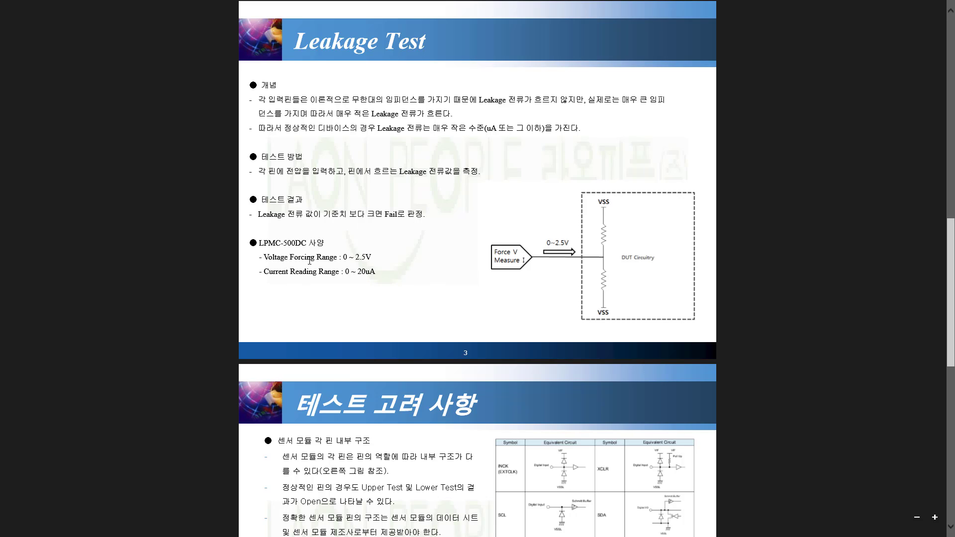
drag(341, 256, 384, 264)
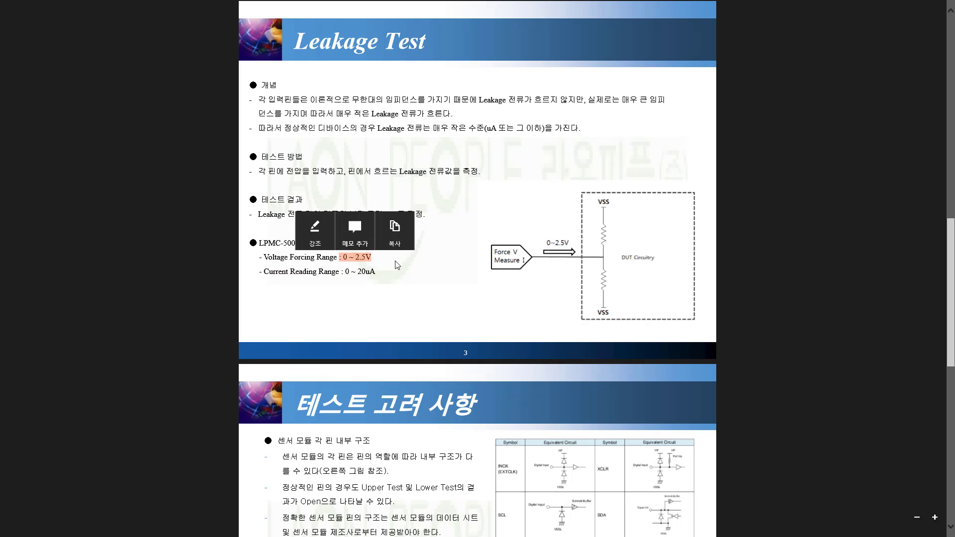
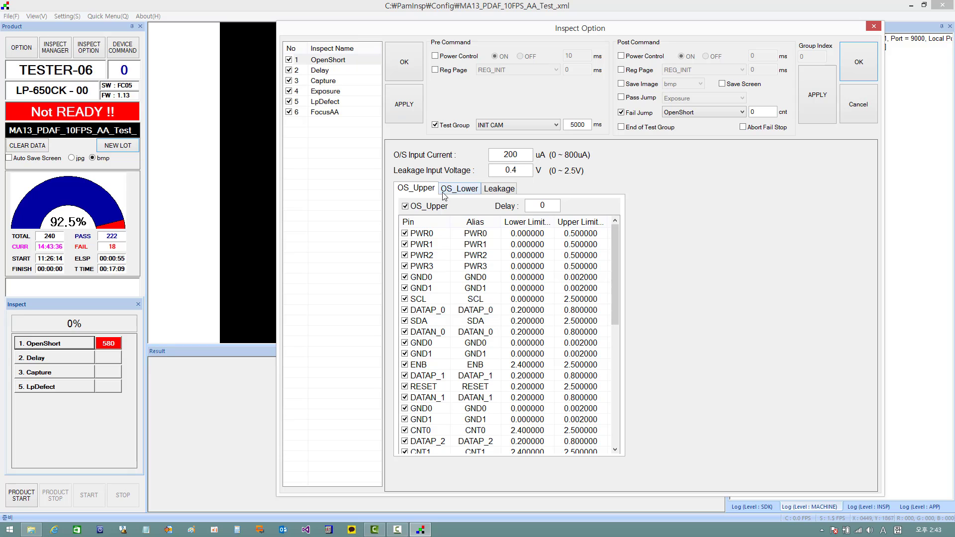
Switch to Inspect Option and compare the OpenShort pin limits of the OS_Upper and OS_Lower tests.
click(458, 191)
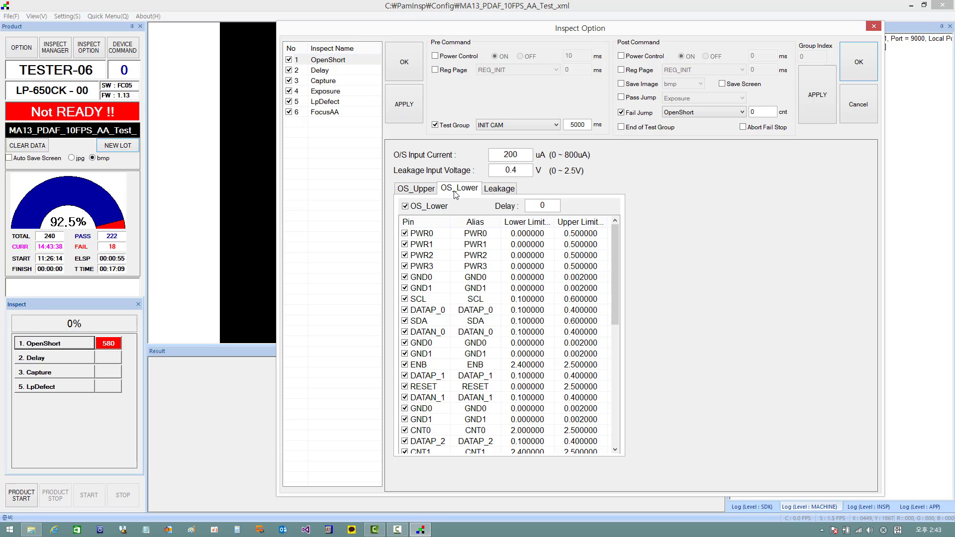
click(415, 193)
click(457, 191)
click(412, 193)
click(451, 190)
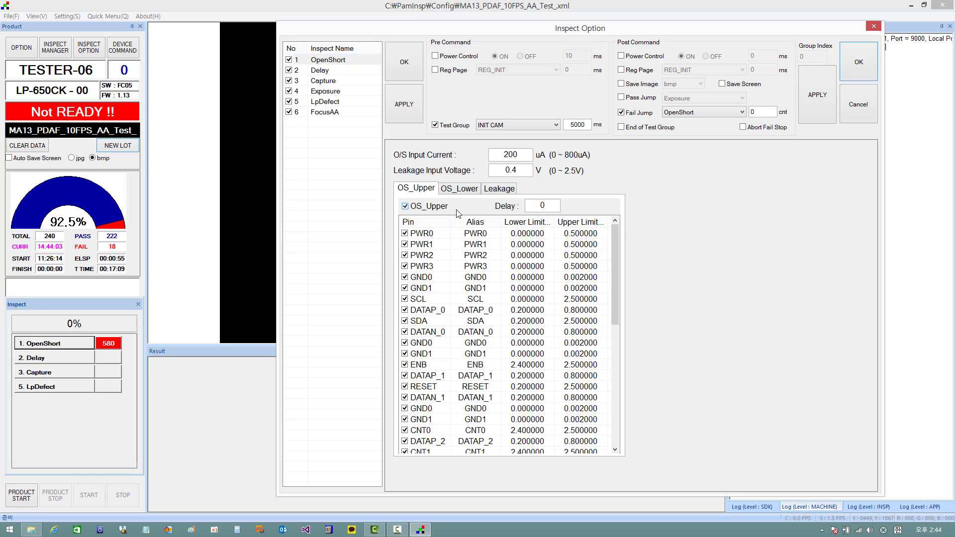
Toggle the OS_Upper test off and back on, and set its delay to 10.
click(405, 208)
click(406, 206)
double_click(535, 205)
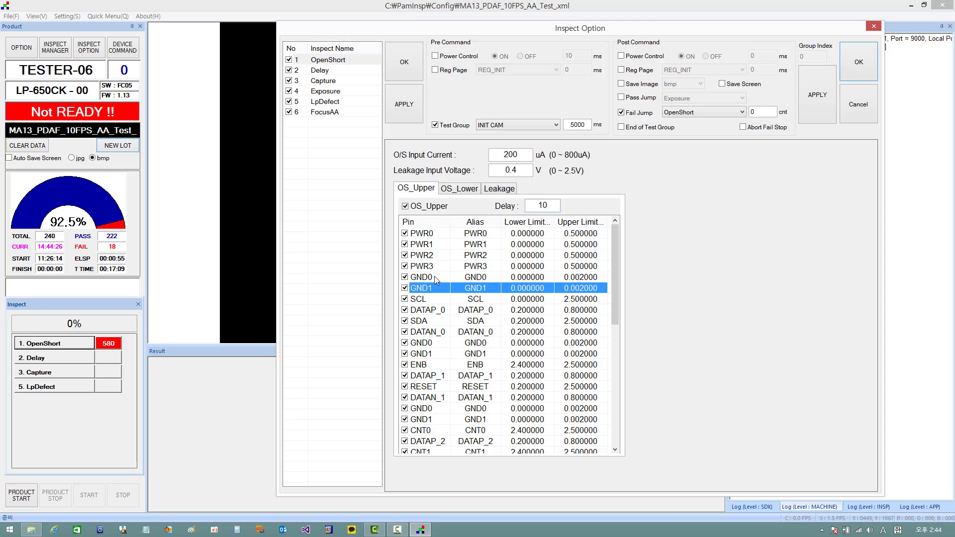
Review the OS_Upper pin list from PWR0 to MOSI with its aliases and lower and upper limits.
scroll(435, 279, down, 3)
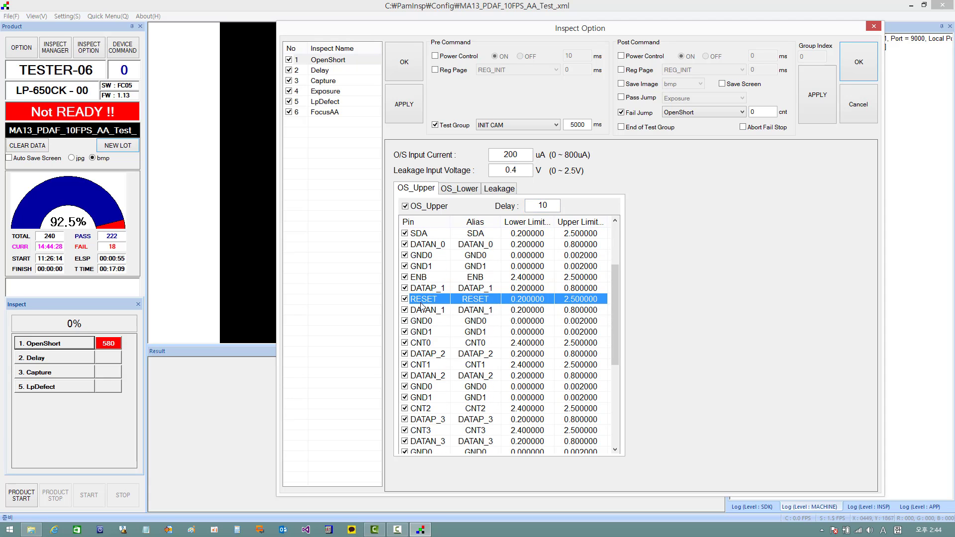
scroll(431, 343, down, 5)
scroll(431, 352, down, 1)
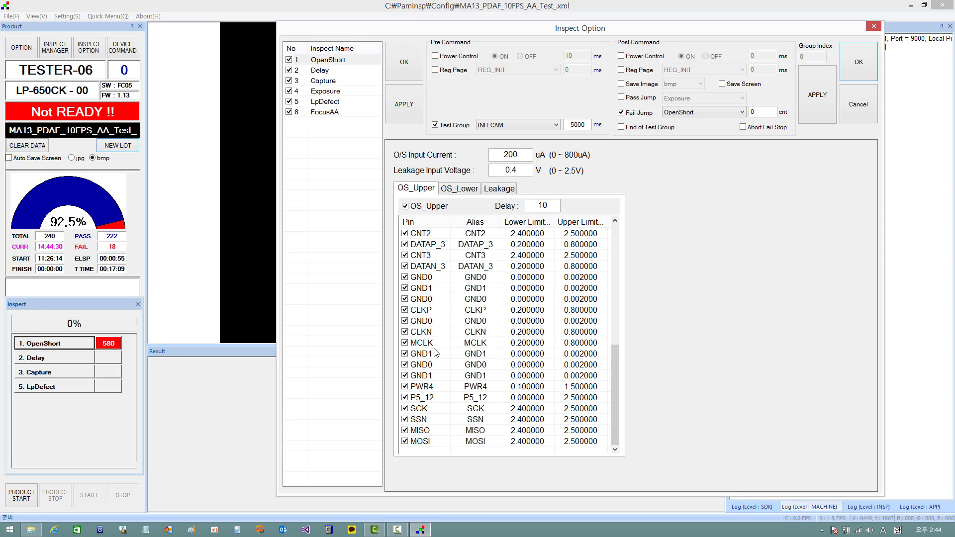
scroll(434, 353, up, 7)
click(439, 354)
scroll(445, 348, up, 1)
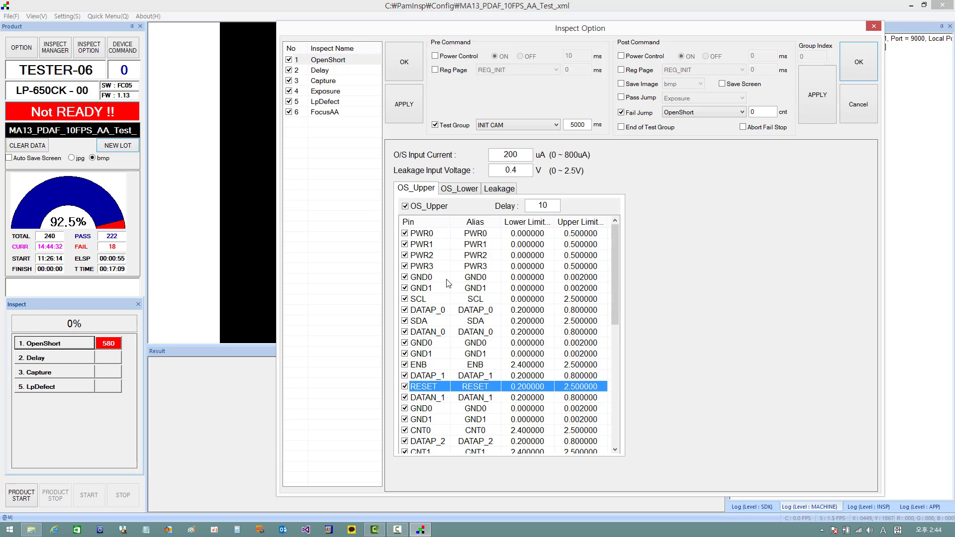
Open the MA_13M_AF(REV02) drawing PDF from the ui교육 folder in File Explorer and examine its PIN ASSIGN table.
click(31, 530)
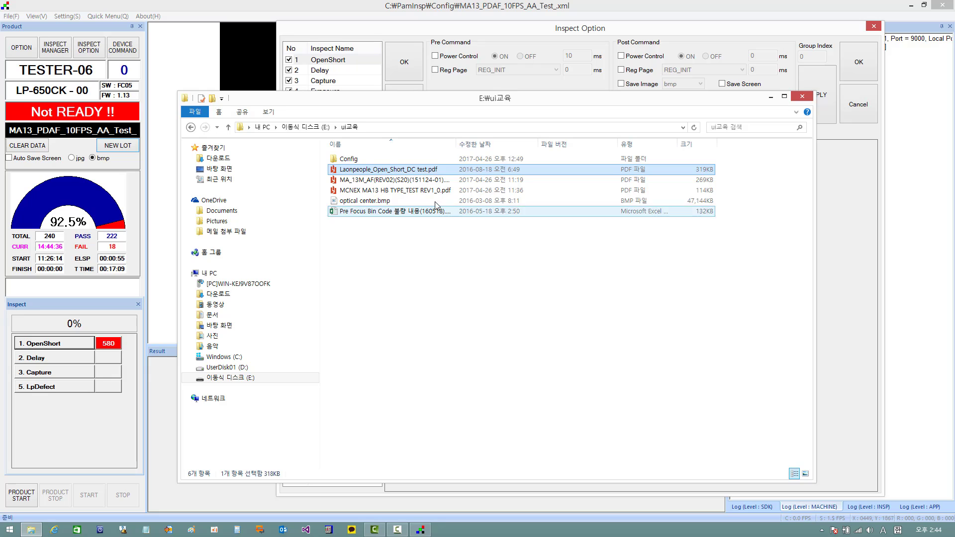
double_click(383, 180)
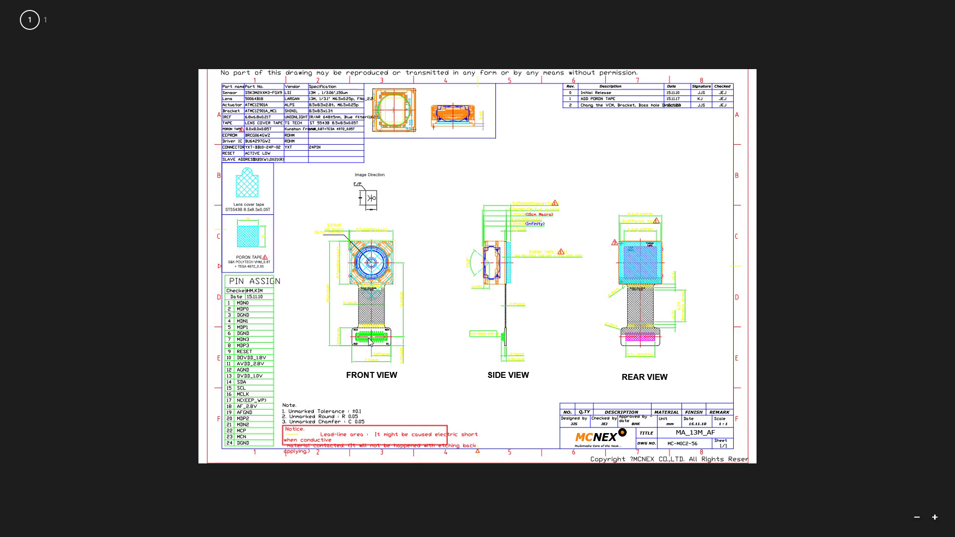
scroll(370, 342, up, 3)
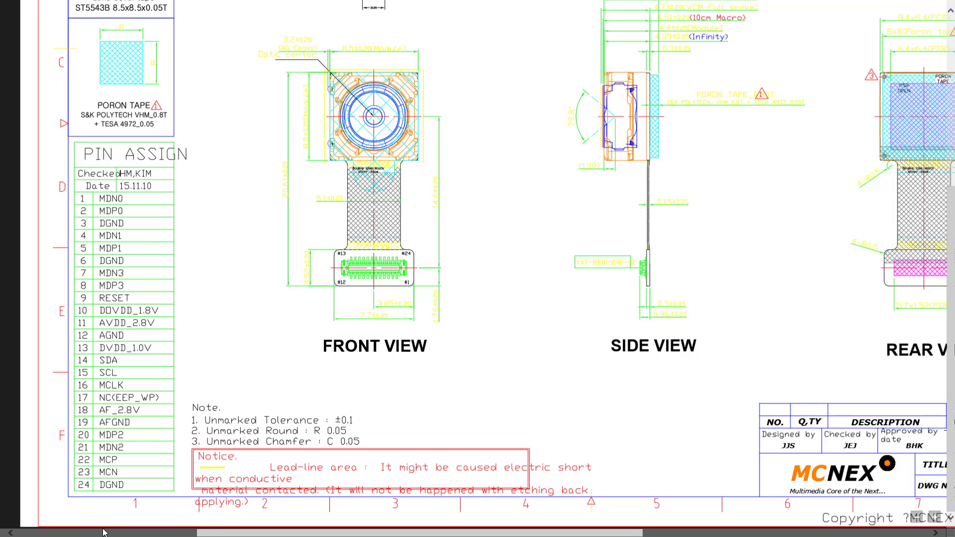
mouse_move(731, 1)
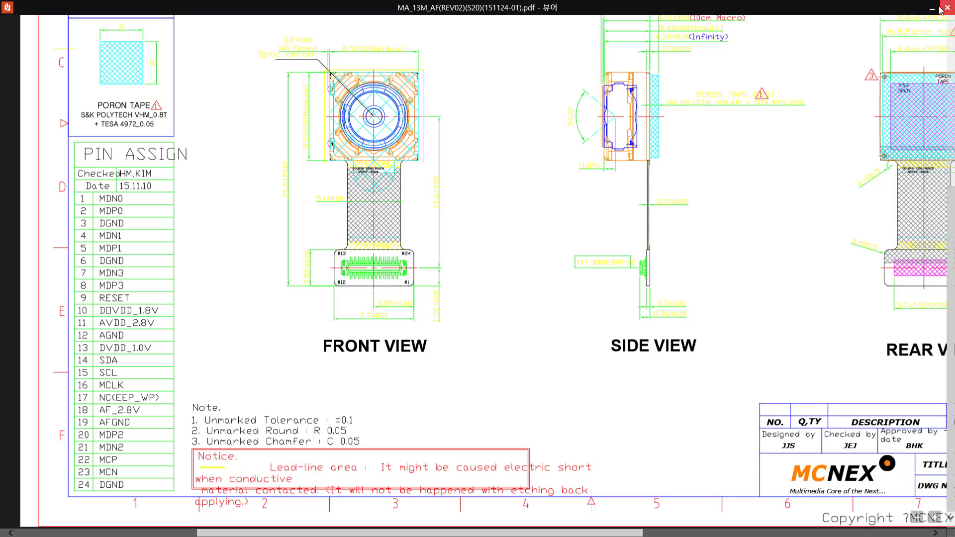
click(939, 7)
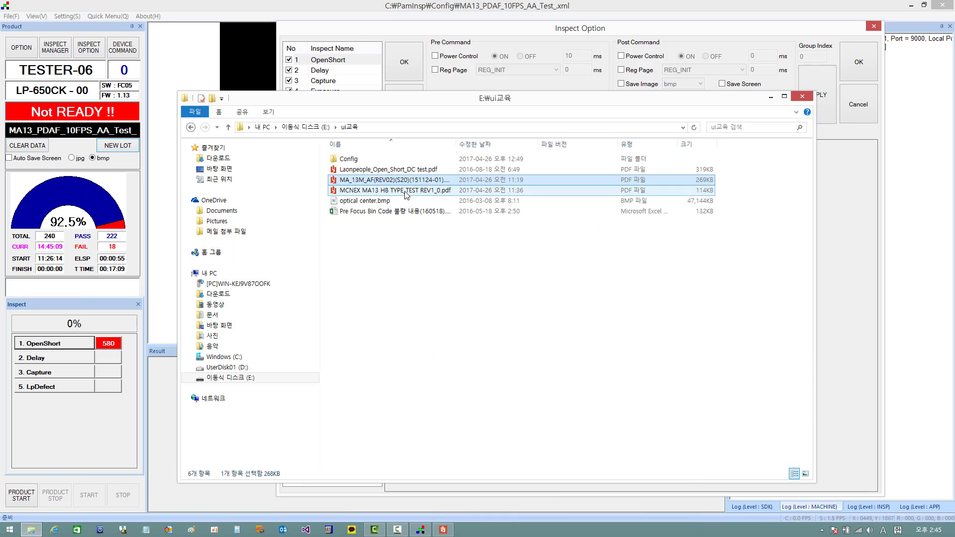
Open MCNEX MA13 HB TYPE_TEST REV1_0.pdf and rotate the schematic to landscape orientation.
double_click(393, 179)
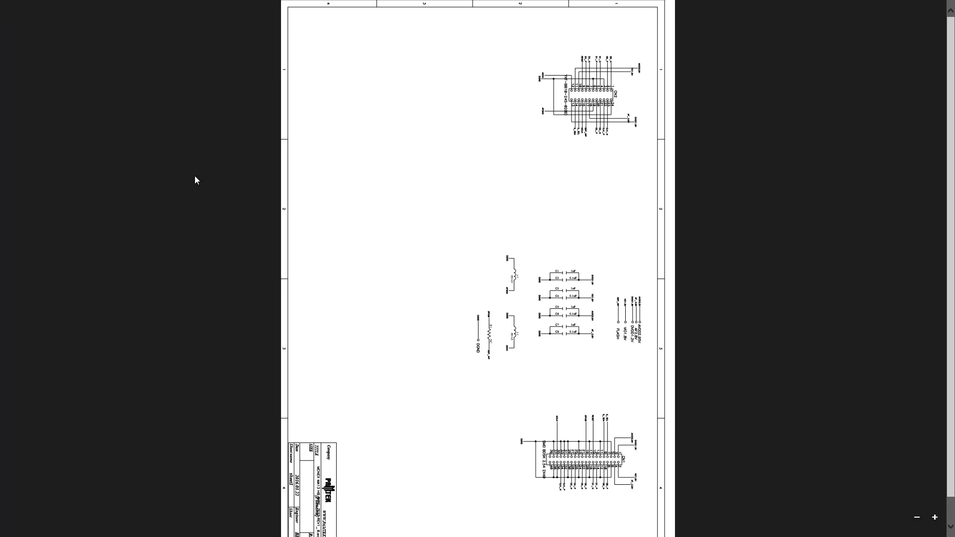
right_click(377, 232)
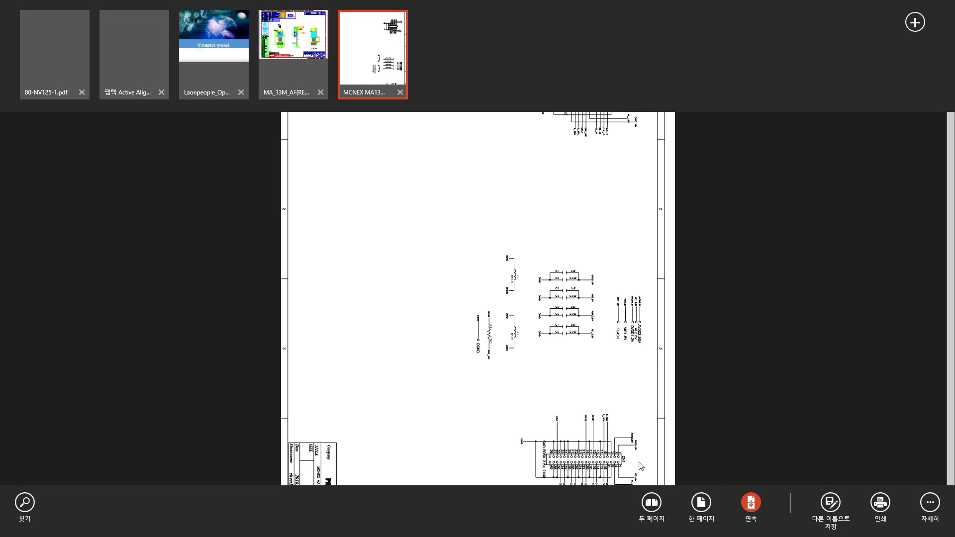
click(314, 241)
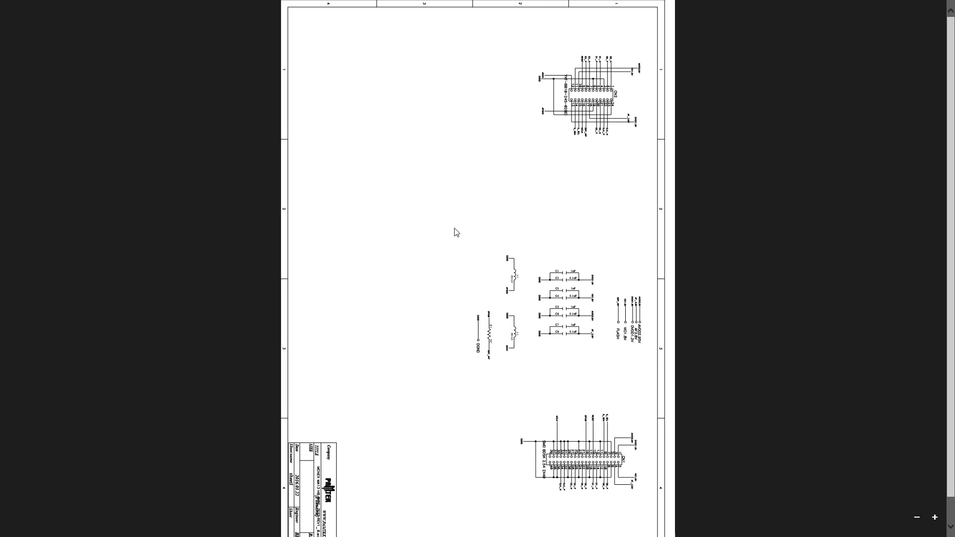
right_click(465, 153)
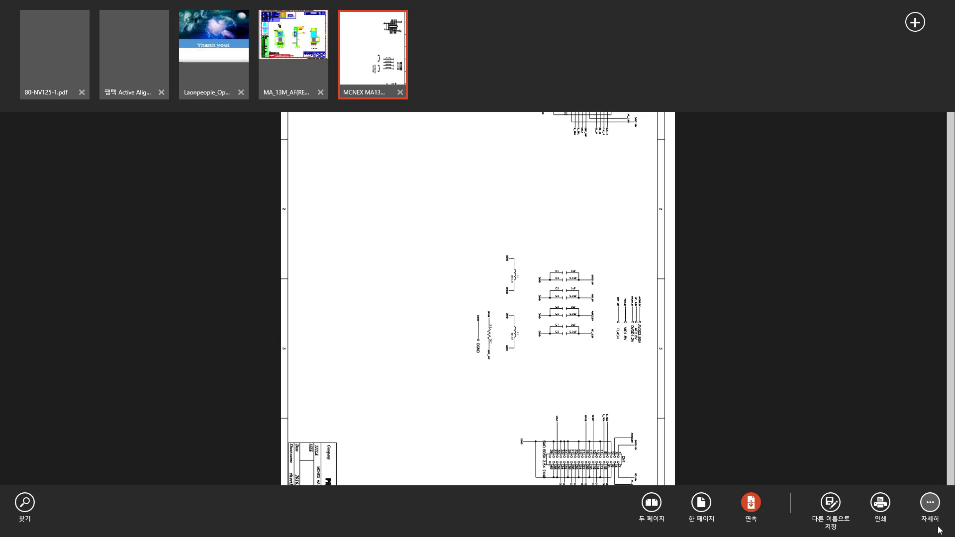
click(930, 503)
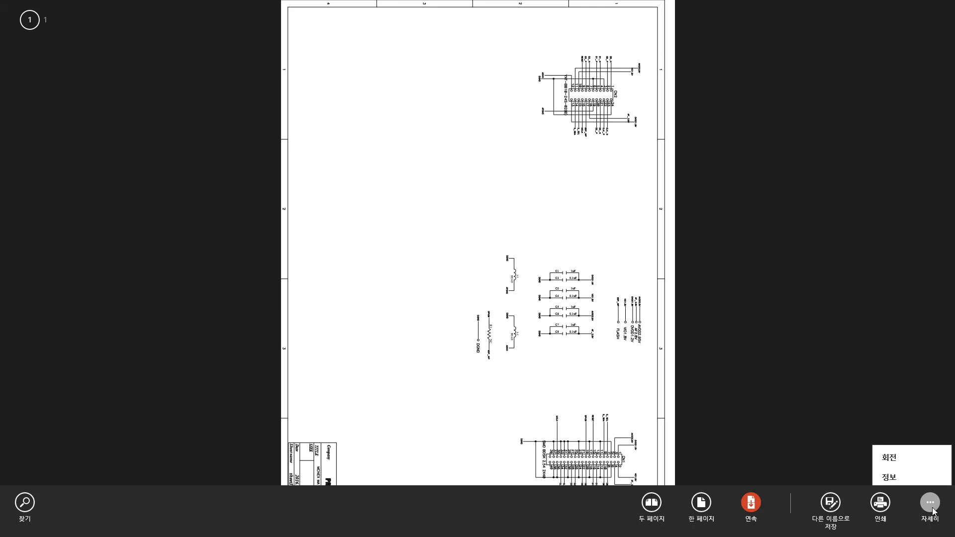
click(897, 463)
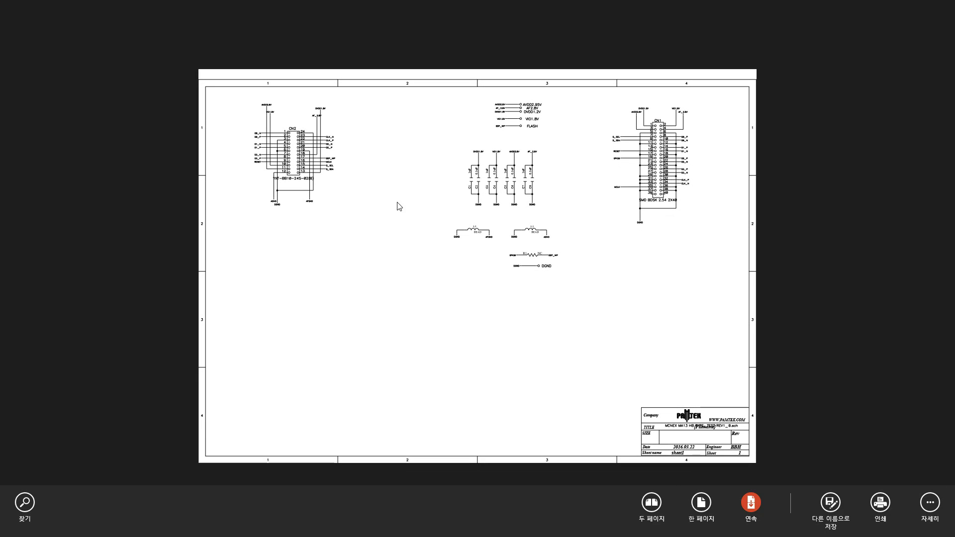
click(398, 206)
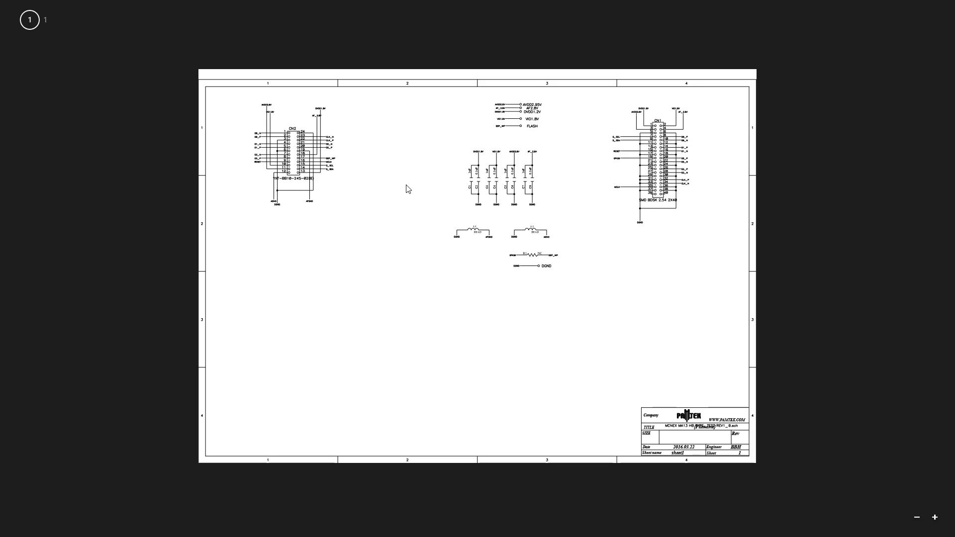
Examine the CN1 and CN2 connector wiring and the power and ground nets in the schematic.
scroll(396, 183, up, 2)
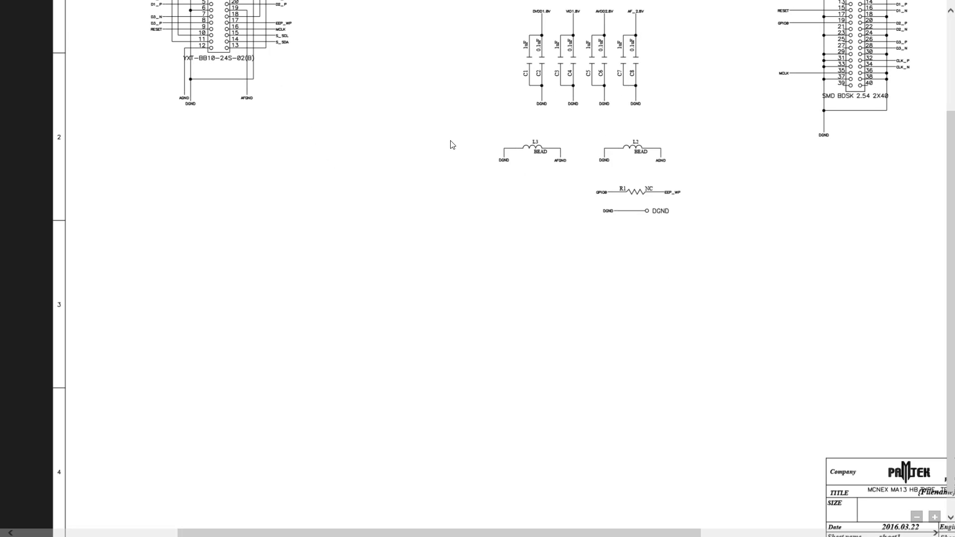
scroll(425, 195, up, 2)
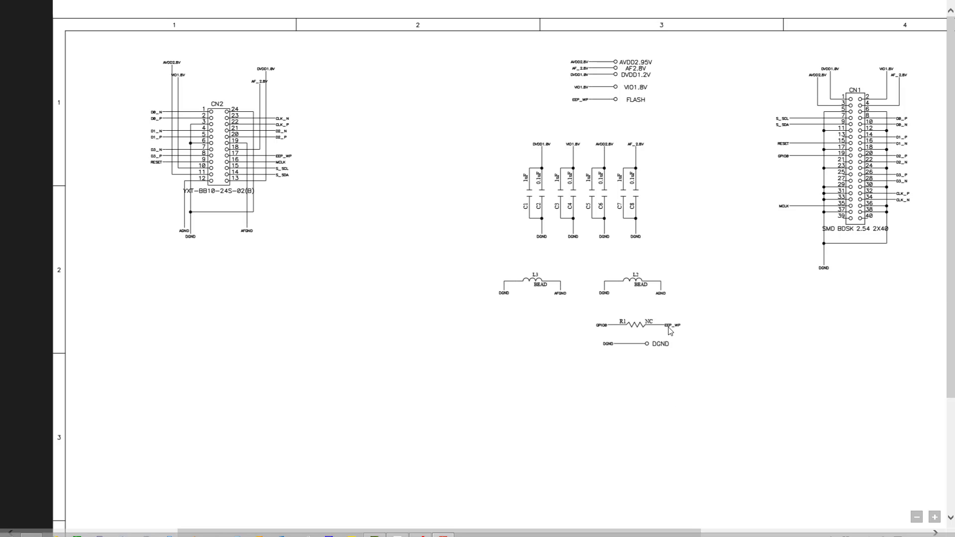
click(931, 6)
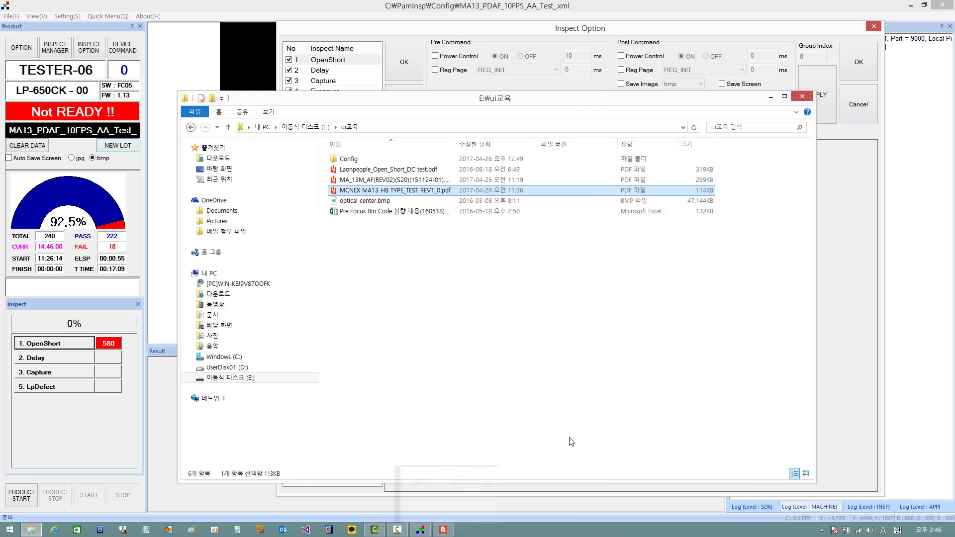
Return to Inspect Option and check the OS_Upper pins, including ENB and RESET, down to the end of the list.
click(368, 28)
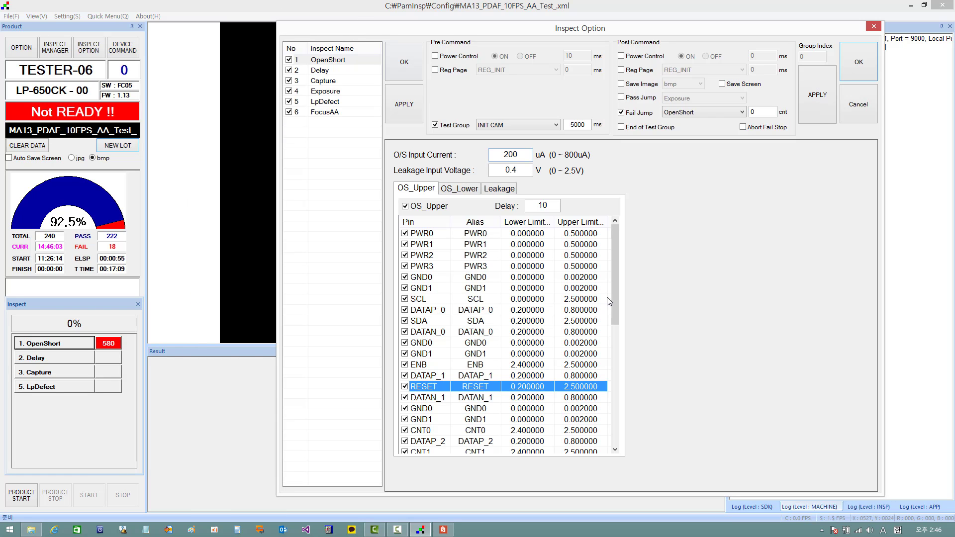
drag(614, 267, 633, 241)
click(423, 368)
scroll(446, 361, down, 4)
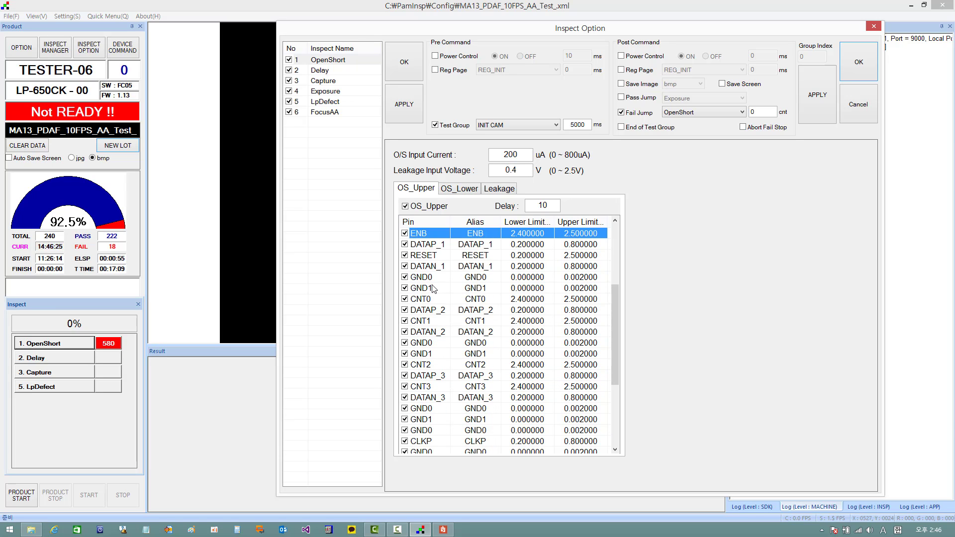
click(440, 256)
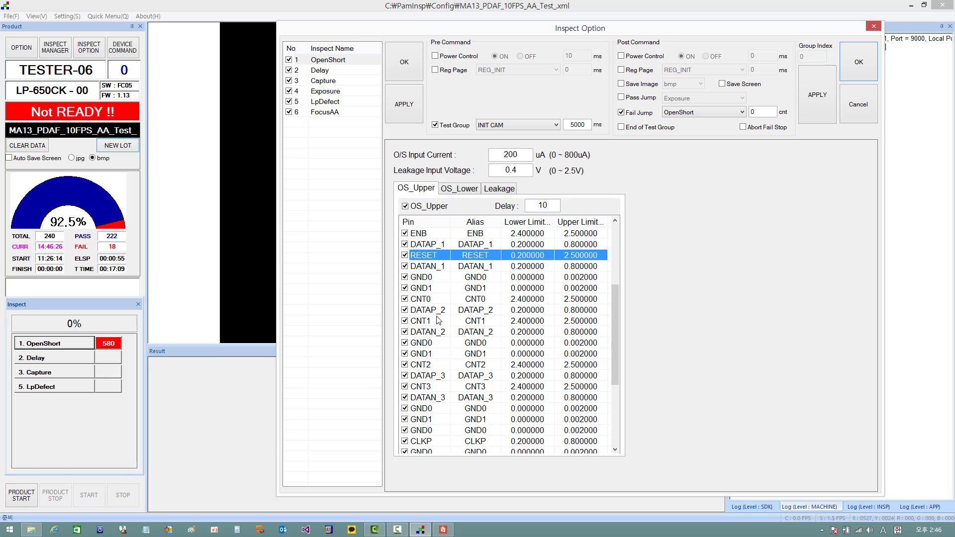
scroll(445, 391, down, 4)
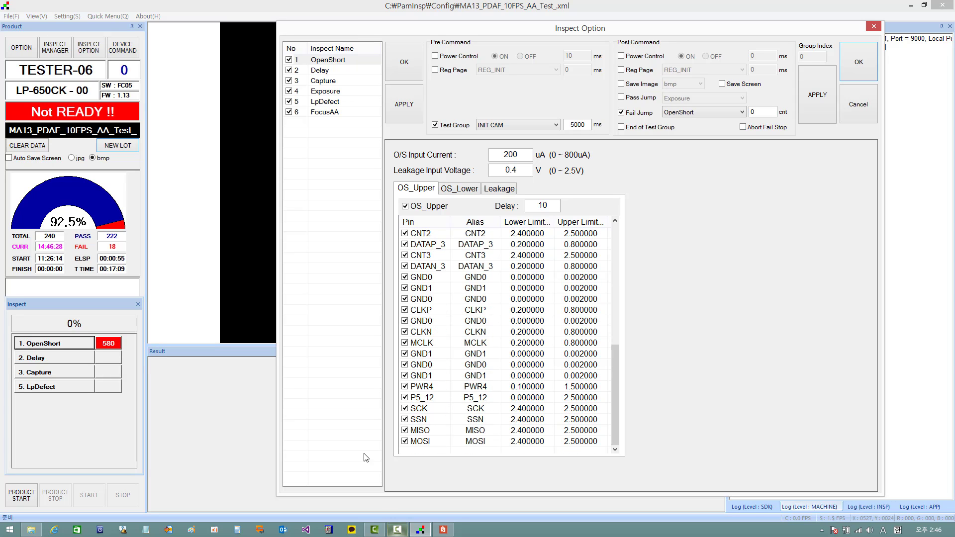
Compare the CN2 connector pins in the schematic PDF with the OS_Upper pin list in Inspect Option, down to MOSI.
click(442, 531)
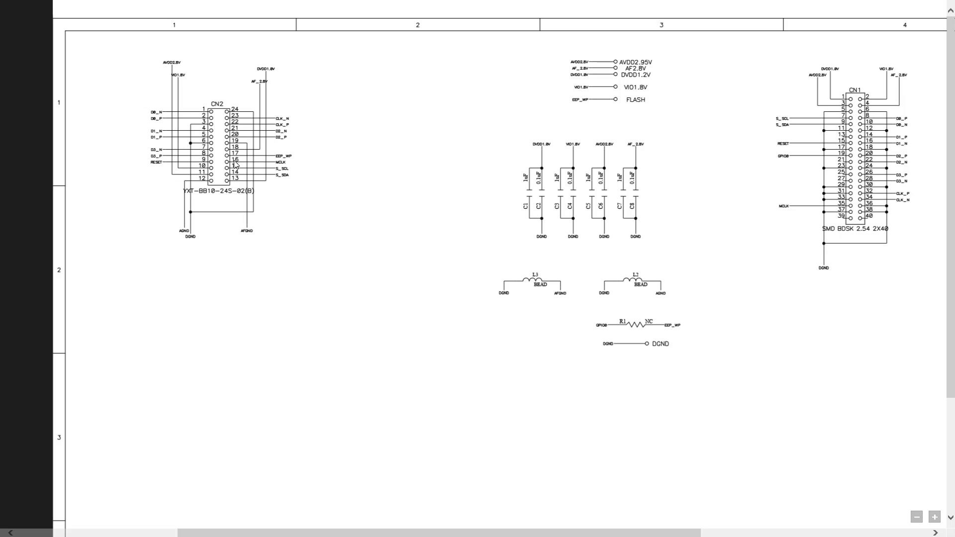
scroll(238, 175, up, 3)
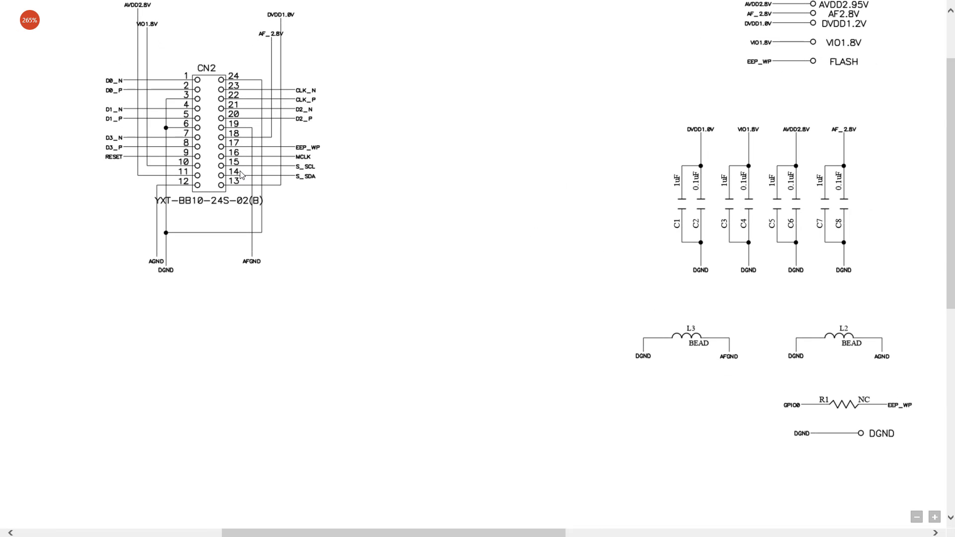
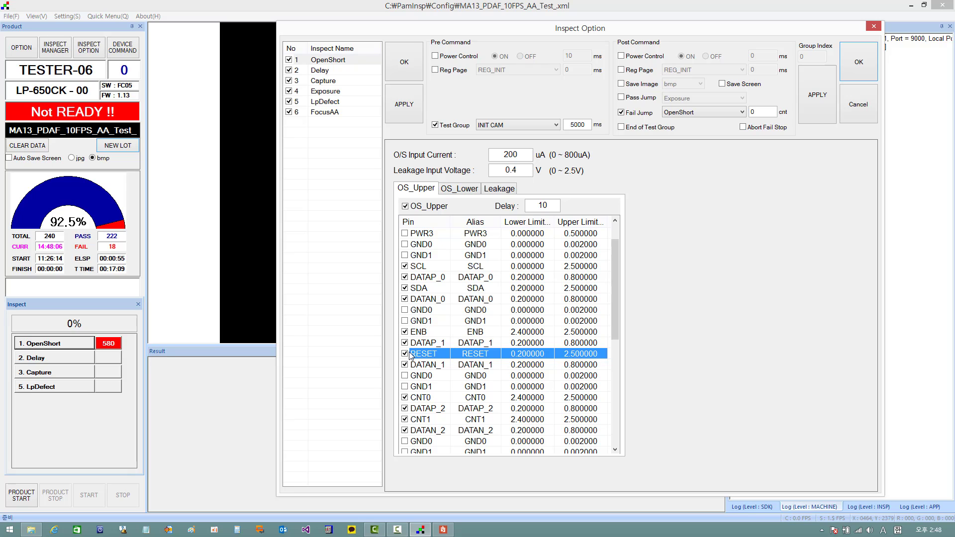
scroll(412, 348, down, 3)
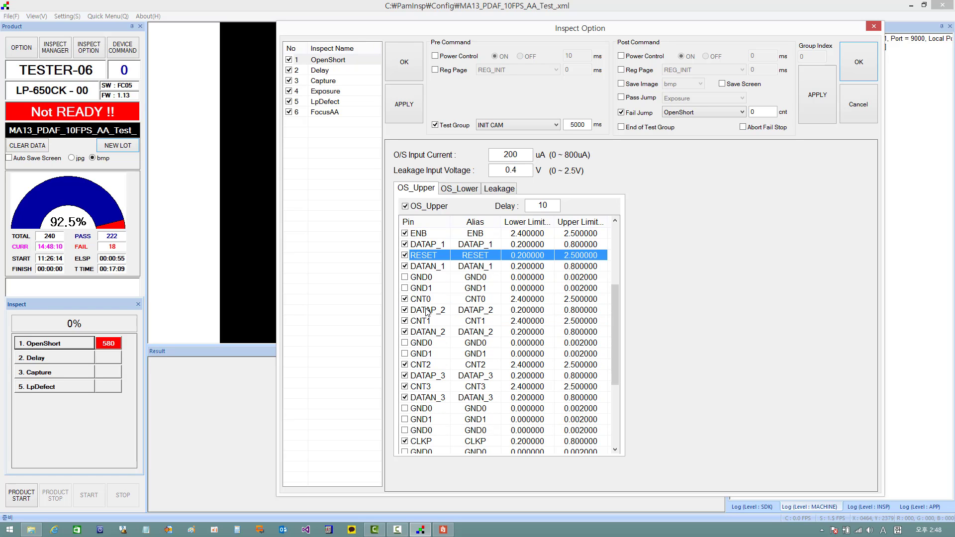
scroll(418, 318, down, 1)
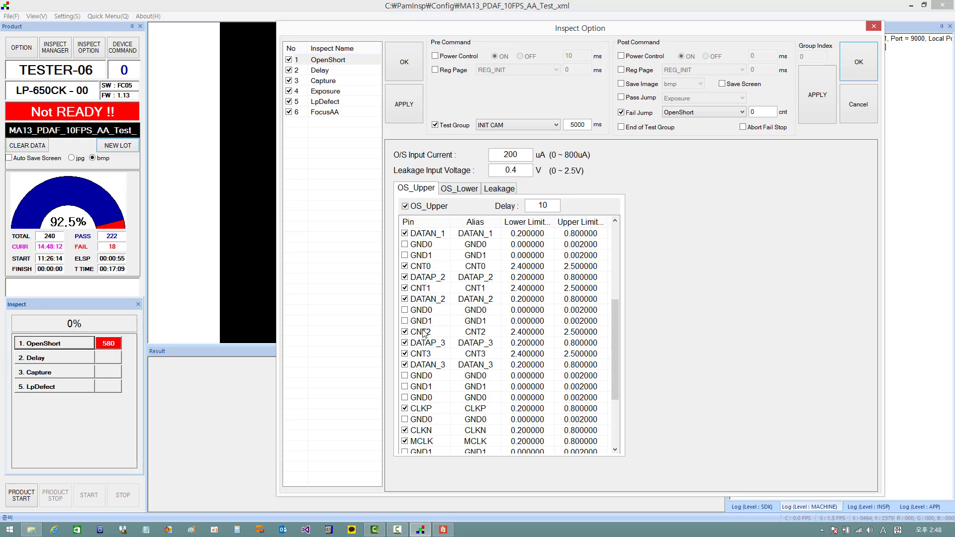
scroll(422, 368, down, 2)
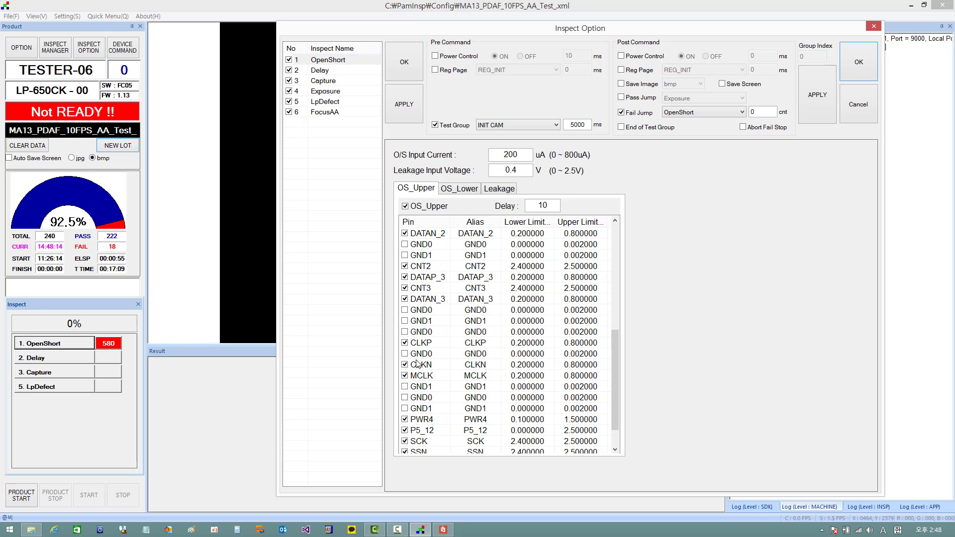
scroll(428, 396, down, 1)
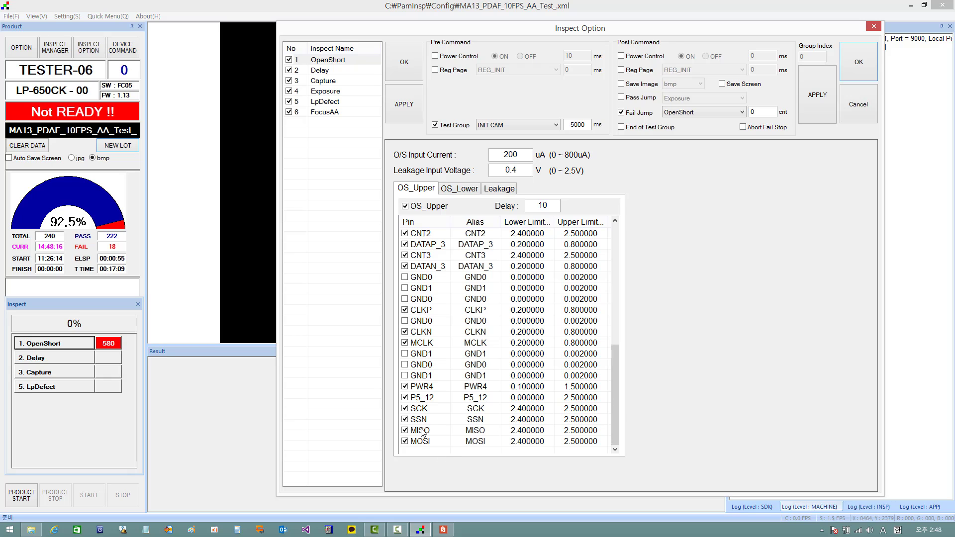
Switch back to the schematic PDF, examine the ground nets around the L2 and L3 beads, and return to Inspect Option.
mouse_move(422, 530)
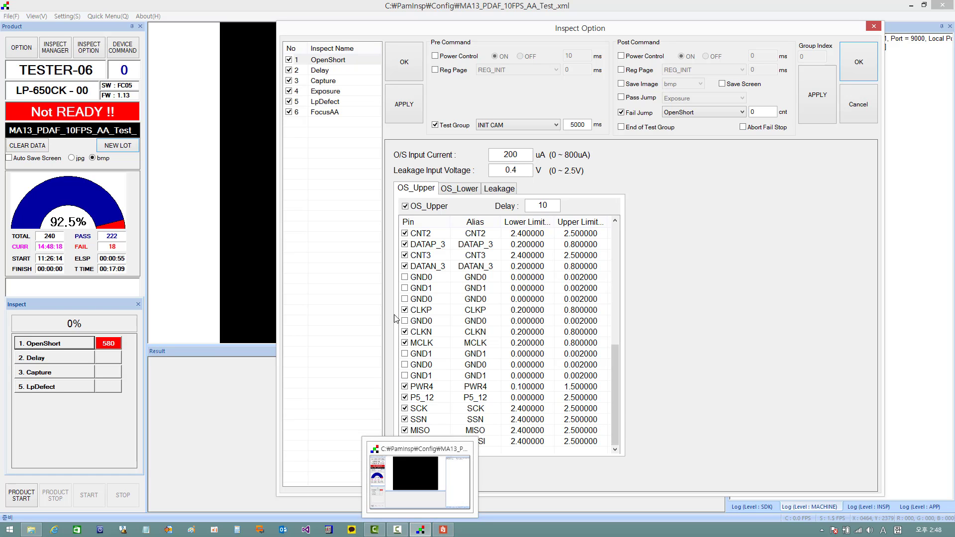
click(443, 529)
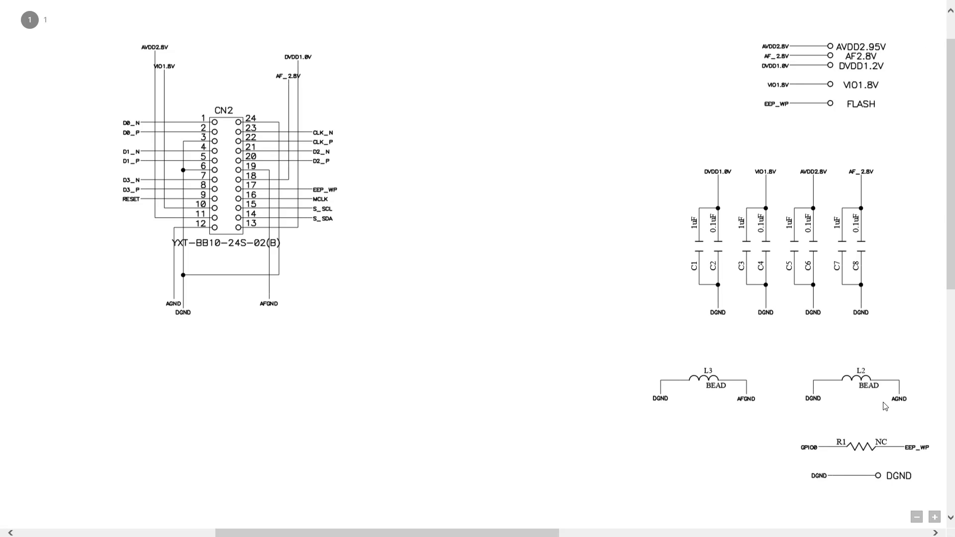
drag(793, 304, 596, 530)
click(531, 422)
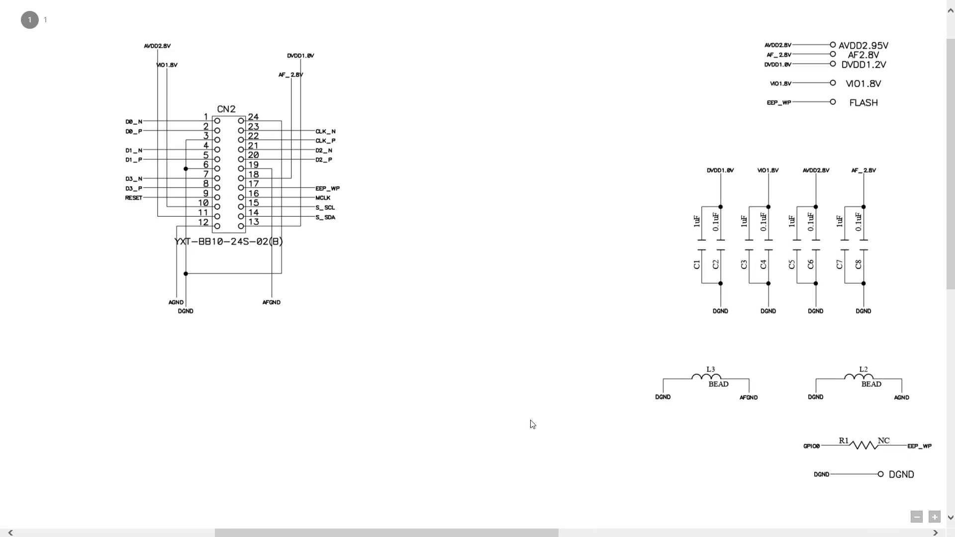
right_click(619, 312)
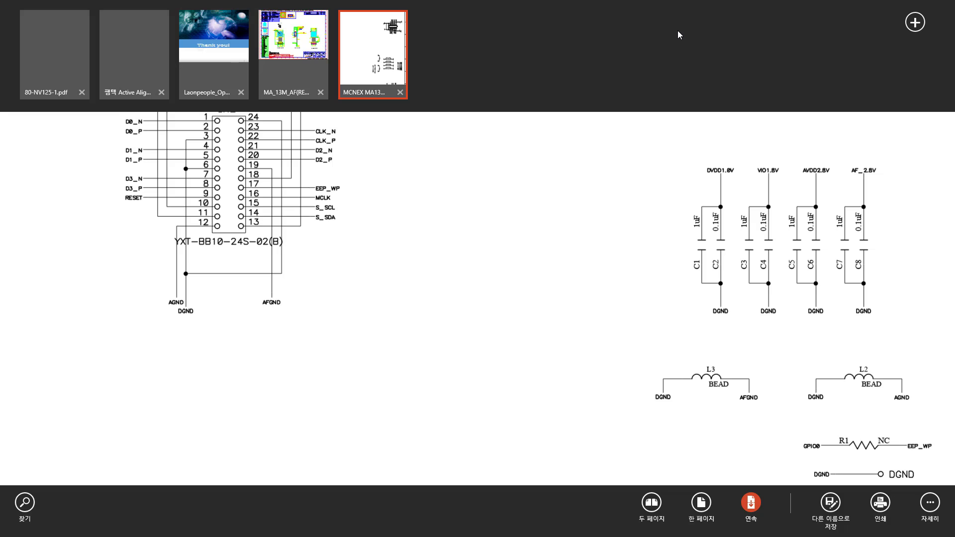
click(942, 7)
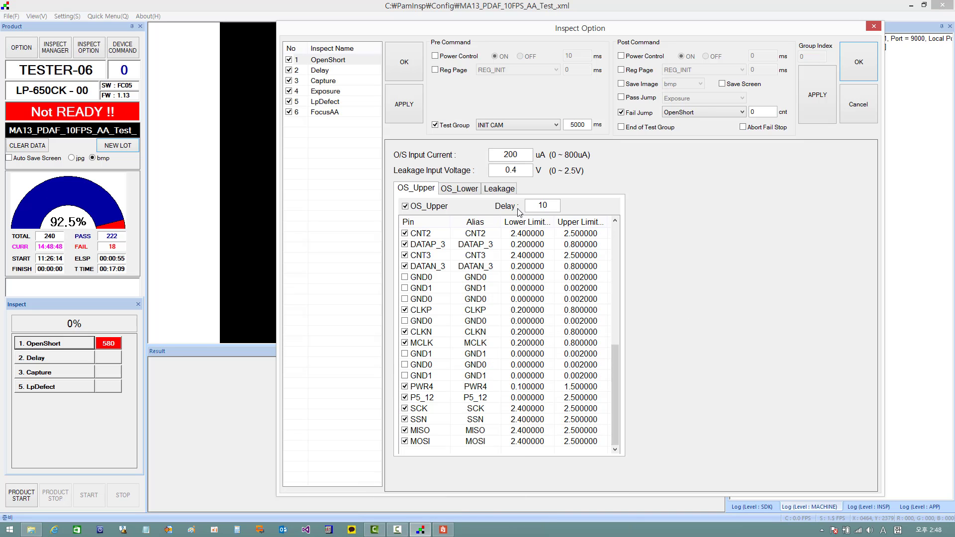
Exclude the ENB, CNT0, CNT1, CNT2 and CNT3 pins from the OS_Upper test.
drag(613, 357, 578, 219)
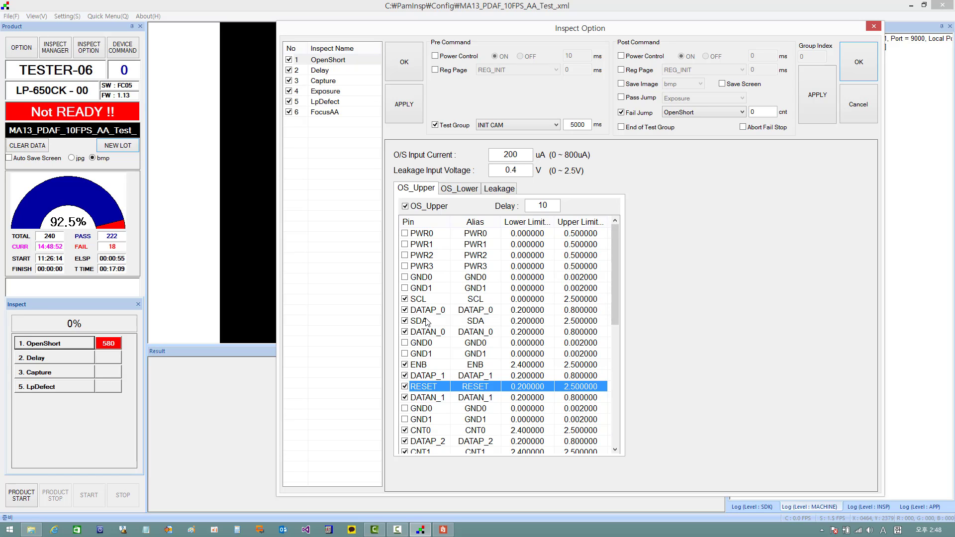
click(405, 364)
click(435, 409)
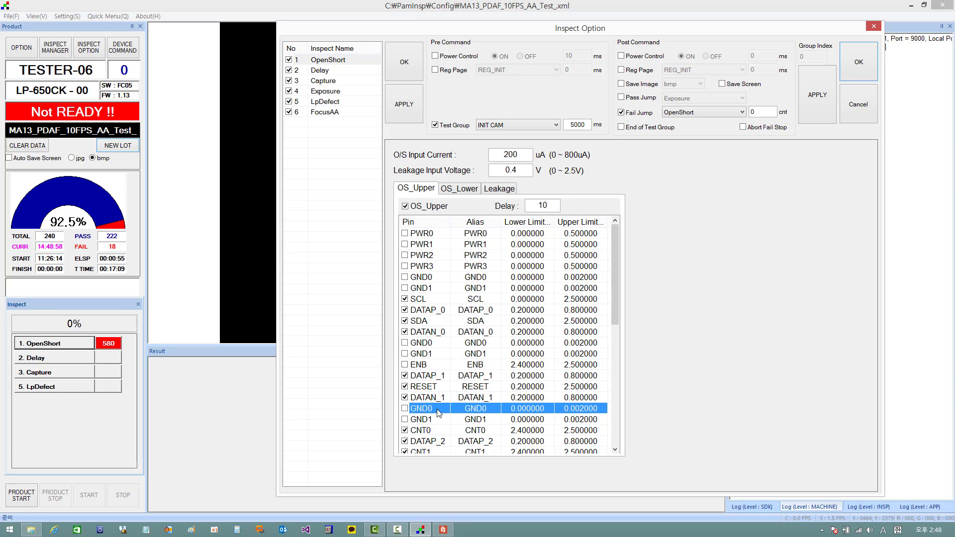
scroll(576, 328, down, 3)
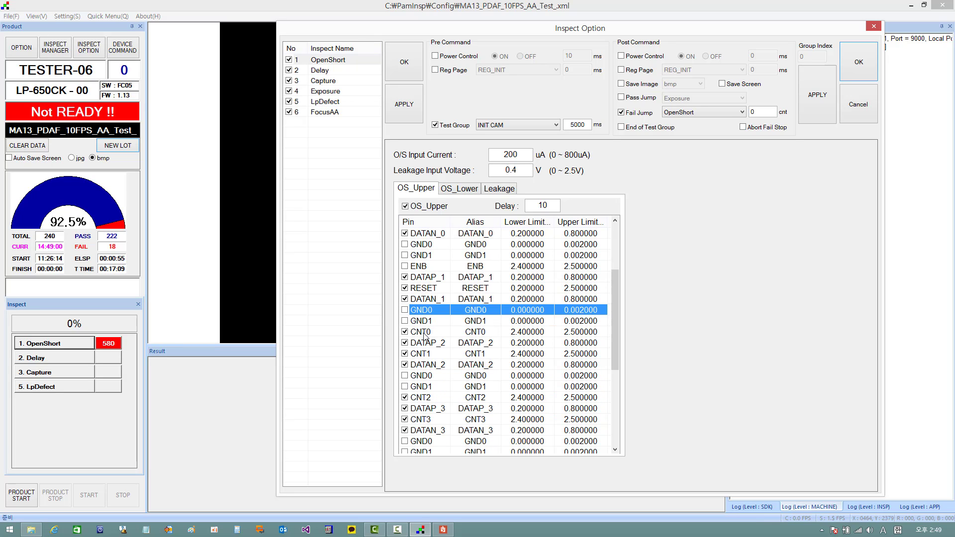
scroll(420, 334, down, 1)
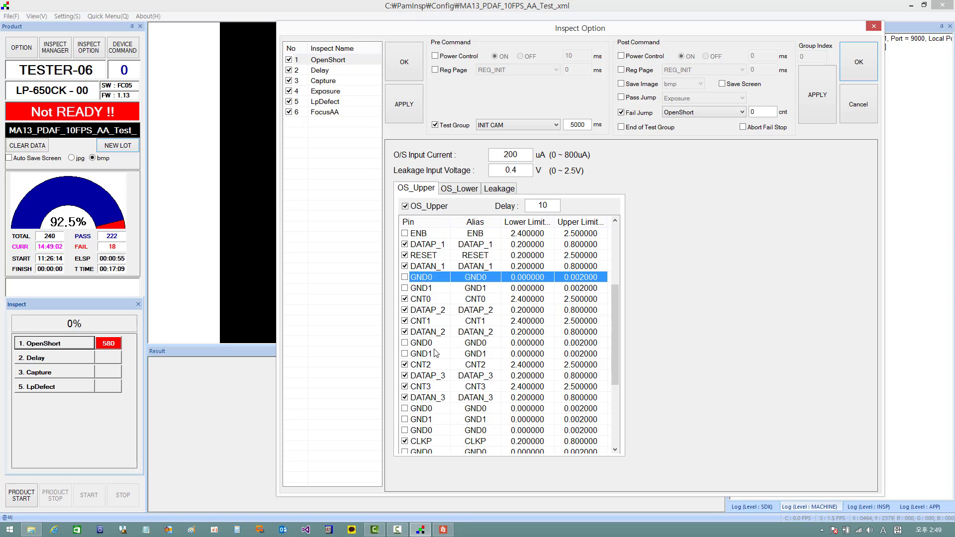
click(405, 364)
click(405, 387)
click(404, 298)
click(404, 309)
Exclude the PWR4, P5_12, SSN and MISO pins from the OS_Upper test and review the pin list from its beginning.
scroll(427, 387, down, 2)
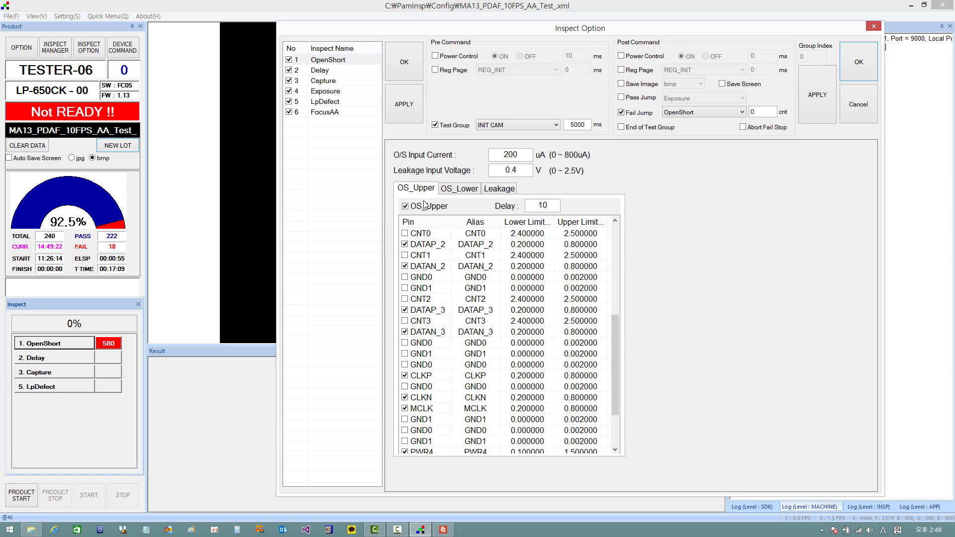
scroll(461, 337, down, 2)
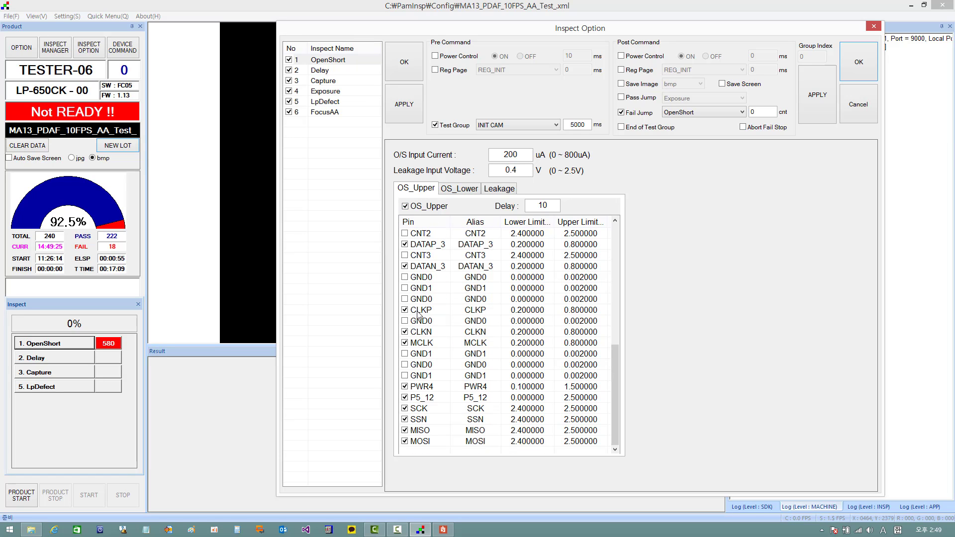
click(405, 387)
click(405, 398)
click(404, 419)
click(404, 430)
drag(614, 412, 599, 276)
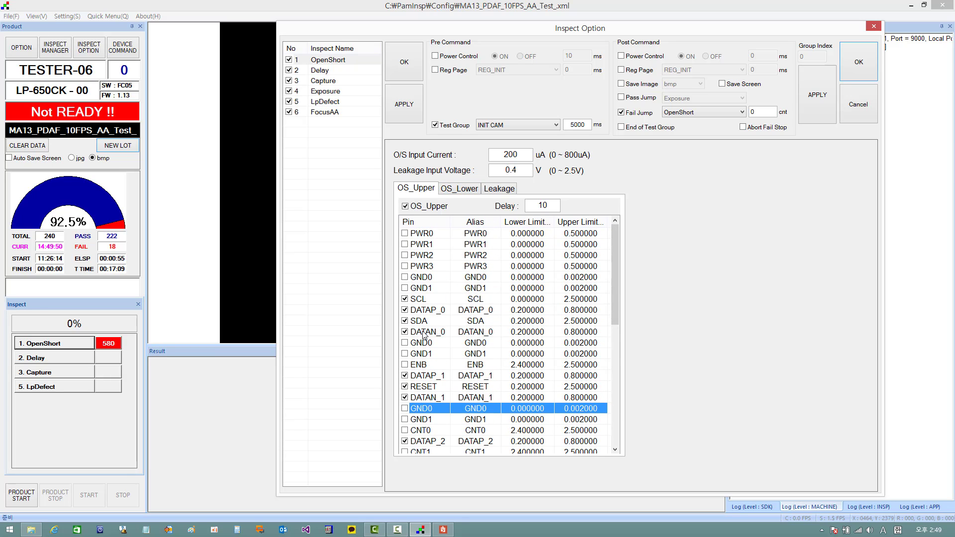
drag(616, 281, 667, 359)
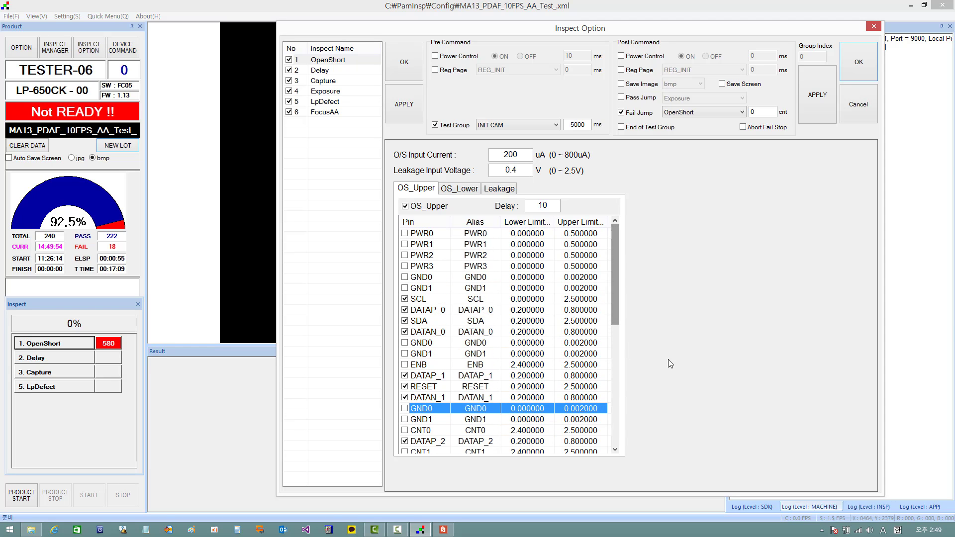
Exclude the PWR power pins and the GND0 and GND1 ground pins from the OS_Lower test.
click(463, 194)
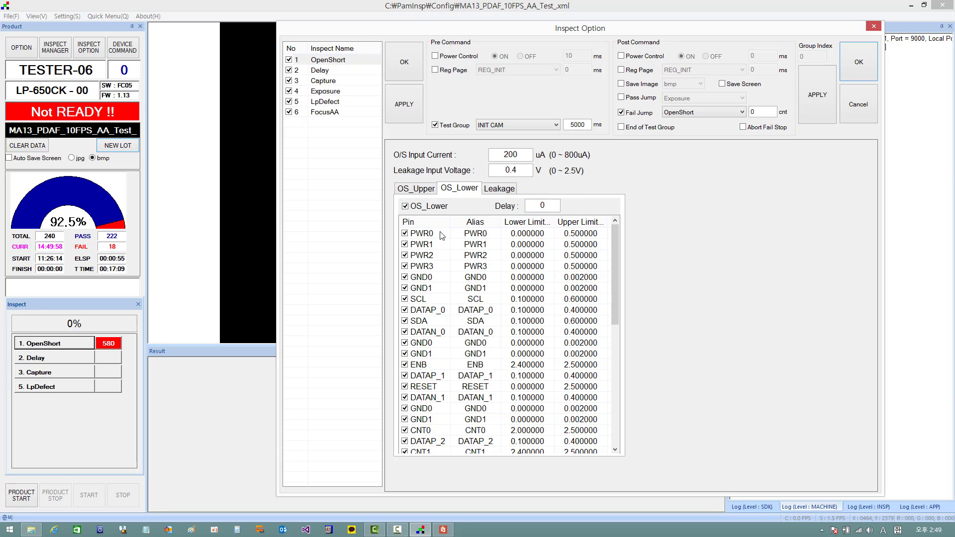
click(404, 233)
click(404, 255)
click(405, 266)
click(405, 277)
click(405, 288)
scroll(417, 347, down, 2)
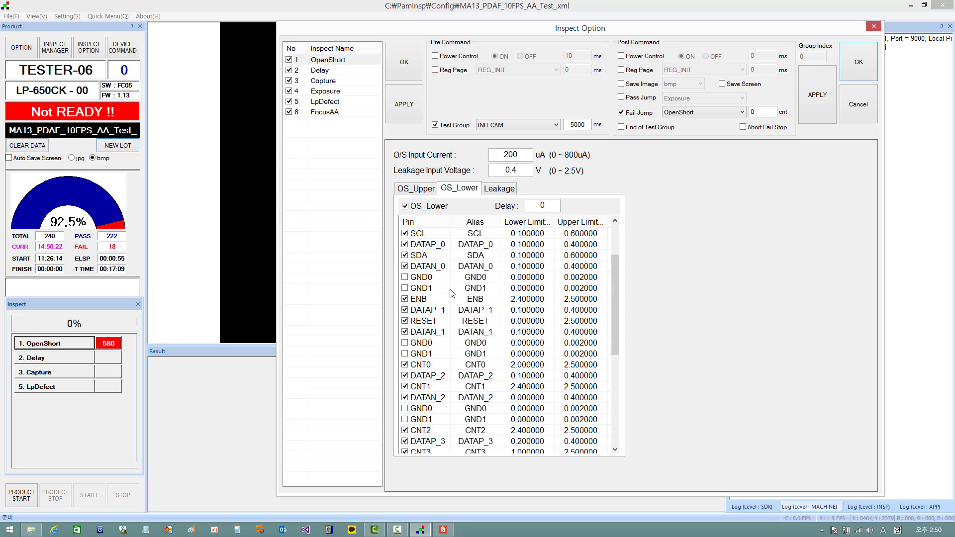
Open the aliases of the SCL, GND1 and DATAN_1 pins in OS_Lower for editing.
click(426, 248)
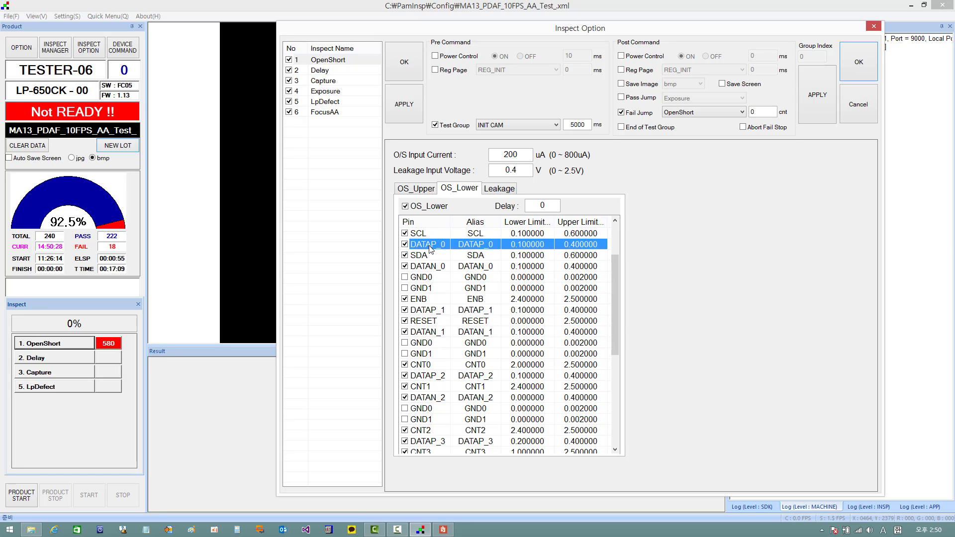
click(427, 235)
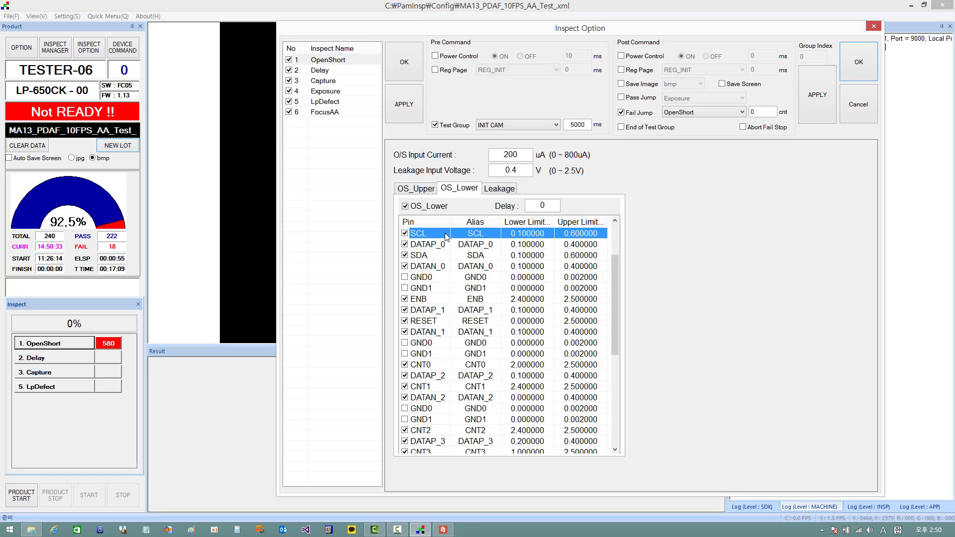
click(475, 236)
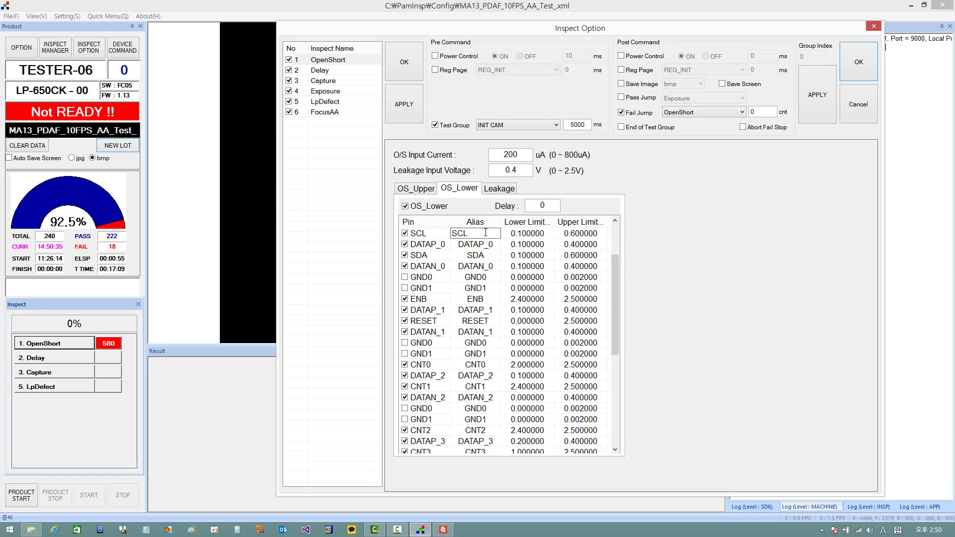
drag(486, 233, 451, 233)
click(476, 286)
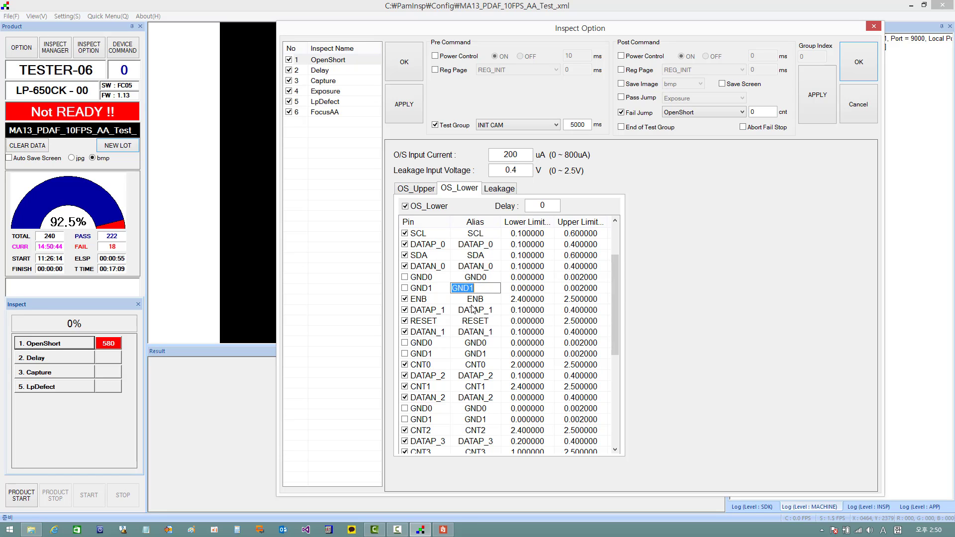
click(475, 353)
click(478, 334)
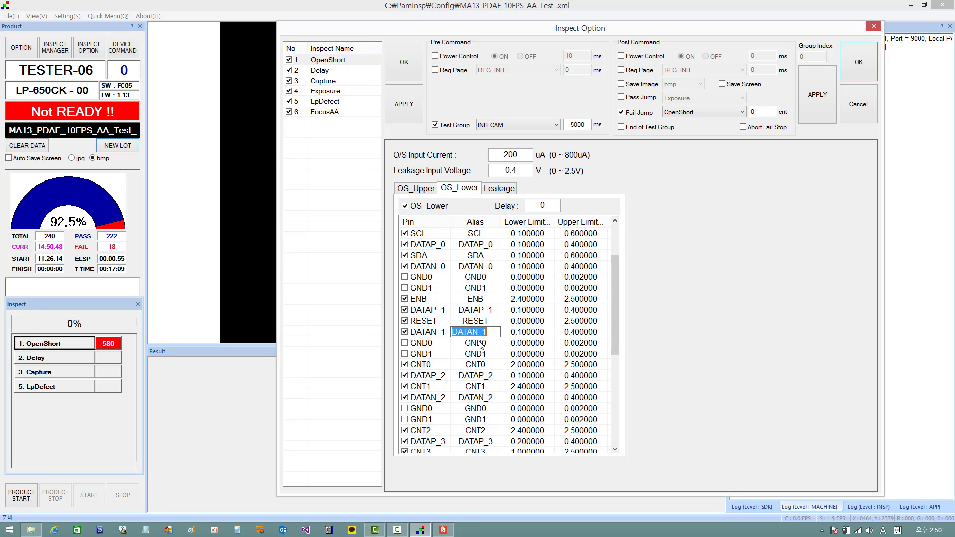
click(423, 355)
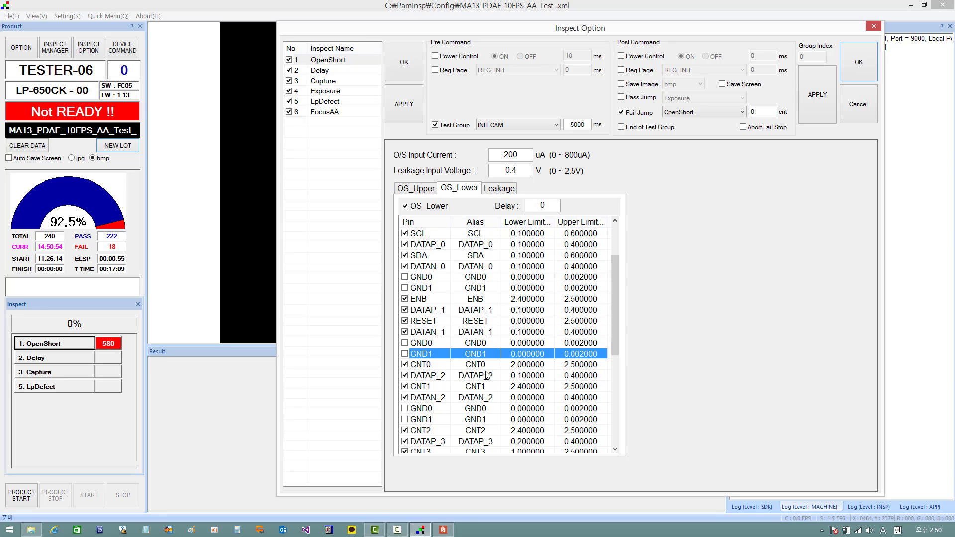
Set the alias of the CNT0 pin in OS_Lower to ex1.
click(470, 366)
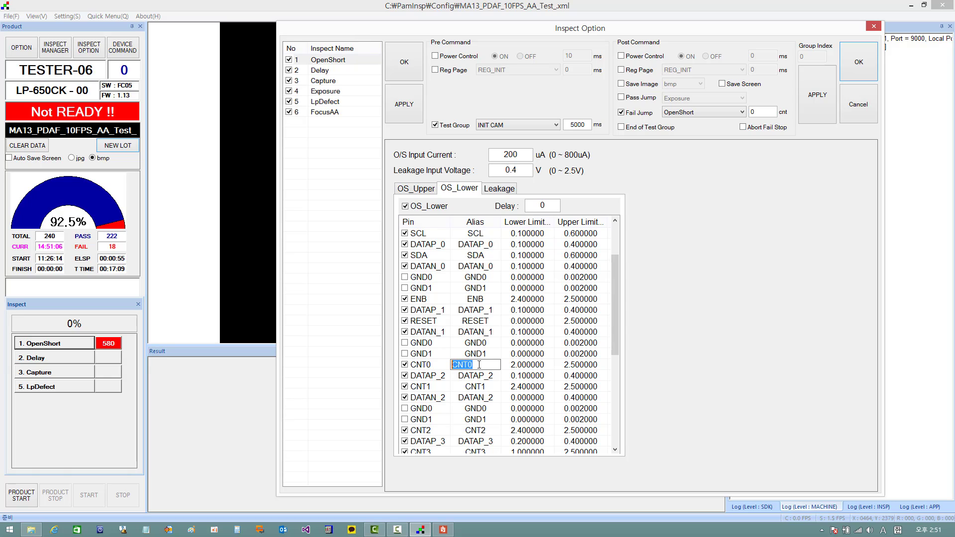
text(ex1)
click(459, 378)
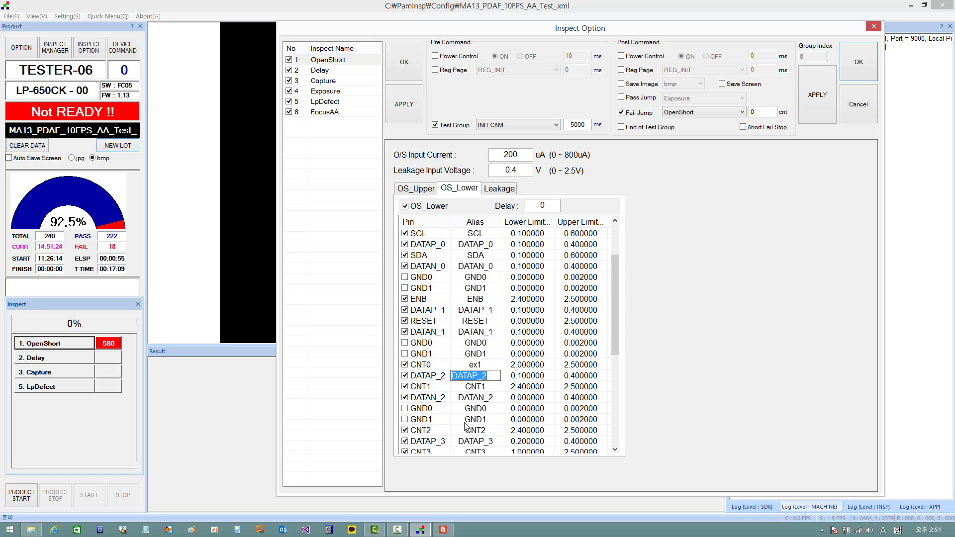
click(424, 369)
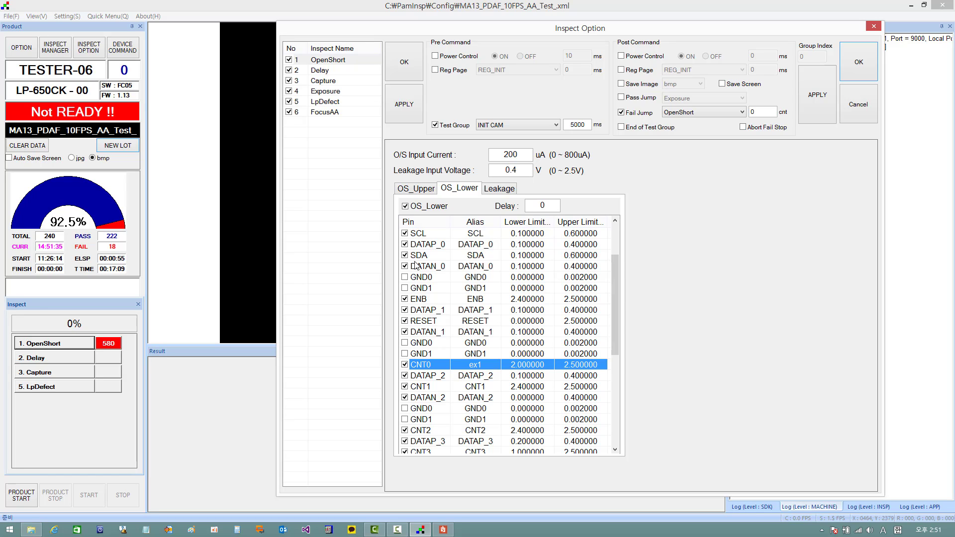
click(479, 366)
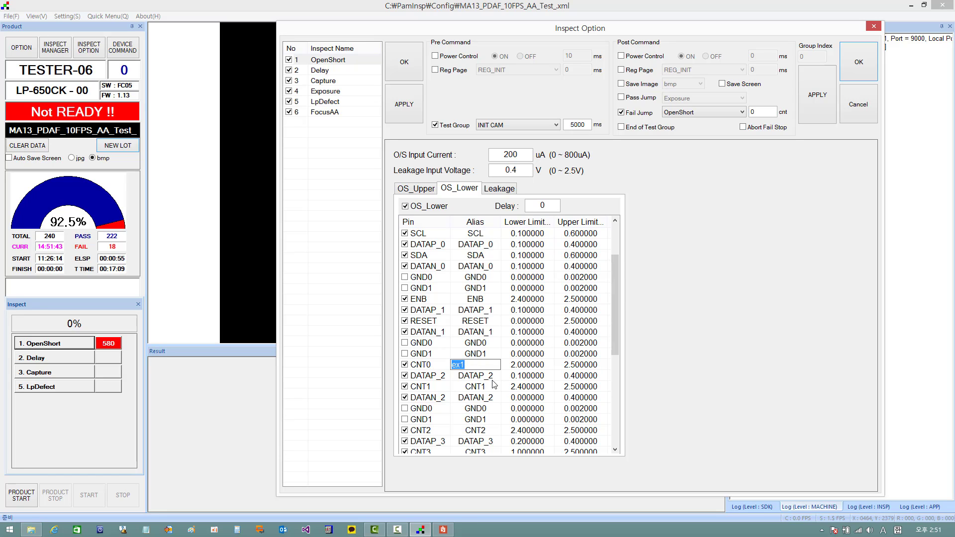
click(478, 364)
click(424, 356)
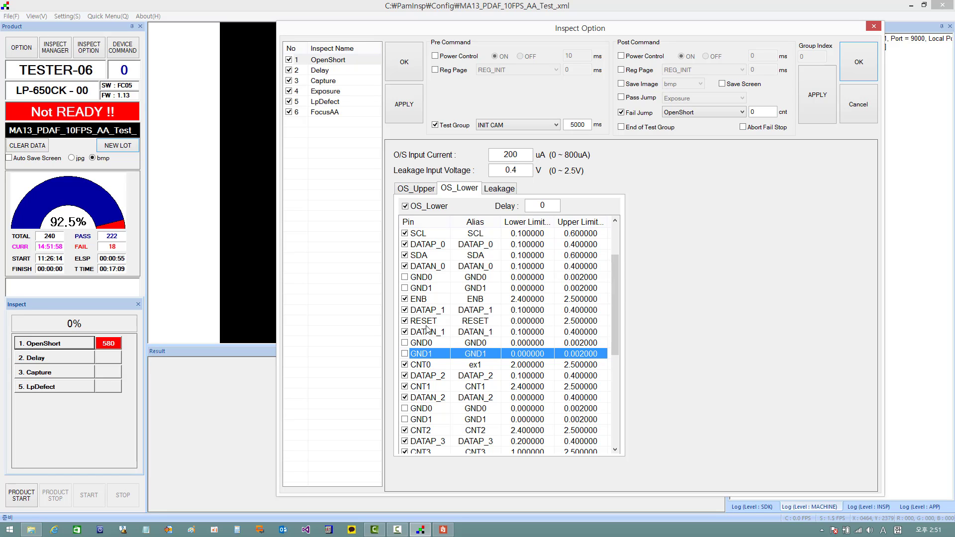
click(436, 255)
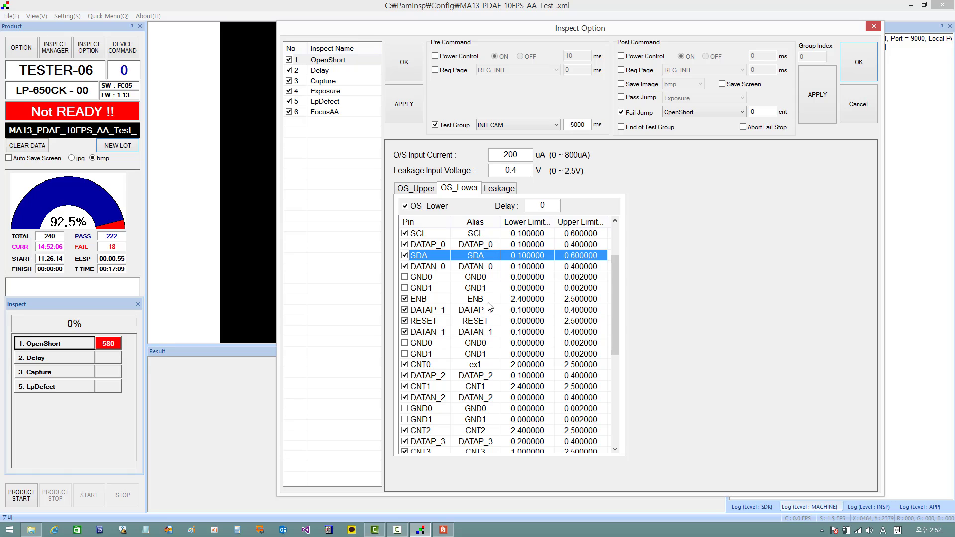
Replace the alias of the CNT0 pin in OS_Lower with its original name, CNT0.
click(462, 364)
click(462, 365)
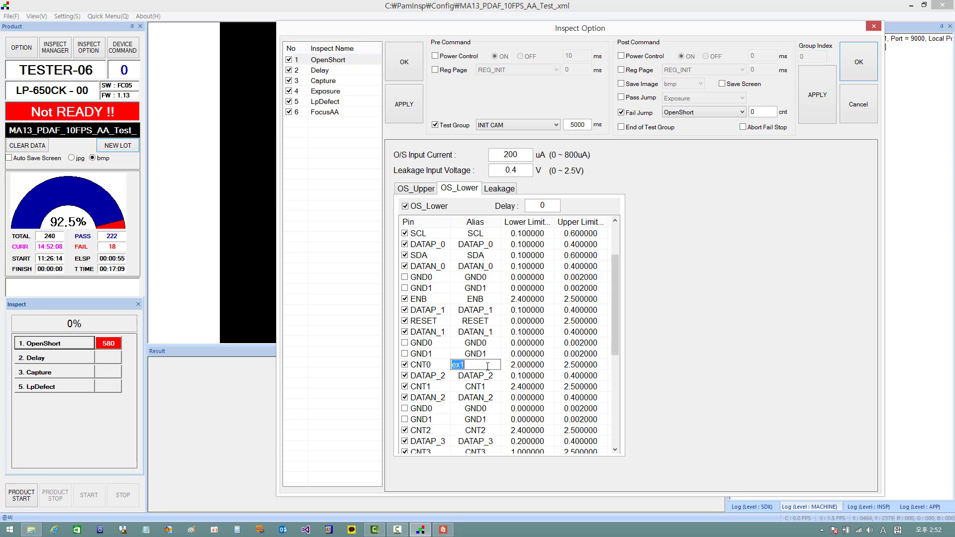
key(BackSpace)
click(447, 355)
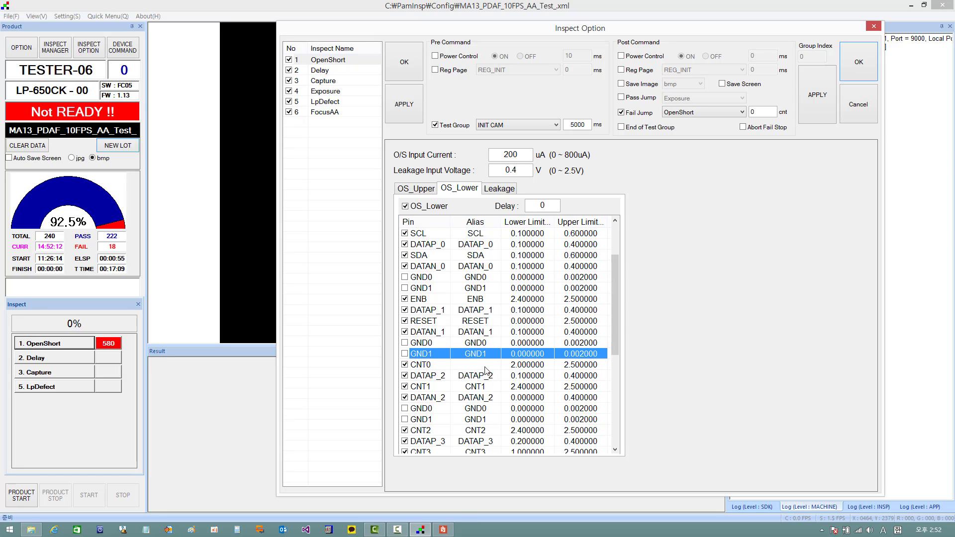
click(485, 367)
click(462, 366)
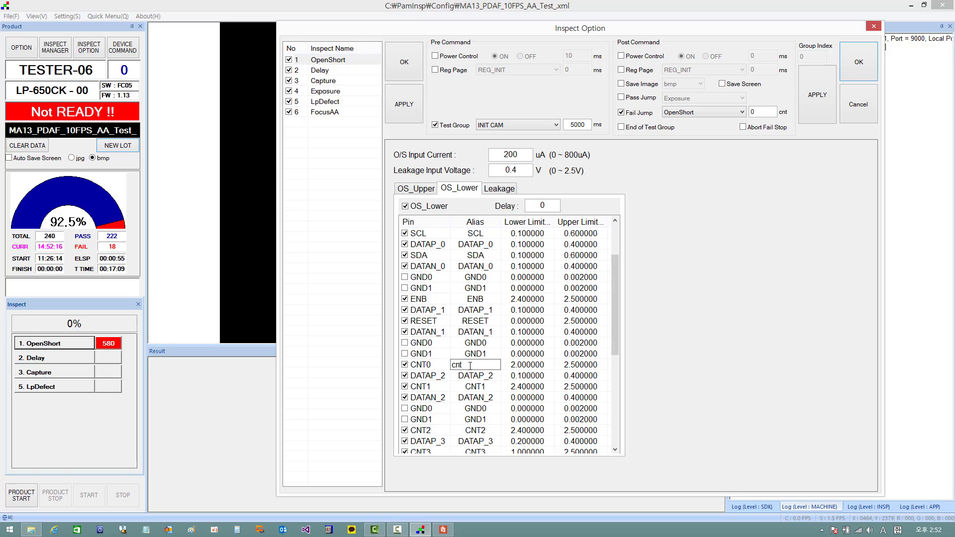
key(BackSpace)
key(BackSpace)
key(BackSpace)
text(CNT0)
click(455, 420)
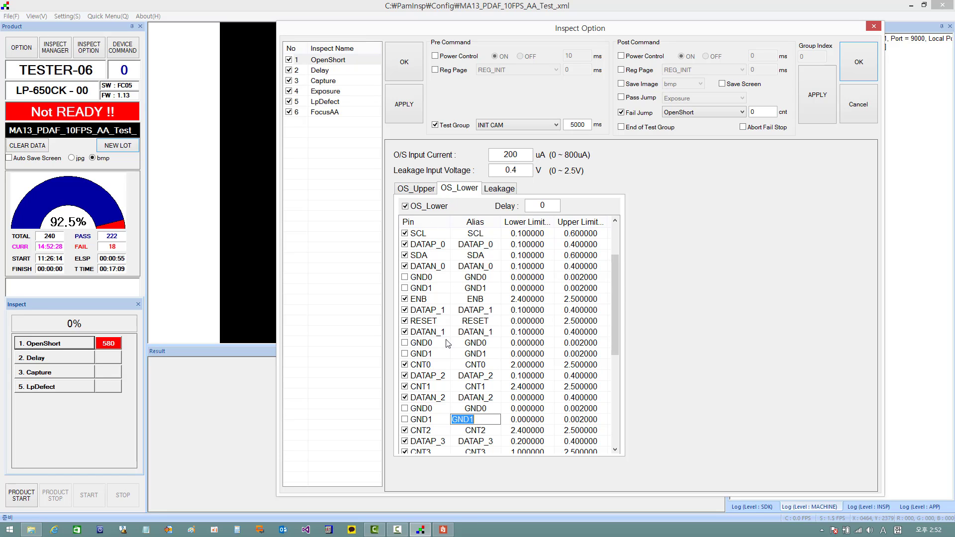
Exclude the CNT0, CNT1, CNT2 and CNT3 pins from the OS_Lower test.
double_click(415, 367)
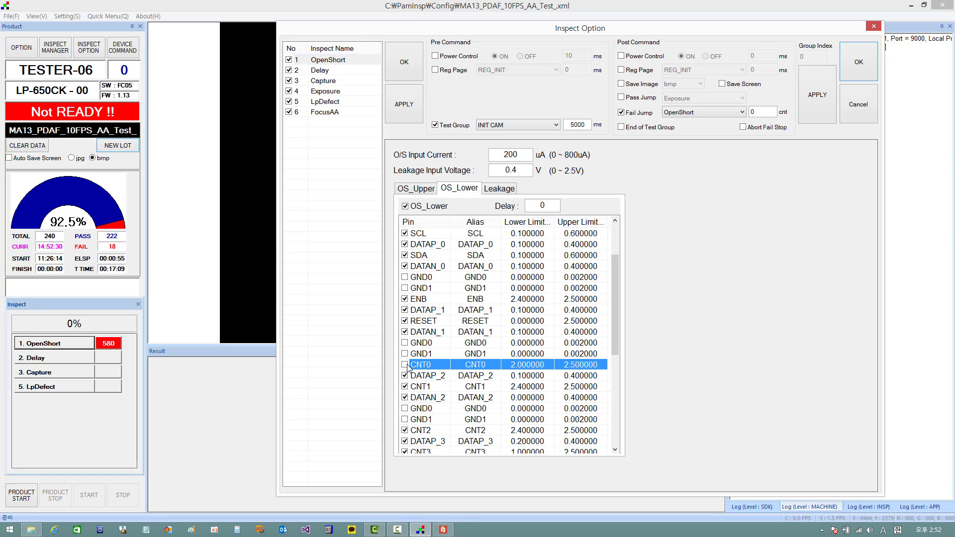
click(405, 387)
click(420, 419)
scroll(430, 417, down, 2)
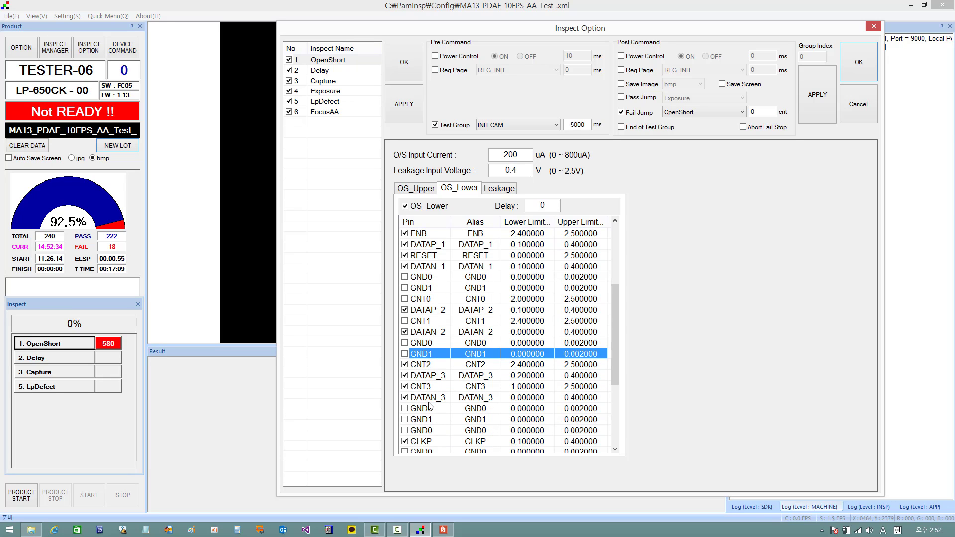
click(410, 388)
click(405, 386)
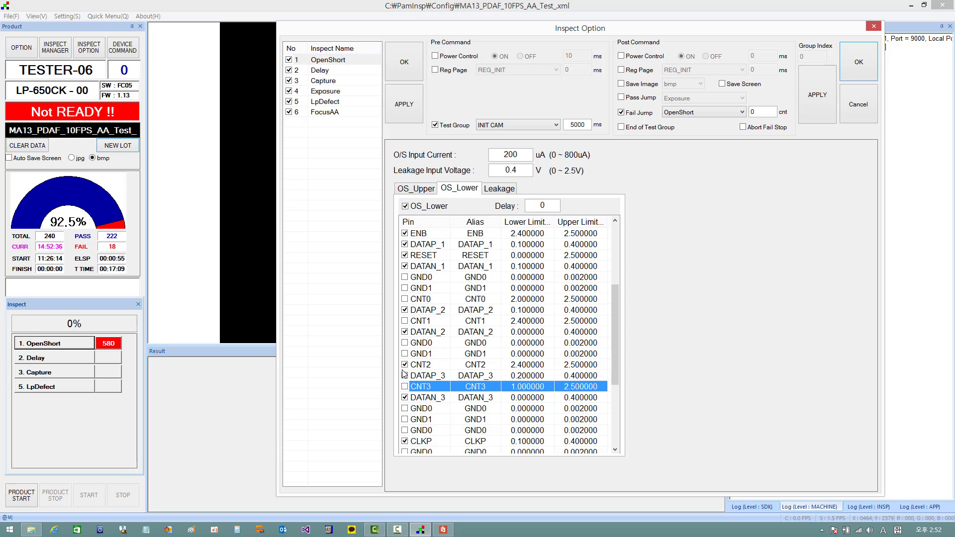
click(404, 365)
Exclude the PWR4, P5_12, SCK, SSN, MISO and MOSI pins from the OS_Lower test.
scroll(423, 392, down, 4)
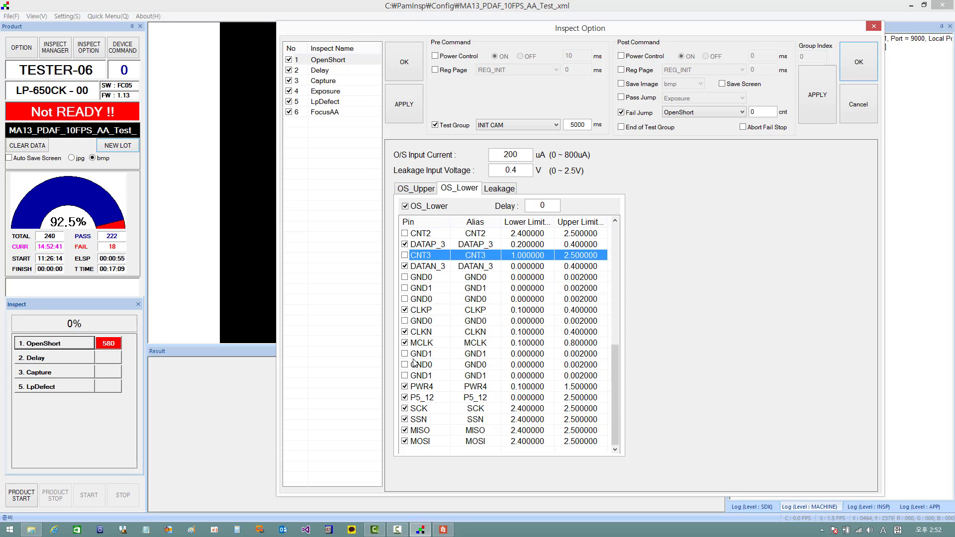
click(404, 387)
click(404, 397)
click(405, 408)
click(405, 419)
click(404, 430)
click(404, 441)
Turn off the Leakage test and review the OS_Upper and OS_Lower pin selections.
click(495, 192)
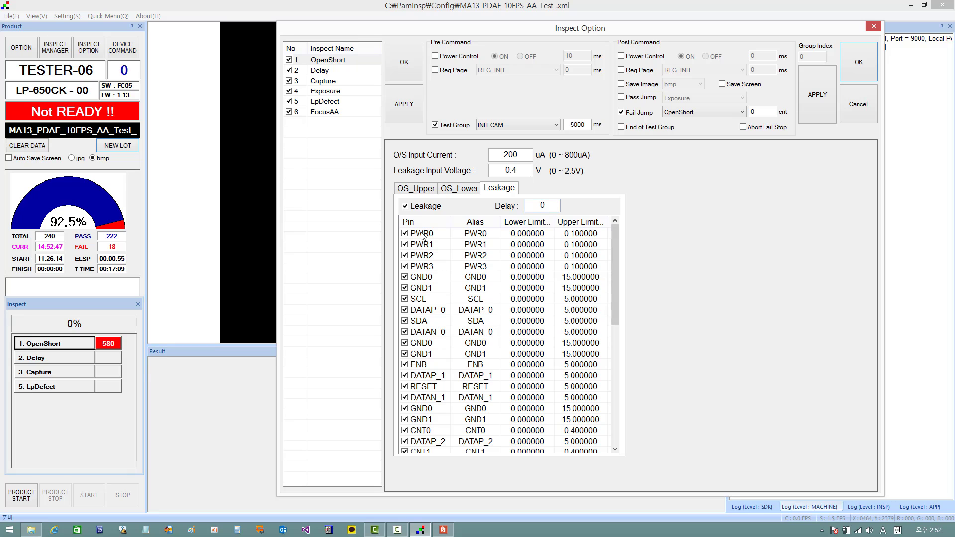
click(405, 207)
click(458, 189)
click(431, 192)
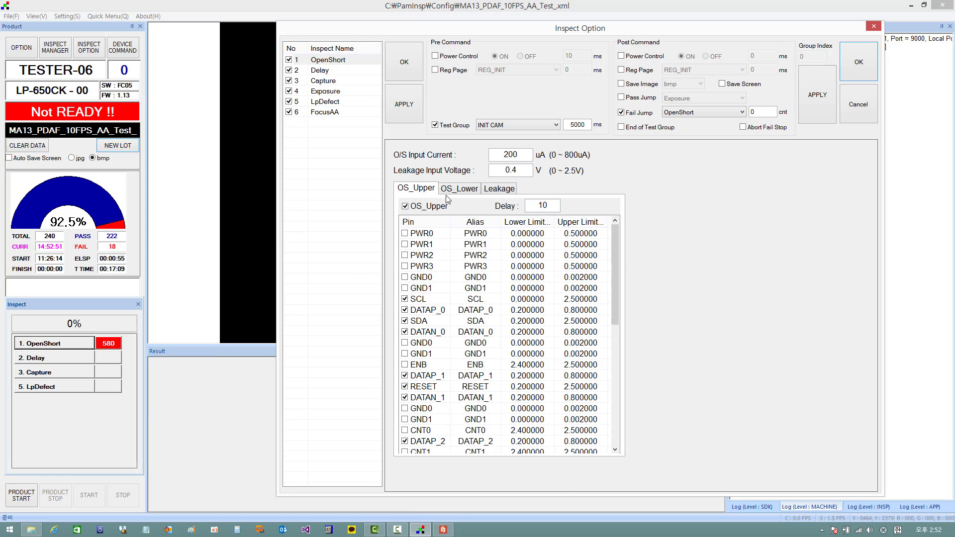
click(475, 191)
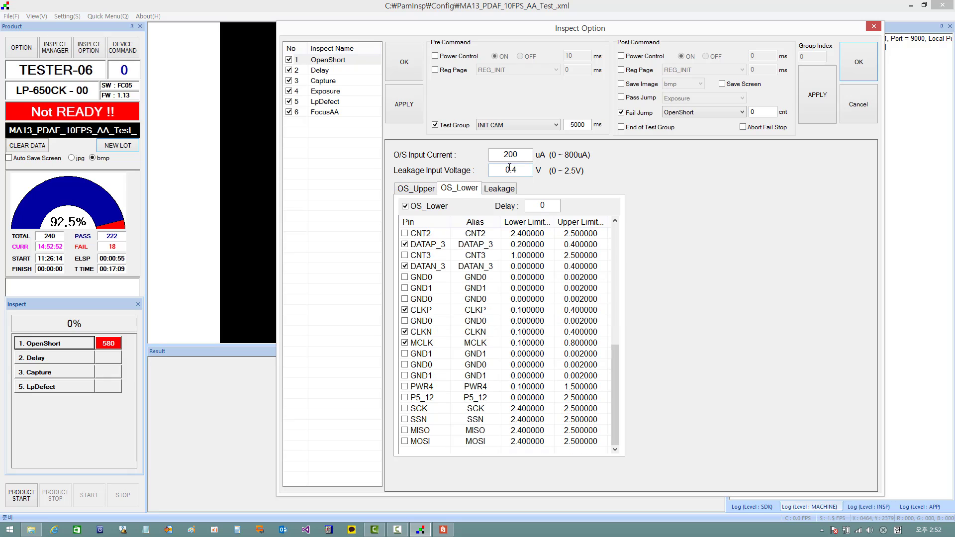
Review the O/S input current for the open/short tests and the leakage input voltage for the Leakage test.
click(423, 192)
drag(522, 155, 503, 155)
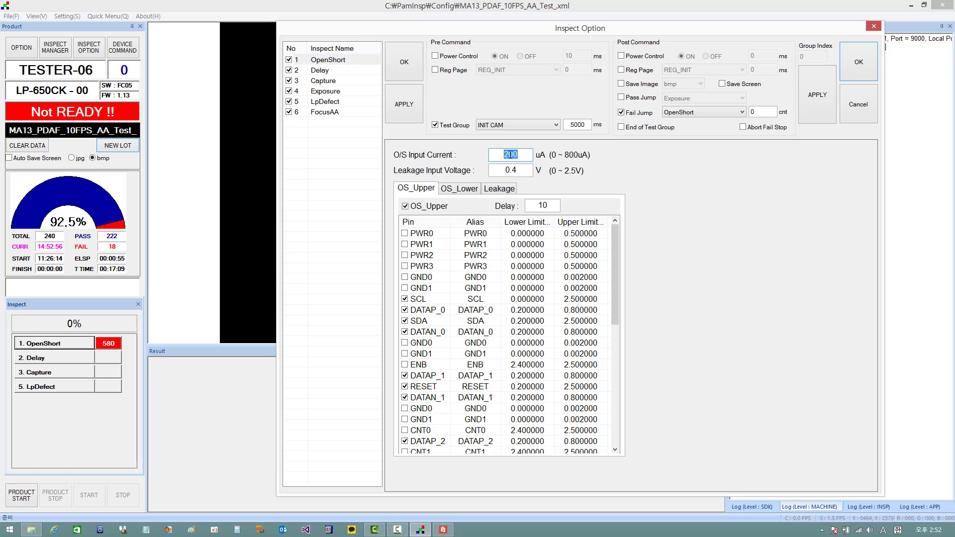
click(526, 154)
drag(519, 154, 498, 155)
click(501, 188)
key(Tab)
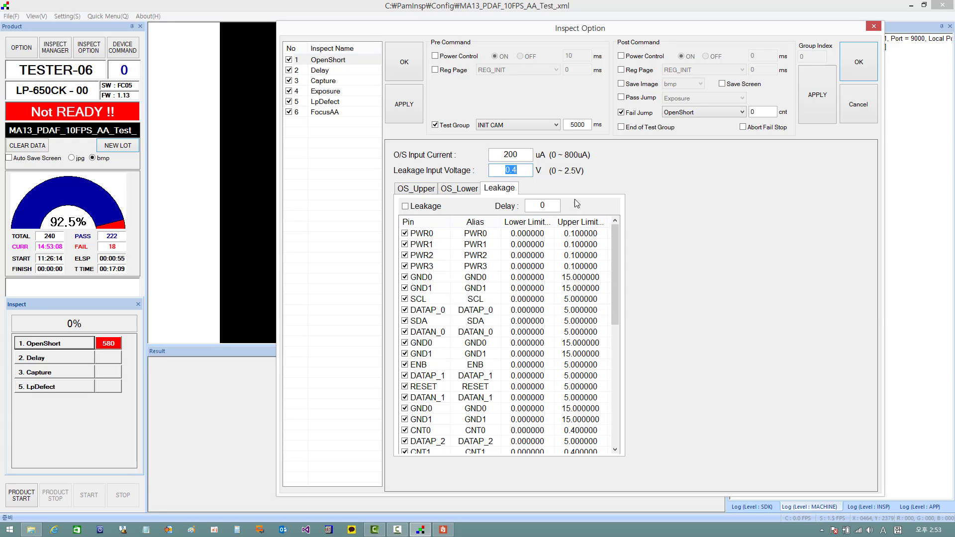
click(470, 193)
click(421, 195)
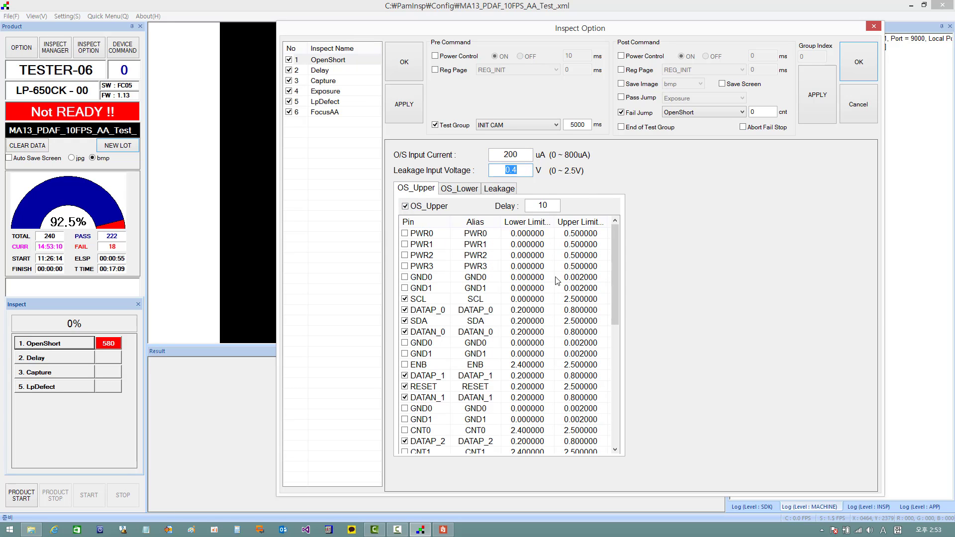
Apply and close the inspection options, and run the OpenShort inspection with the INSP-level log displayed.
drag(623, 254, 713, 243)
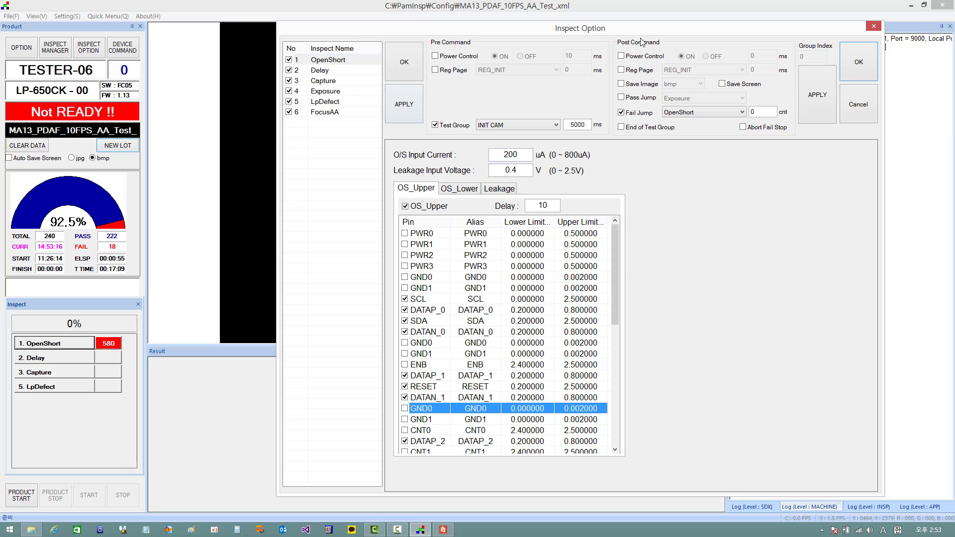
click(856, 74)
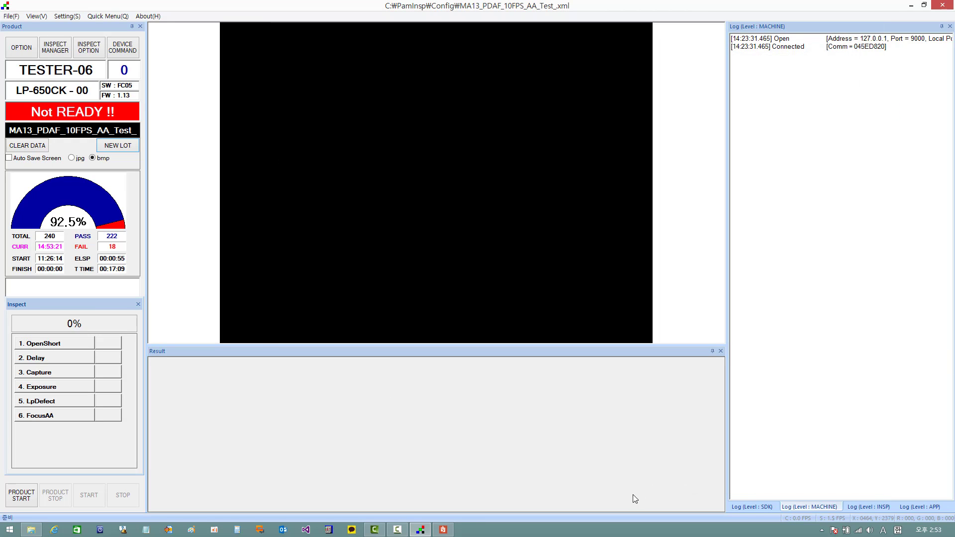
click(869, 507)
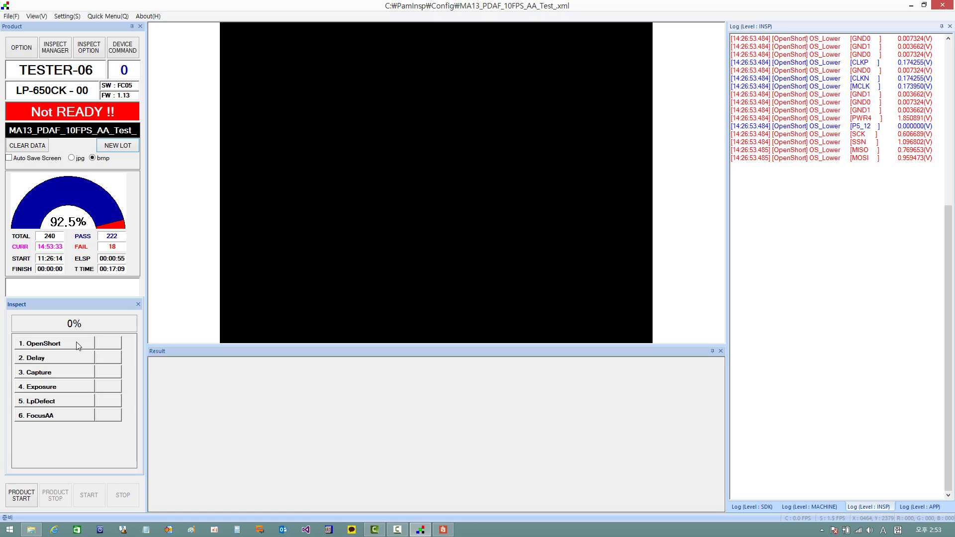
click(59, 343)
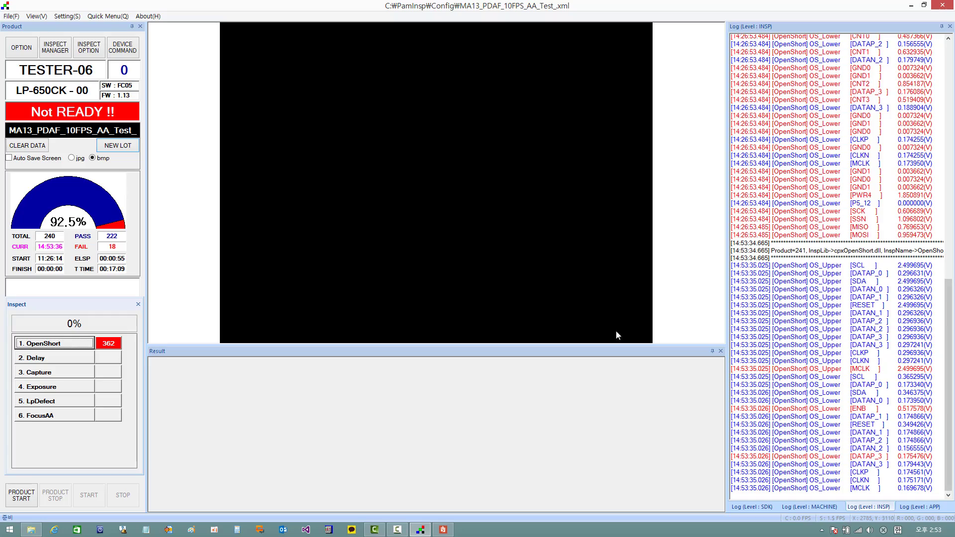
Review the earlier OpenShort run's pin results at the beginning of the INSP log.
drag(948, 319, 909, 77)
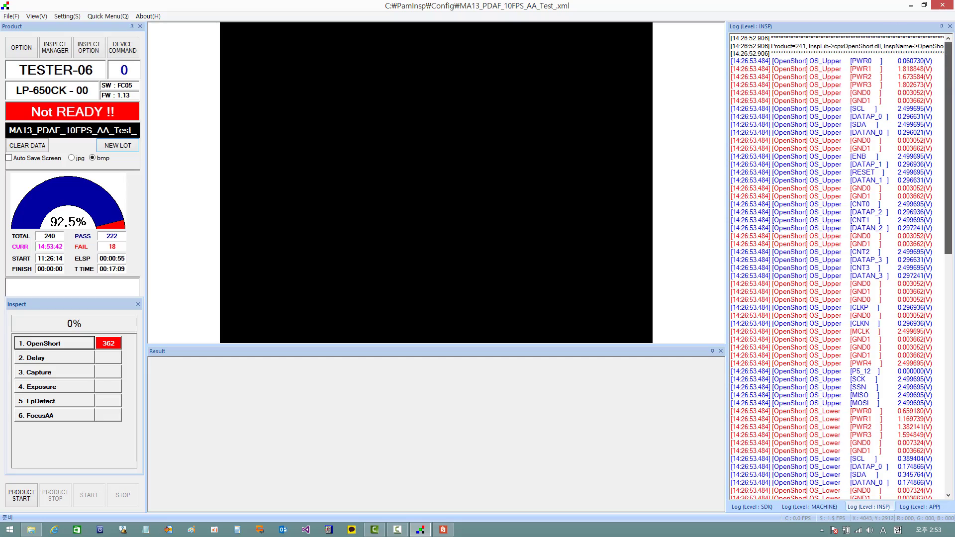
mouse_move(950, 80)
mouse_down()
mouse_move(949, 257)
mouse_move(946, 80)
mouse_up()
mouse_move(946, 95)
mouse_down()
mouse_move(947, 116)
mouse_move(946, 76)
mouse_up()
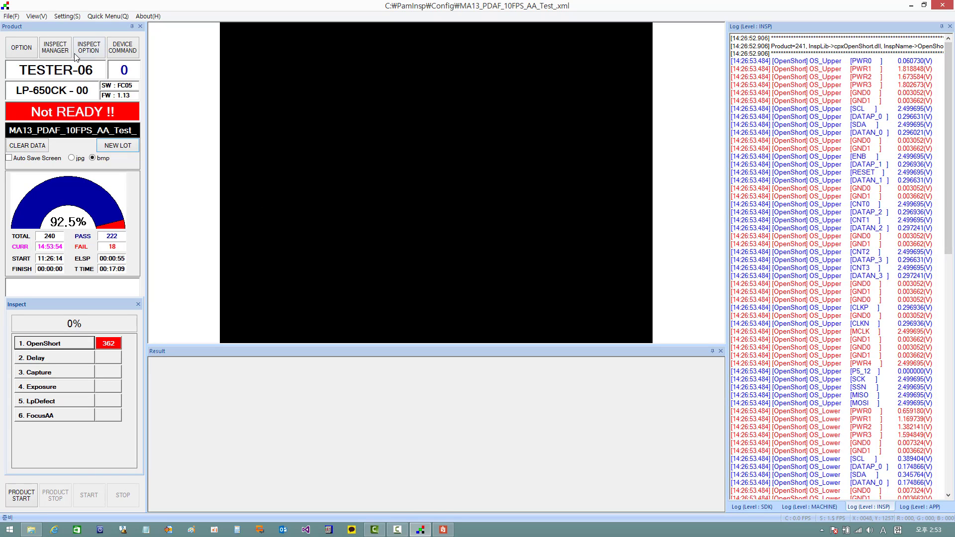
Review the OS_Upper, OS_Lower and Leakage settings of the OpenShort inspection again, and apply and close the options.
click(97, 56)
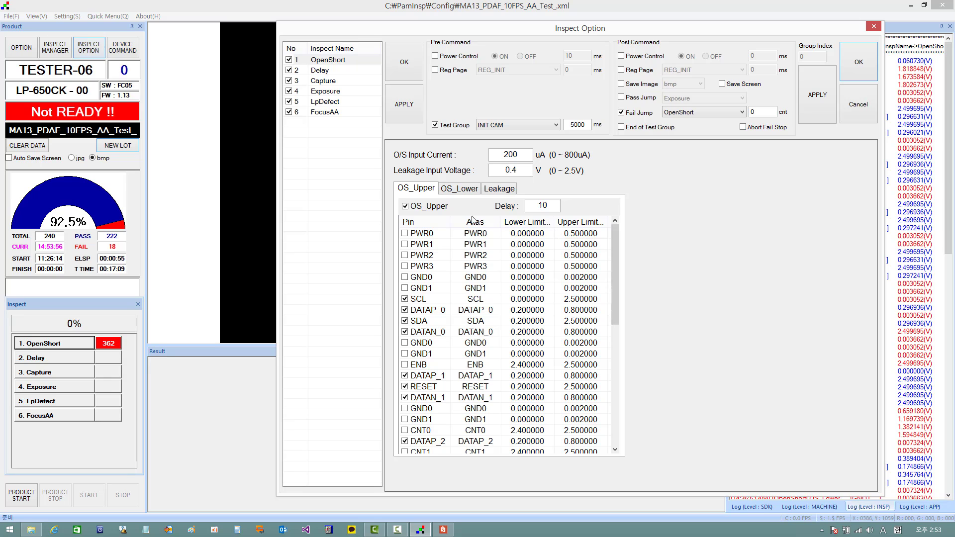
click(460, 190)
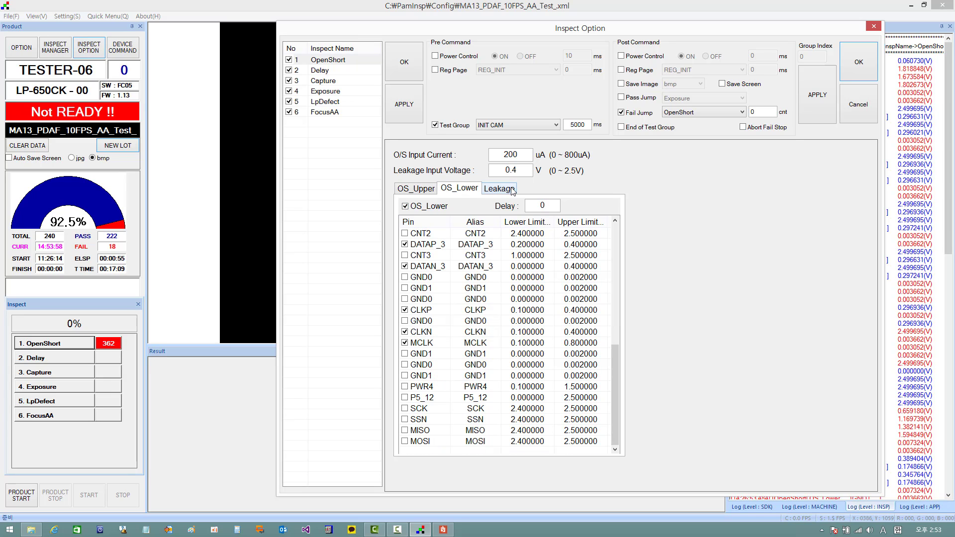
click(512, 189)
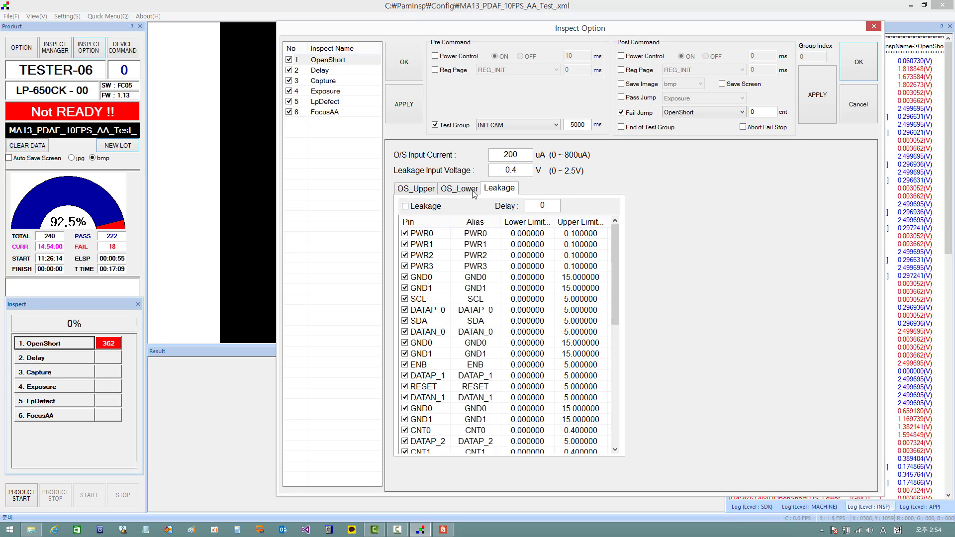
click(408, 190)
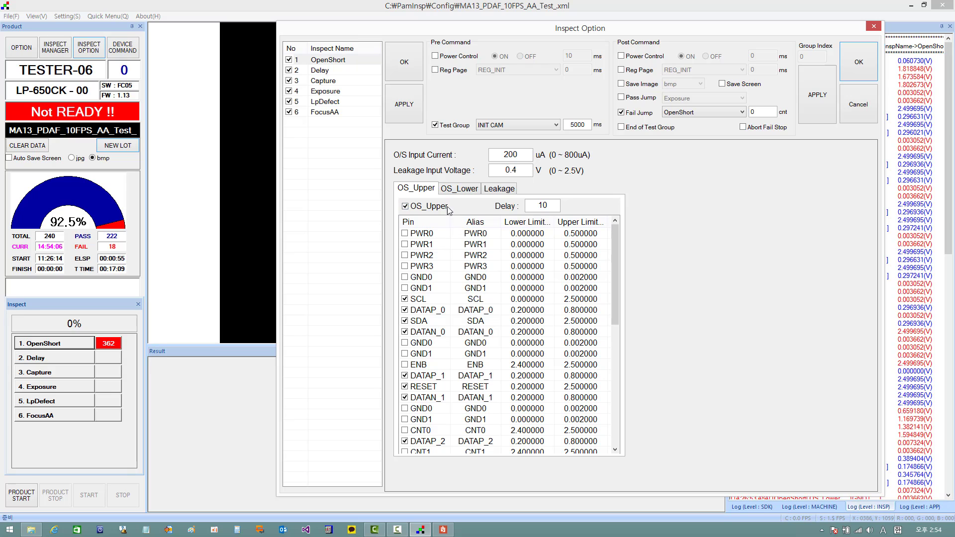
click(459, 188)
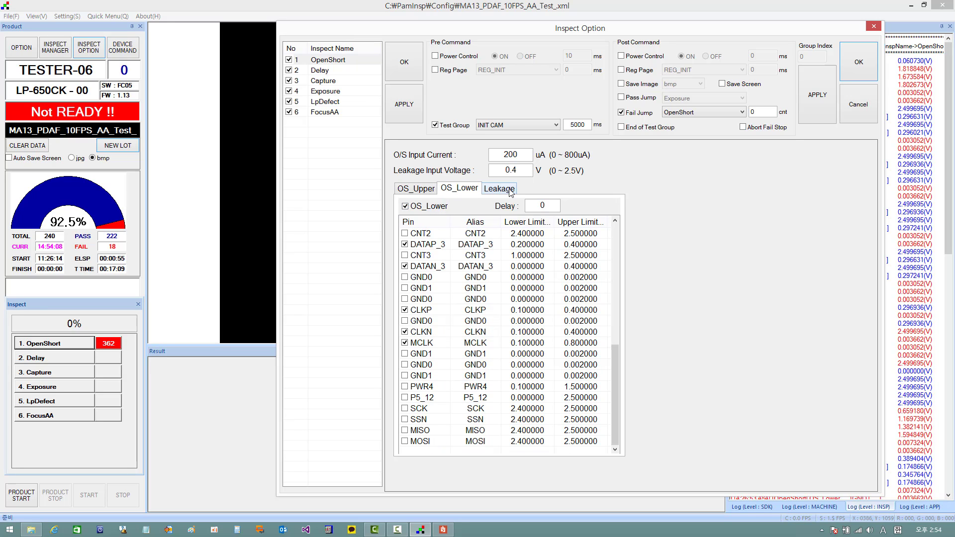
click(511, 190)
click(466, 189)
click(429, 189)
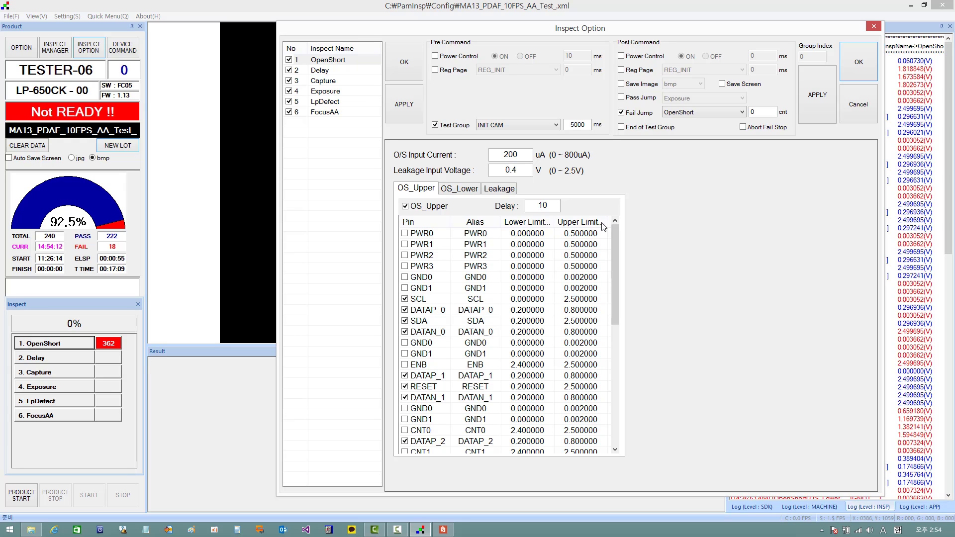
click(828, 93)
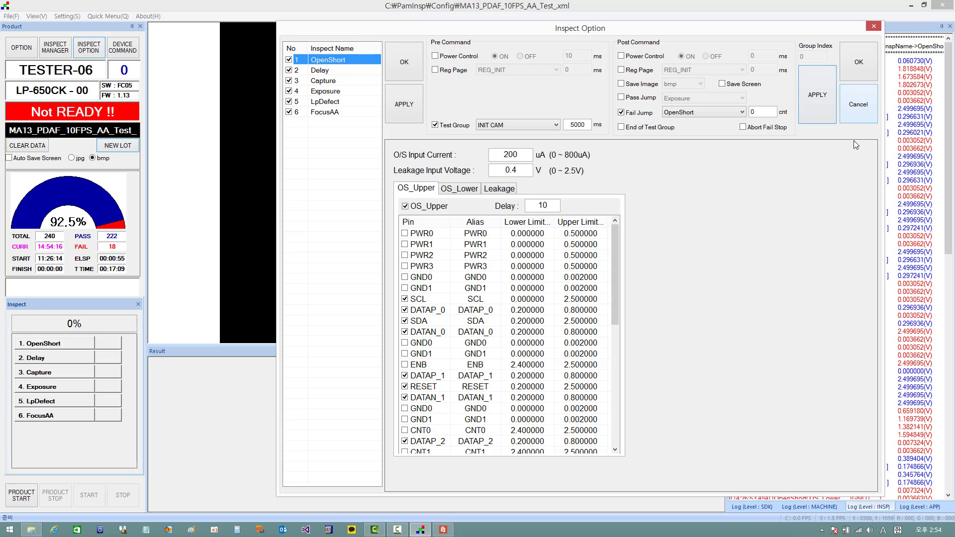
click(859, 74)
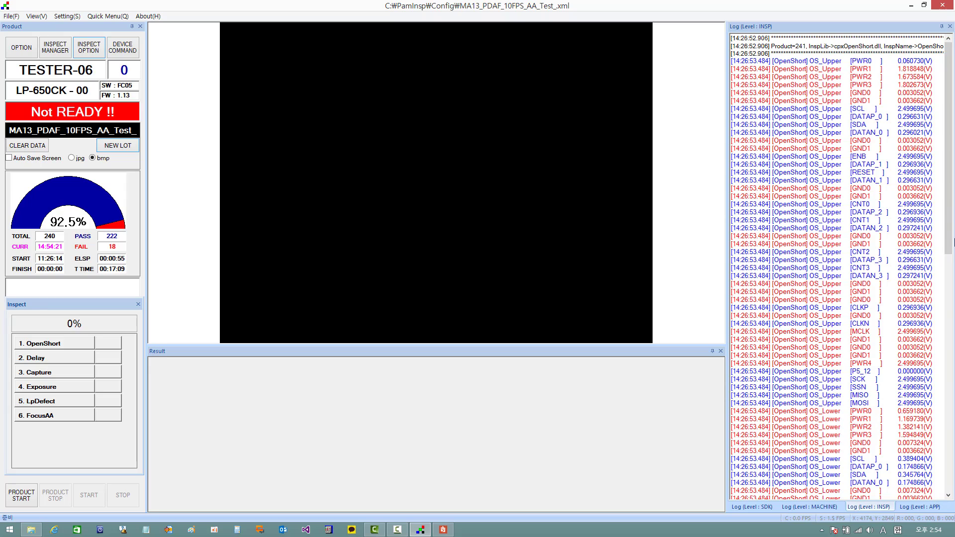
Examine the latest OpenShort run in the INSP log, highlighting all its pin results and the OS_Upper results alone.
drag(953, 242, 953, 477)
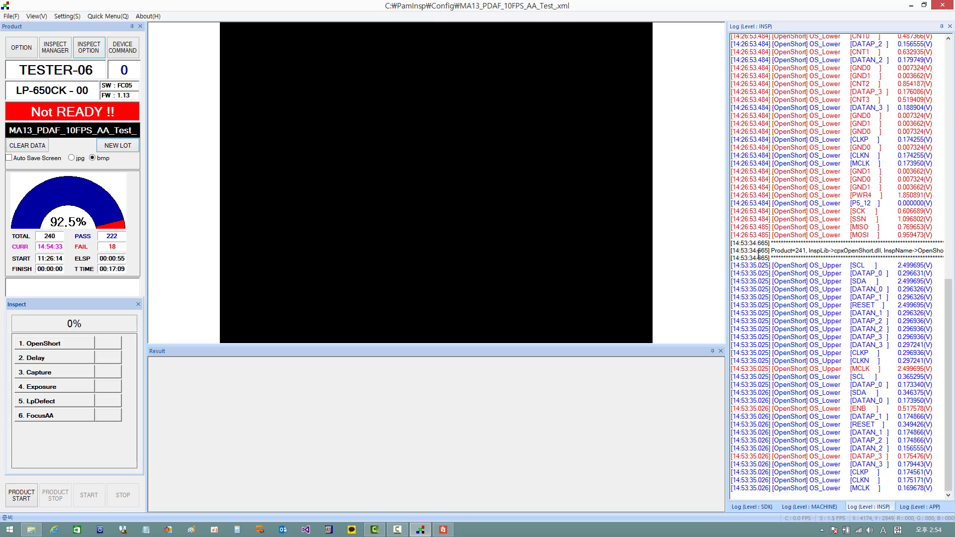
drag(746, 273, 922, 495)
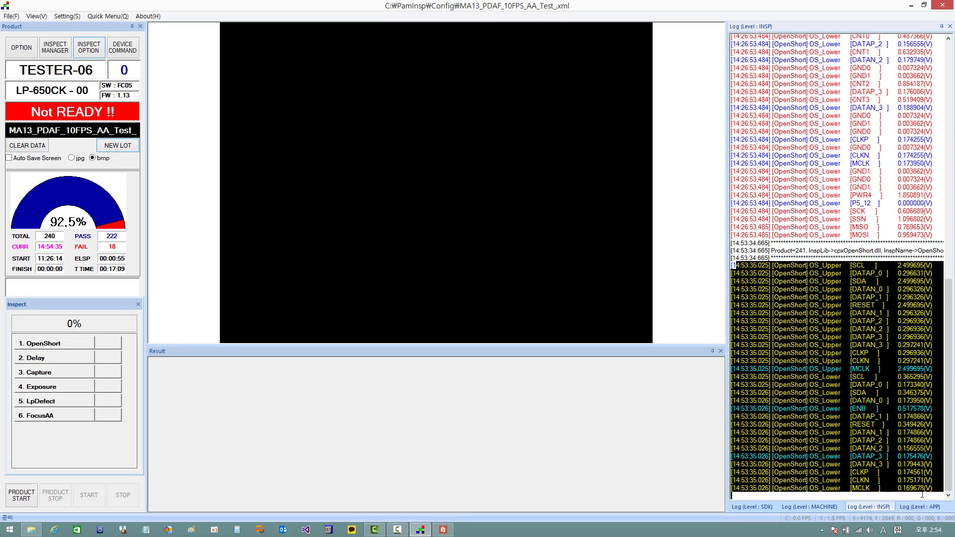
click(802, 250)
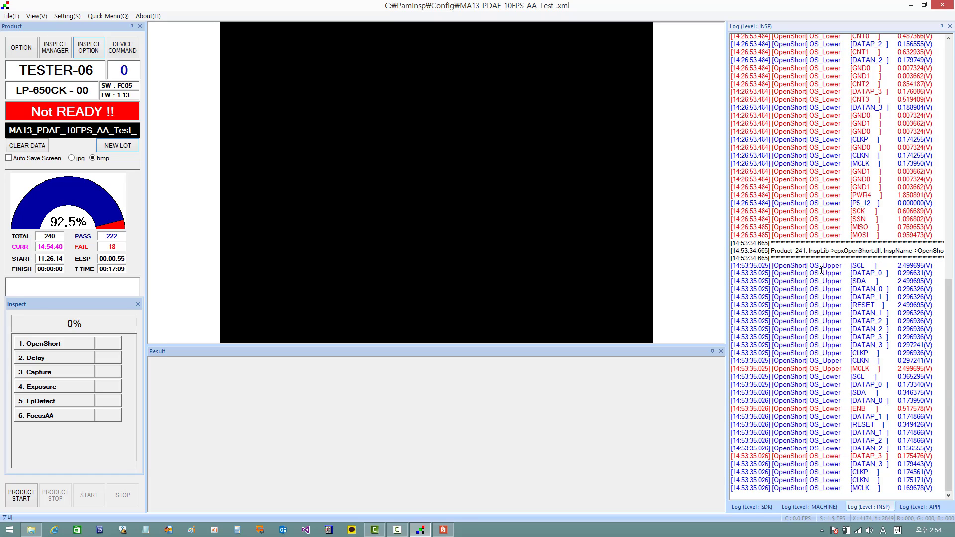
drag(820, 267, 935, 369)
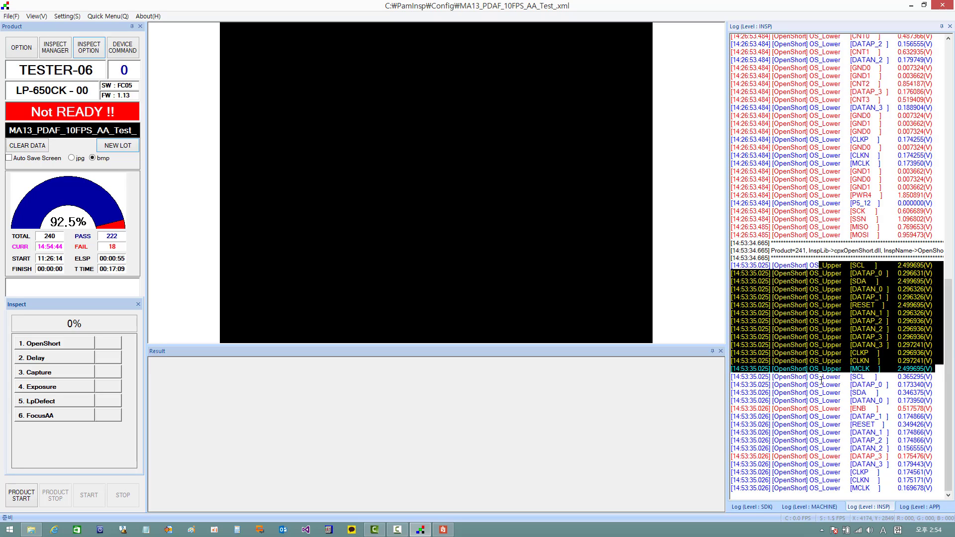
Examine the OS_Lower pin results and the OS_Upper MCLK result of the latest OpenShort run in the INSP log.
drag(821, 378, 876, 468)
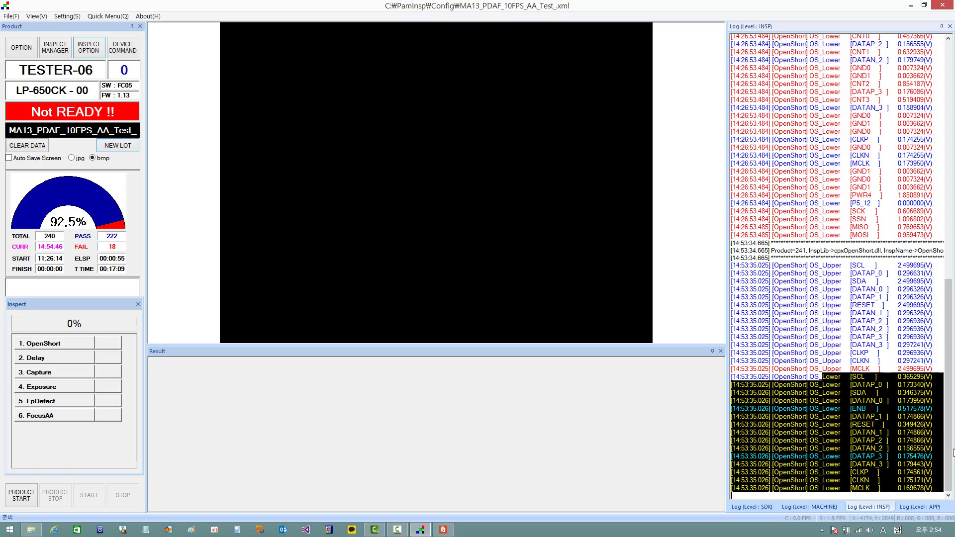
click(843, 359)
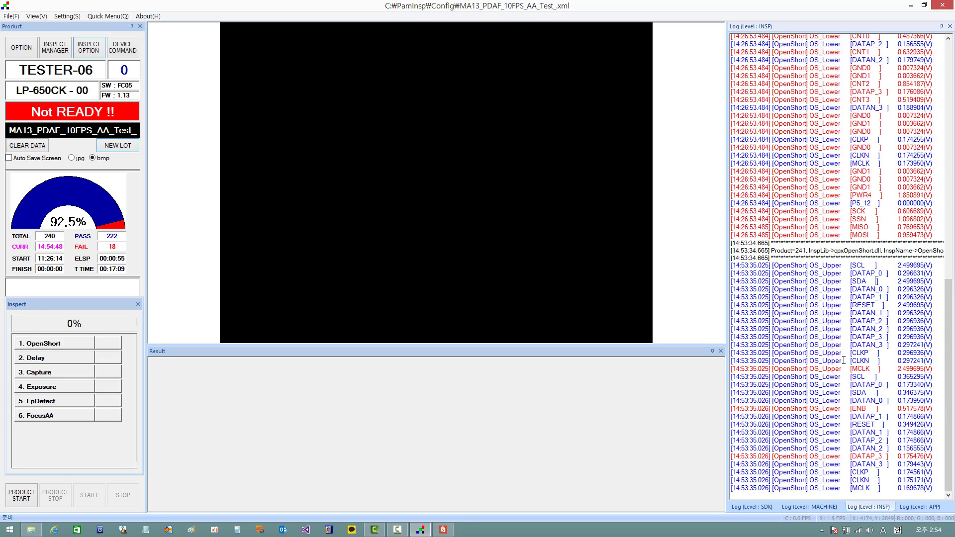
drag(850, 370, 900, 374)
click(898, 370)
drag(924, 369, 750, 371)
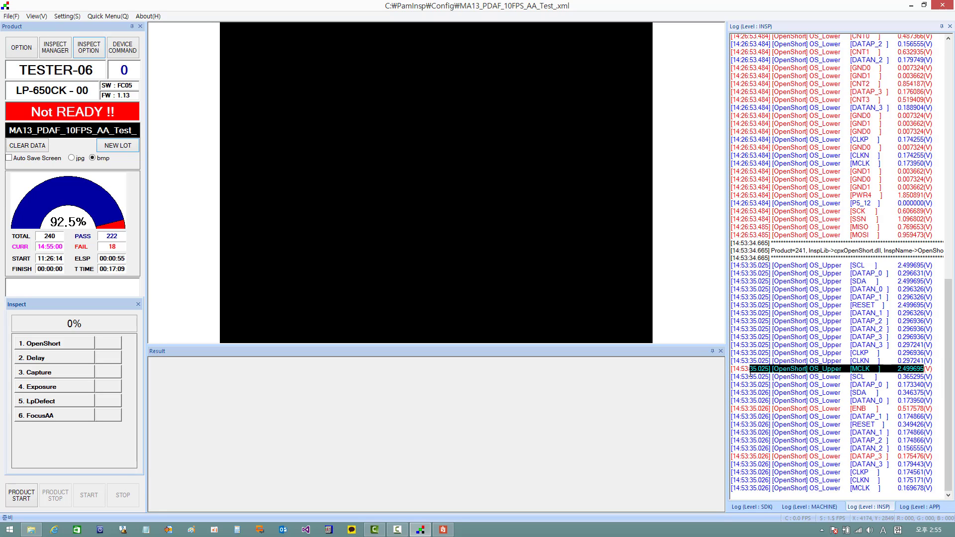
click(861, 376)
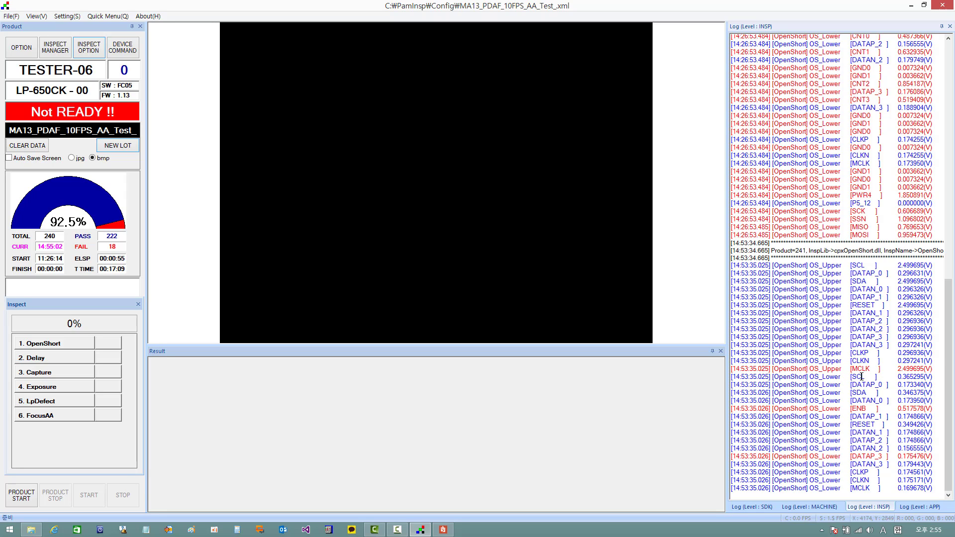
drag(840, 369, 879, 376)
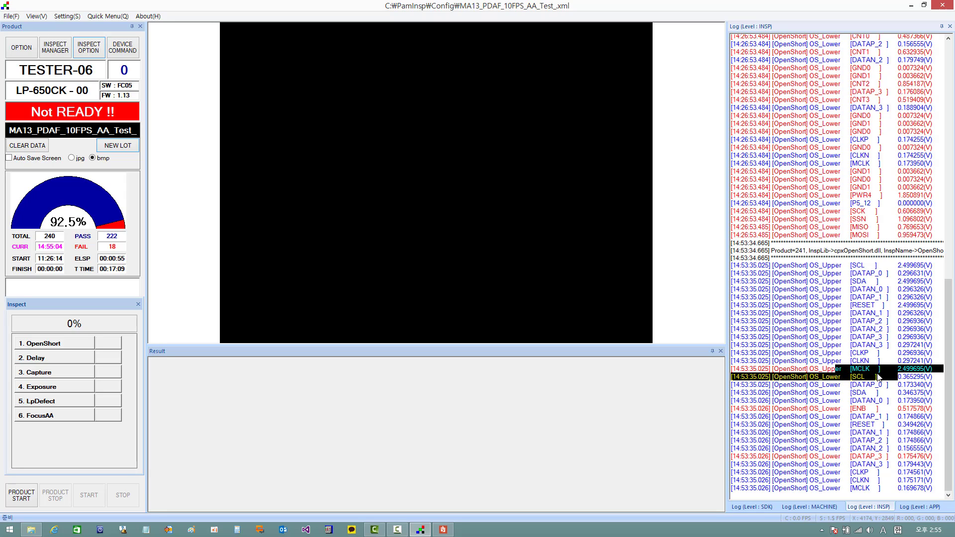
click(828, 369)
drag(779, 369, 735, 368)
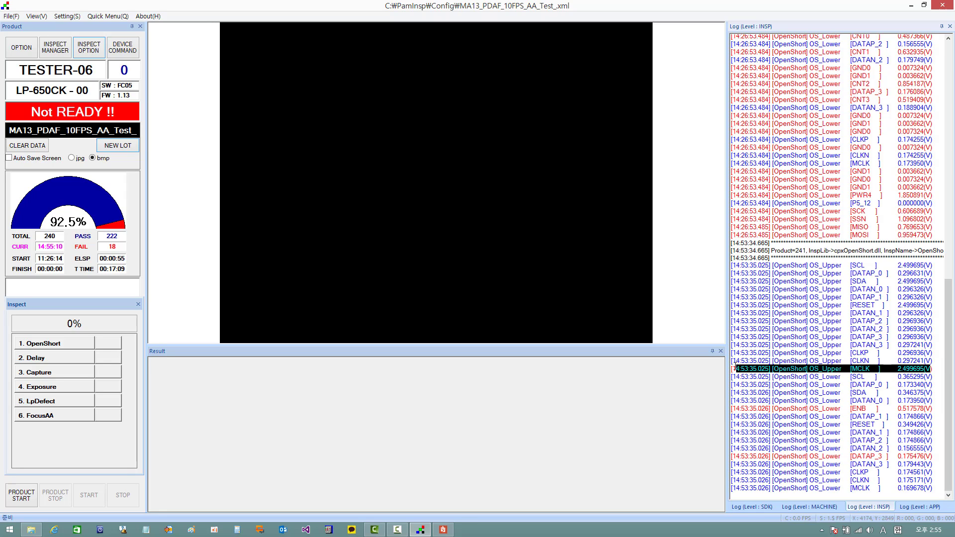
Exclude the MCLK pin from the OpenShort inspection's OS_Upper test and confirm the inspection options.
click(100, 42)
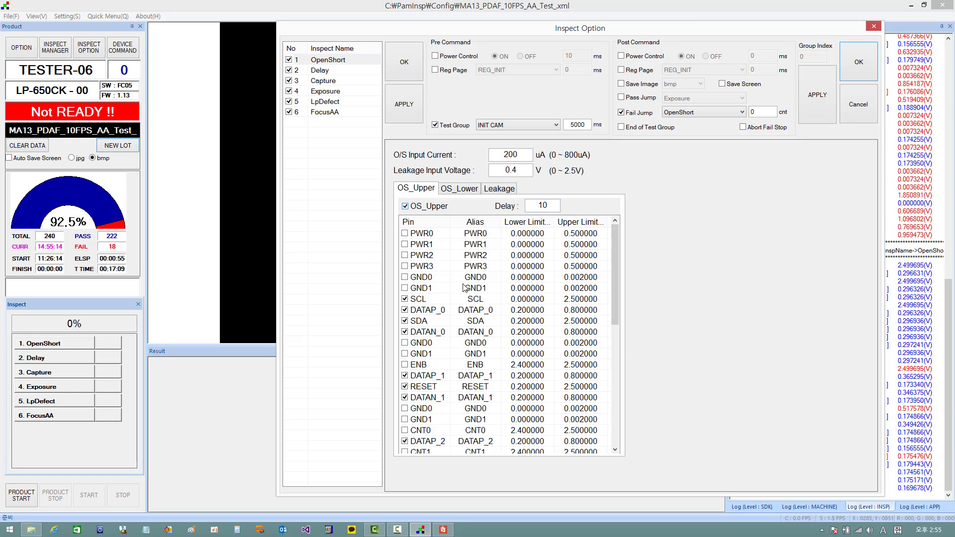
drag(617, 283, 623, 391)
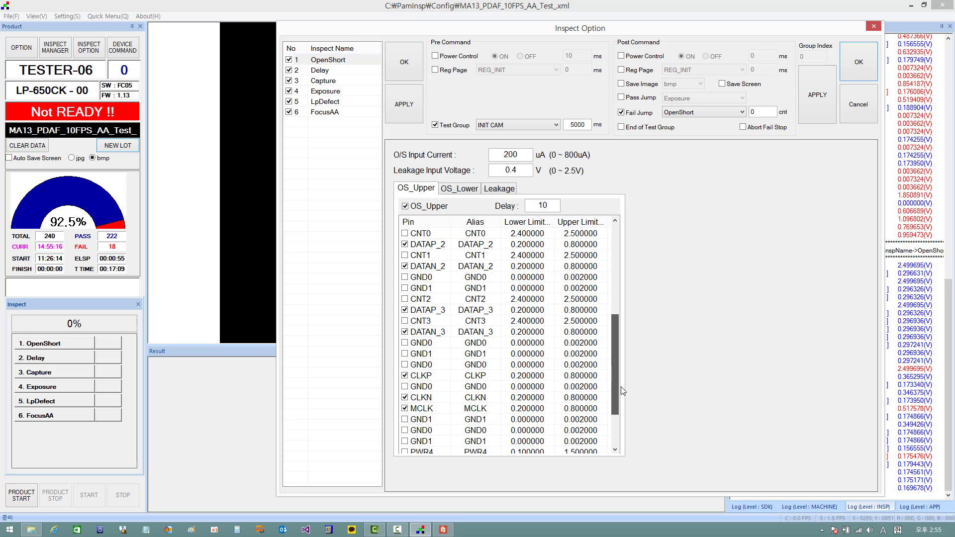
scroll(431, 369, down, 1)
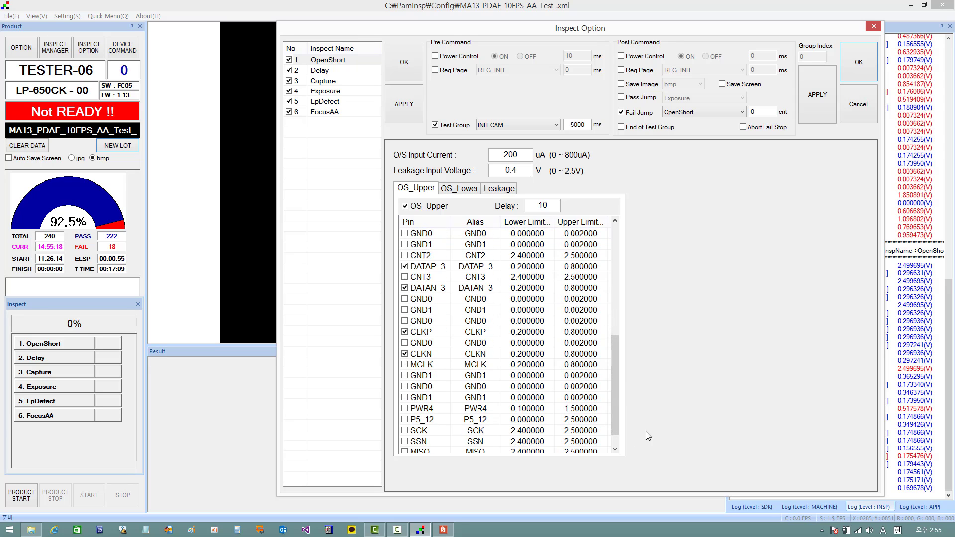
click(408, 73)
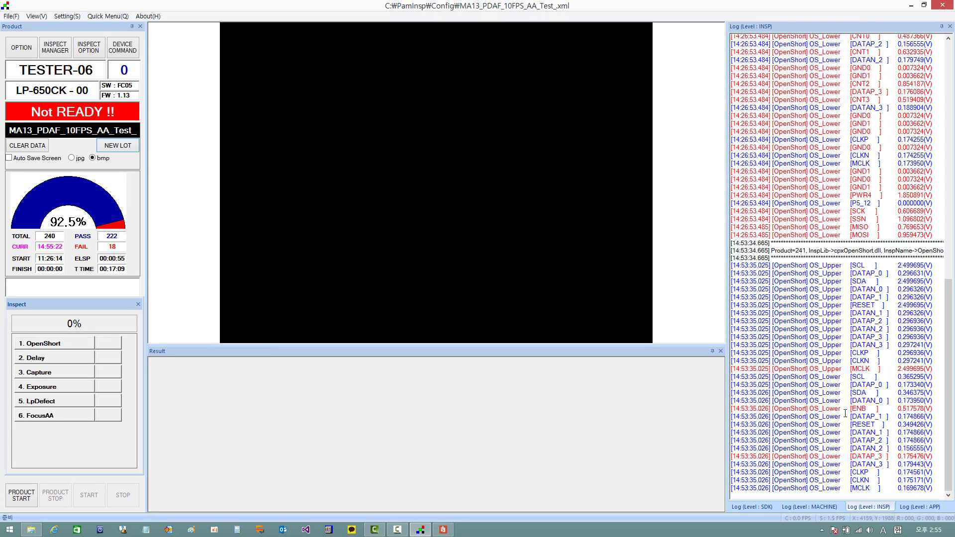
Check the OS_Lower ENB result in the log, exclude the ENB pin from the OS_Lower test, and confirm the options.
drag(809, 408, 916, 408)
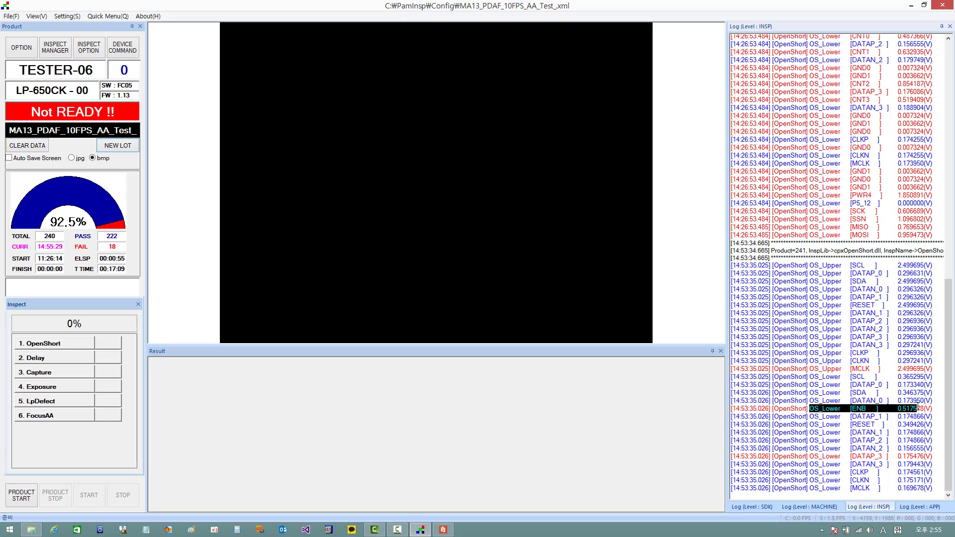
click(833, 424)
drag(850, 409, 915, 409)
click(92, 45)
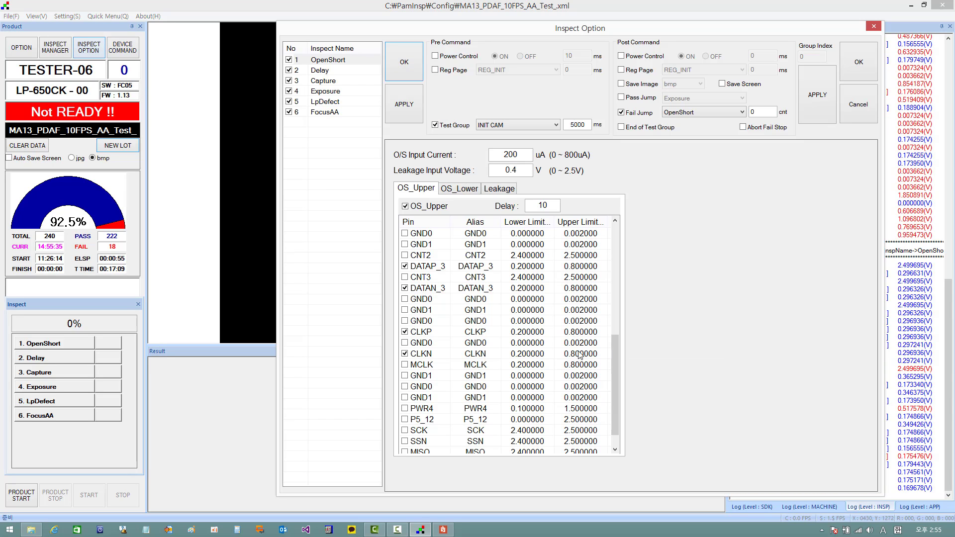
click(451, 189)
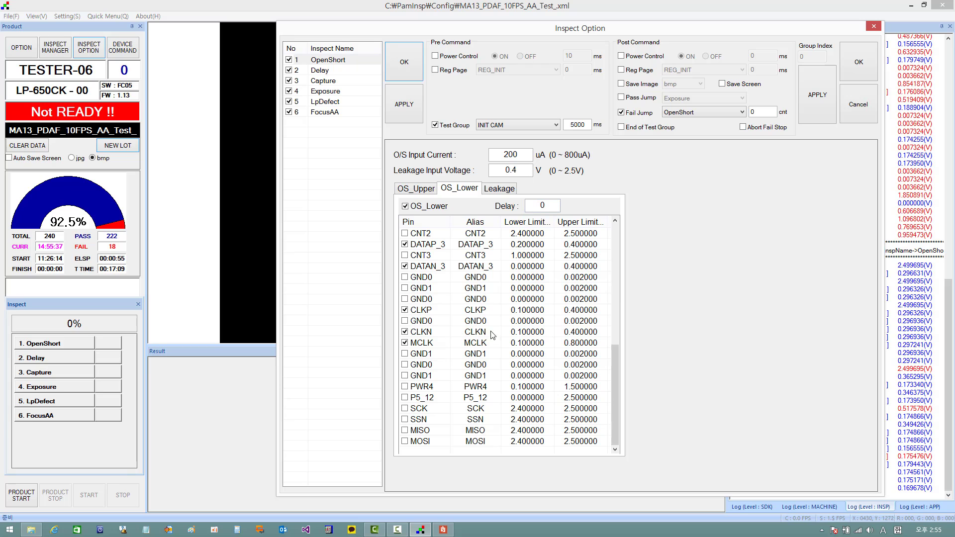
drag(642, 30, 376, 17)
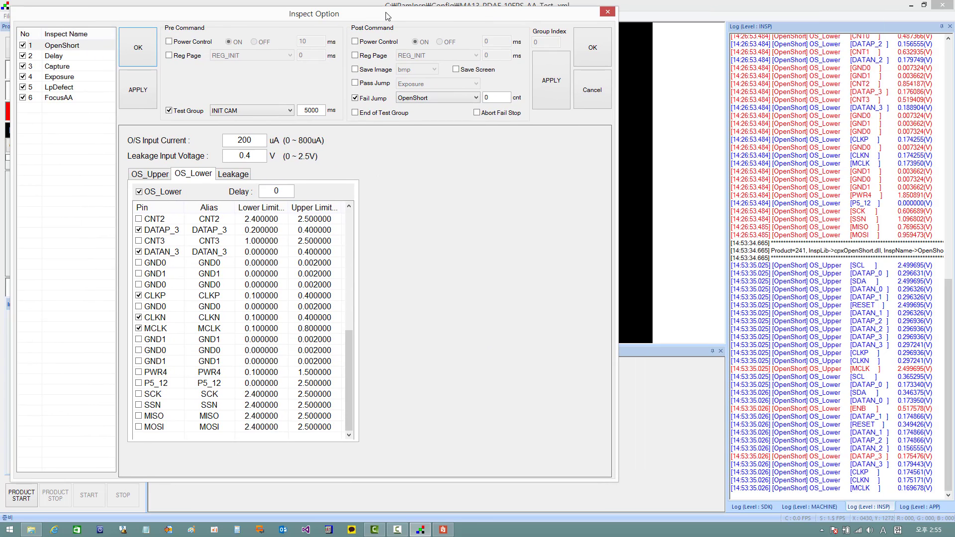
click(181, 244)
drag(350, 359, 344, 271)
click(139, 284)
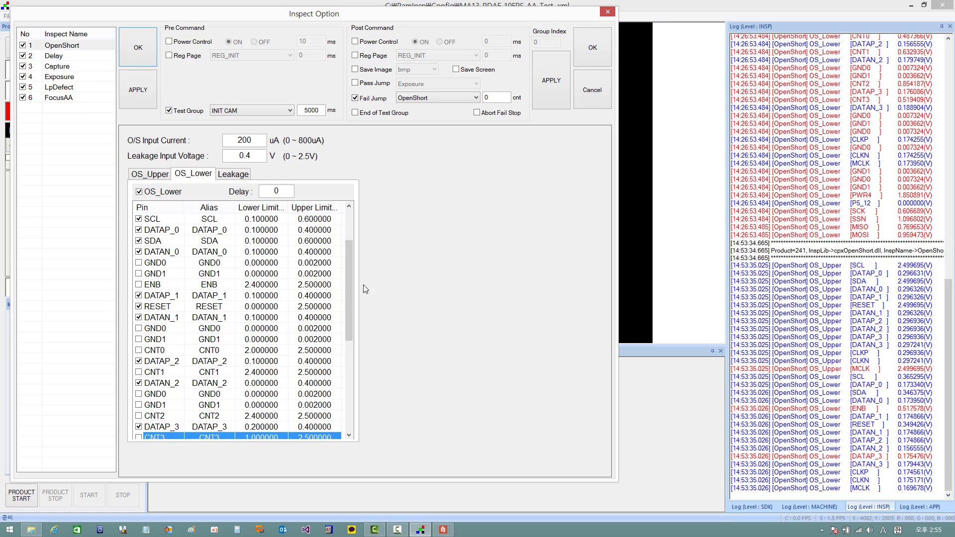
click(593, 56)
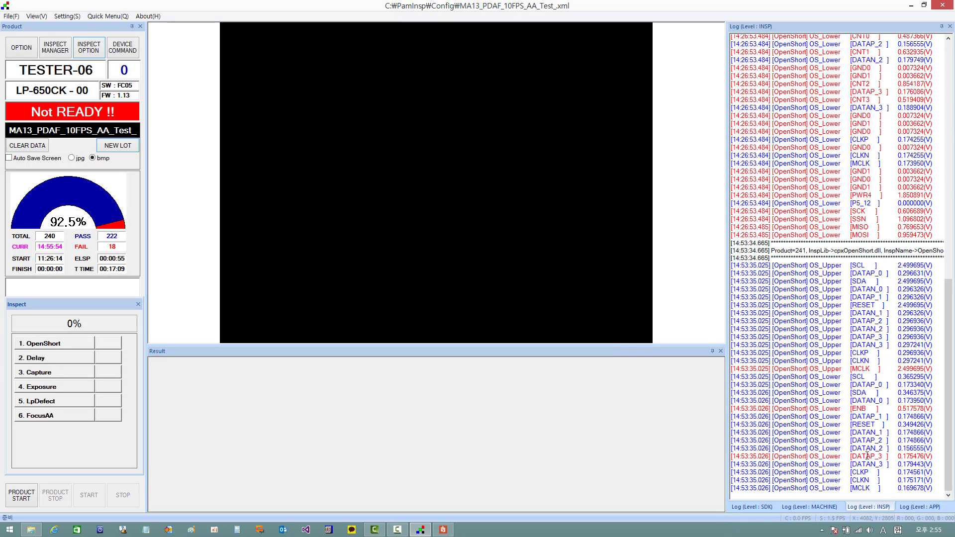
Highlight the OS_Lower DATAP_3 result of the latest OpenShort run in the INSP log.
drag(859, 456, 898, 456)
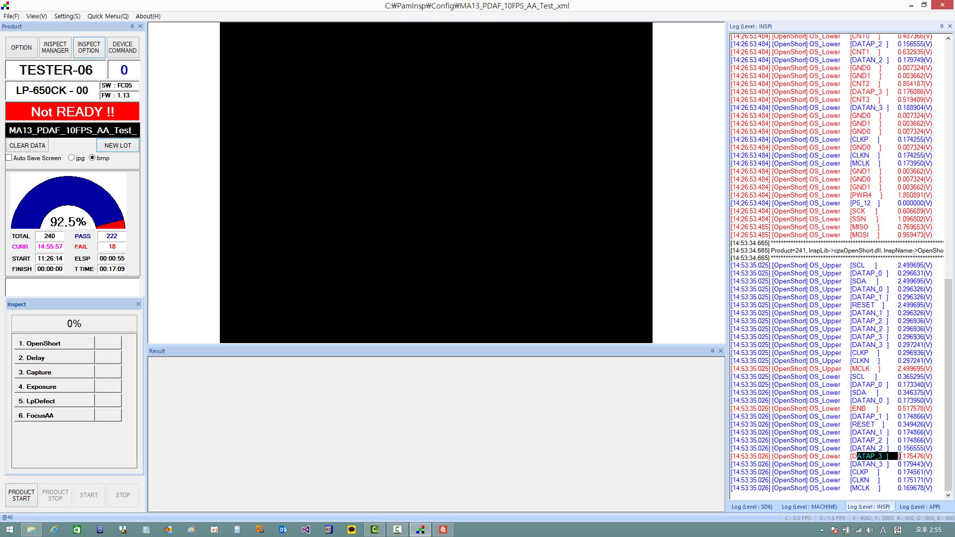
click(901, 456)
key(shift+Right)
drag(851, 456, 887, 459)
drag(910, 456, 816, 458)
Compare the DATAP_3 limits in the OS_Lower settings with the lower limits of DATAN_3, DATAN_2 and DATAP_2.
click(96, 49)
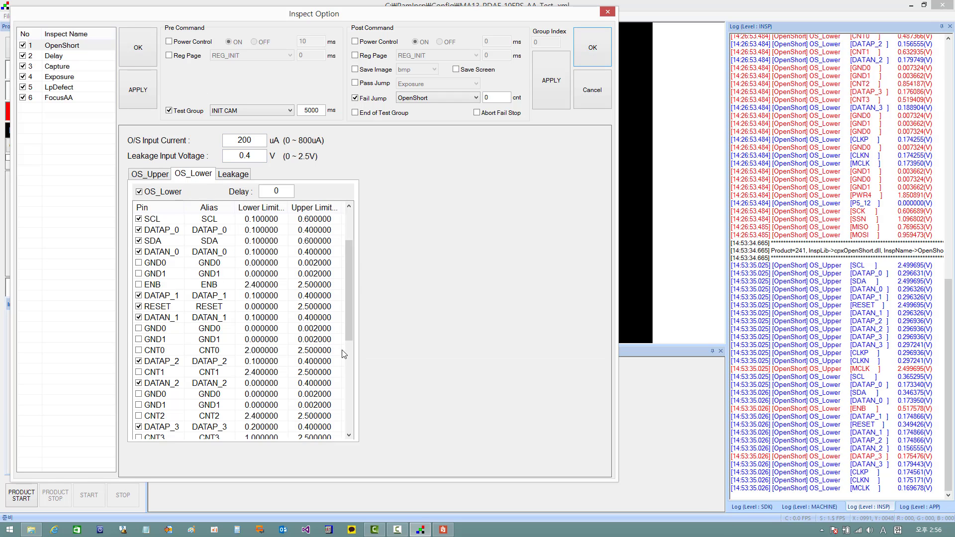
drag(349, 312, 350, 352)
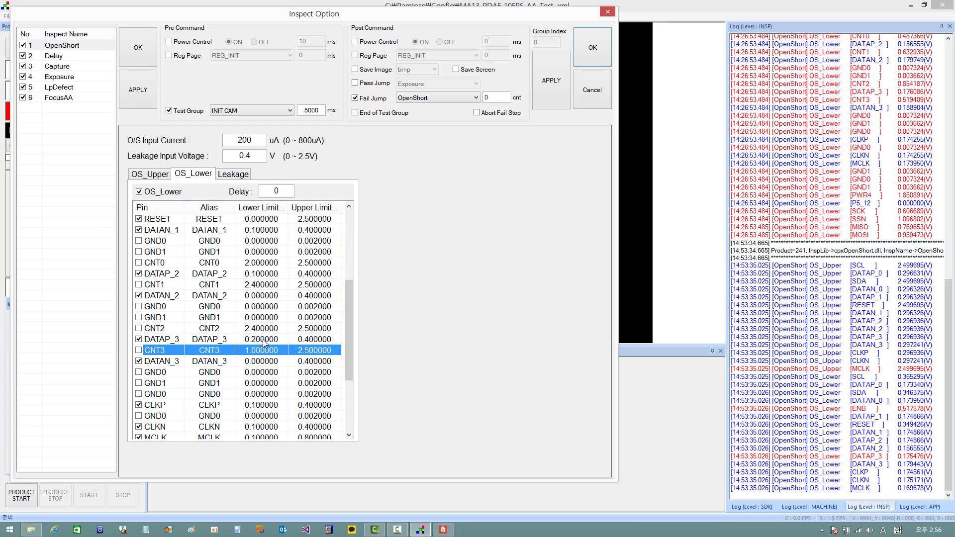
double_click(268, 362)
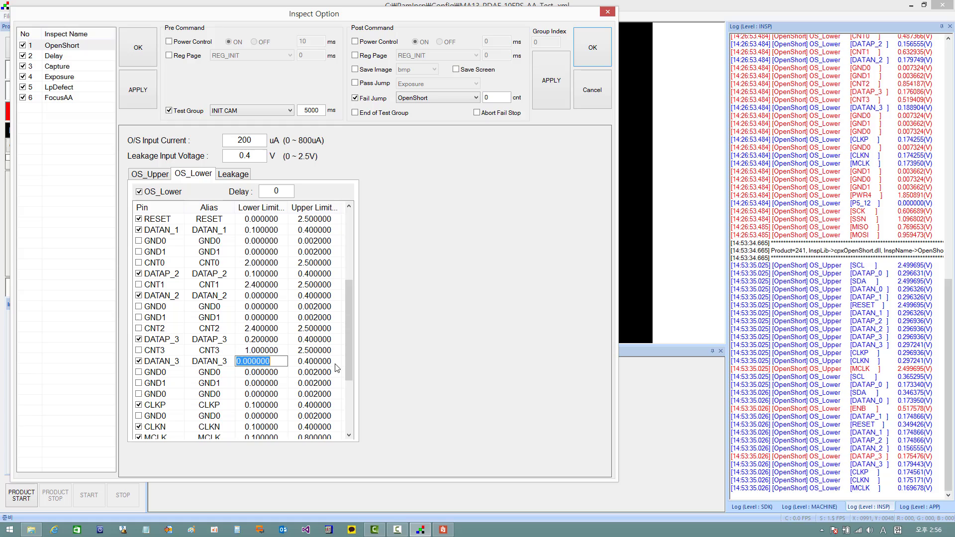
double_click(313, 340)
double_click(257, 338)
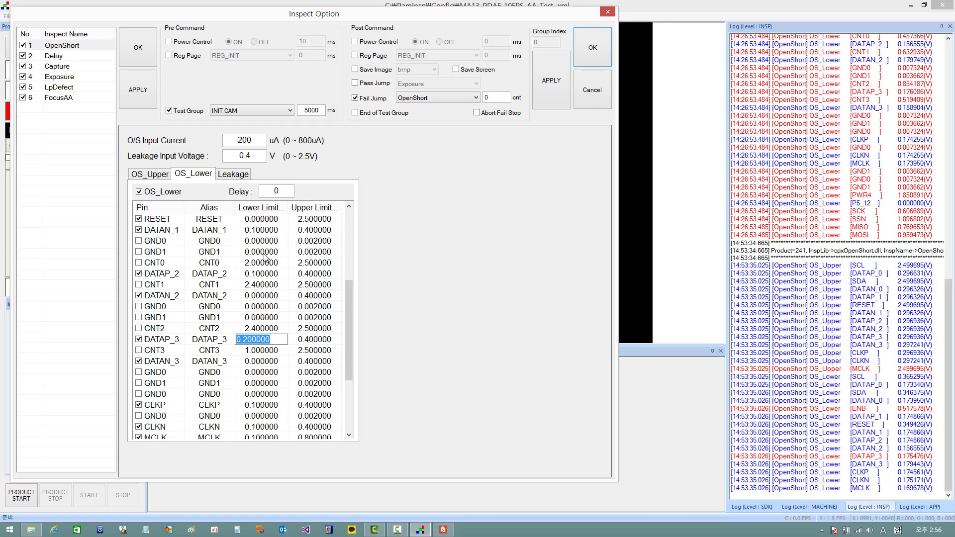
click(249, 339)
double_click(257, 362)
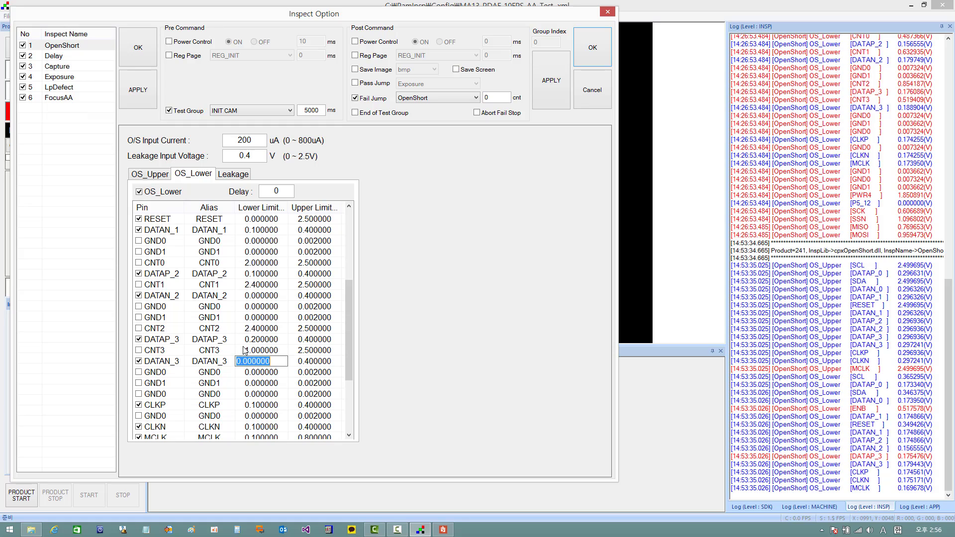
double_click(251, 298)
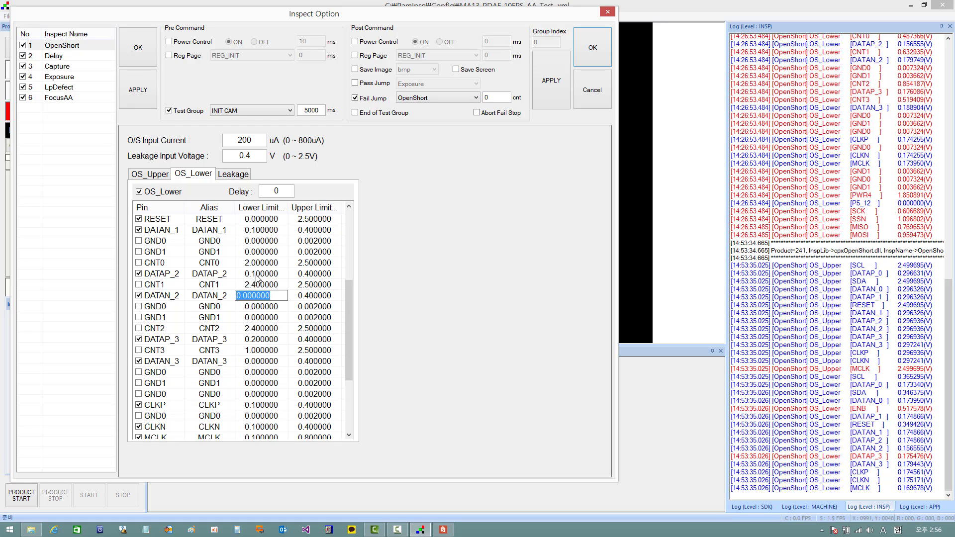
double_click(257, 275)
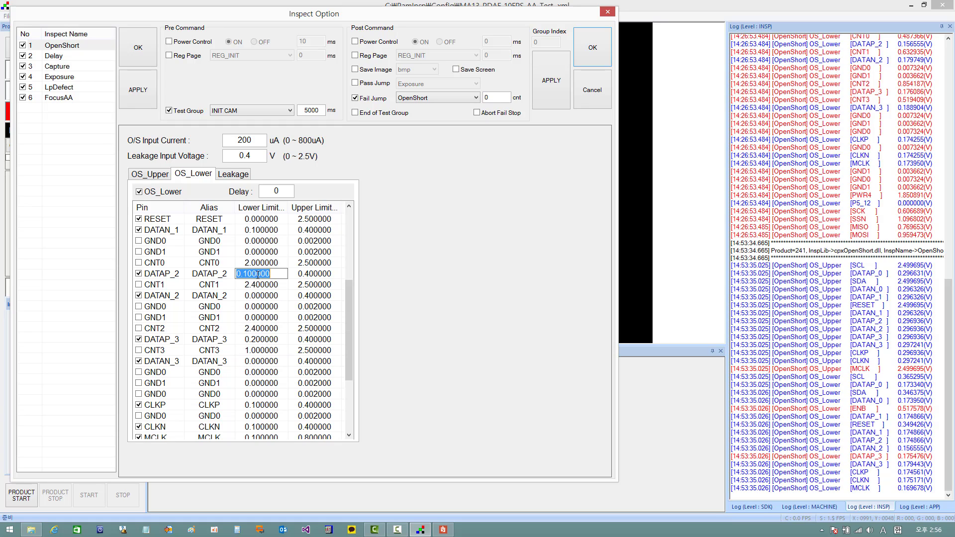
Set the OS_Lower lower limit of DATAP_3 to 0.1 and confirm the inspection options.
double_click(253, 343)
click(248, 339)
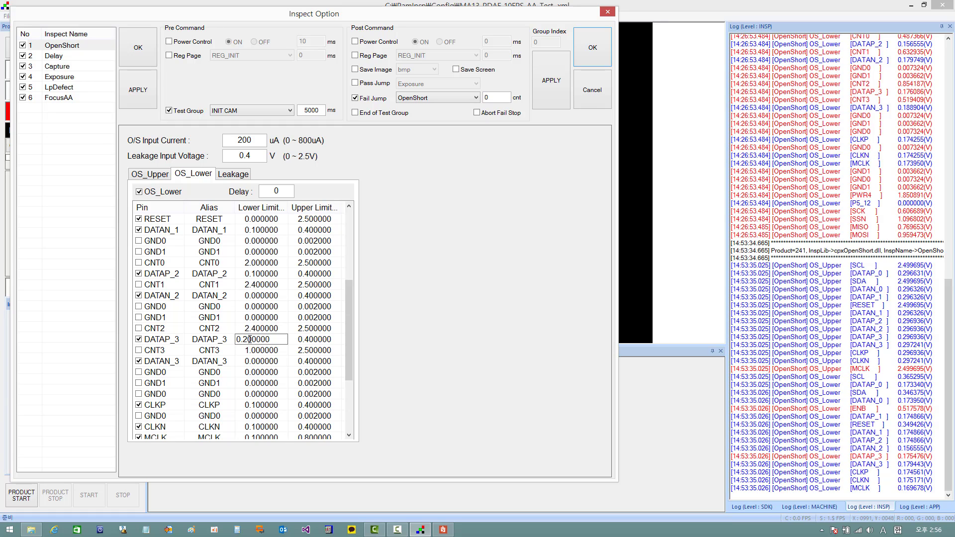
key(BackSpace)
text(1)
click(142, 55)
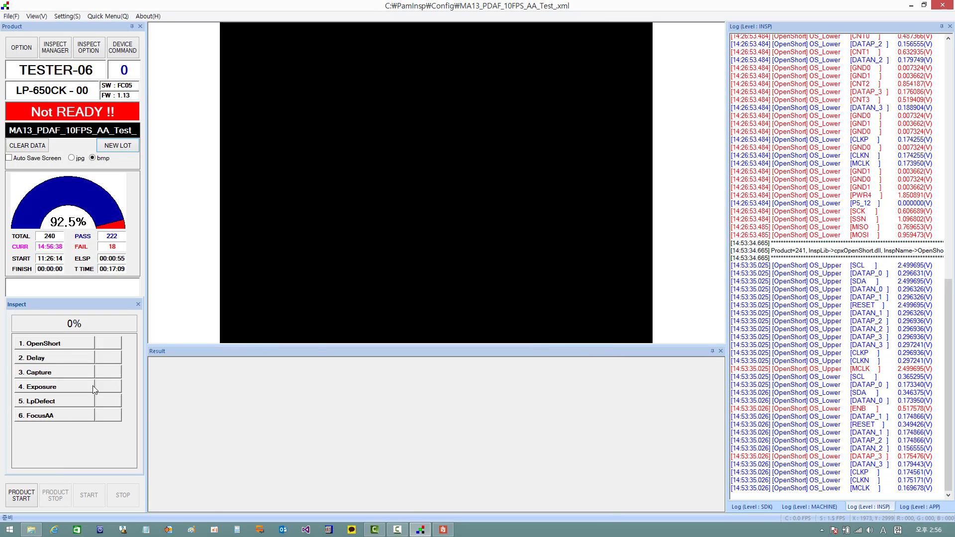
Run the OpenShort inspection again and check its pin results in the log against the previous run's OS_Upper MCLK result.
click(59, 344)
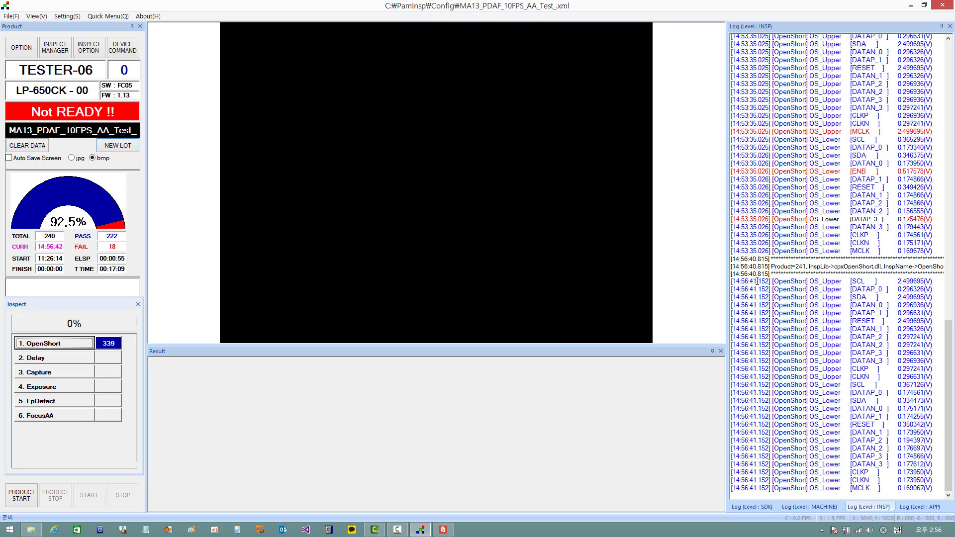
click(741, 274)
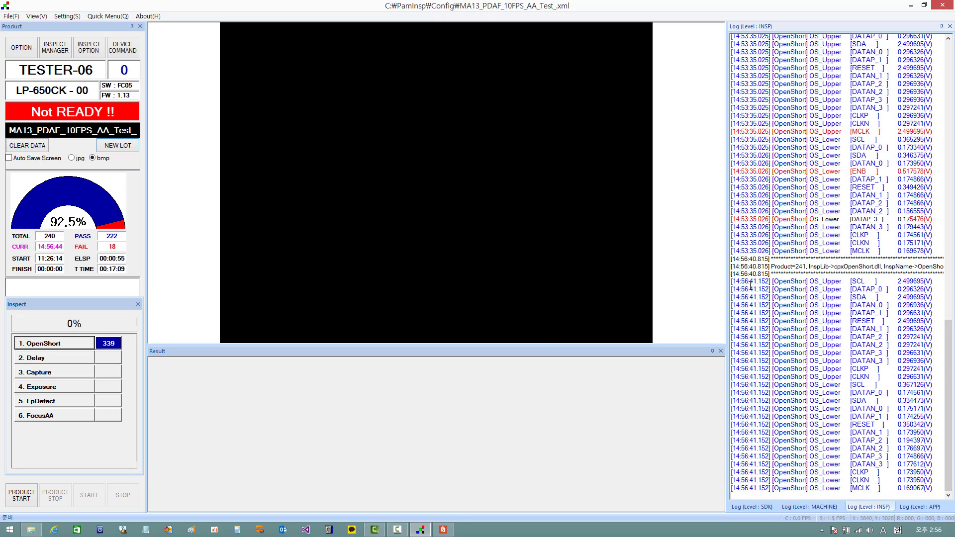
drag(749, 282, 952, 495)
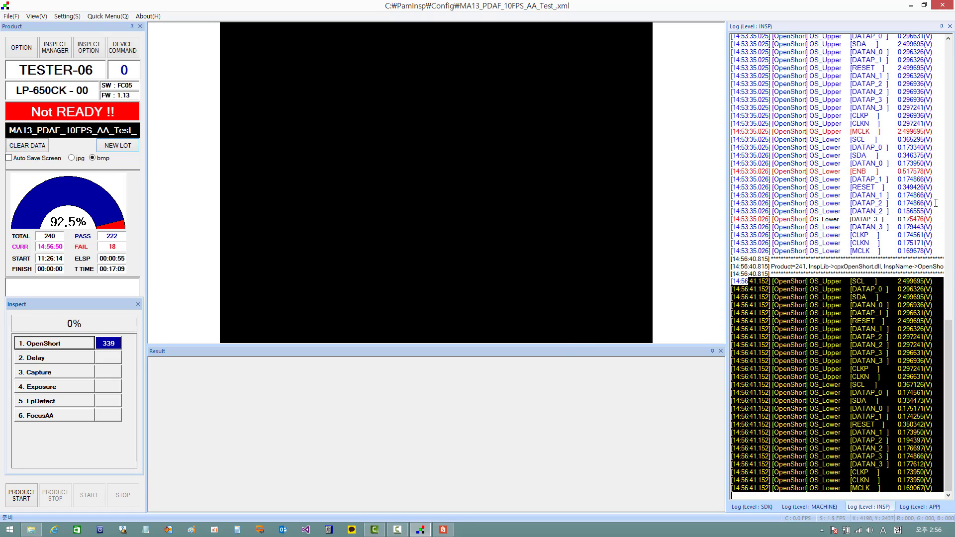
drag(897, 132, 938, 133)
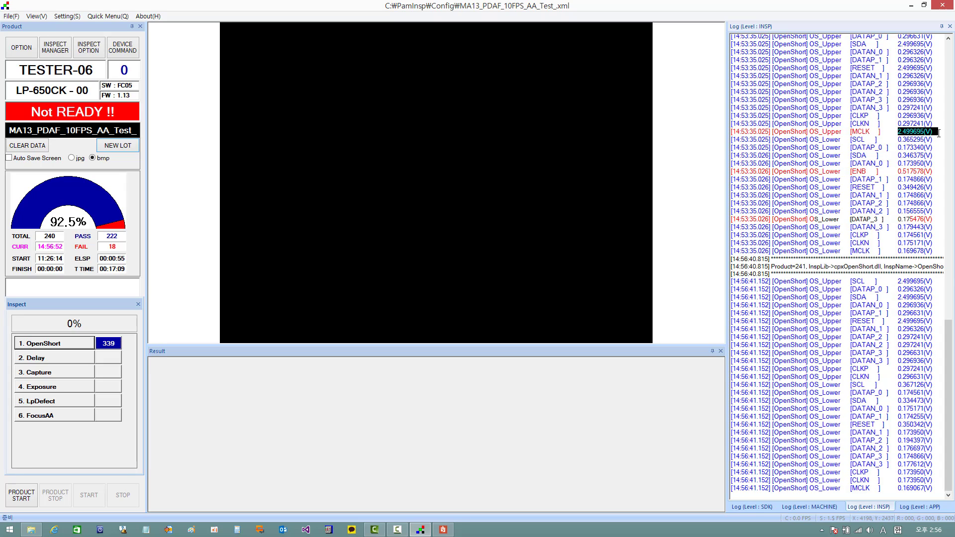
drag(843, 132, 938, 131)
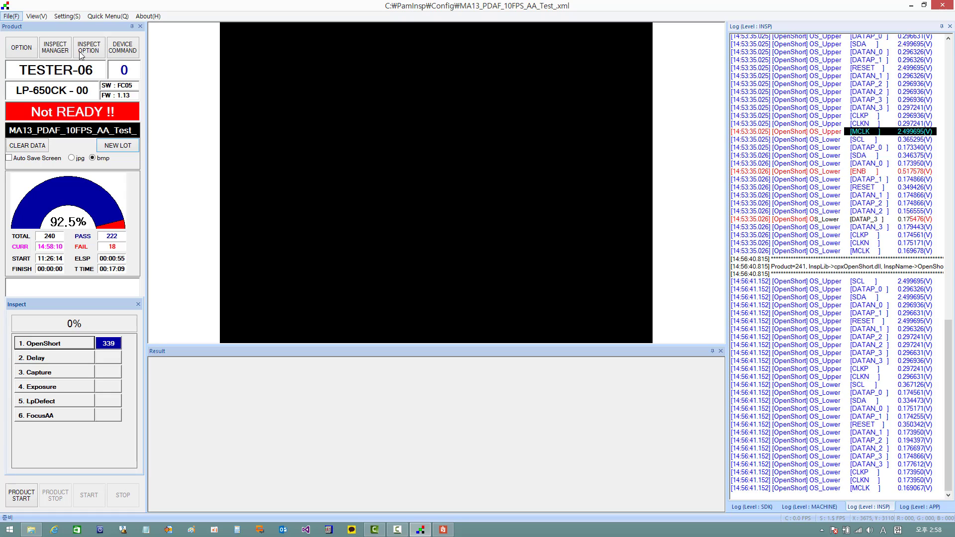
Open the Result Bin settings and show the bin name choice for the InspectionExecuter SetPower item.
click(72, 16)
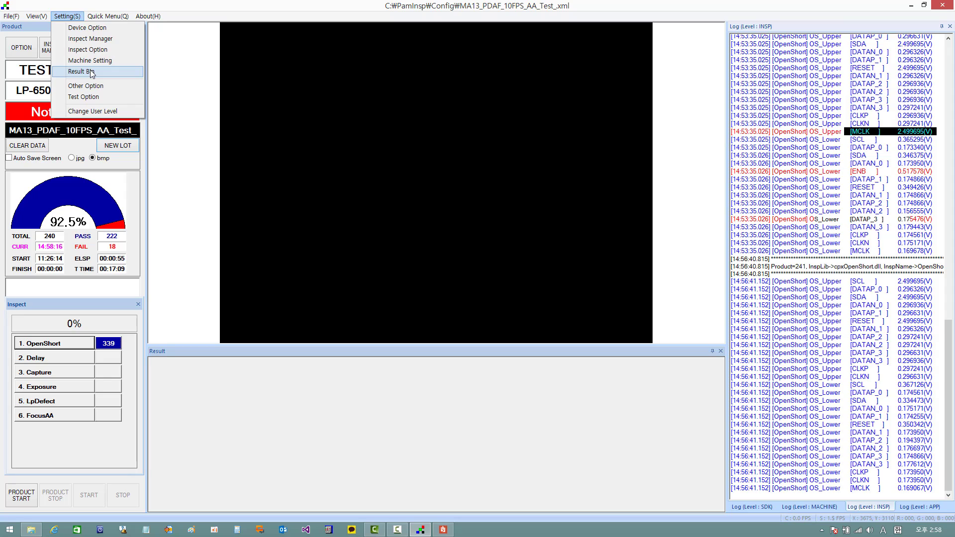
click(91, 72)
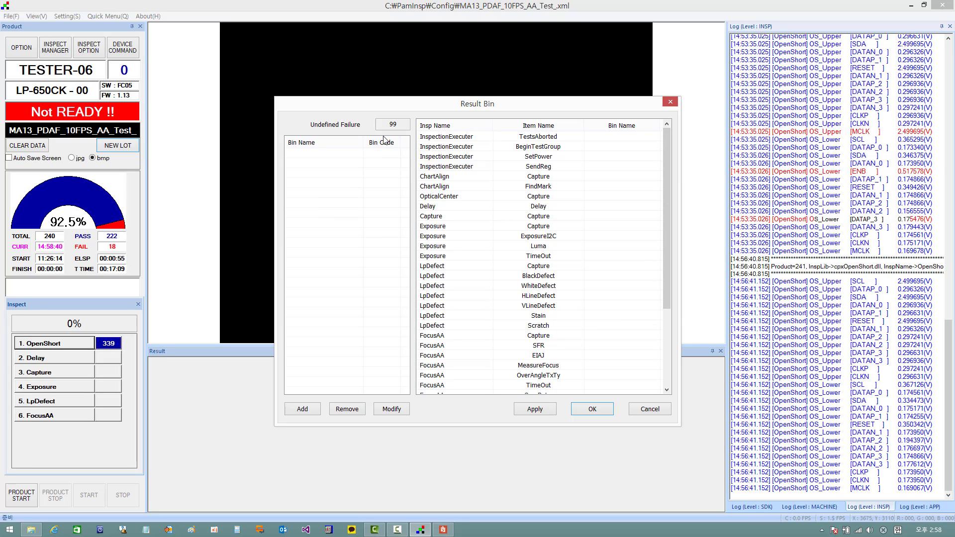
double_click(404, 125)
click(537, 158)
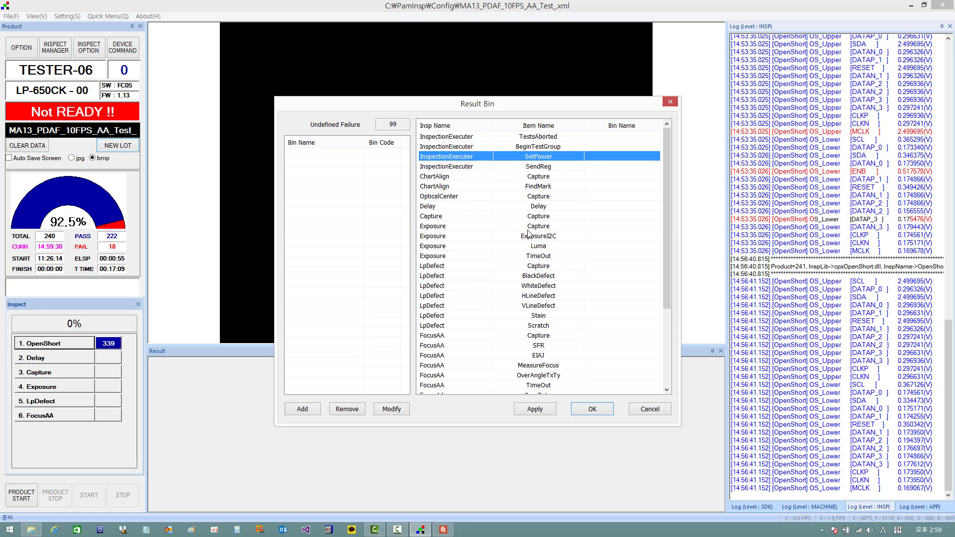
click(607, 159)
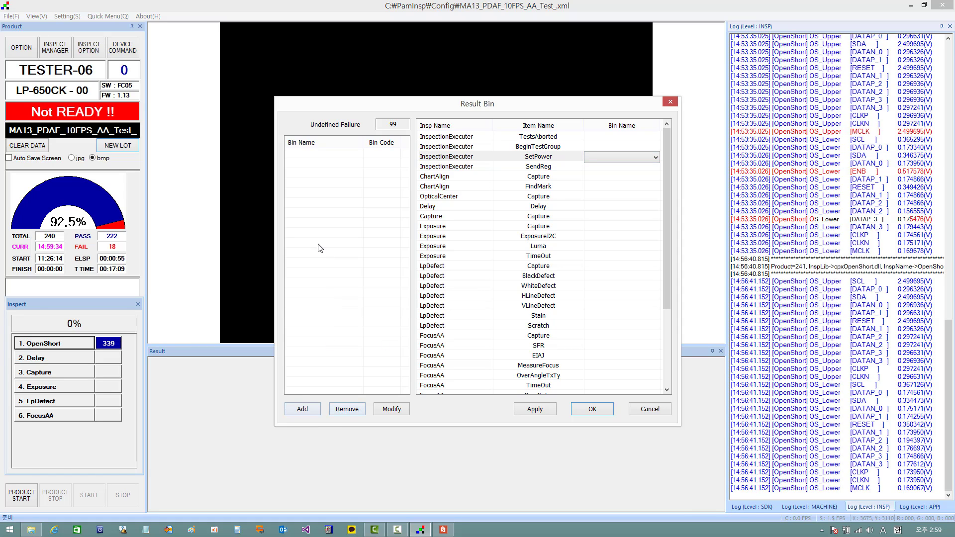
Show the bin name choices for the InspectionExecuter SetPower and BeginTestGroup items.
click(615, 155)
click(320, 190)
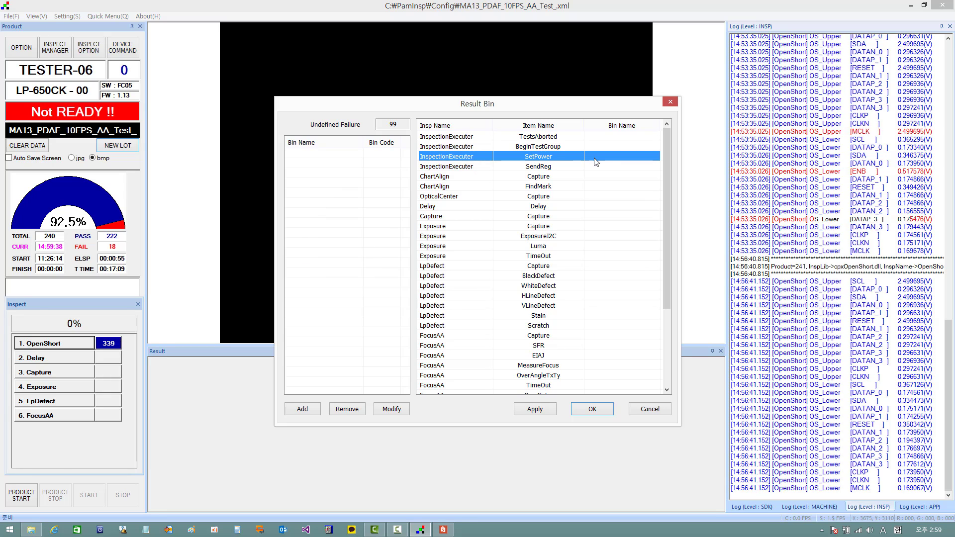
click(653, 147)
click(655, 147)
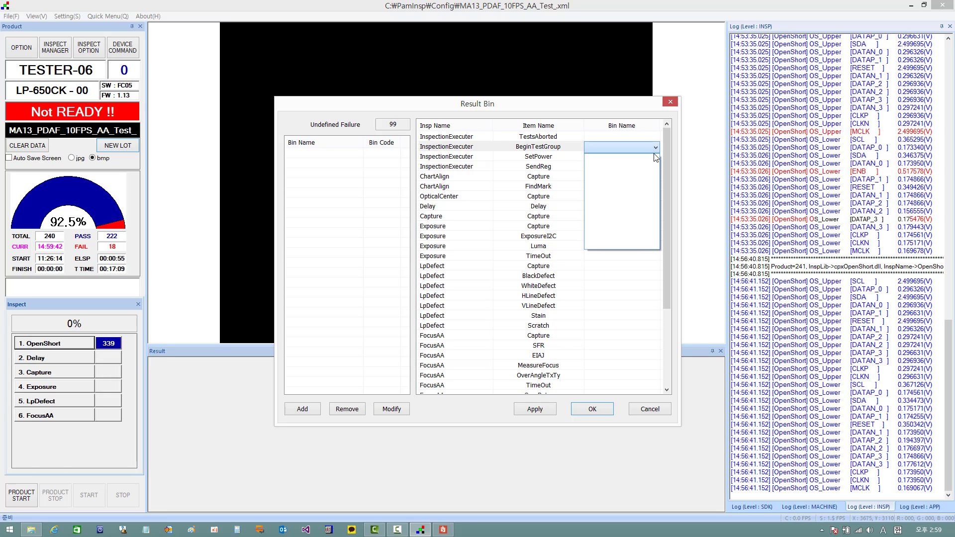
click(356, 313)
Add a result bin named IE_SETPOWER with bin code 13.
click(305, 412)
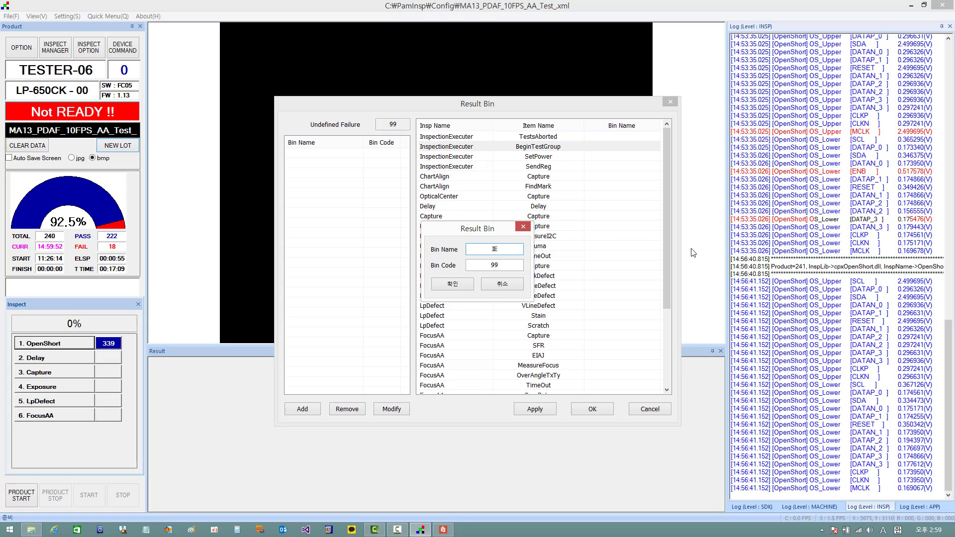
text(_SETPOWER)
key(Tab)
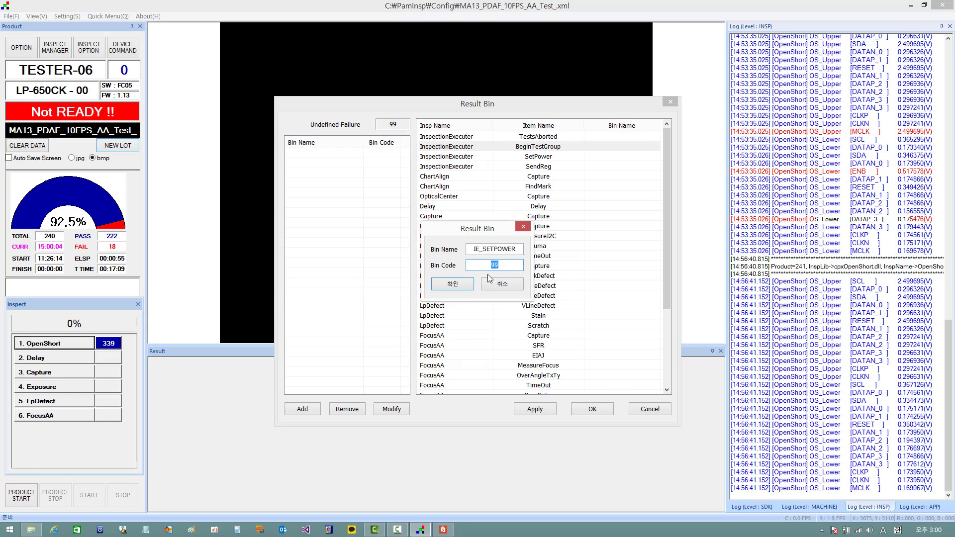
text(13)
double_click(508, 265)
click(493, 265)
double_click(493, 265)
click(493, 265)
key(shift+Tab)
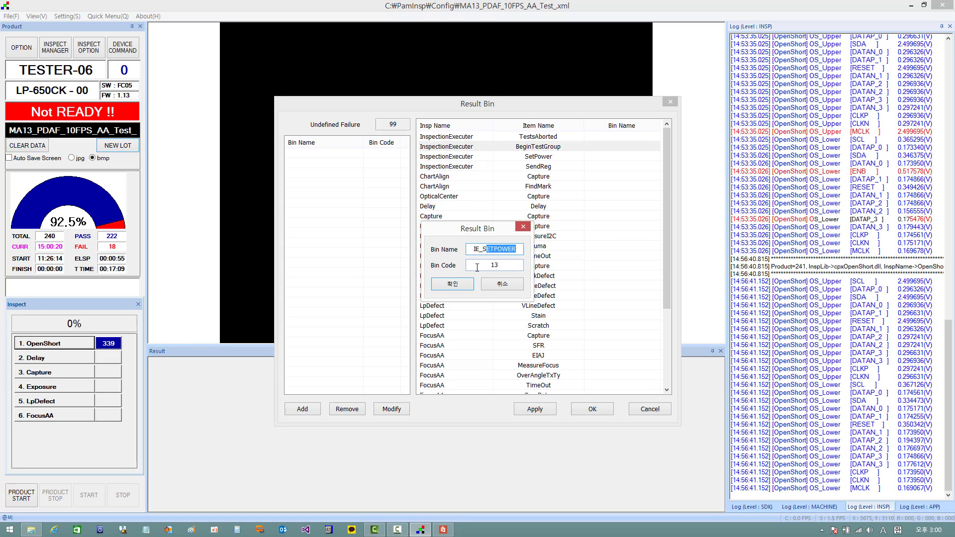
click(454, 287)
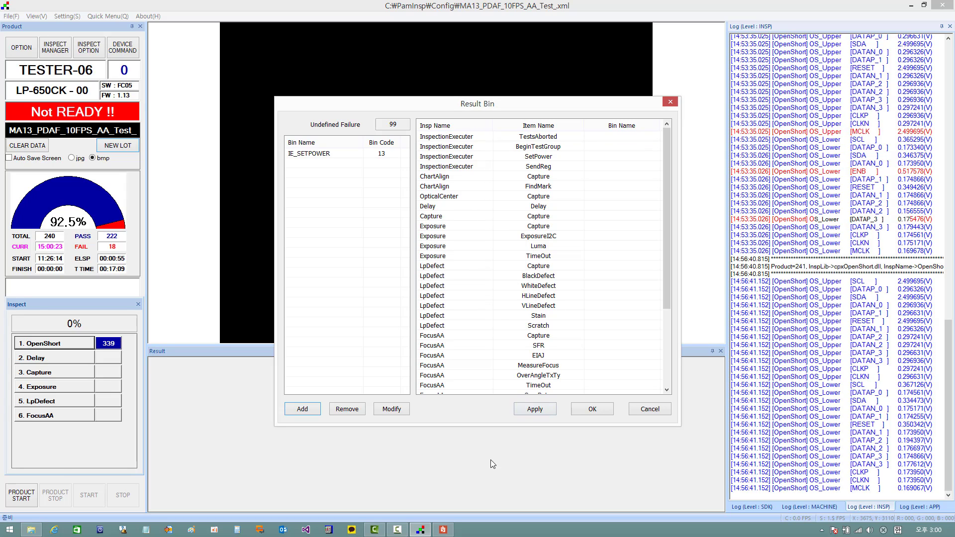
Assign the IE_SETPOWER bin to the InspectionExecuter SetPower item.
click(379, 154)
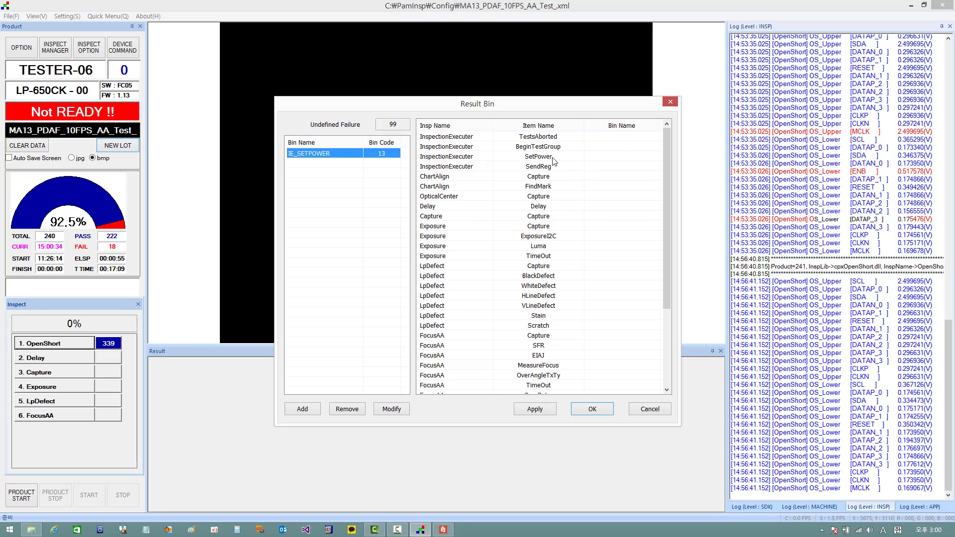
click(484, 157)
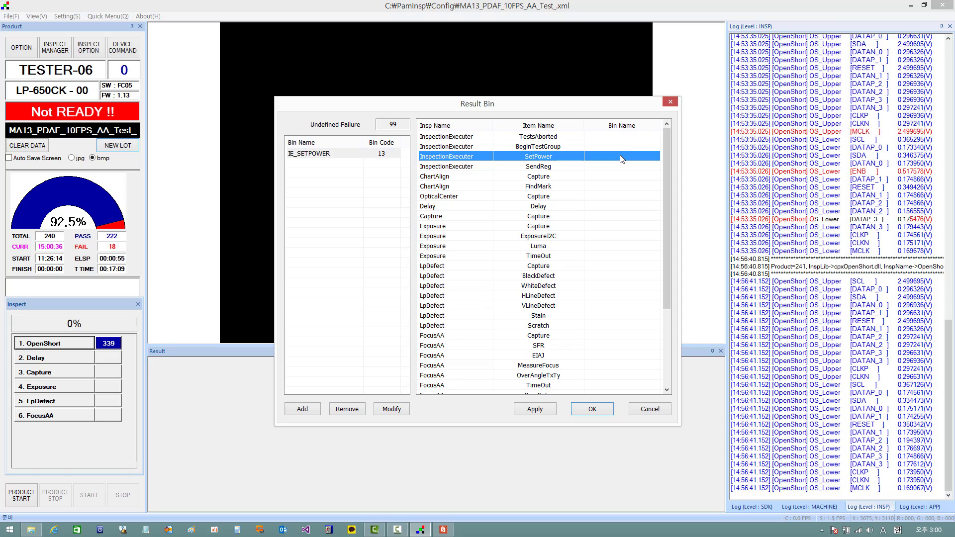
click(619, 158)
click(653, 157)
click(617, 167)
click(619, 158)
click(656, 158)
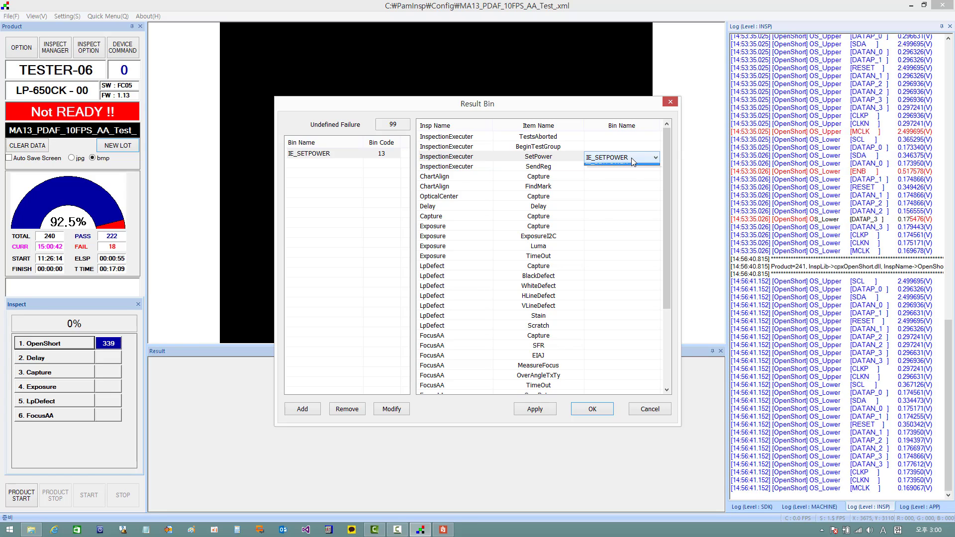
click(629, 168)
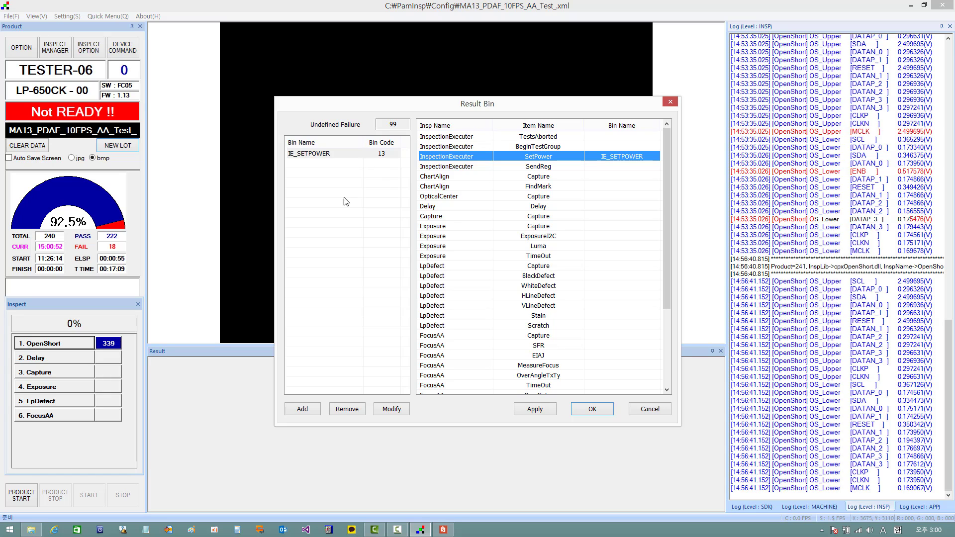
Add a second result bin named IE_SENDREG, keeping the default bin code.
click(314, 410)
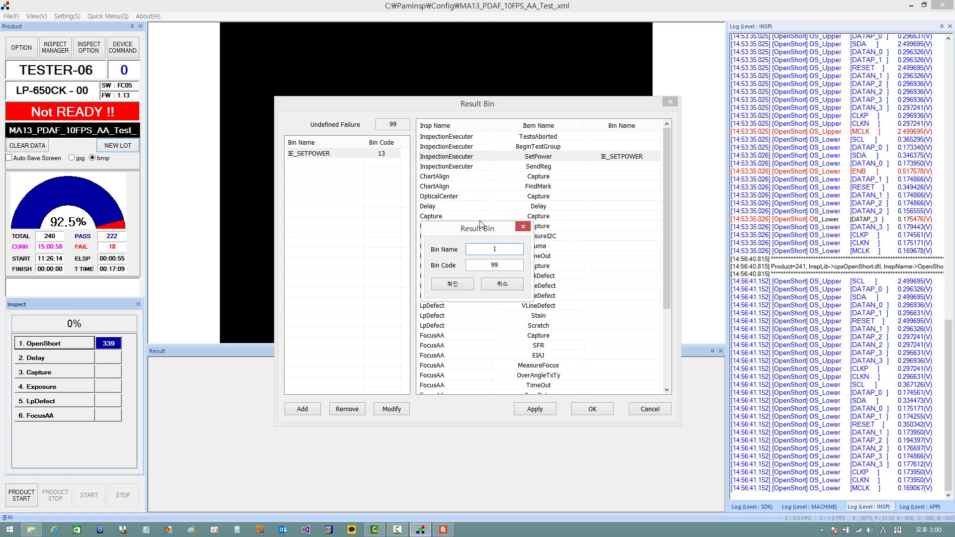
text(IE_SENDRG)
key(BackSpace)
text(EG)
click(462, 287)
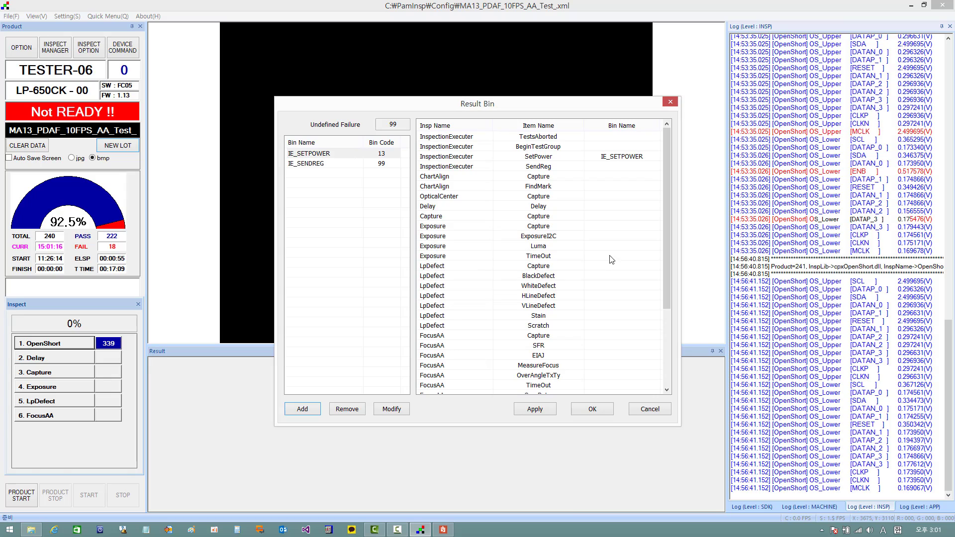
Set the bin code of the IE_SENDREG bin to 14.
click(370, 164)
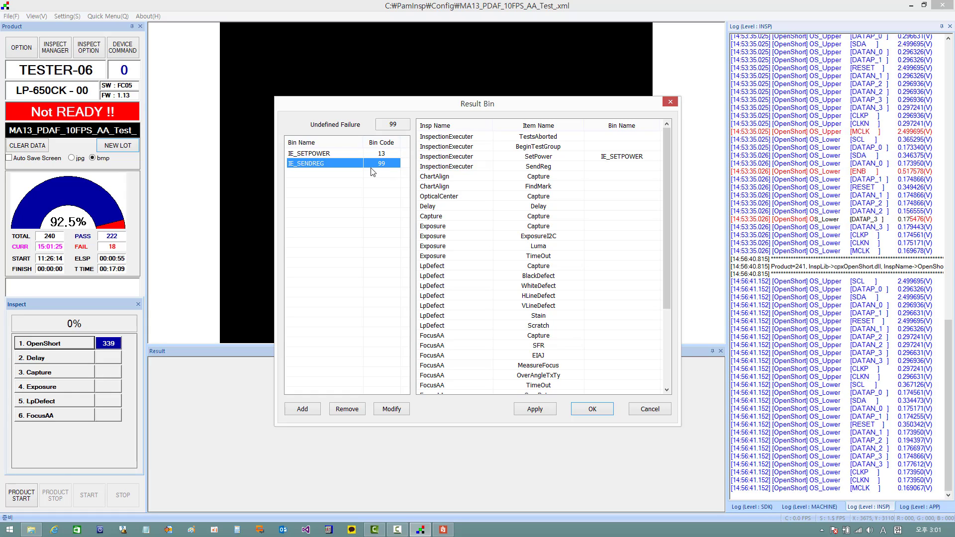
click(351, 412)
click(535, 288)
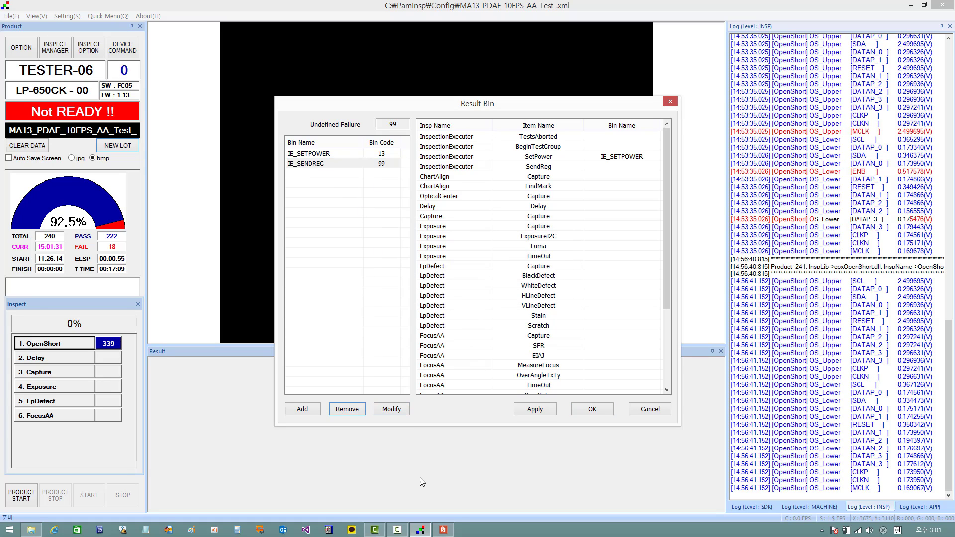
click(391, 410)
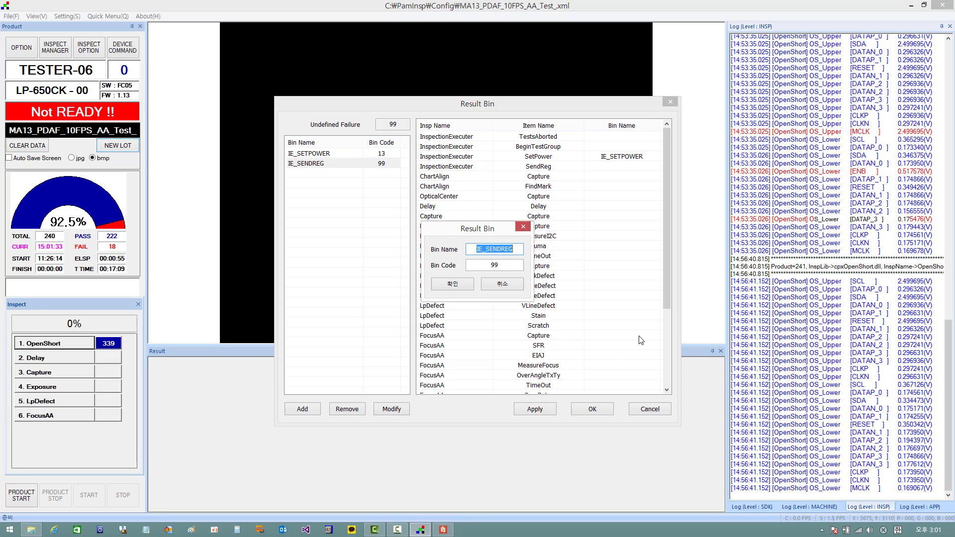
key(Tab)
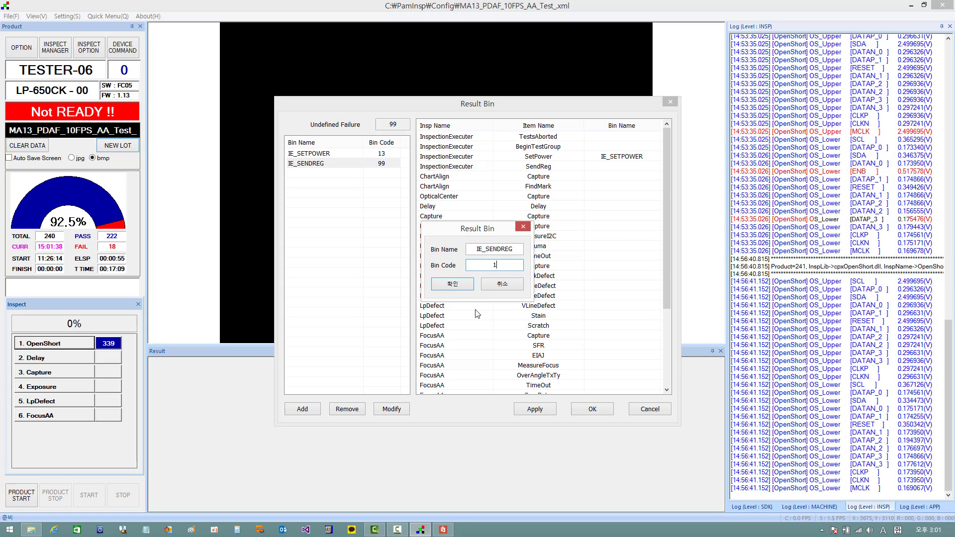
click(454, 284)
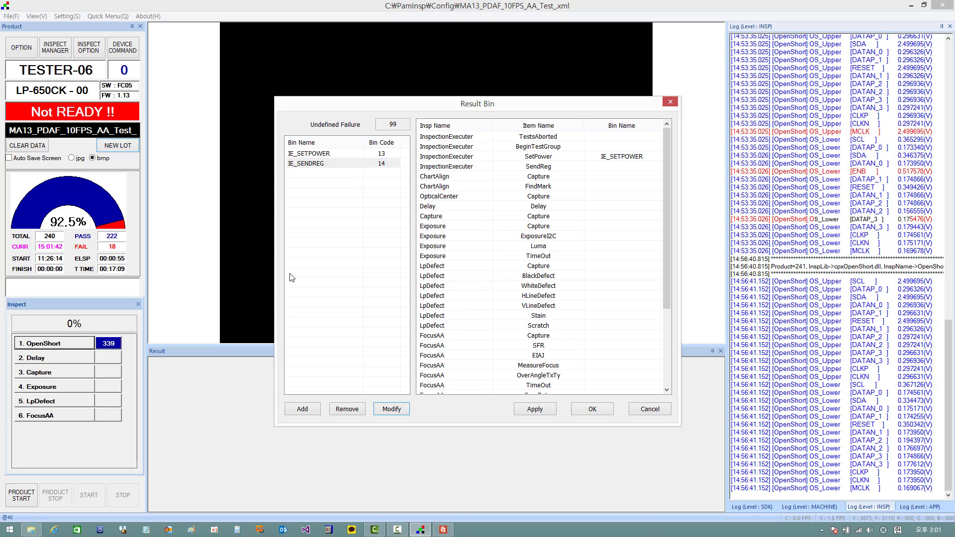
Assign the IE_SENDREG bin to the InspectionExecuter SendReg item and confirm the Result Bin settings.
click(384, 164)
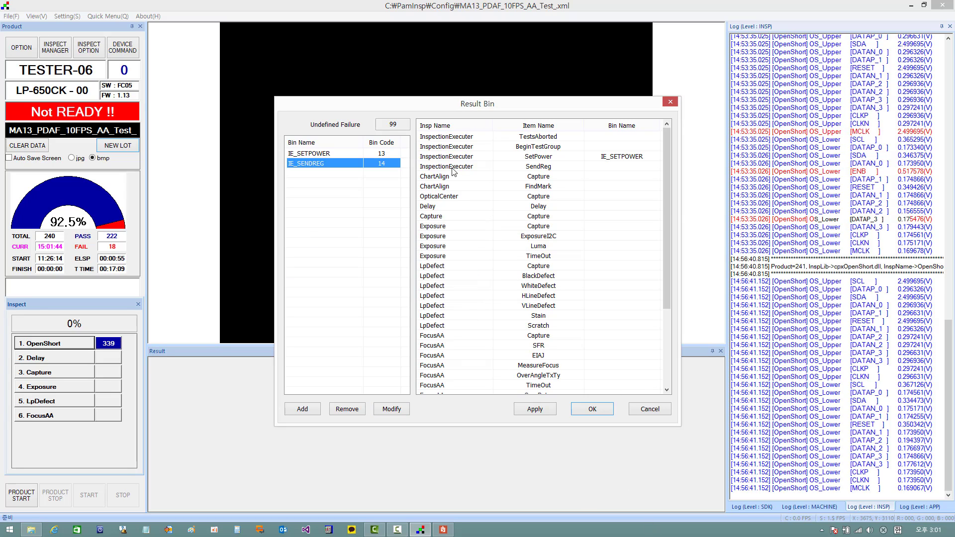
click(631, 167)
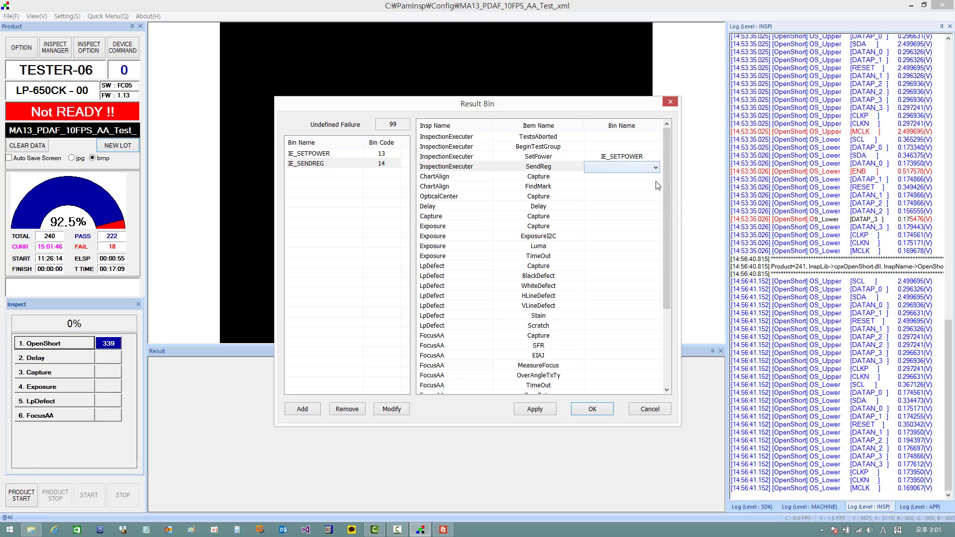
click(655, 168)
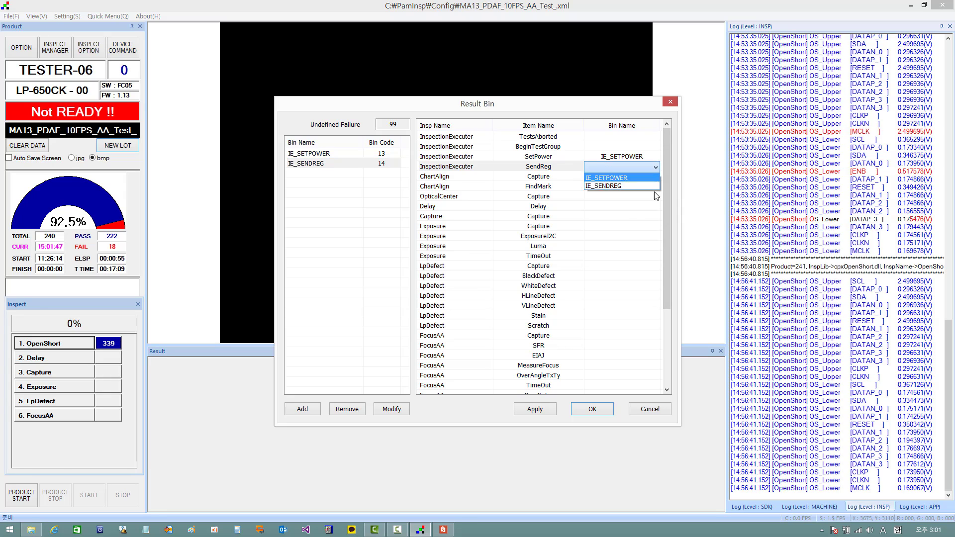
click(614, 188)
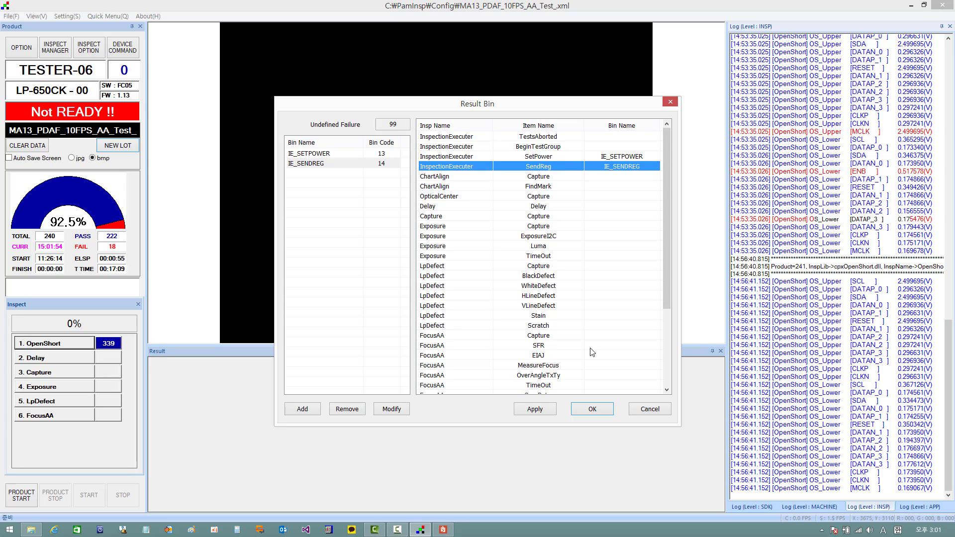
click(589, 410)
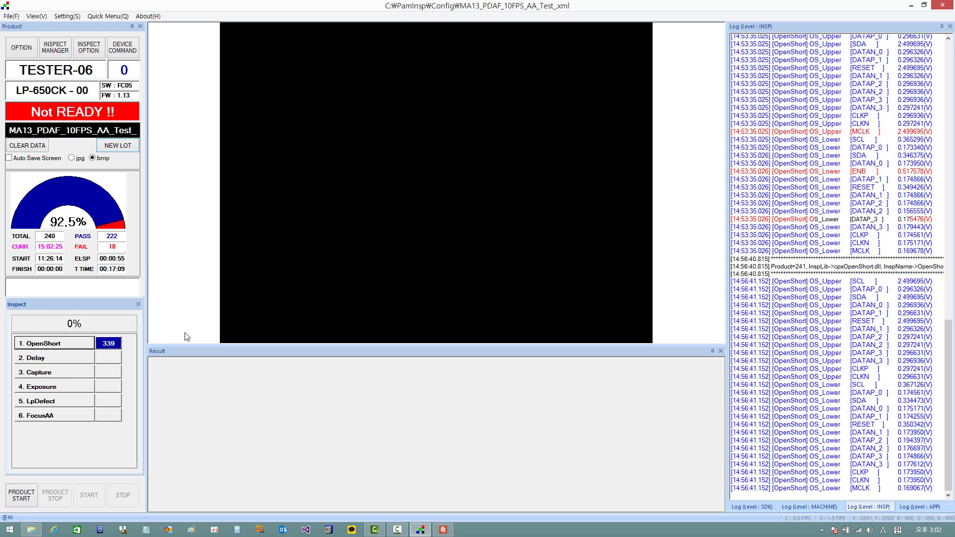
Switch to the Excel workbook "Pre Focus Bin Code 불량 내용(160518).xlsx" with the bin code list.
click(77, 530)
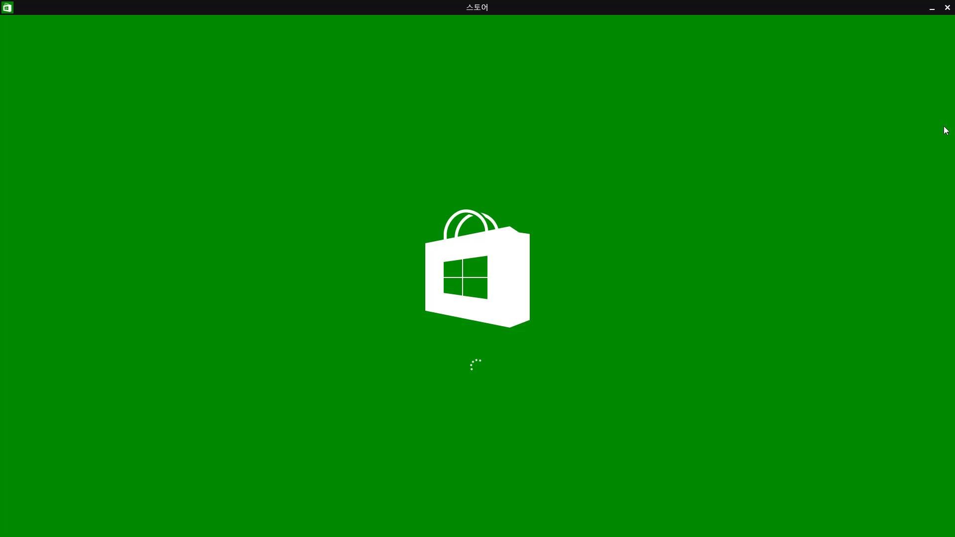
click(931, 7)
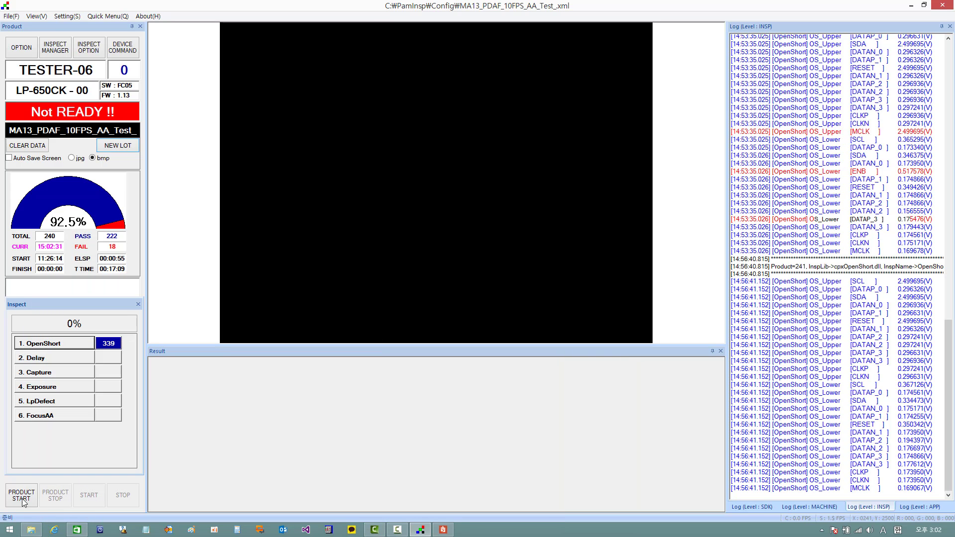
click(31, 530)
click(378, 212)
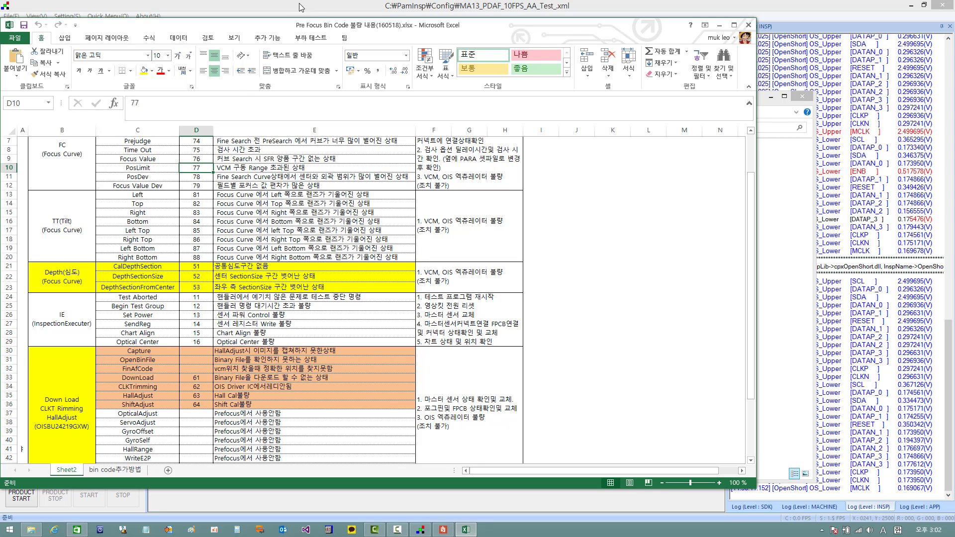
Examine the bin names and descriptions of the FC and TT(Tilt) Focus Curve groups in the PRE FOCUS Error Code table.
click(269, 230)
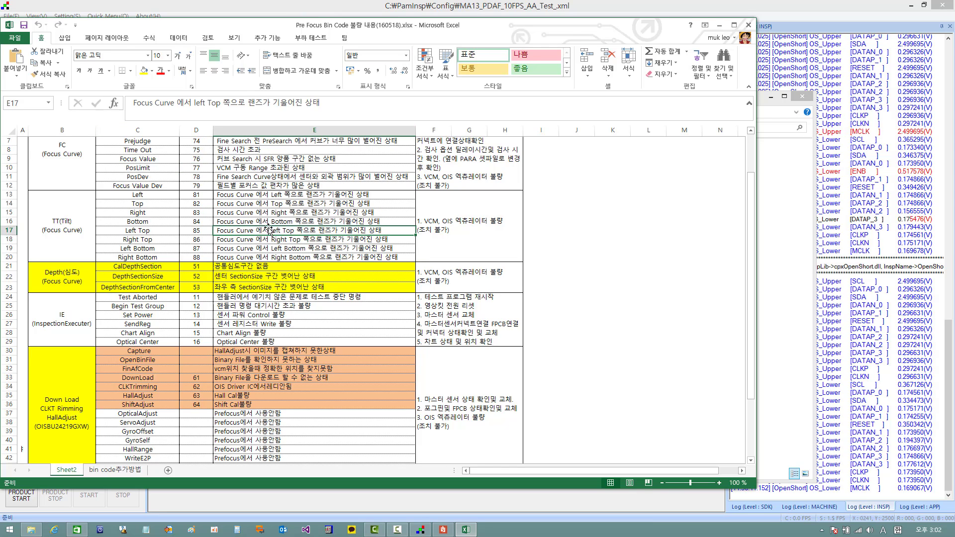
scroll(214, 179, up, 2)
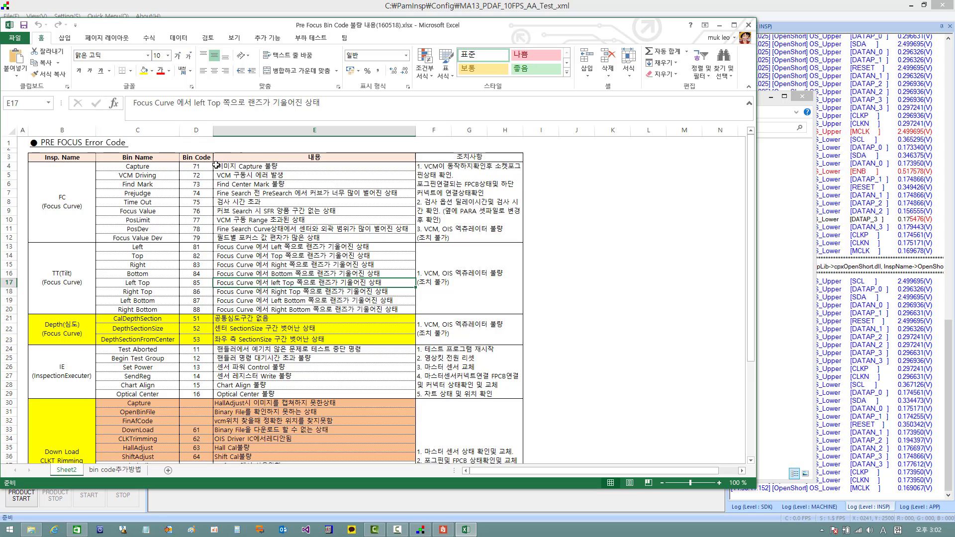
scroll(216, 165, down, 5)
scroll(172, 163, up, 5)
click(254, 257)
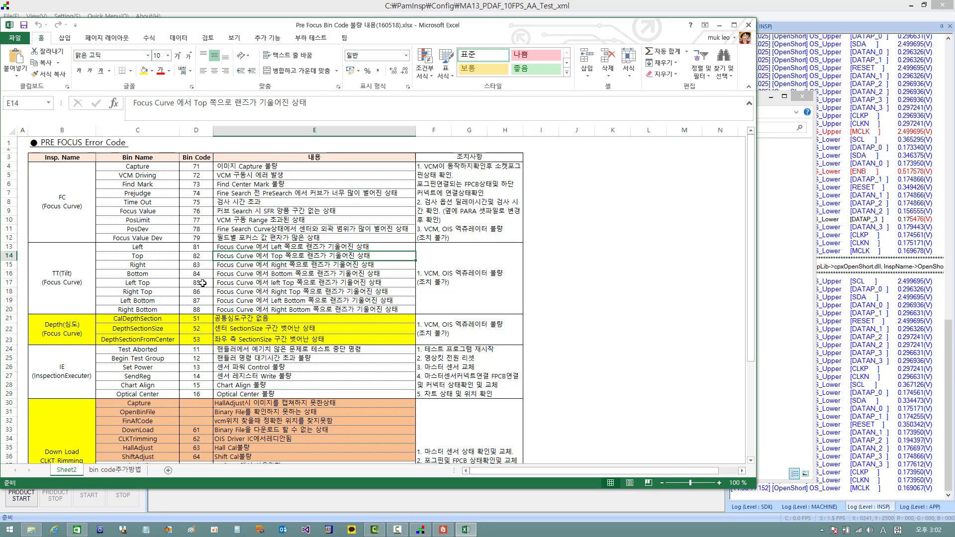
click(69, 277)
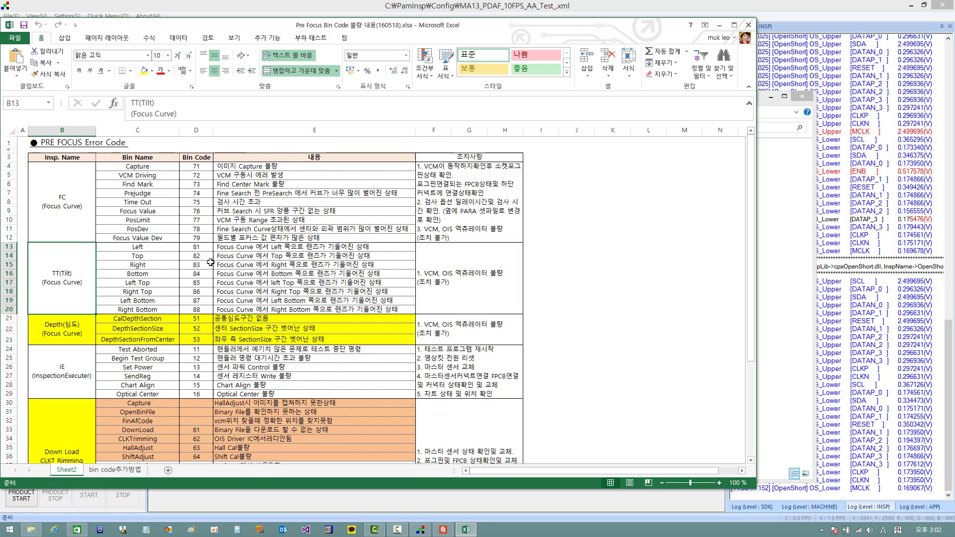
click(145, 255)
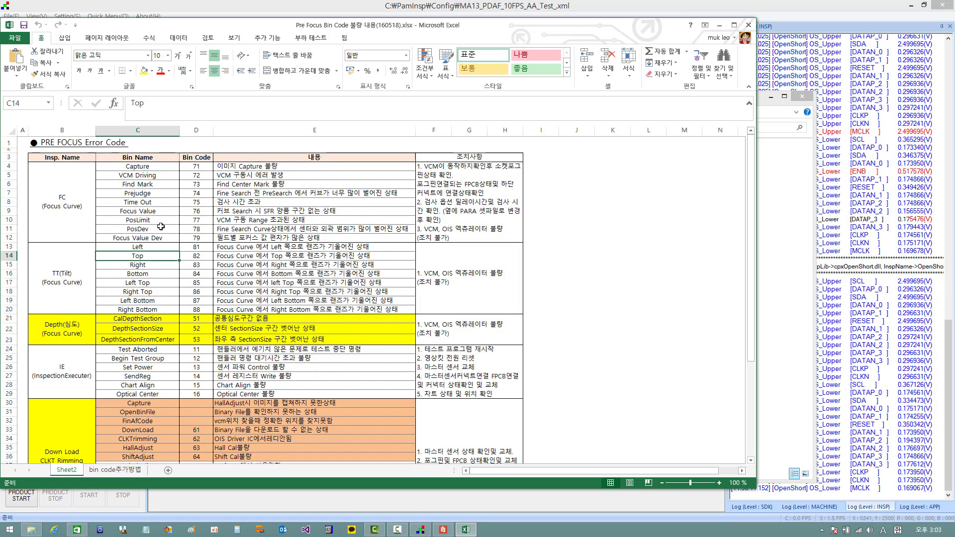
click(69, 291)
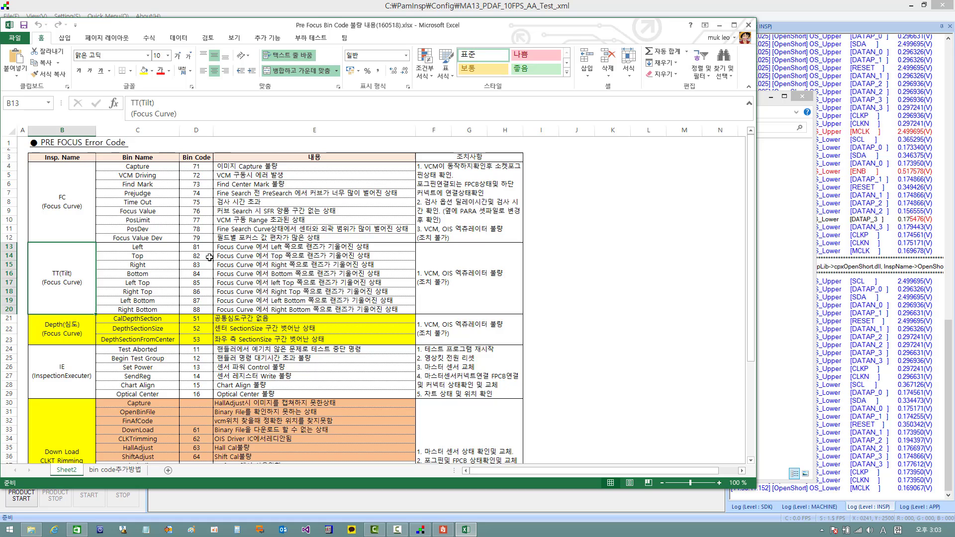
click(173, 194)
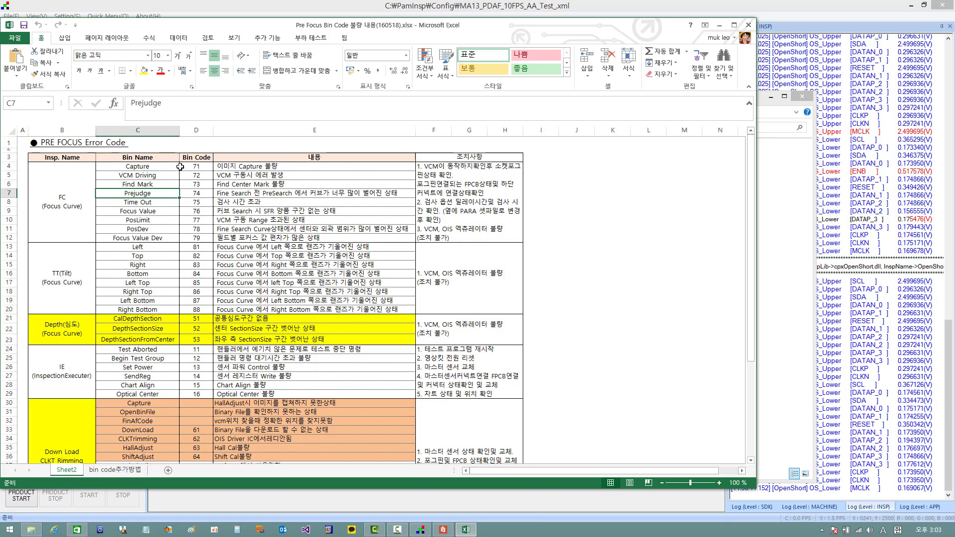
Examine the Bin Code column and the DownLoad, CLKTrimming, HallAdjust and ShiftAdjust rows by selecting them.
drag(180, 166, 196, 455)
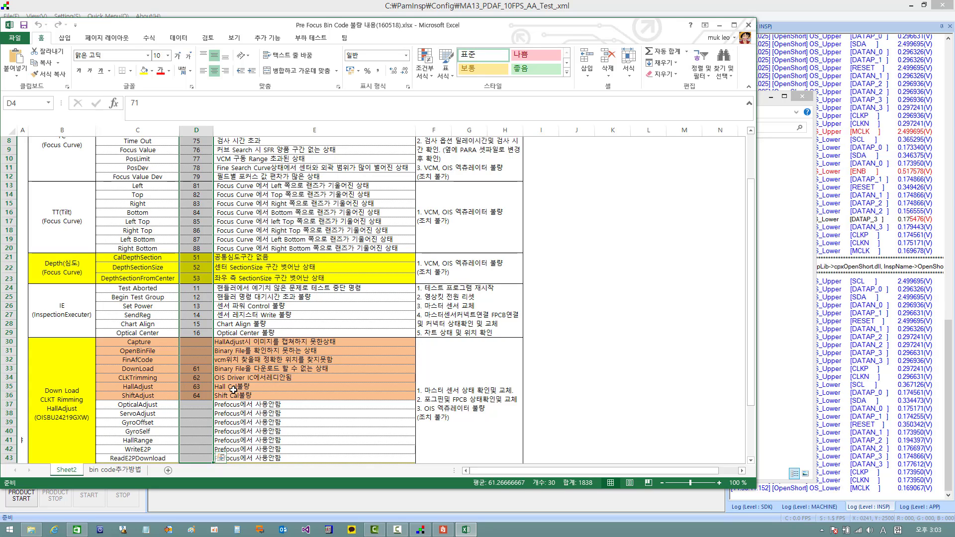
click(173, 360)
click(167, 377)
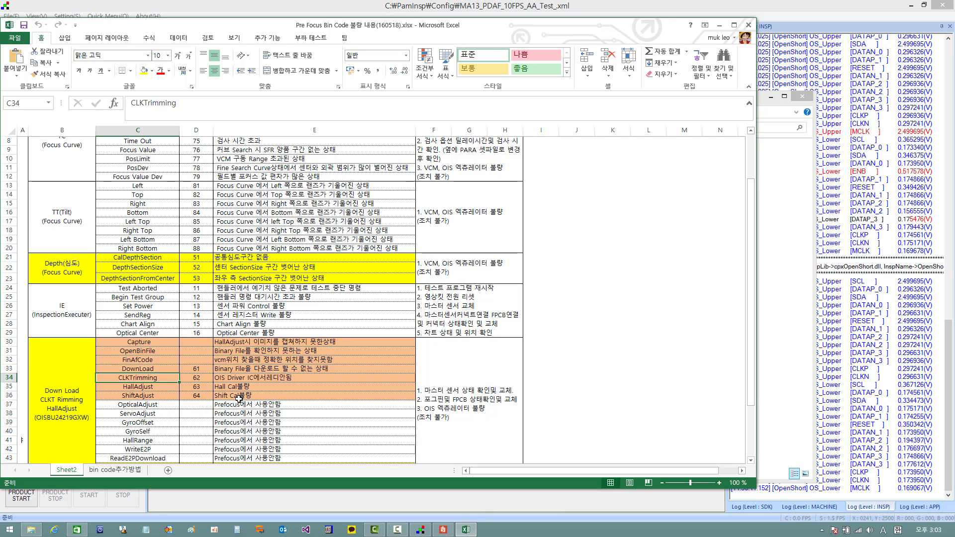
drag(265, 395, 139, 368)
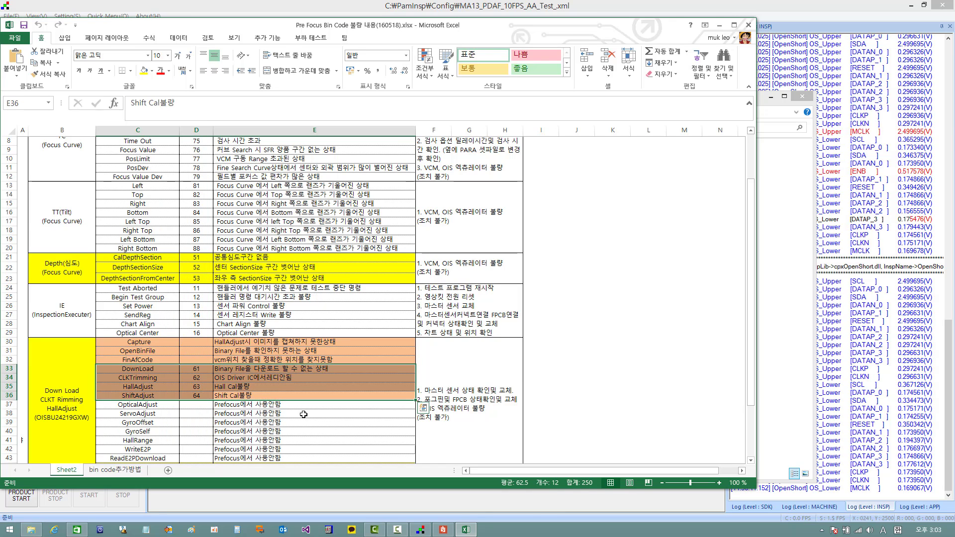
Examine the failure descriptions in the PRE FOCUS Error Code table by selecting them, and close the workbook.
click(273, 158)
drag(274, 168, 350, 422)
scroll(351, 397, up, 3)
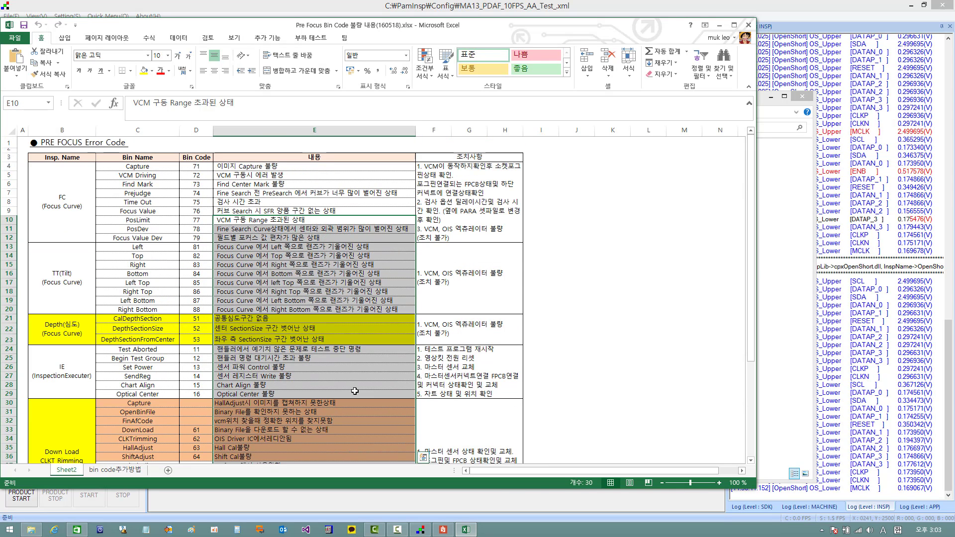
drag(254, 182, 307, 419)
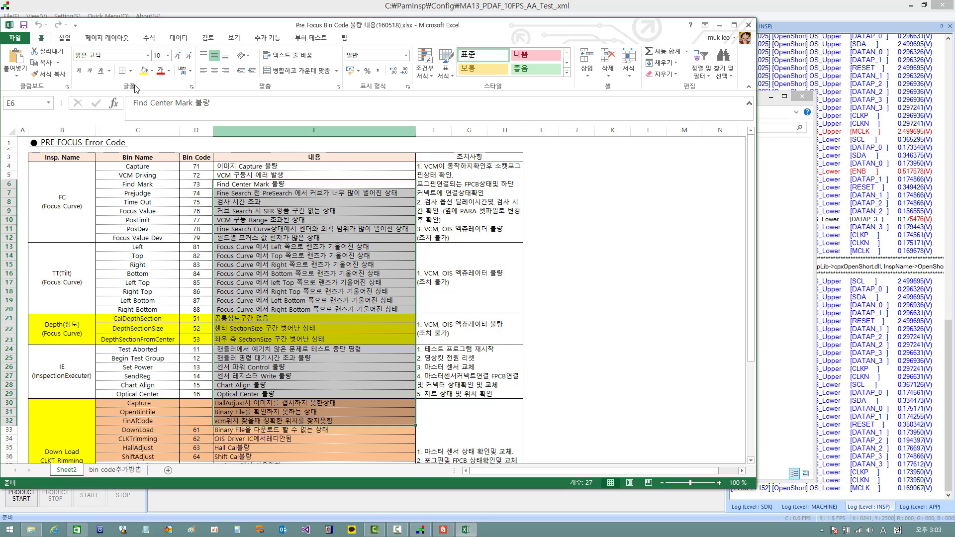
click(748, 25)
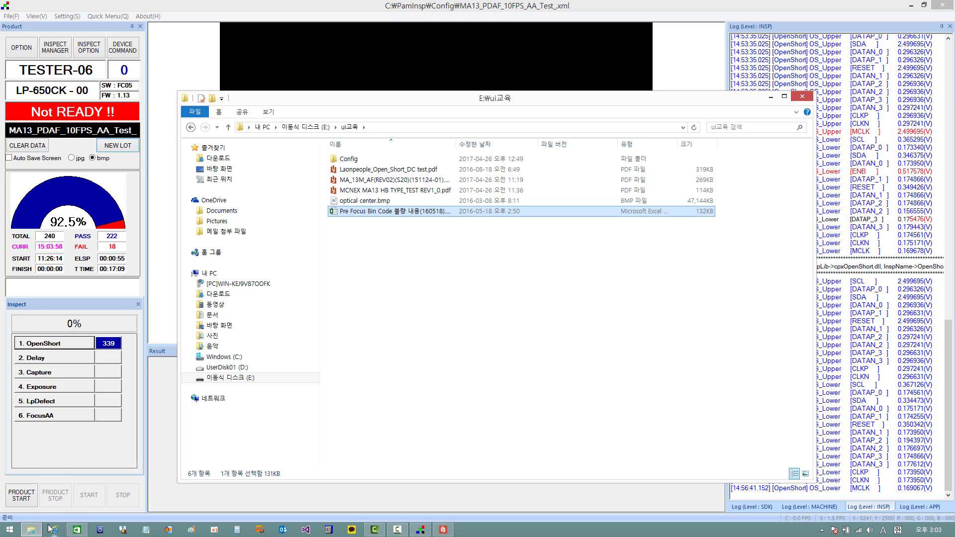
Return to the inspection program and open the Test Option settings.
click(346, 5)
click(70, 16)
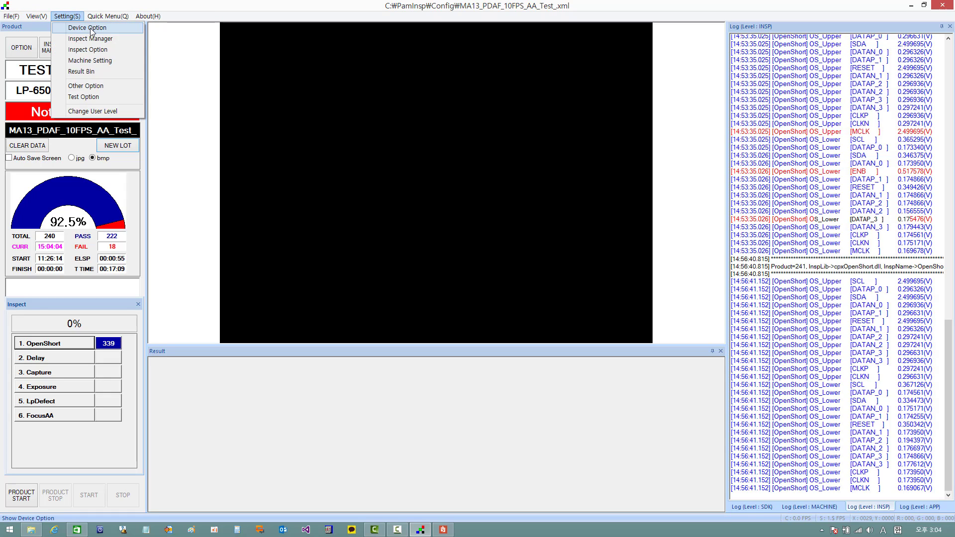
click(88, 96)
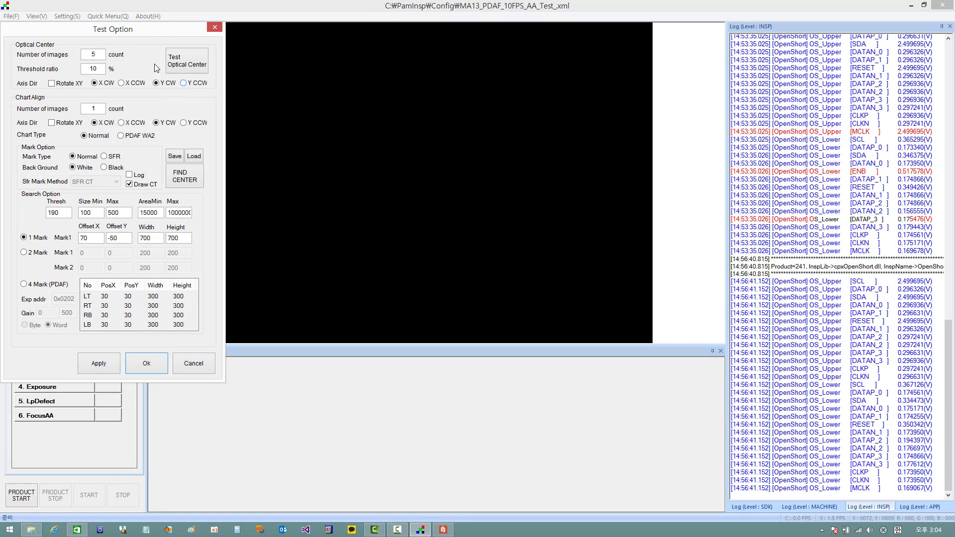
click(214, 27)
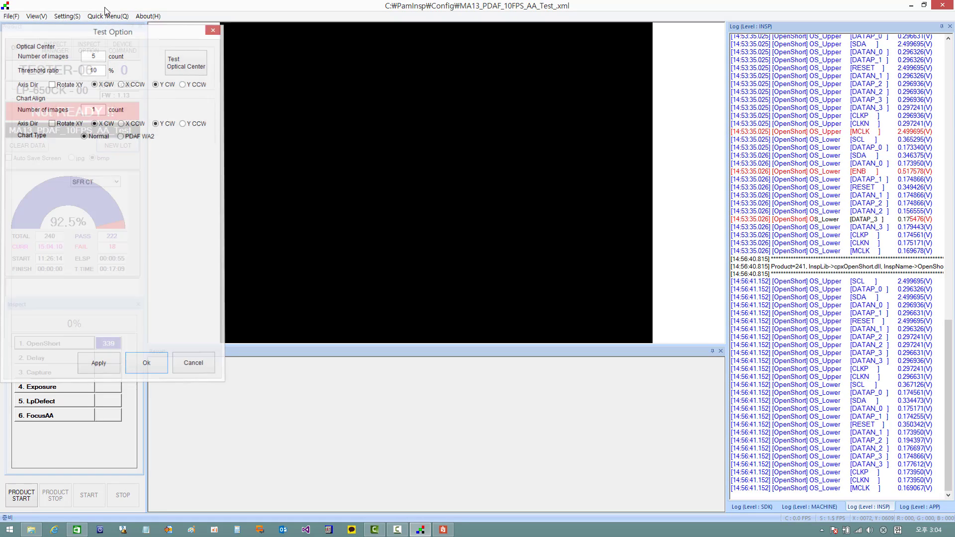
click(66, 17)
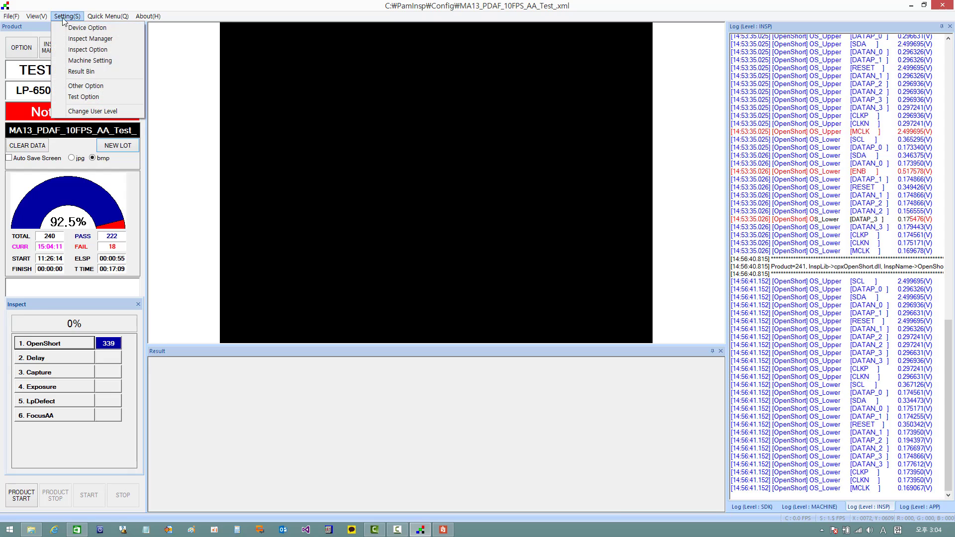
click(98, 101)
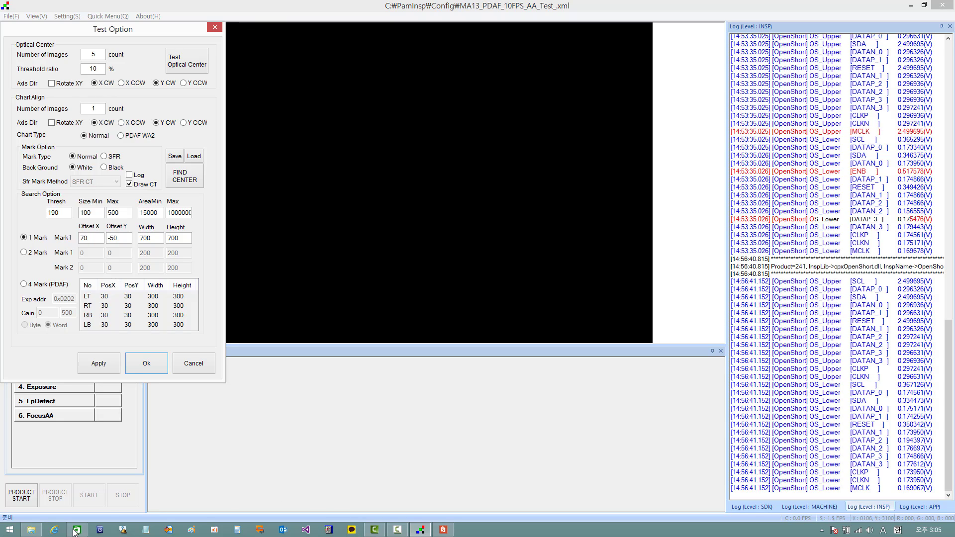
Examine the whole optical center.bmp image in Paint at 12.5% zoom, and minimize it.
click(31, 529)
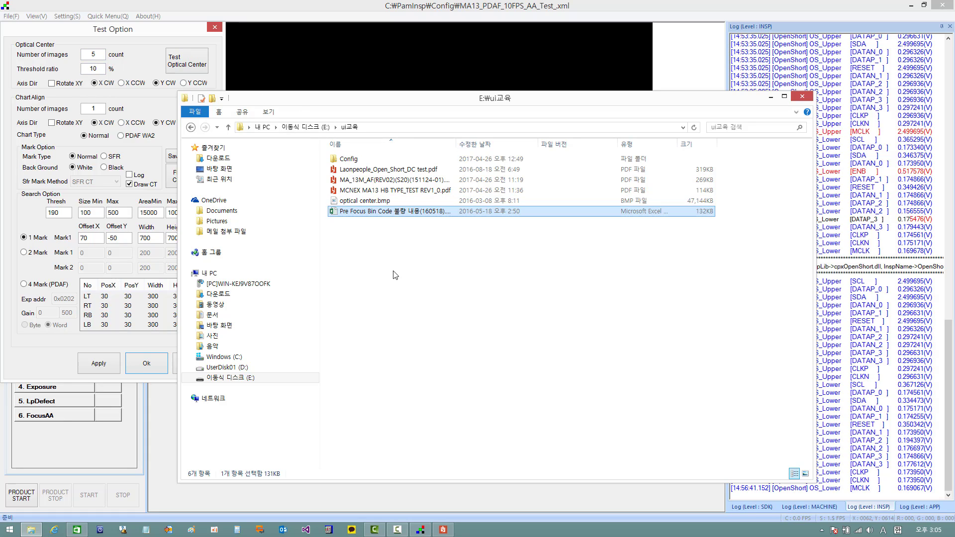
click(358, 201)
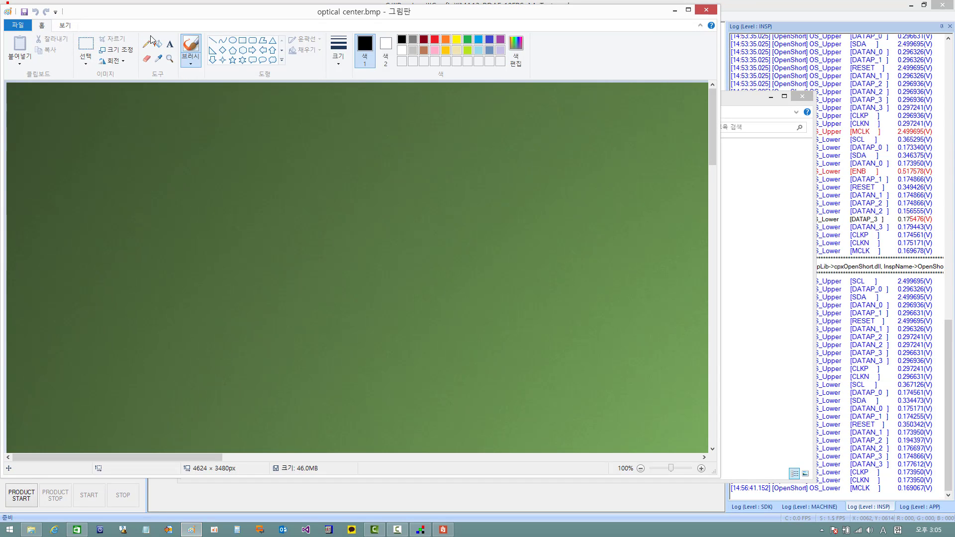
scroll(227, 127, down, 2)
ctrl+scroll(230, 126, down, 3)
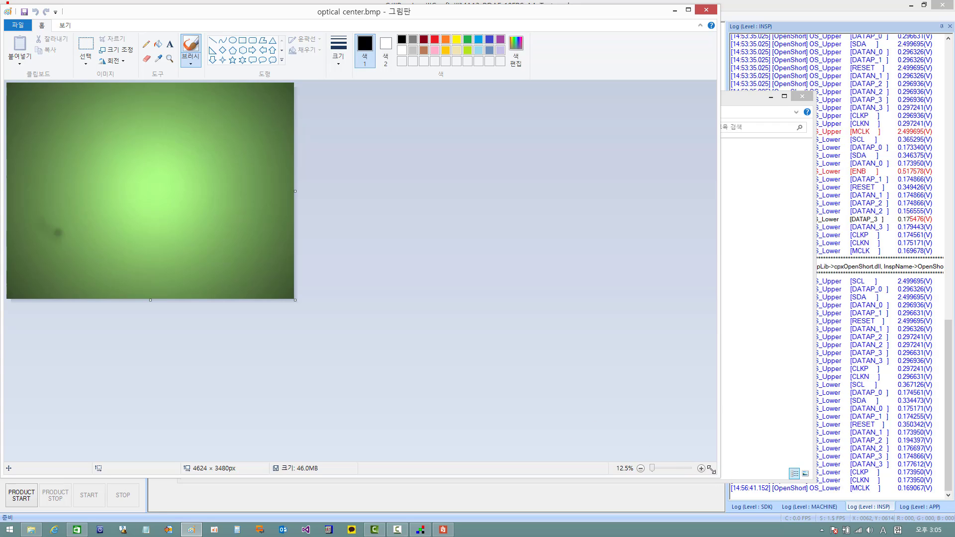
mouse_move(714, 473)
mouse_down()
mouse_move(441, 383)
mouse_move(303, 317)
mouse_up()
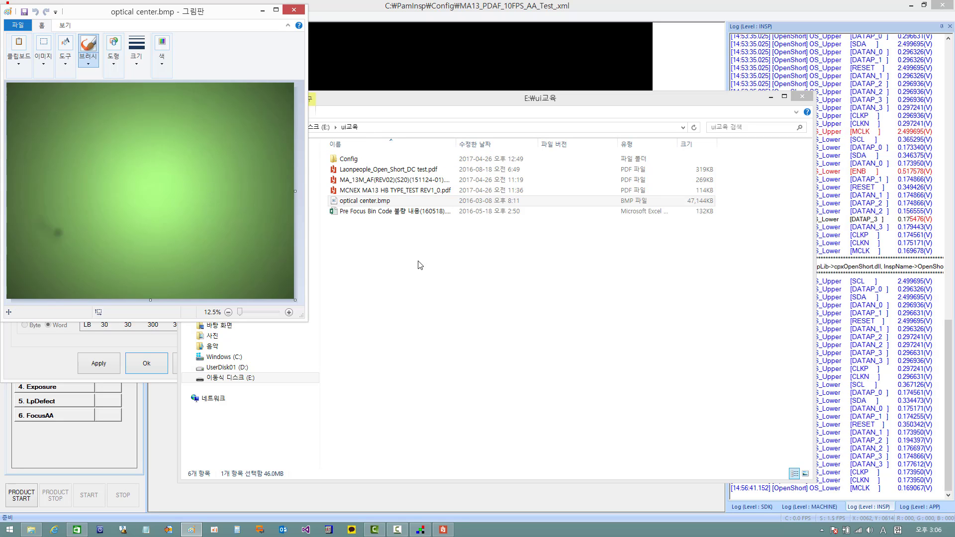
click(451, 274)
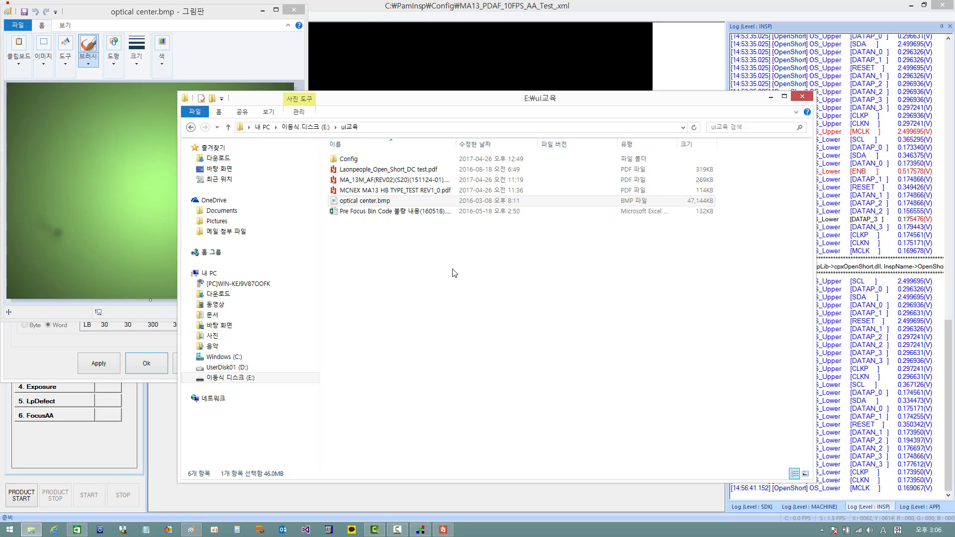
click(262, 9)
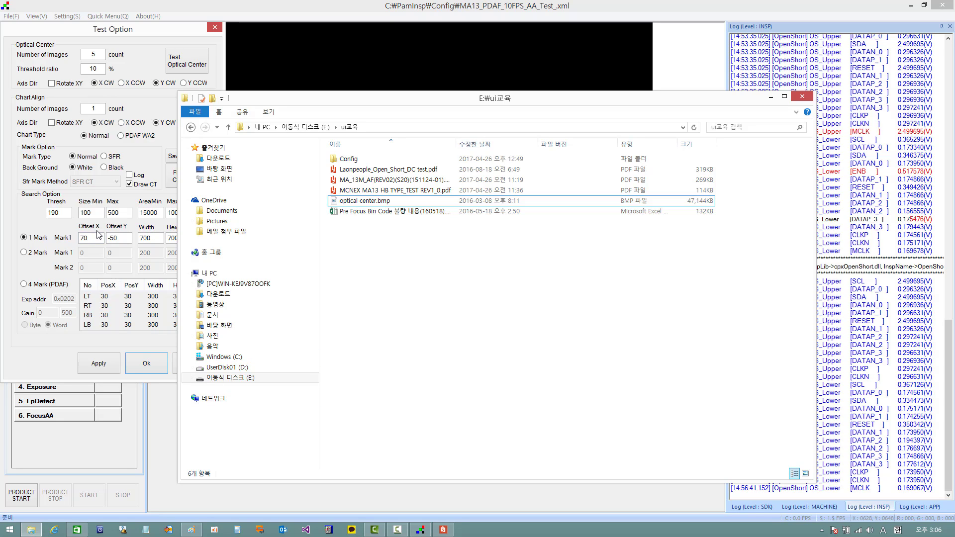
Return to Test Option and examine the Optical Center number of images and threshold ratio.
click(142, 69)
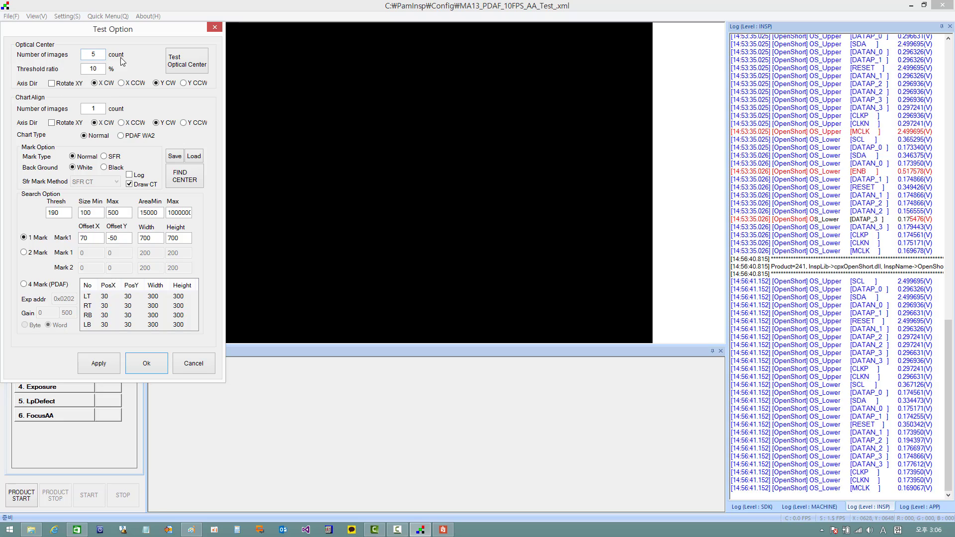
double_click(88, 55)
click(85, 69)
drag(101, 69, 76, 74)
Try Rotate XY with the X CCW and Y CCW axis directions for Optical Center.
click(63, 85)
click(60, 83)
click(65, 83)
click(75, 86)
click(66, 87)
click(122, 83)
click(190, 84)
Review the ChartAlign number of images and axis direction, trying X CCW and returning to X CW.
double_click(93, 108)
double_click(92, 55)
click(92, 108)
double_click(93, 109)
click(69, 126)
click(71, 125)
click(67, 127)
click(63, 127)
click(131, 123)
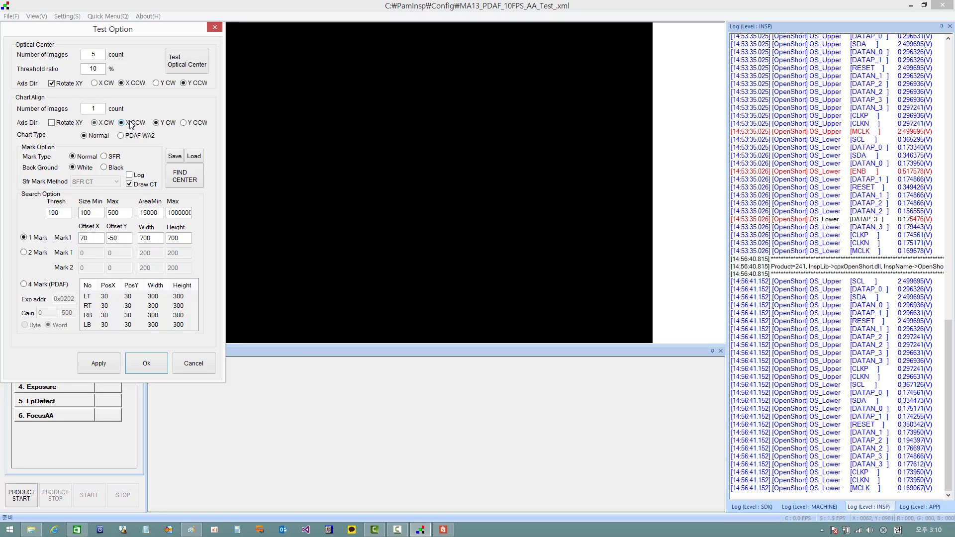
click(102, 126)
Try the PDAF WA2 chart type for ChartAlign, return to Normal, and close Test Option without saving.
click(134, 137)
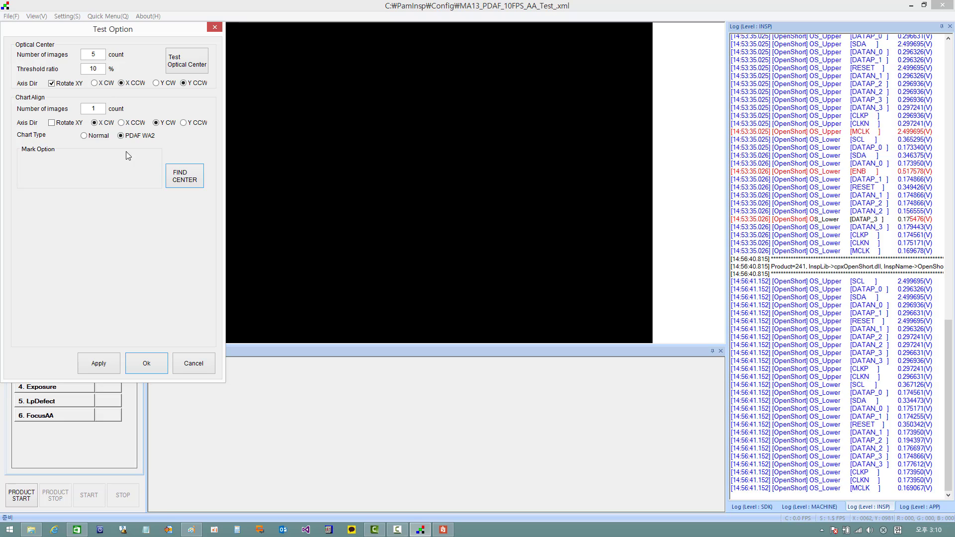
click(98, 136)
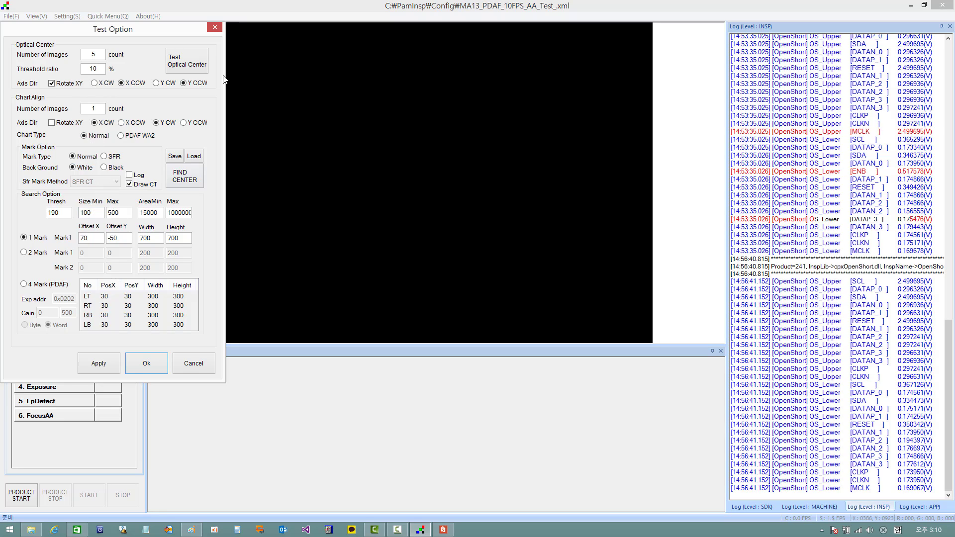
click(215, 27)
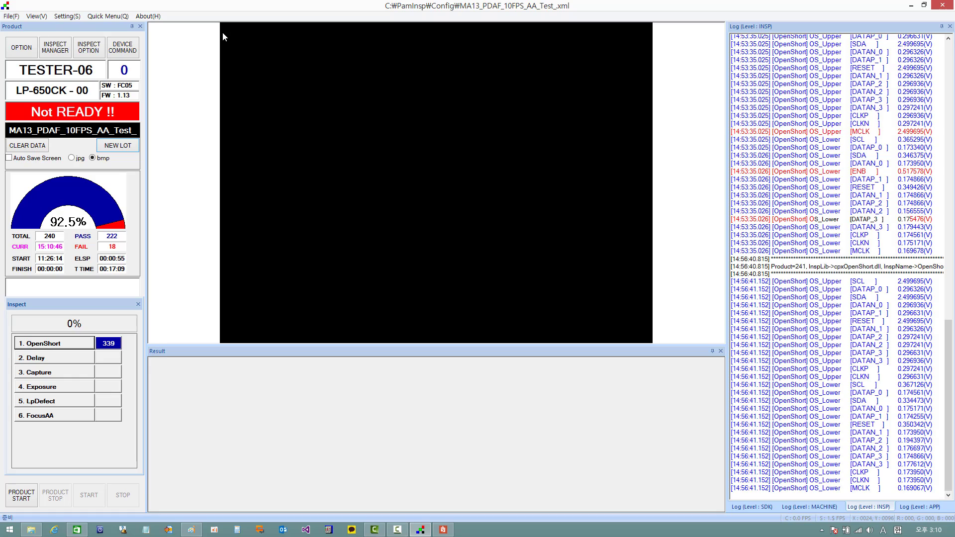
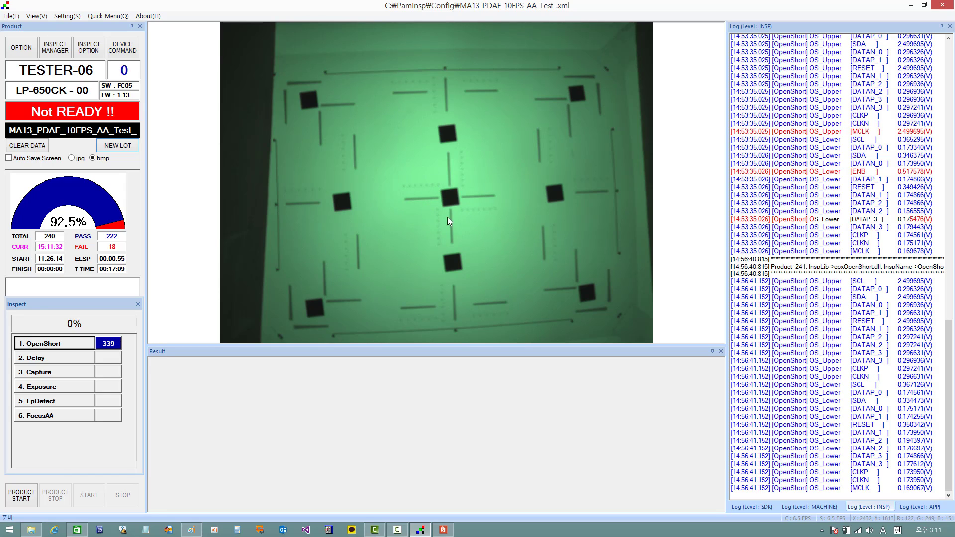
Run Find Center twice from Test Option with the Normal mark type and White background on the live image, and close the settings.
click(68, 16)
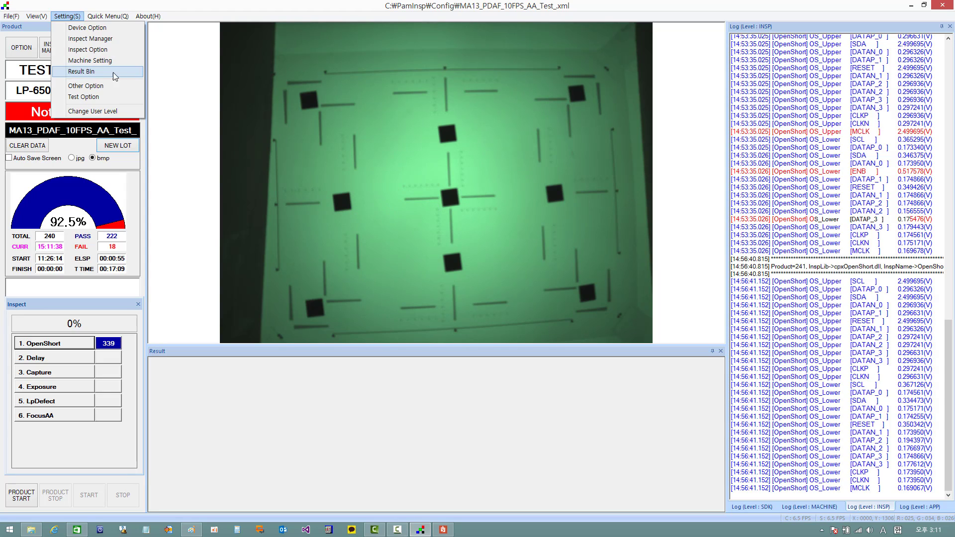
click(110, 100)
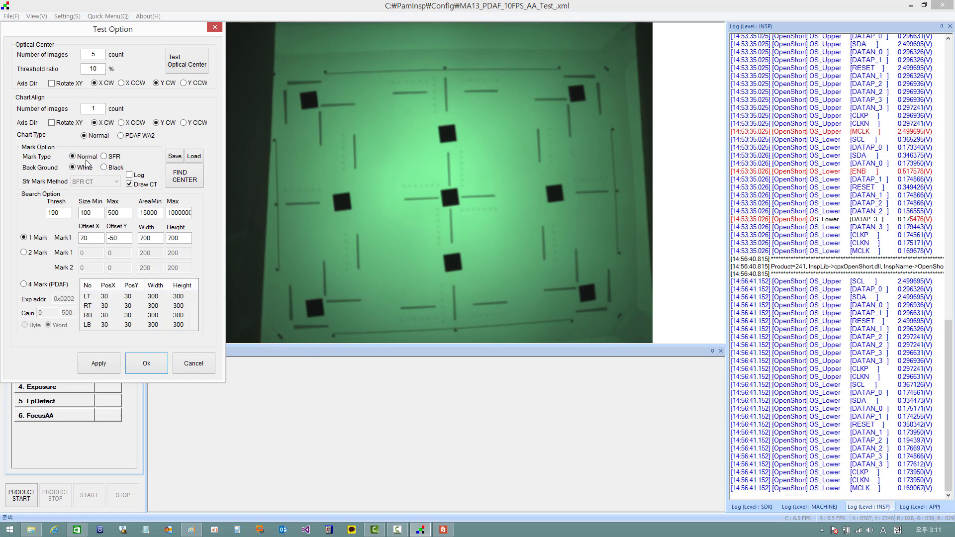
click(115, 157)
click(84, 157)
click(75, 168)
click(197, 181)
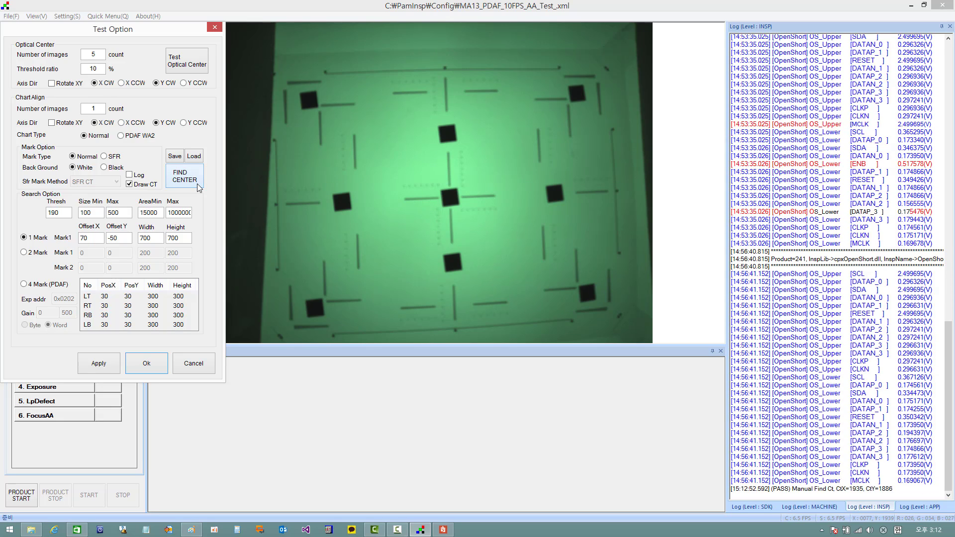
click(193, 181)
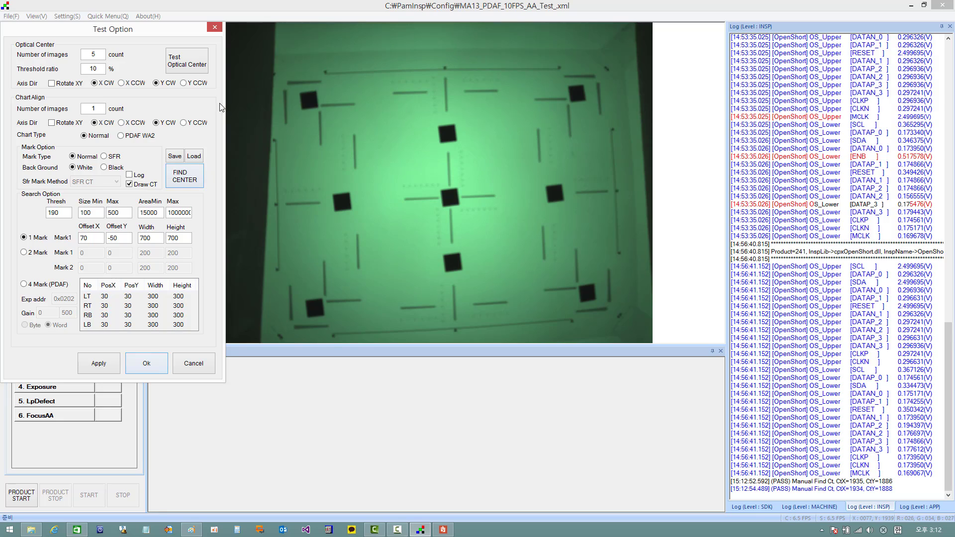
click(213, 30)
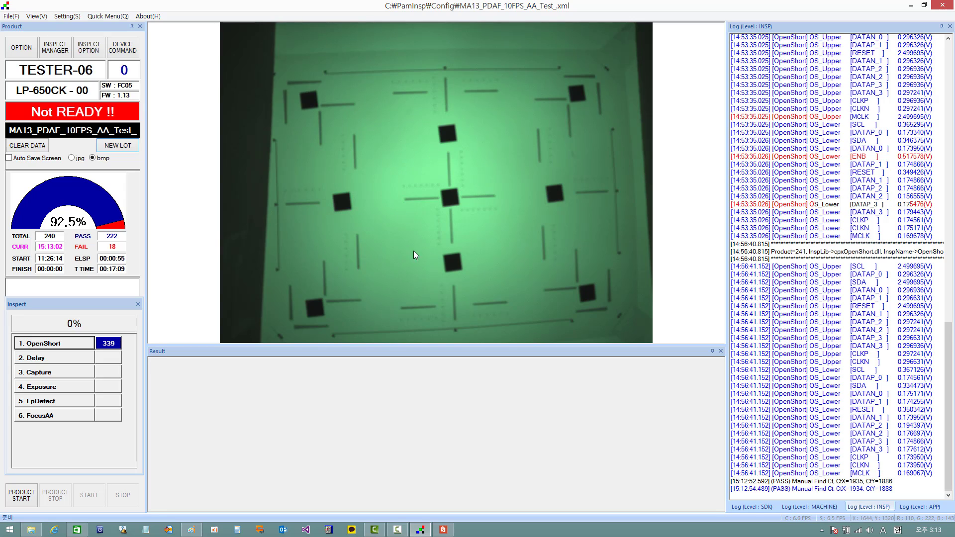
Turn off Live, run Find Center from Test Option on the still chart image, and cancel the settings.
click(119, 17)
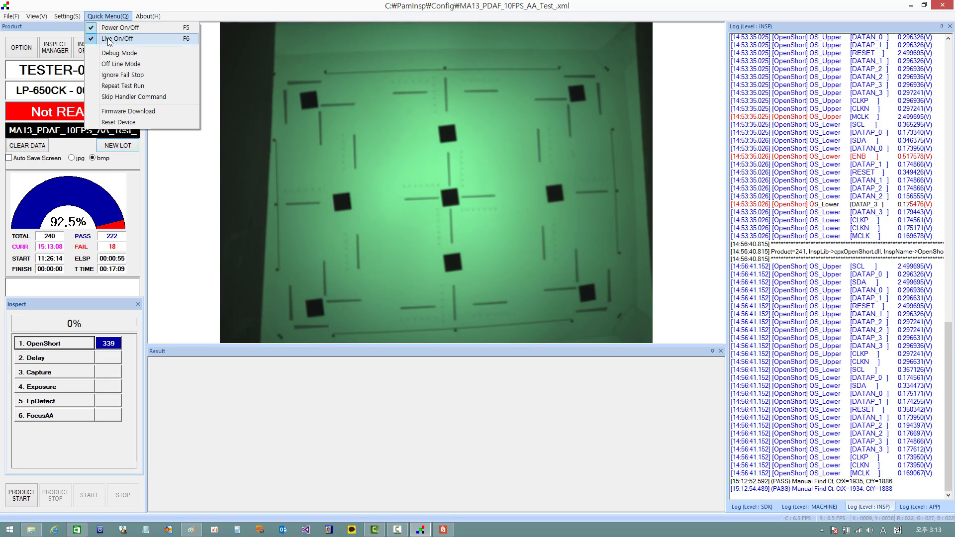
click(108, 40)
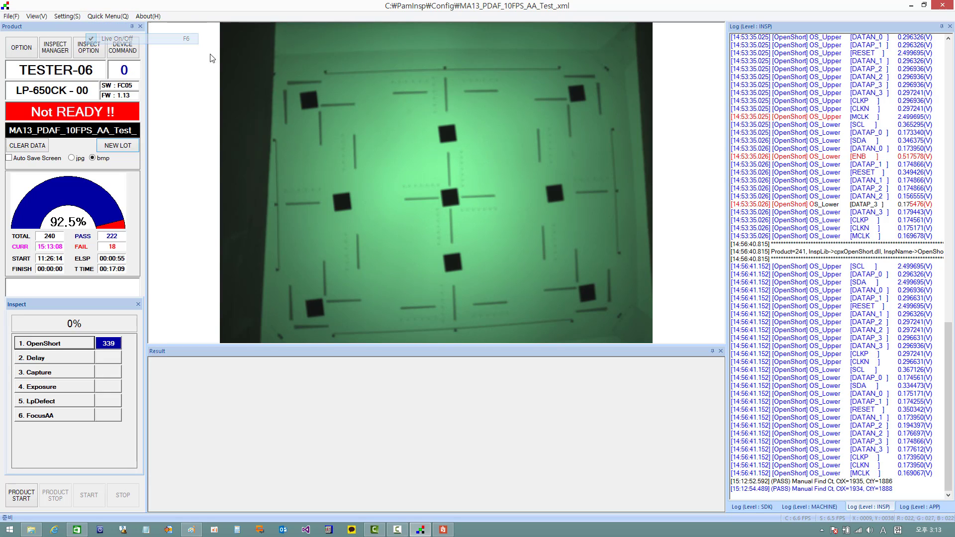
click(68, 17)
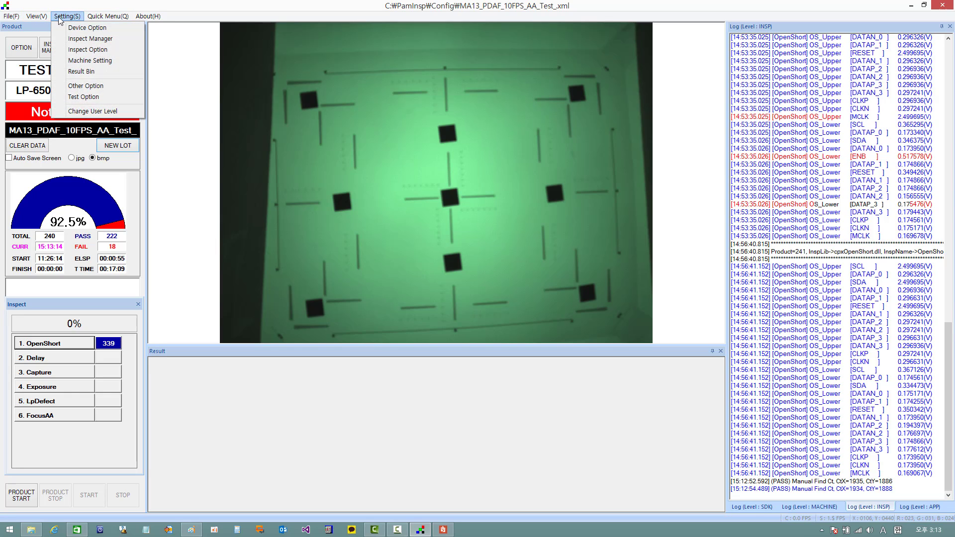
click(91, 98)
click(197, 168)
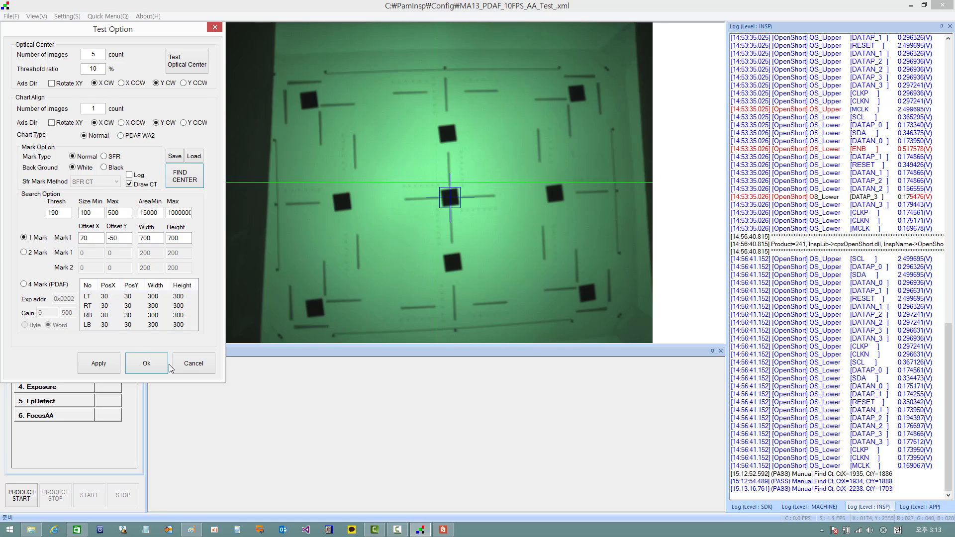
click(198, 362)
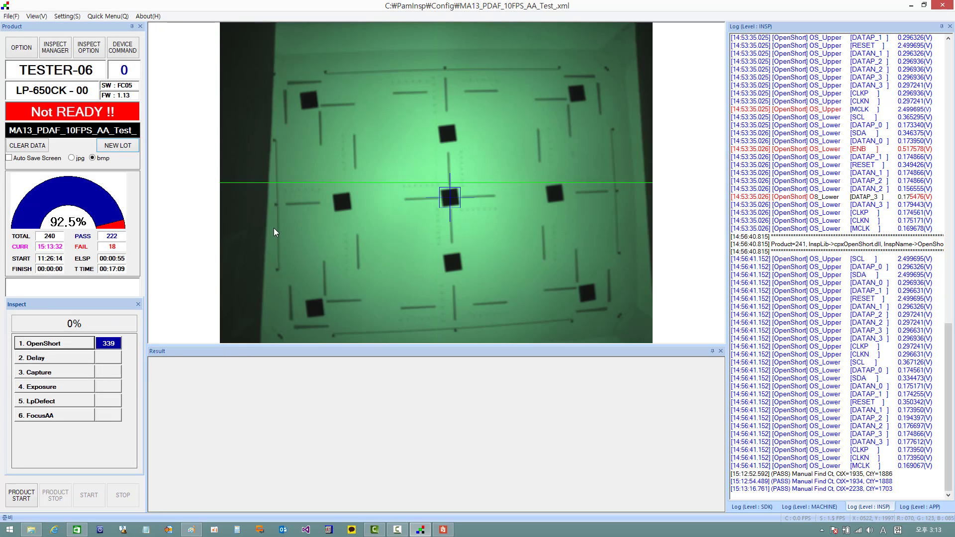
Enable Debug Mode and rerun Find Center from Test Option to draw the mark search area.
click(108, 16)
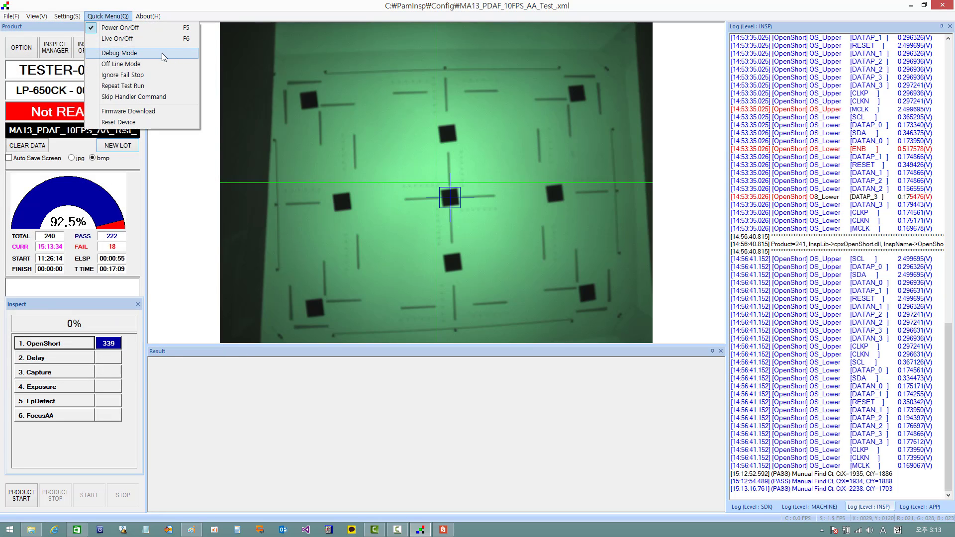
click(136, 54)
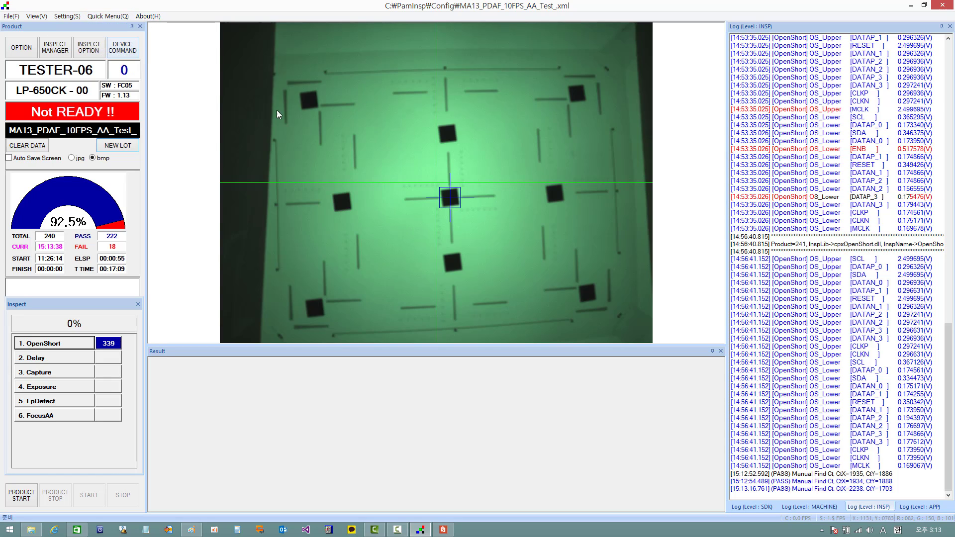
click(37, 16)
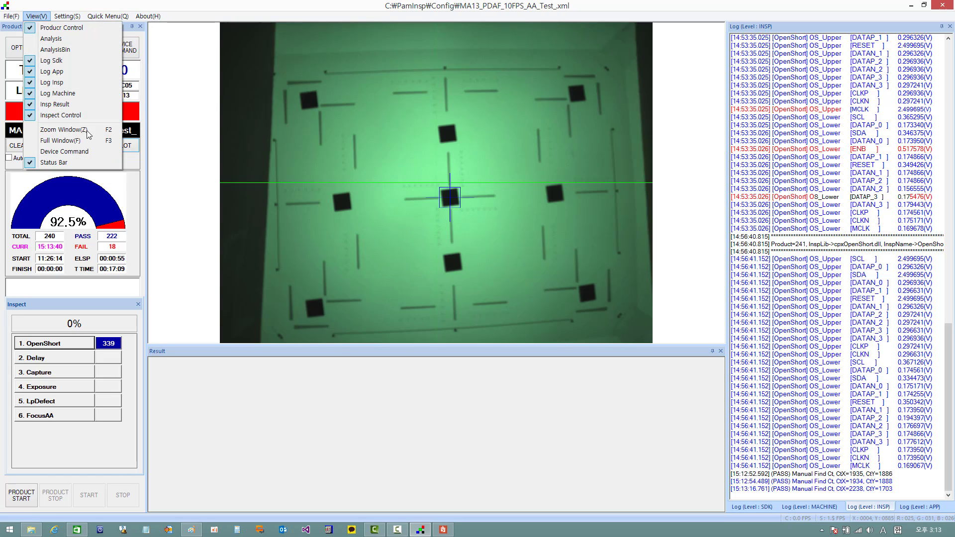
mouse_move(63, 20)
click(88, 97)
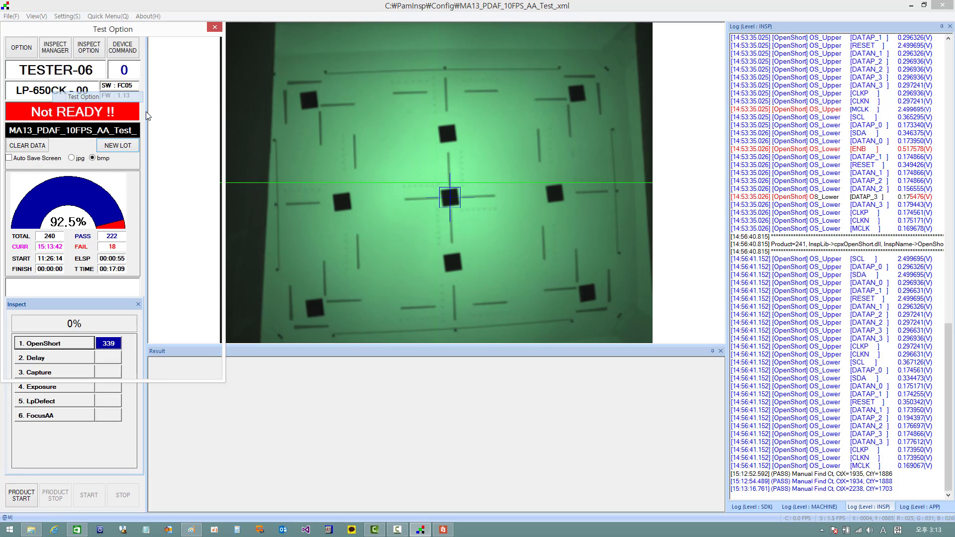
click(185, 177)
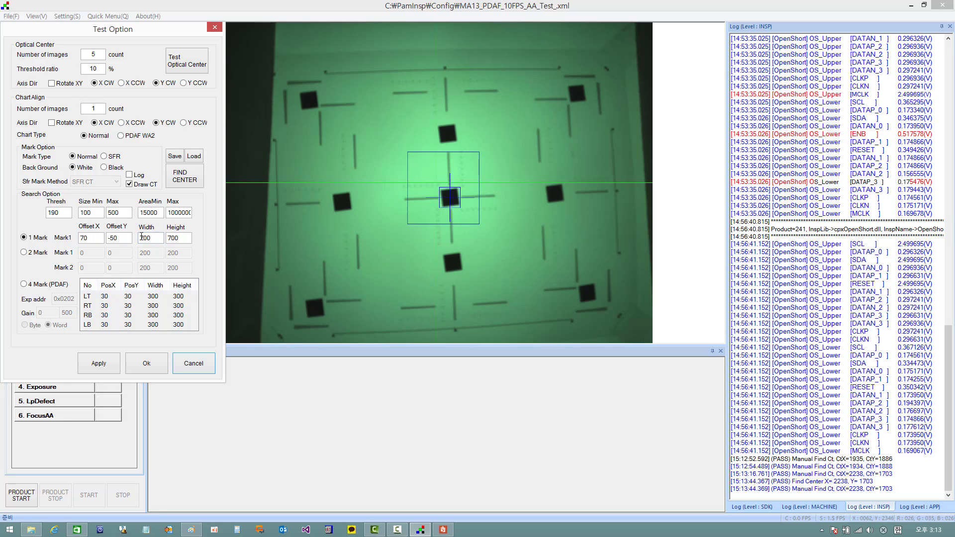
Examine Mark 1's search area size and the Thresh, Size and Area limits under Search Option.
drag(142, 238, 171, 240)
text(00)
key(shift+Tab)
click(449, 173)
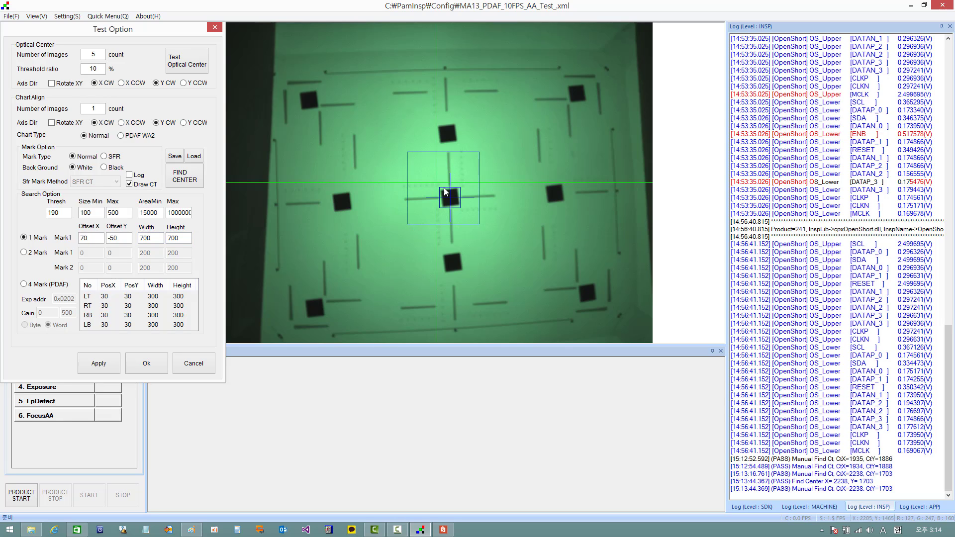
click(51, 212)
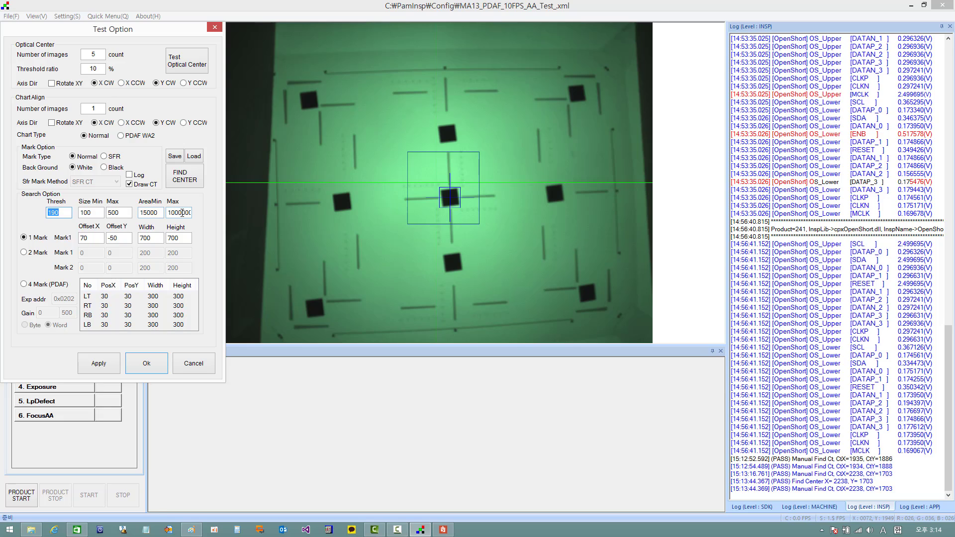
double_click(60, 212)
double_click(158, 212)
double_click(90, 214)
drag(122, 212, 52, 213)
double_click(56, 213)
click(177, 215)
Set the Mark 1 Offset X to 100 and accept the Test Option settings.
click(89, 239)
click(118, 240)
double_click(121, 239)
key(shift+Tab)
key(Tab)
click(92, 239)
key(BackSpace)
text(100)
key(Return)
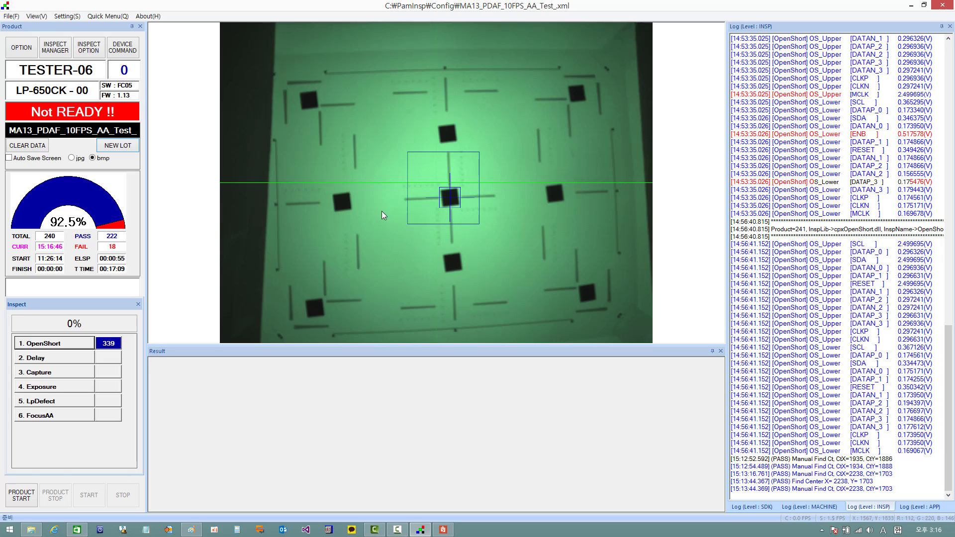
Reopen Test Option and run Find Center three times with the Mark 1 Offset X of 100.
click(67, 16)
click(86, 97)
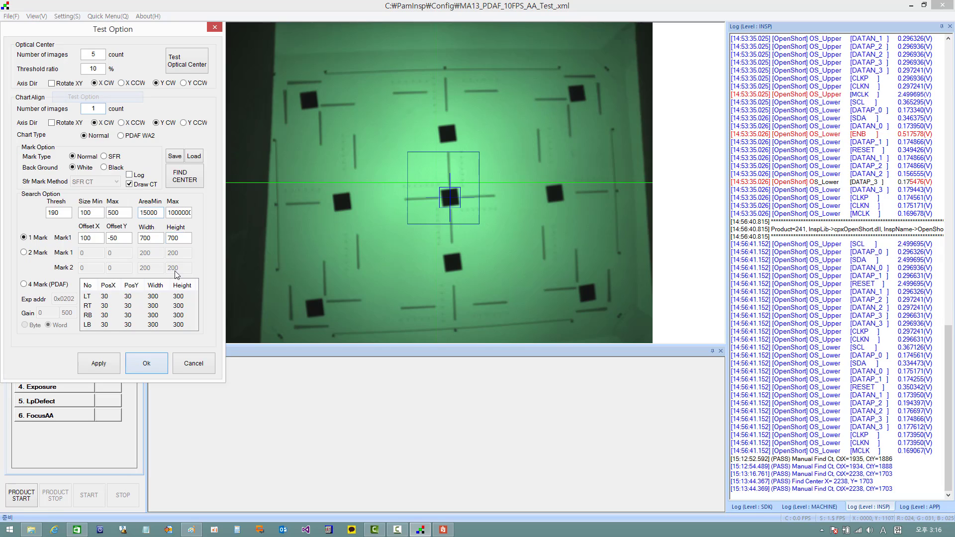
click(188, 178)
click(190, 180)
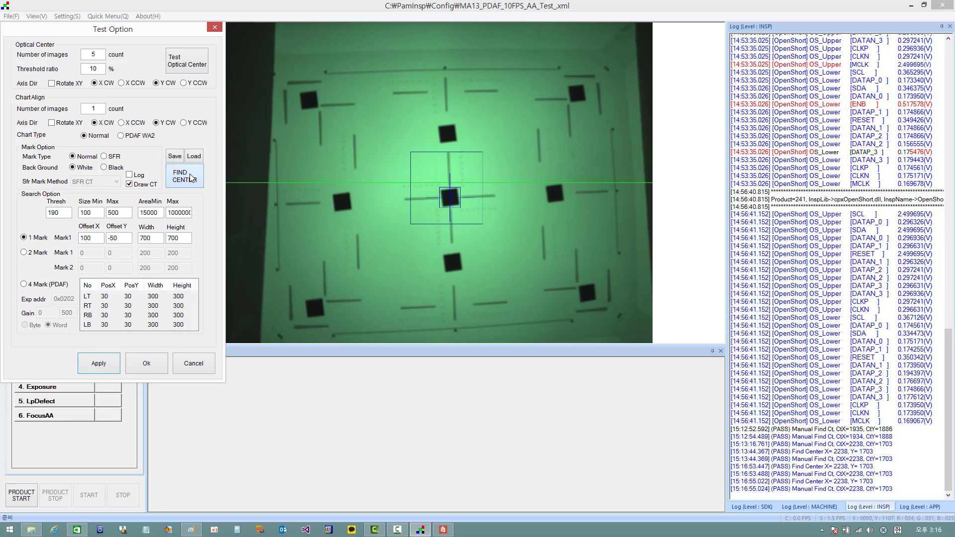
click(190, 183)
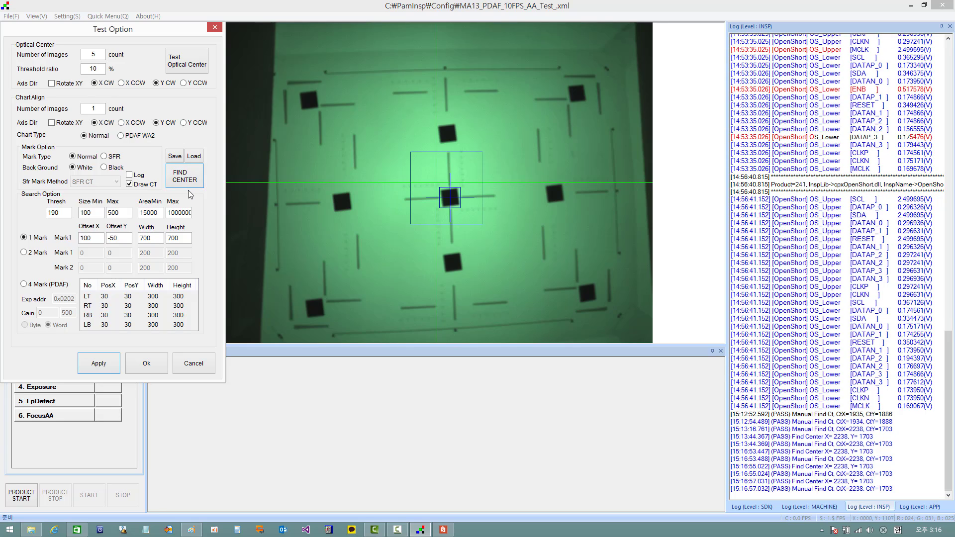
Set the Mark 1 Offset X and Offset Y to 0 and run Find Center.
drag(93, 238, 78, 239)
text(0)
double_click(120, 238)
text(0)
click(185, 176)
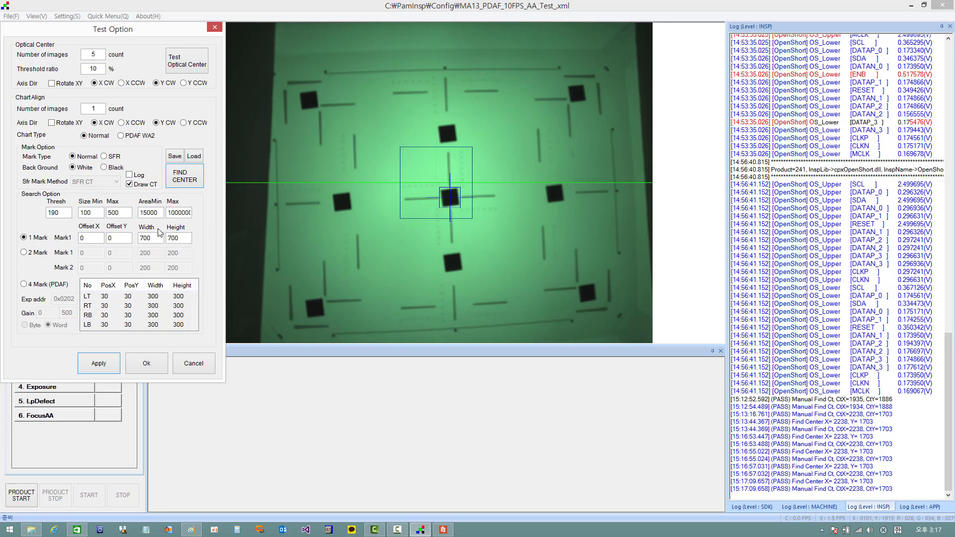
Try Find Center with the Mark 1 Offset X at 500, return the offset to 0 and rerun it.
double_click(91, 238)
text(500)
click(189, 180)
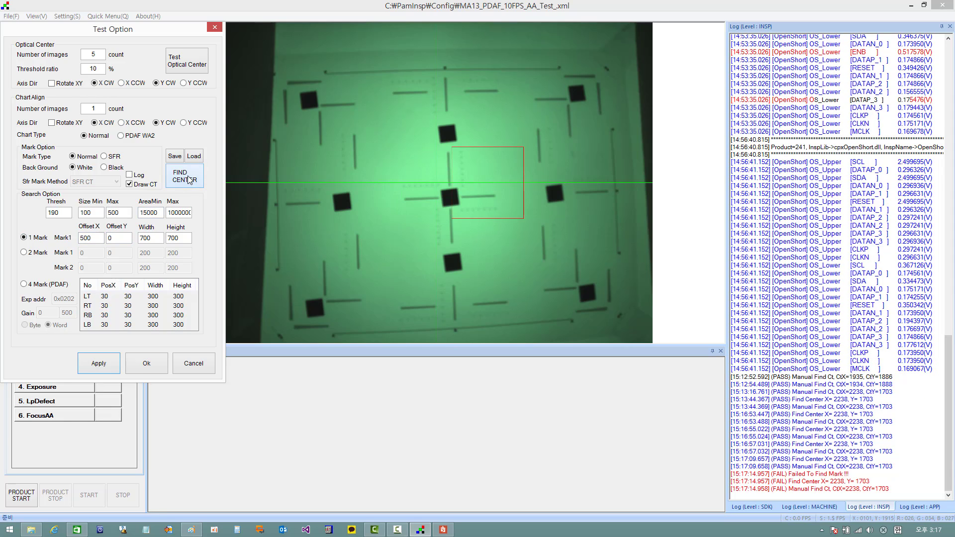
double_click(89, 238)
text(0)
click(181, 182)
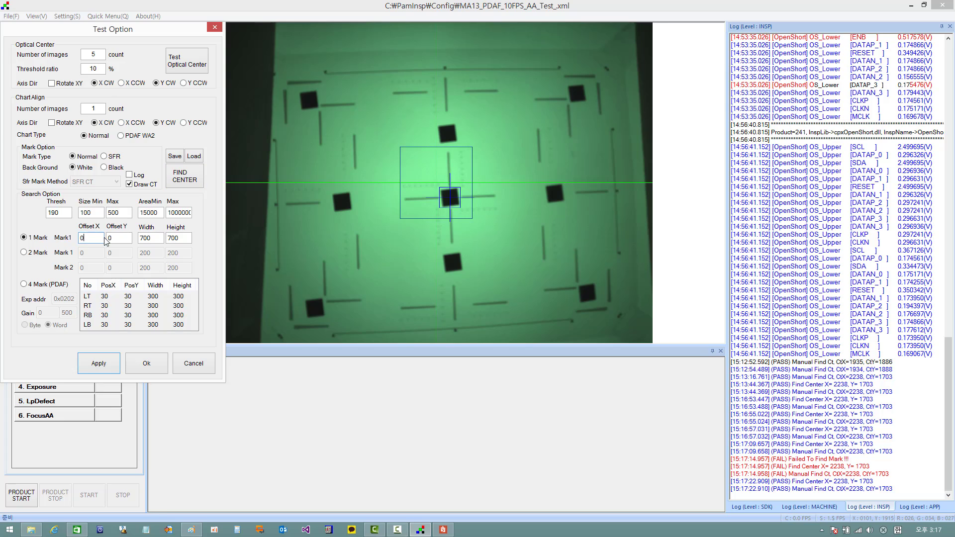
Enlarge the Mark 1 search area to 1400 wide and 1400 high, apply it, and run Find Center.
key(Tab)
double_click(90, 239)
key(Tab)
key(Tab)
drag(51, 212, 136, 210)
click(143, 239)
double_click(144, 239)
text(144)
key(BackSpace)
text(00)
key(Tab)
text(1400)
click(113, 363)
click(197, 178)
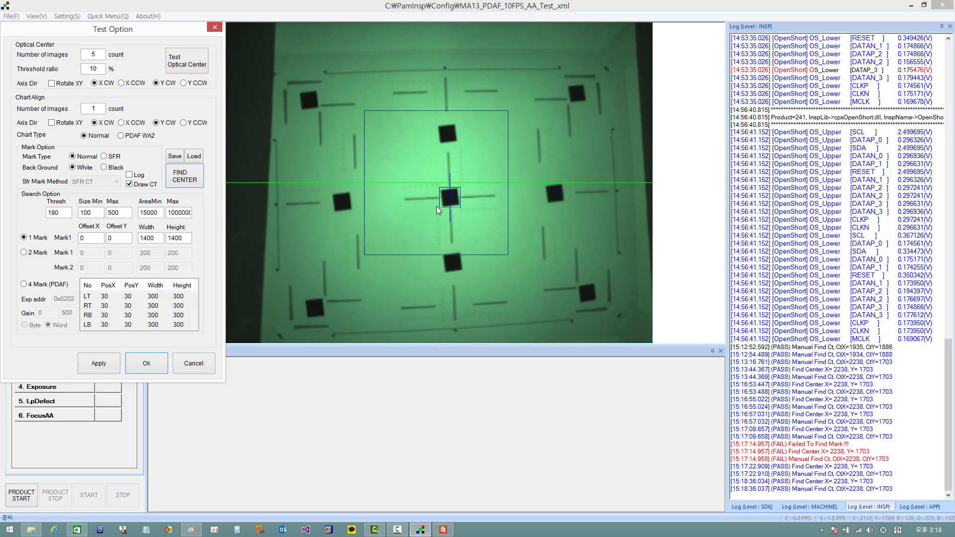
click(451, 201)
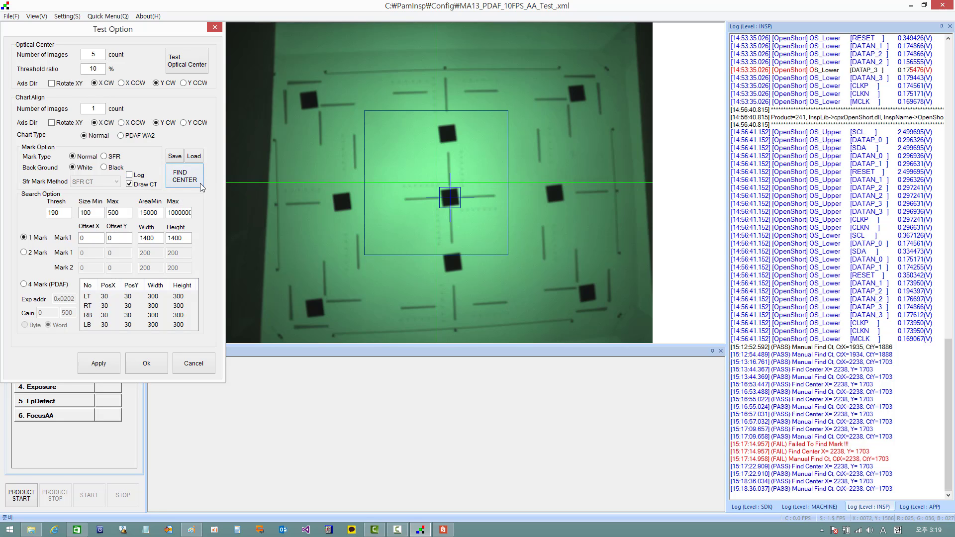
click(162, 213)
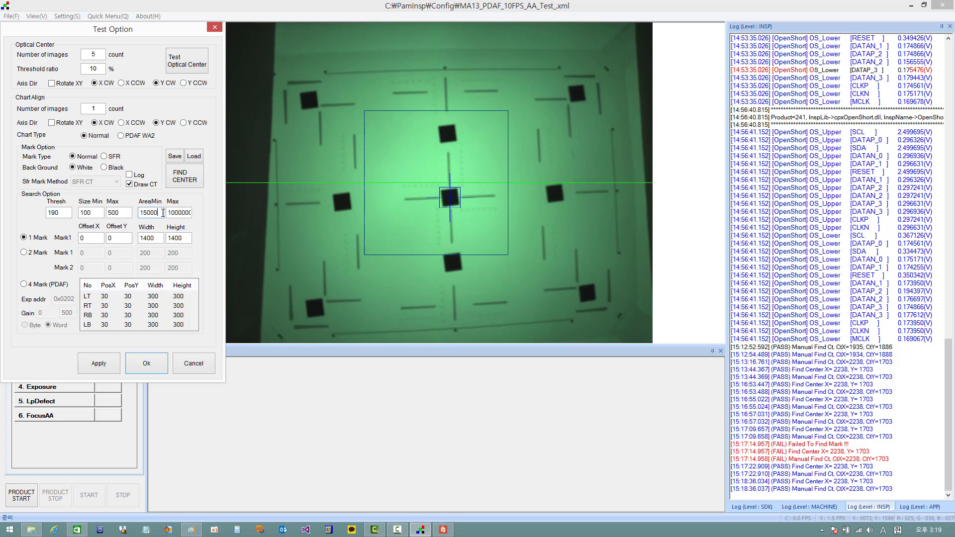
double_click(141, 212)
text(7000)
key(BackSpace)
double_click(173, 213)
key(BackSpace)
text(7000)
key(BackSpace)
double_click(96, 211)
click(159, 213)
click(194, 363)
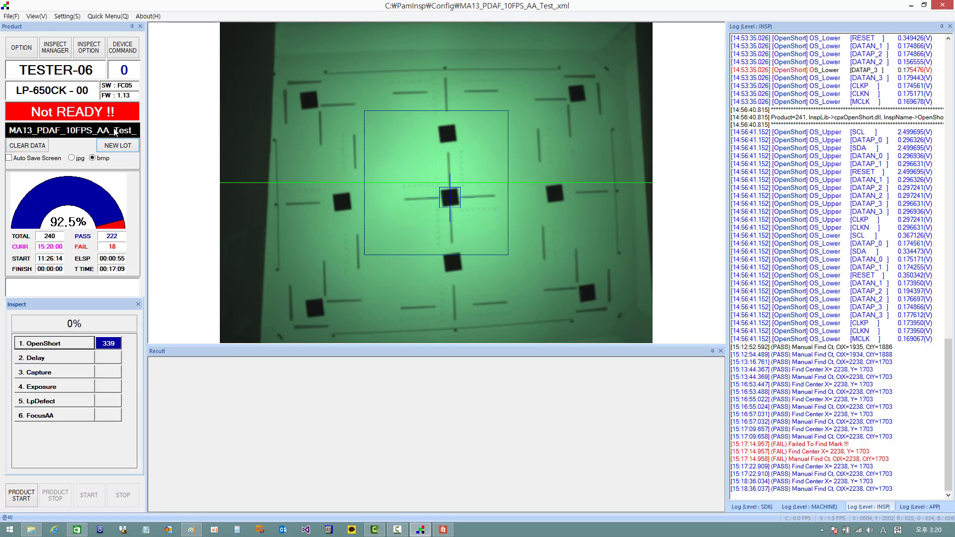
click(89, 50)
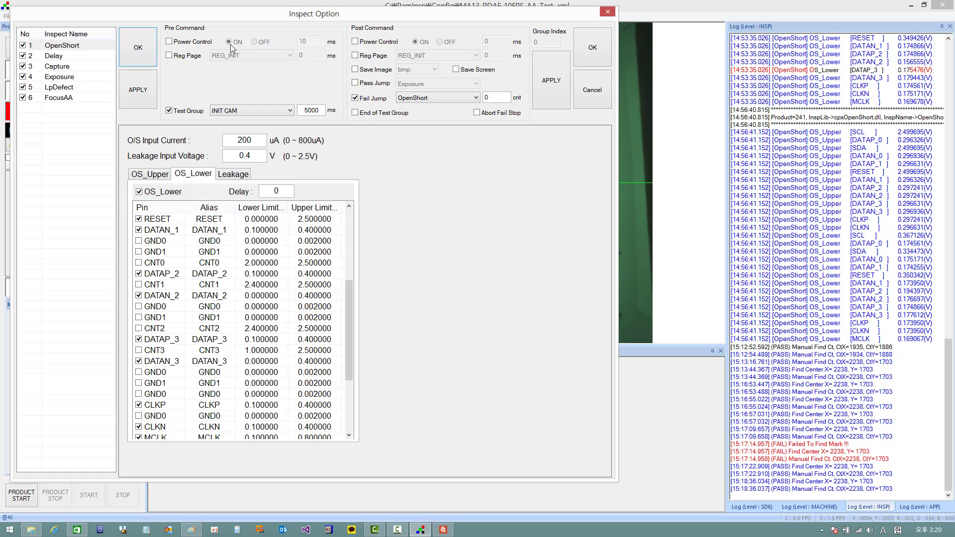
click(607, 11)
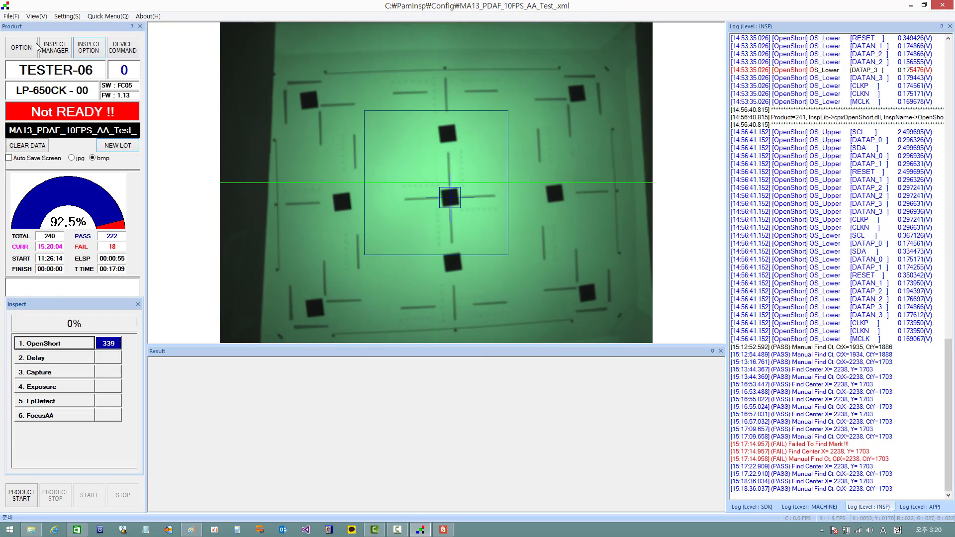
Reopen Test Option, set the Mark 1 search area Width and Height to 700, apply, and run Find Center.
click(112, 17)
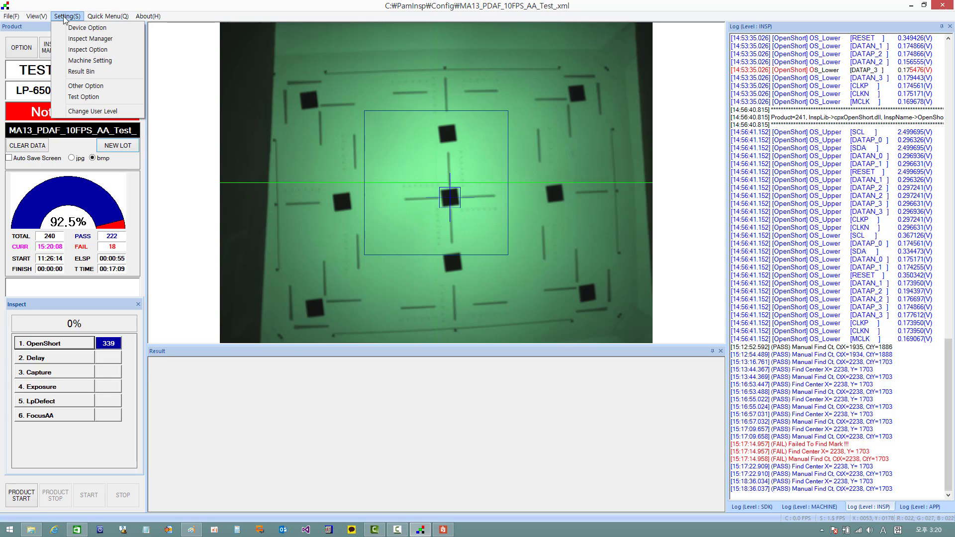
click(78, 101)
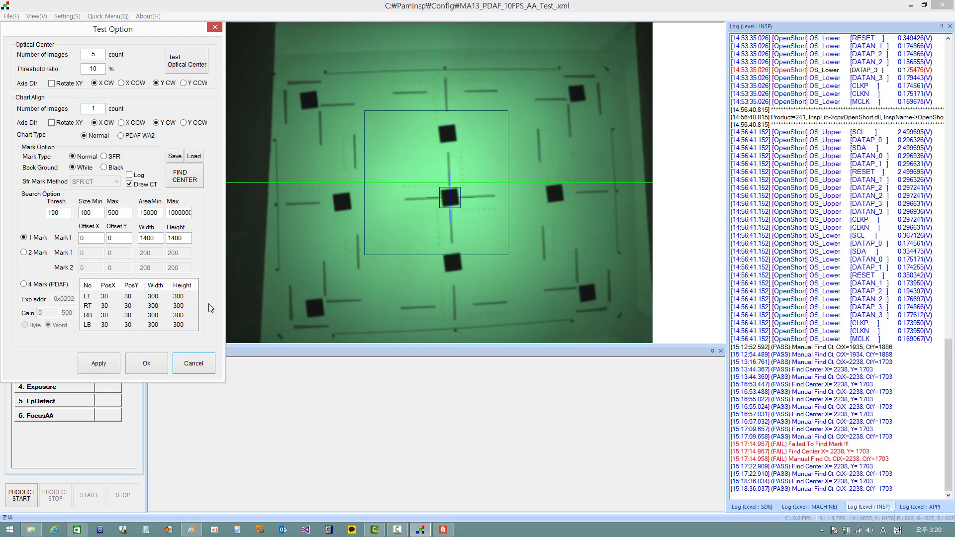
drag(160, 237, 82, 233)
text(700)
key(Tab)
text(700)
click(105, 365)
click(189, 182)
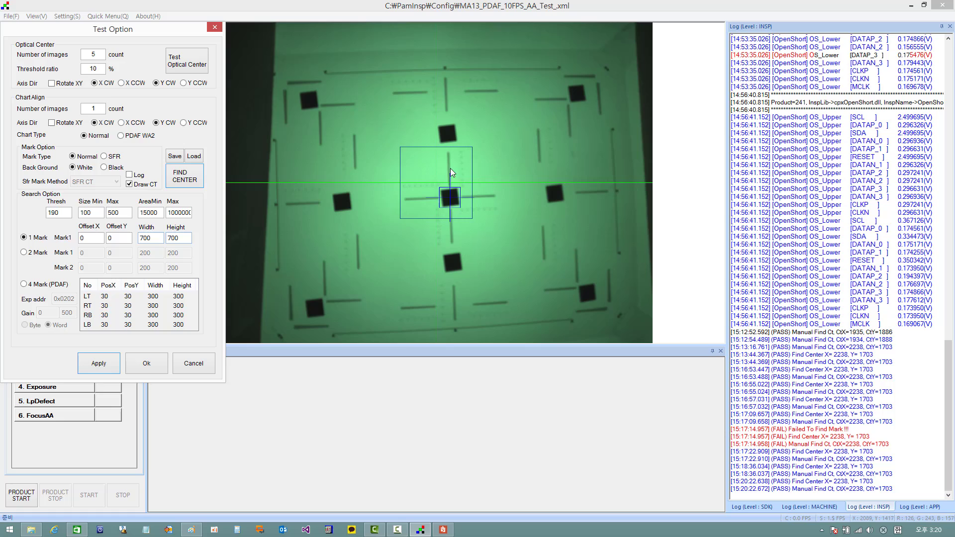
Try the 2 Mark search mode with its Mark 1 and Mark 2 fields and return to 1 Mark.
double_click(145, 238)
key(Tab)
click(33, 237)
click(37, 252)
click(333, 207)
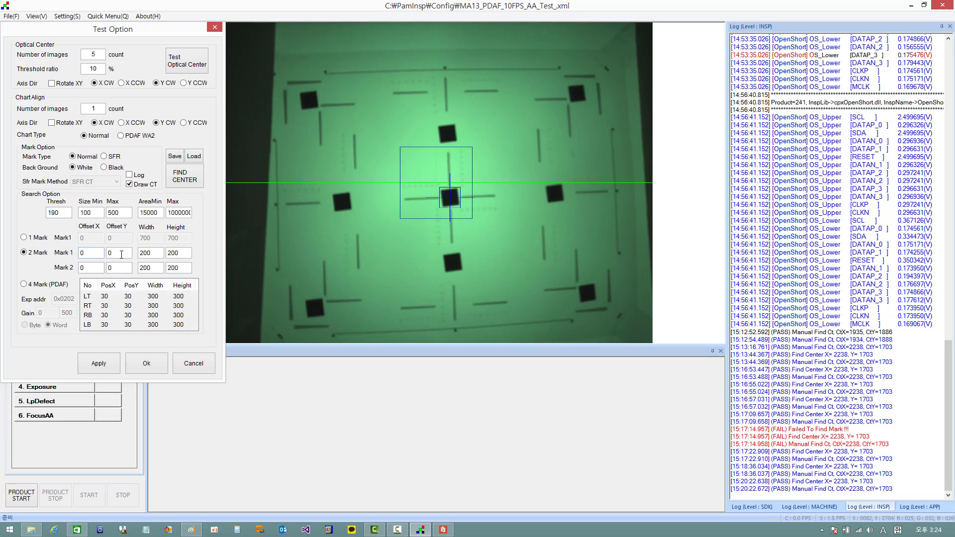
click(95, 256)
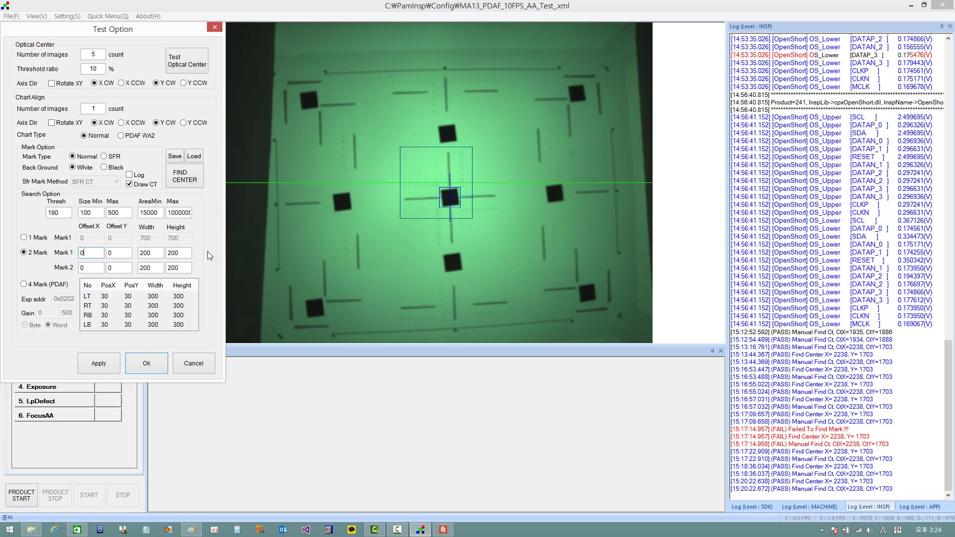
click(172, 268)
click(44, 239)
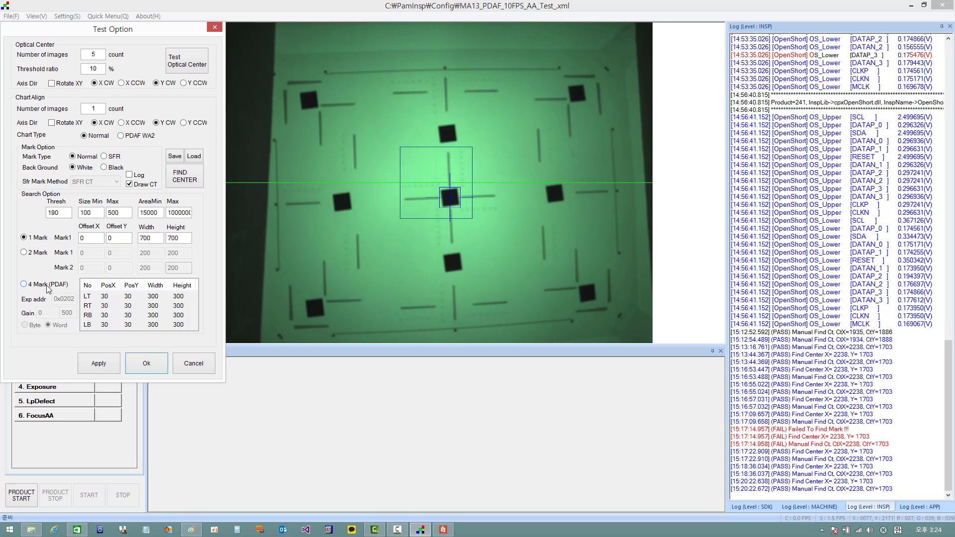
Try the 4 Mark (PDAF) search mode, return to 1 Mark, and accept the Test Option settings.
click(62, 288)
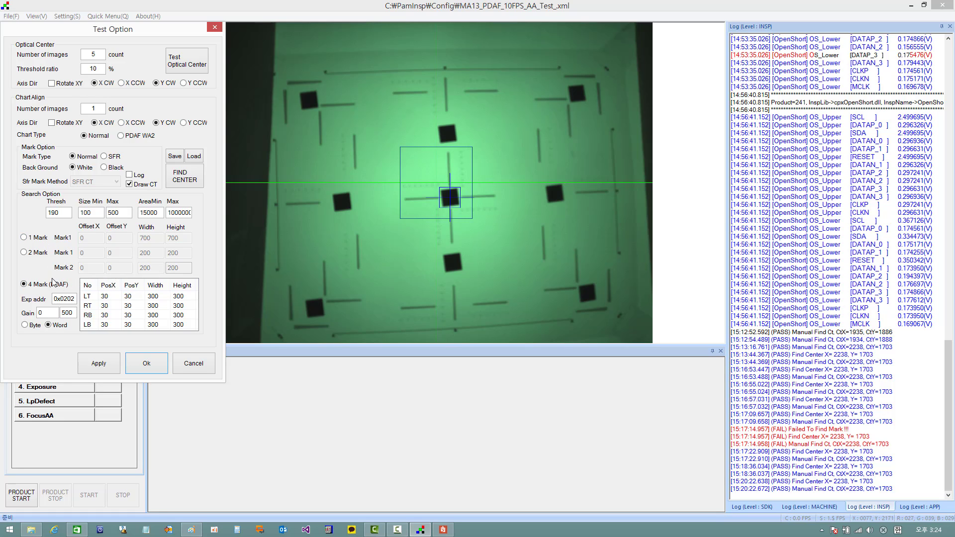
click(36, 240)
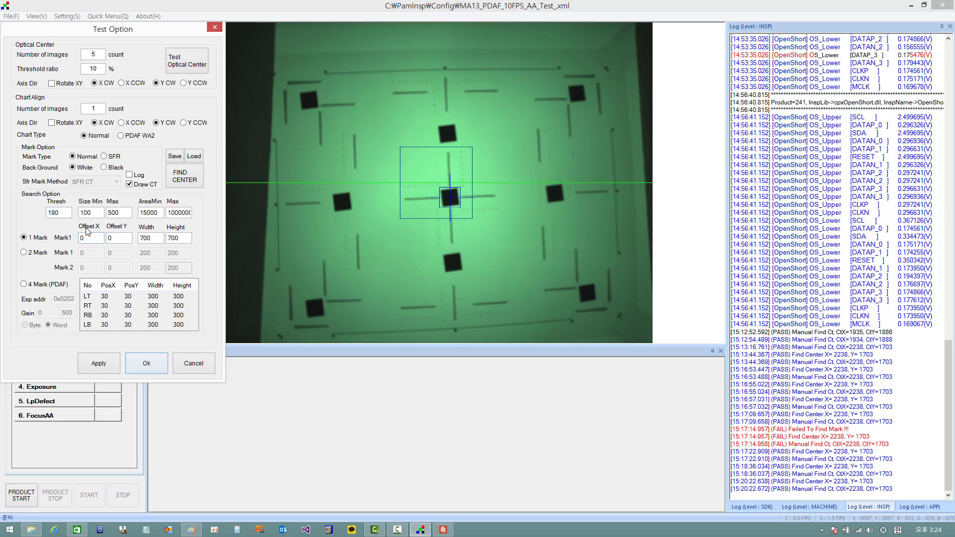
click(148, 363)
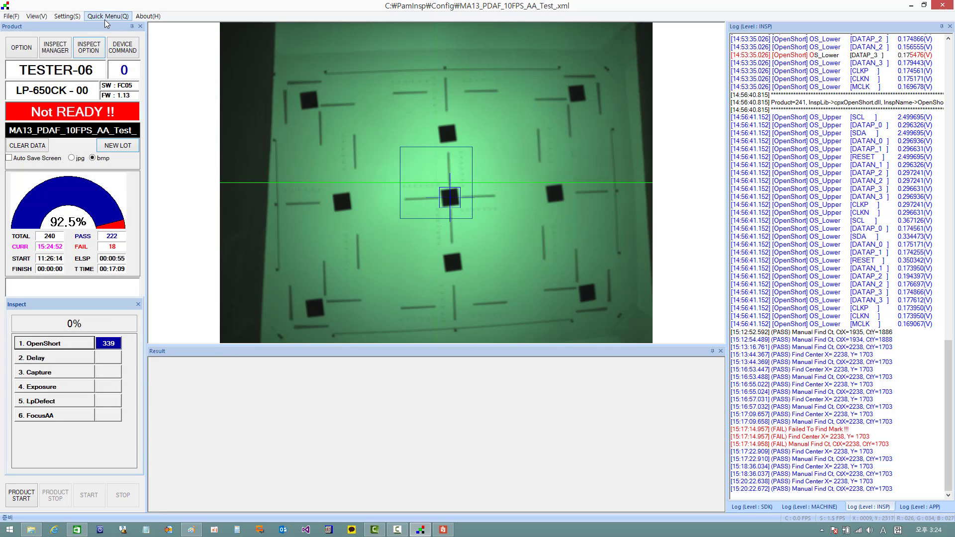
Turn Debug Mode off and back on.
click(106, 17)
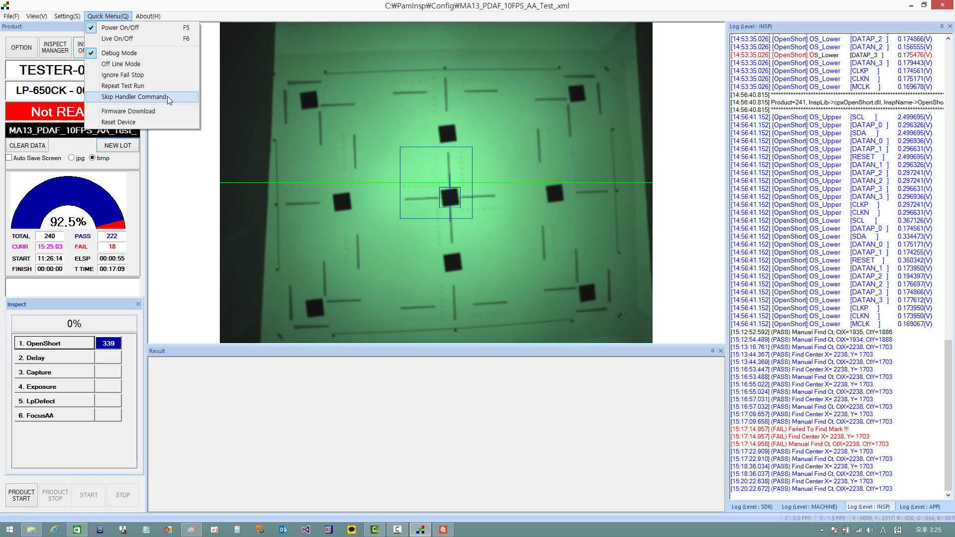
click(136, 52)
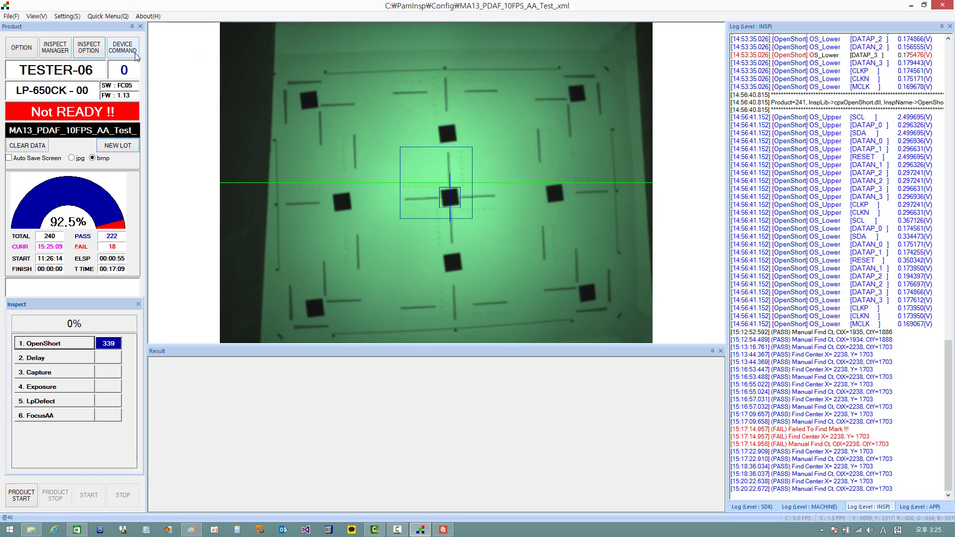
click(107, 15)
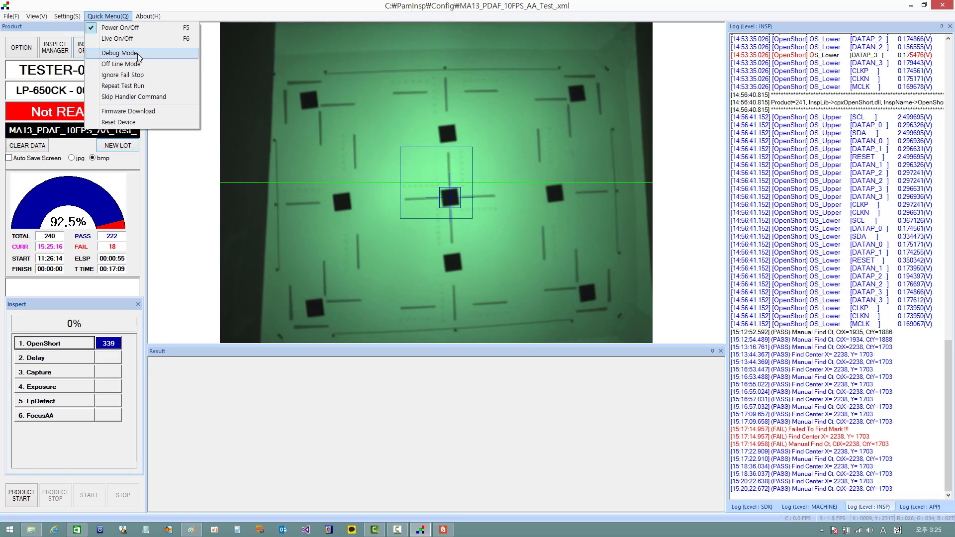
click(119, 53)
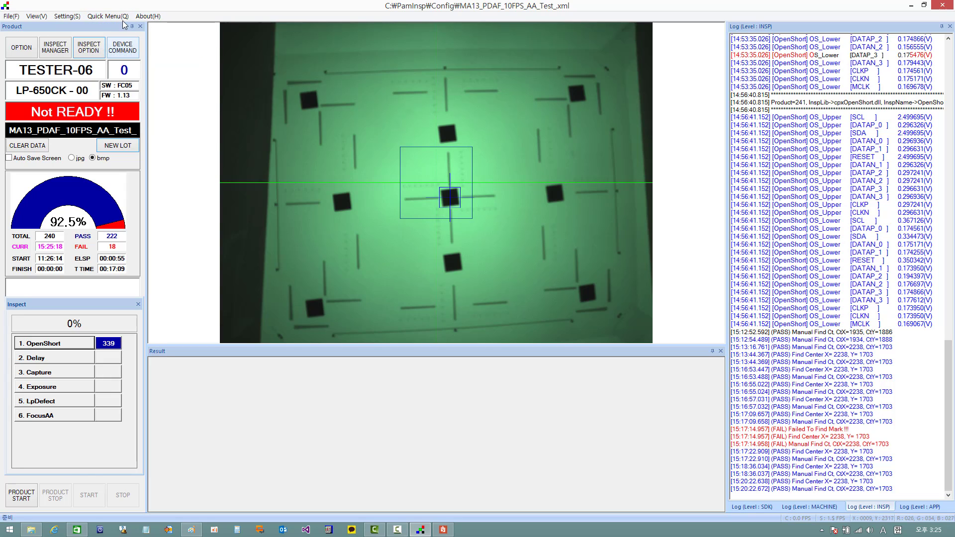
Enable Off Line Mode.
click(107, 16)
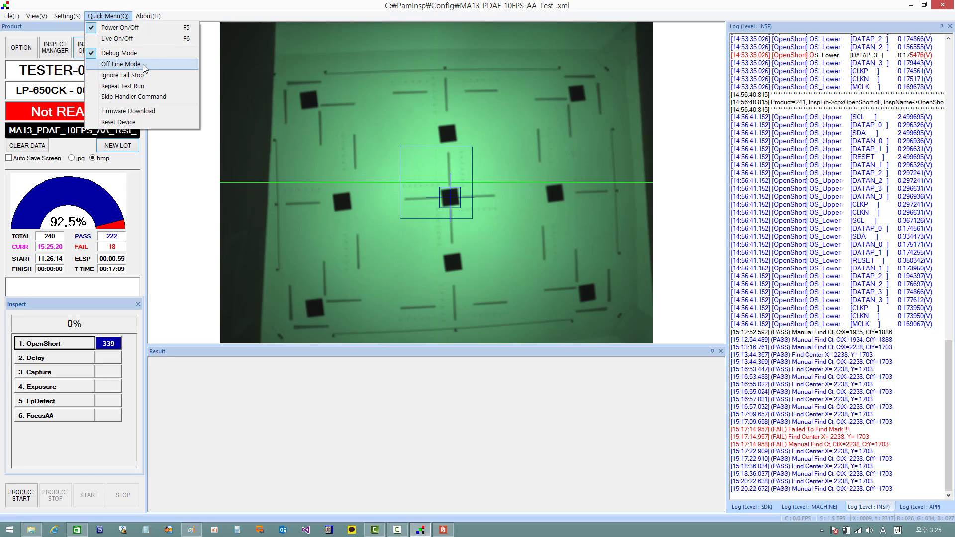
click(142, 64)
click(11, 16)
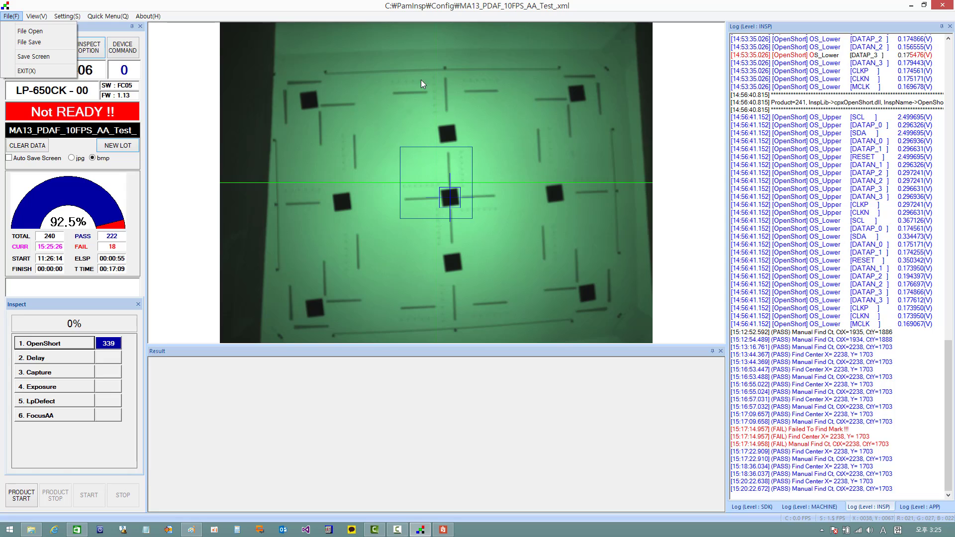
click(108, 17)
click(108, 17)
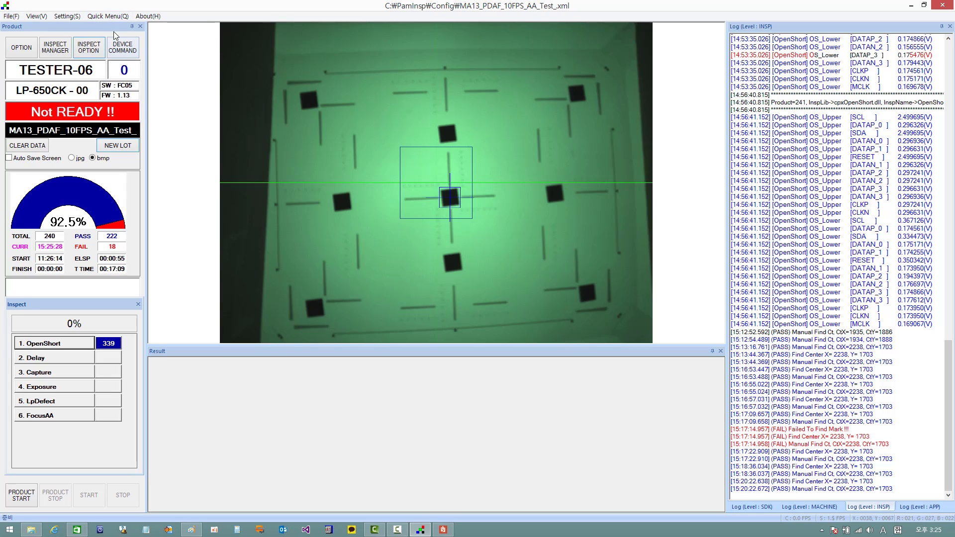
Enable Ignore Fail Stop and Skip Handler Command for the test run.
click(109, 19)
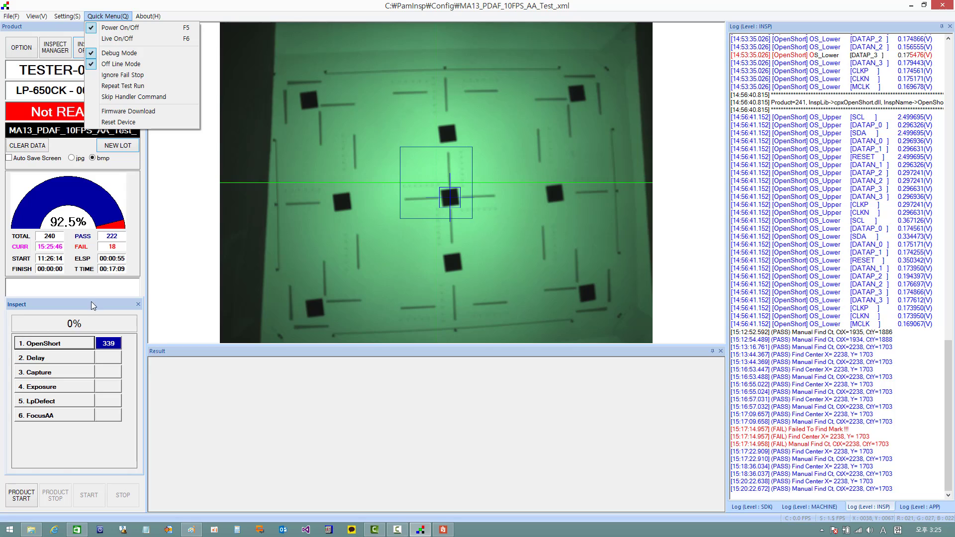
click(120, 78)
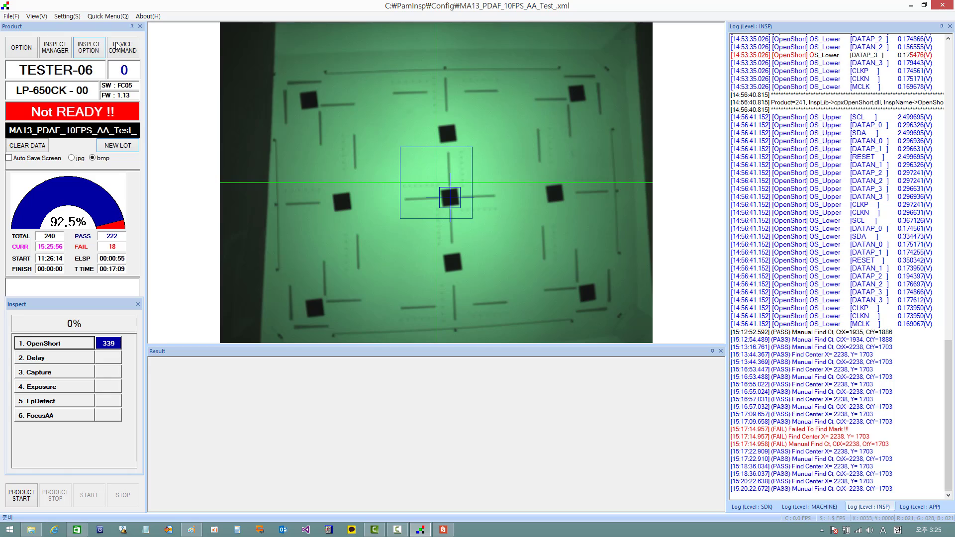
click(107, 16)
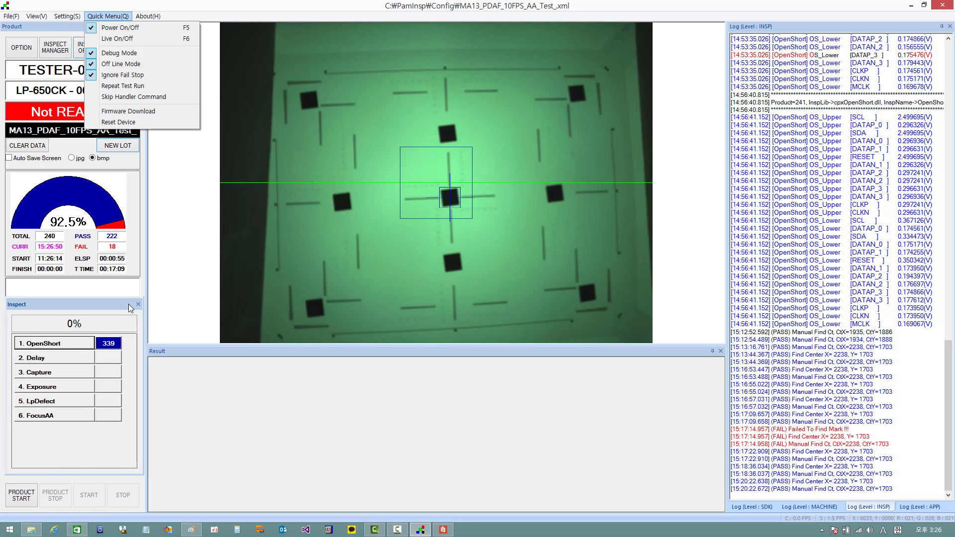
click(133, 96)
click(107, 16)
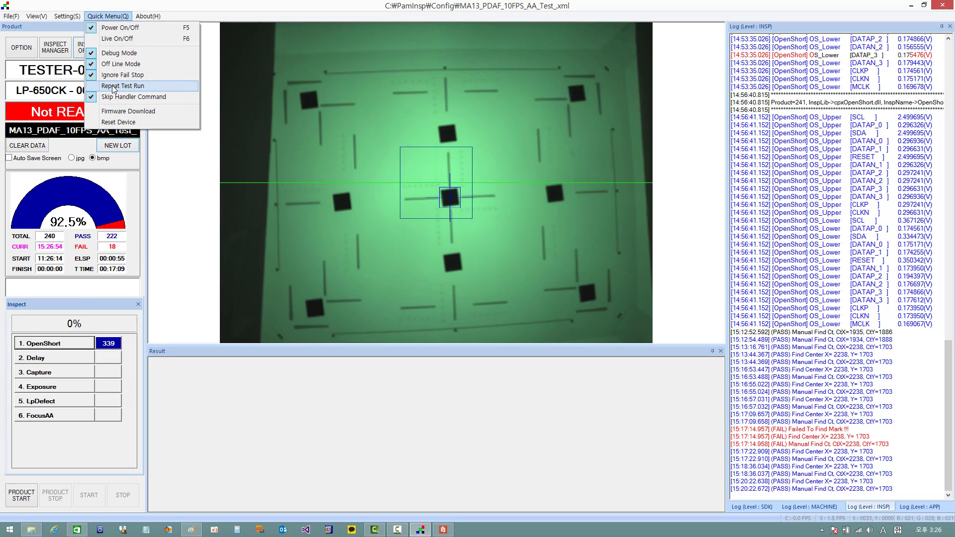
View the Firmware Download dialog and its file browser for Firmware Binary Files (*.img), closing both without downloading anything.
click(133, 111)
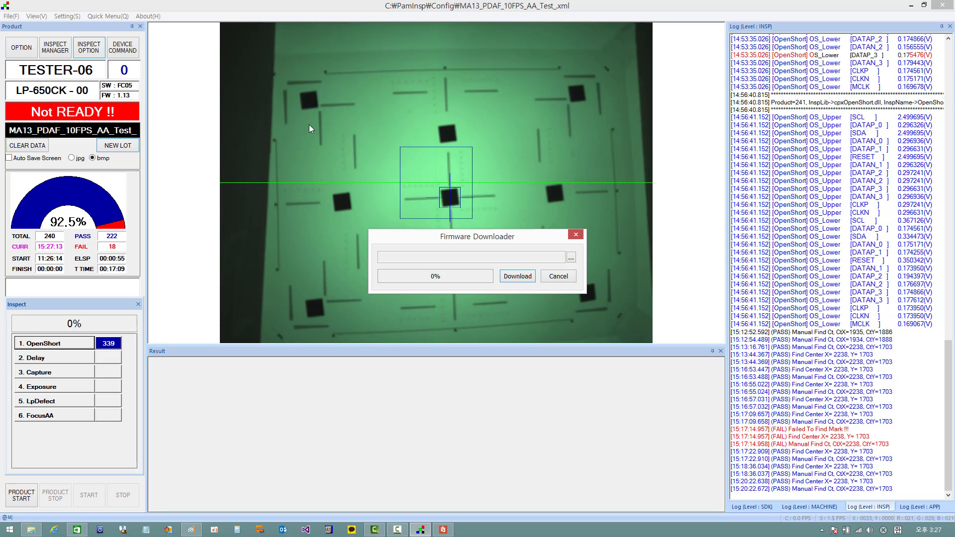
click(573, 258)
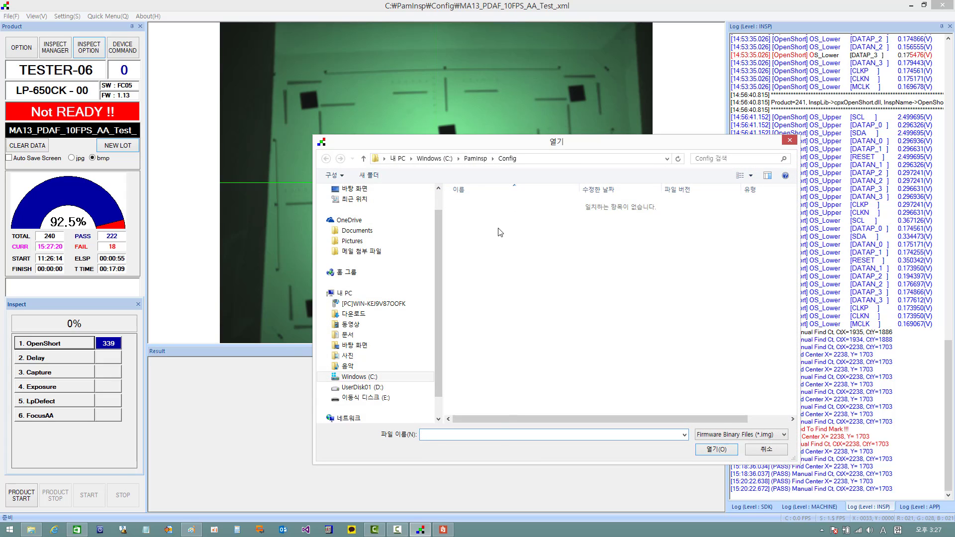
click(651, 369)
click(766, 449)
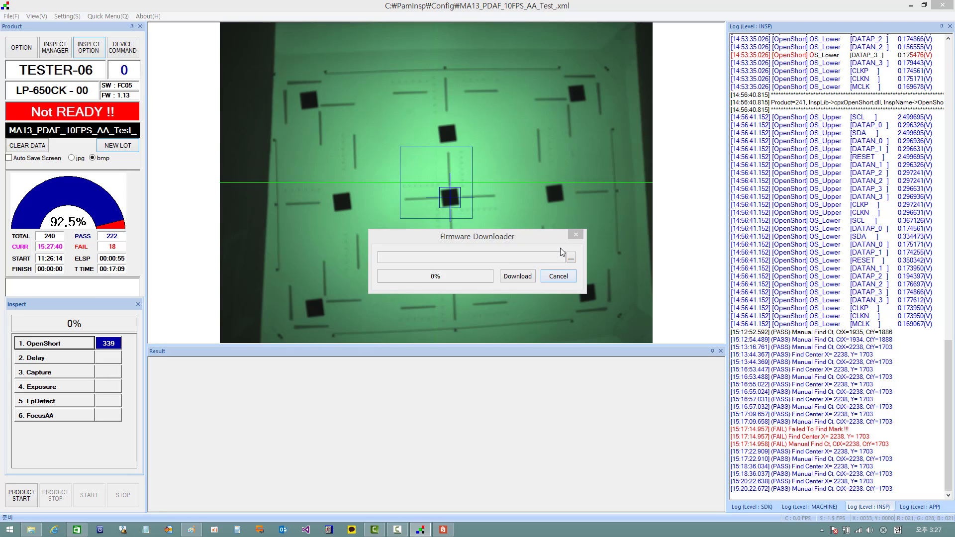
click(576, 234)
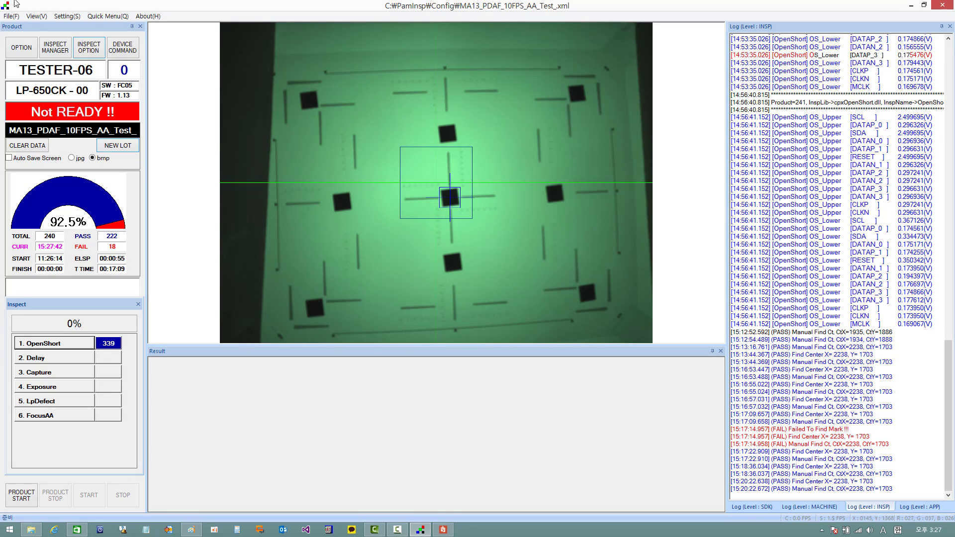
click(101, 17)
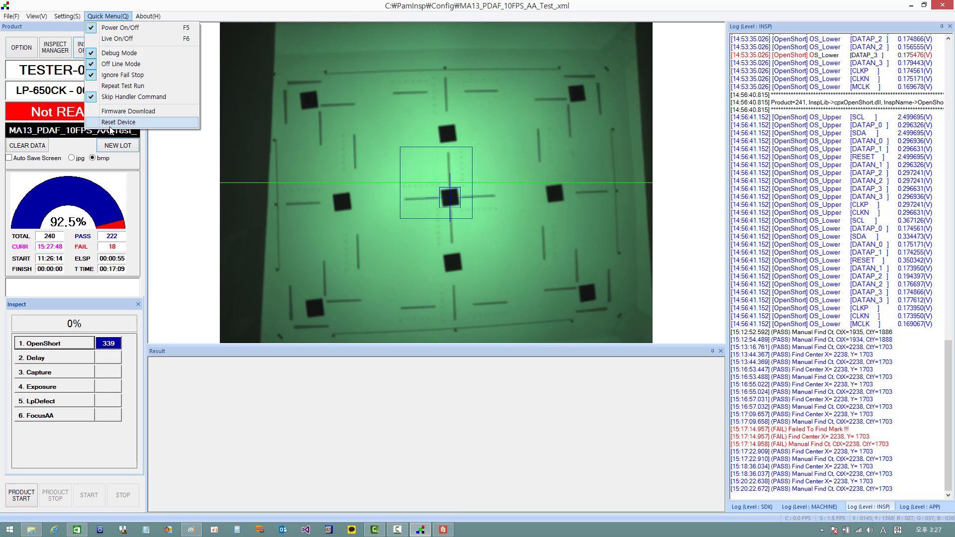
click(257, 365)
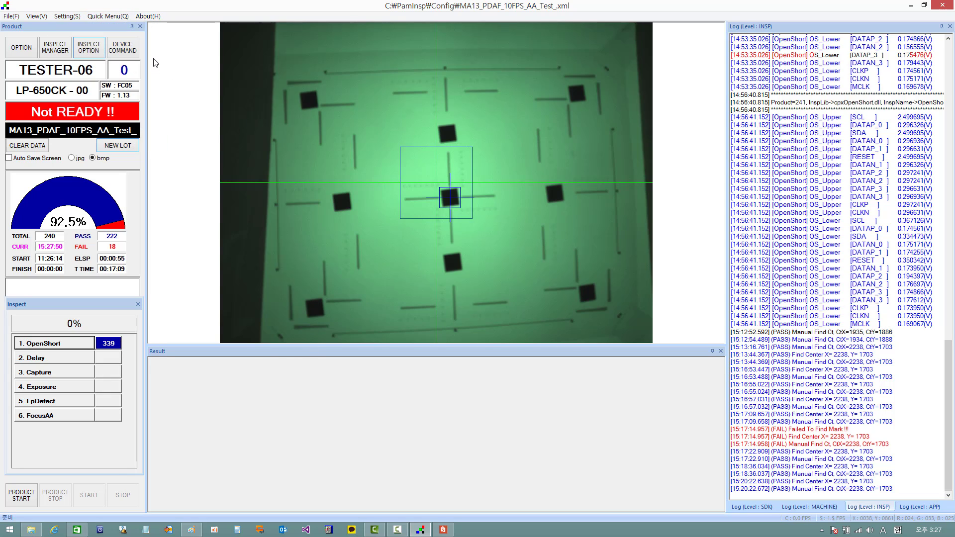